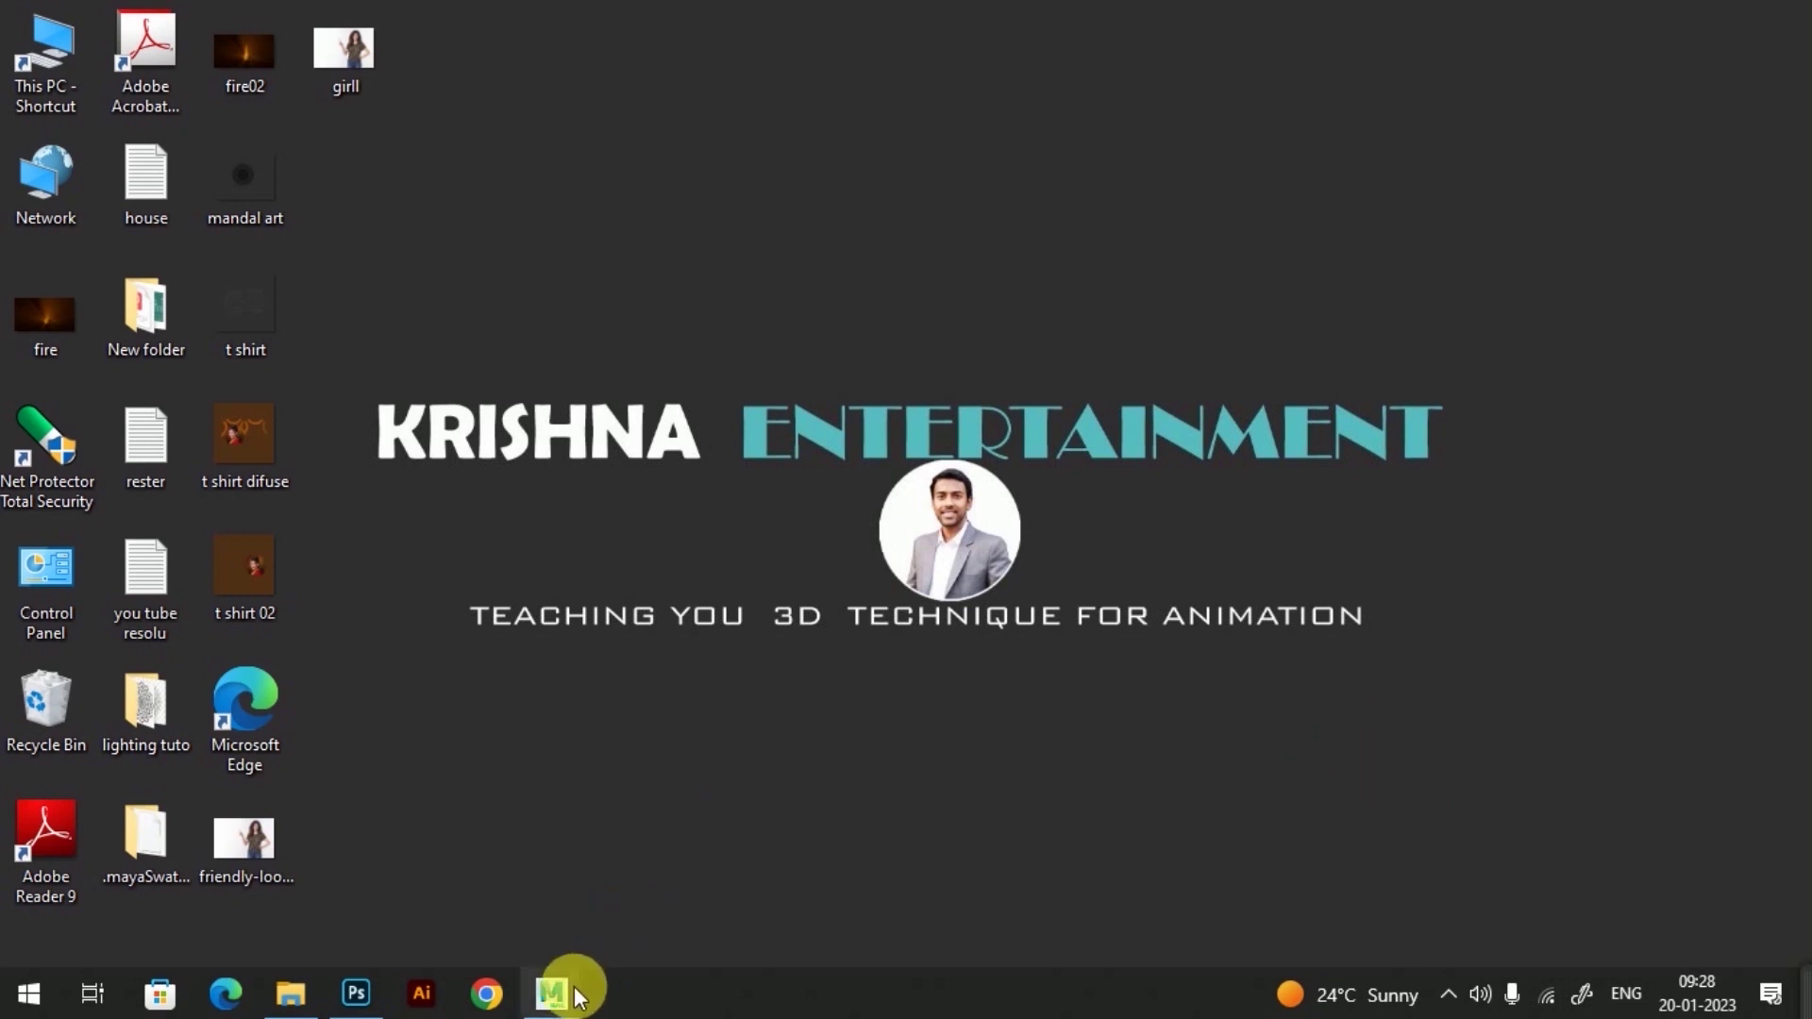
Step: Bring Maya 2018 to the front and tumble and pan the persp view over the empty grid
mouse_move(551, 994)
left_click(634, 896)
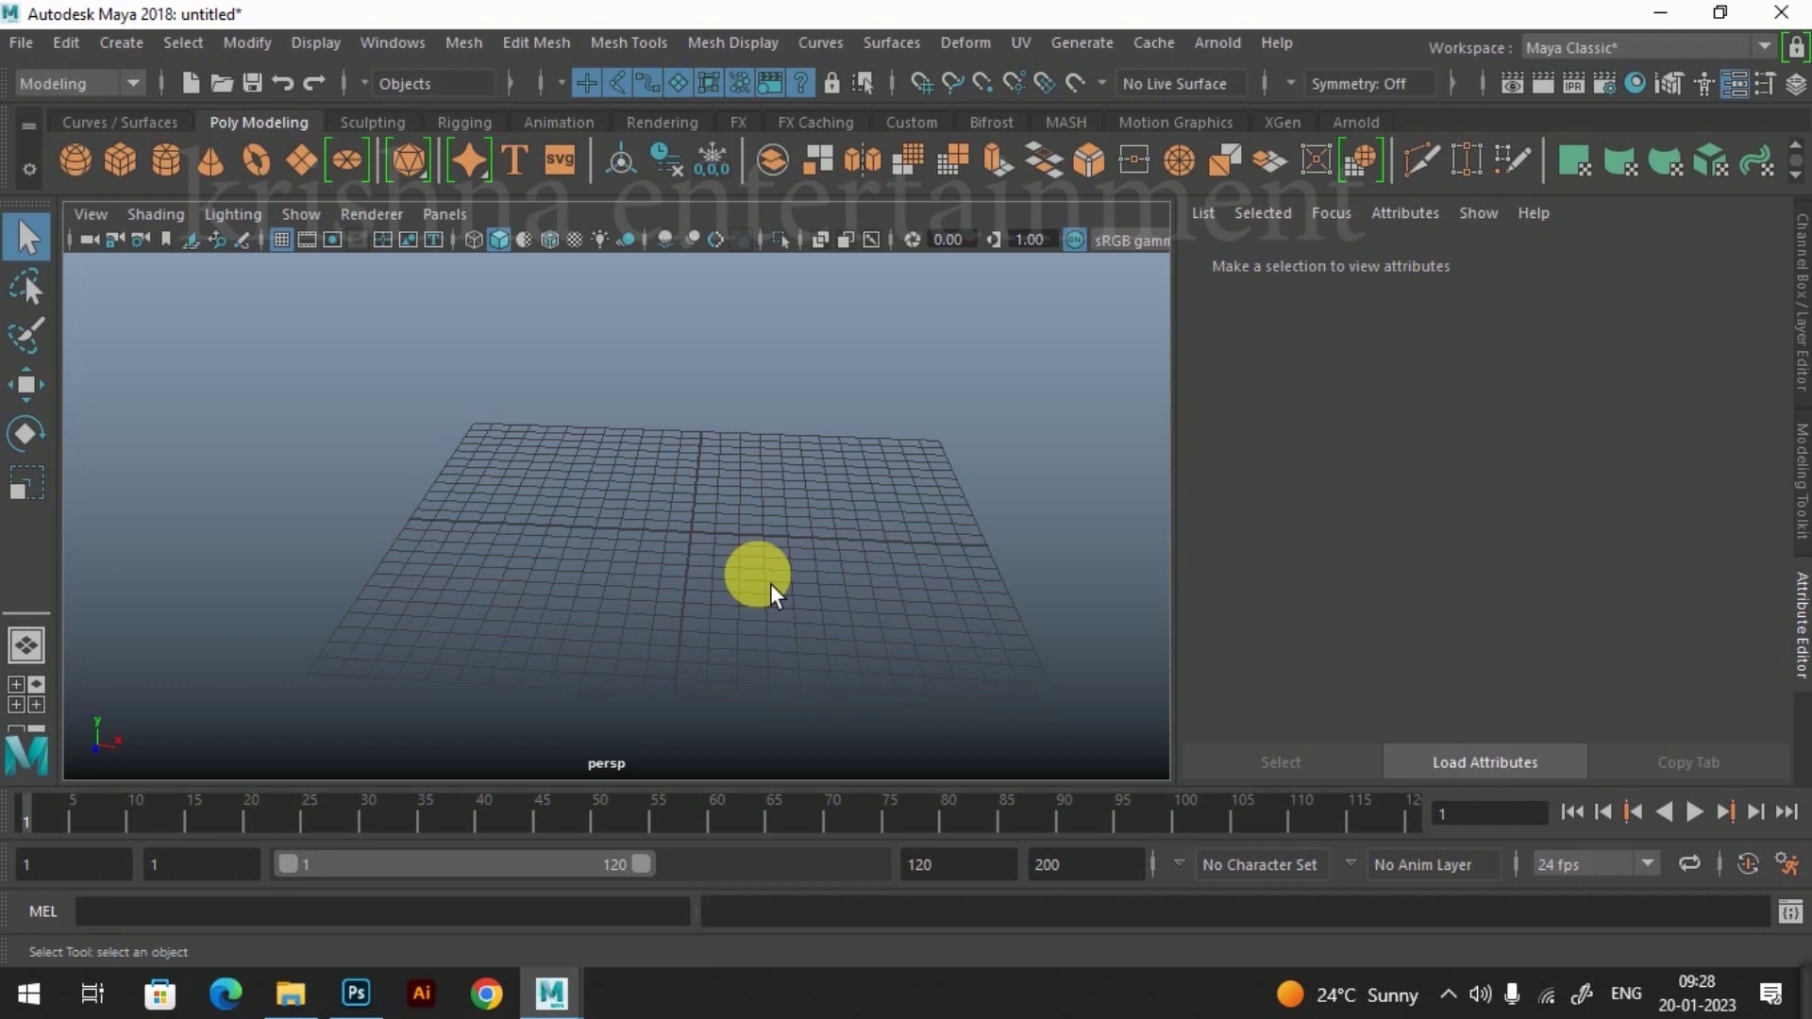
left_click_drag(741, 612, 768, 598, "alt")
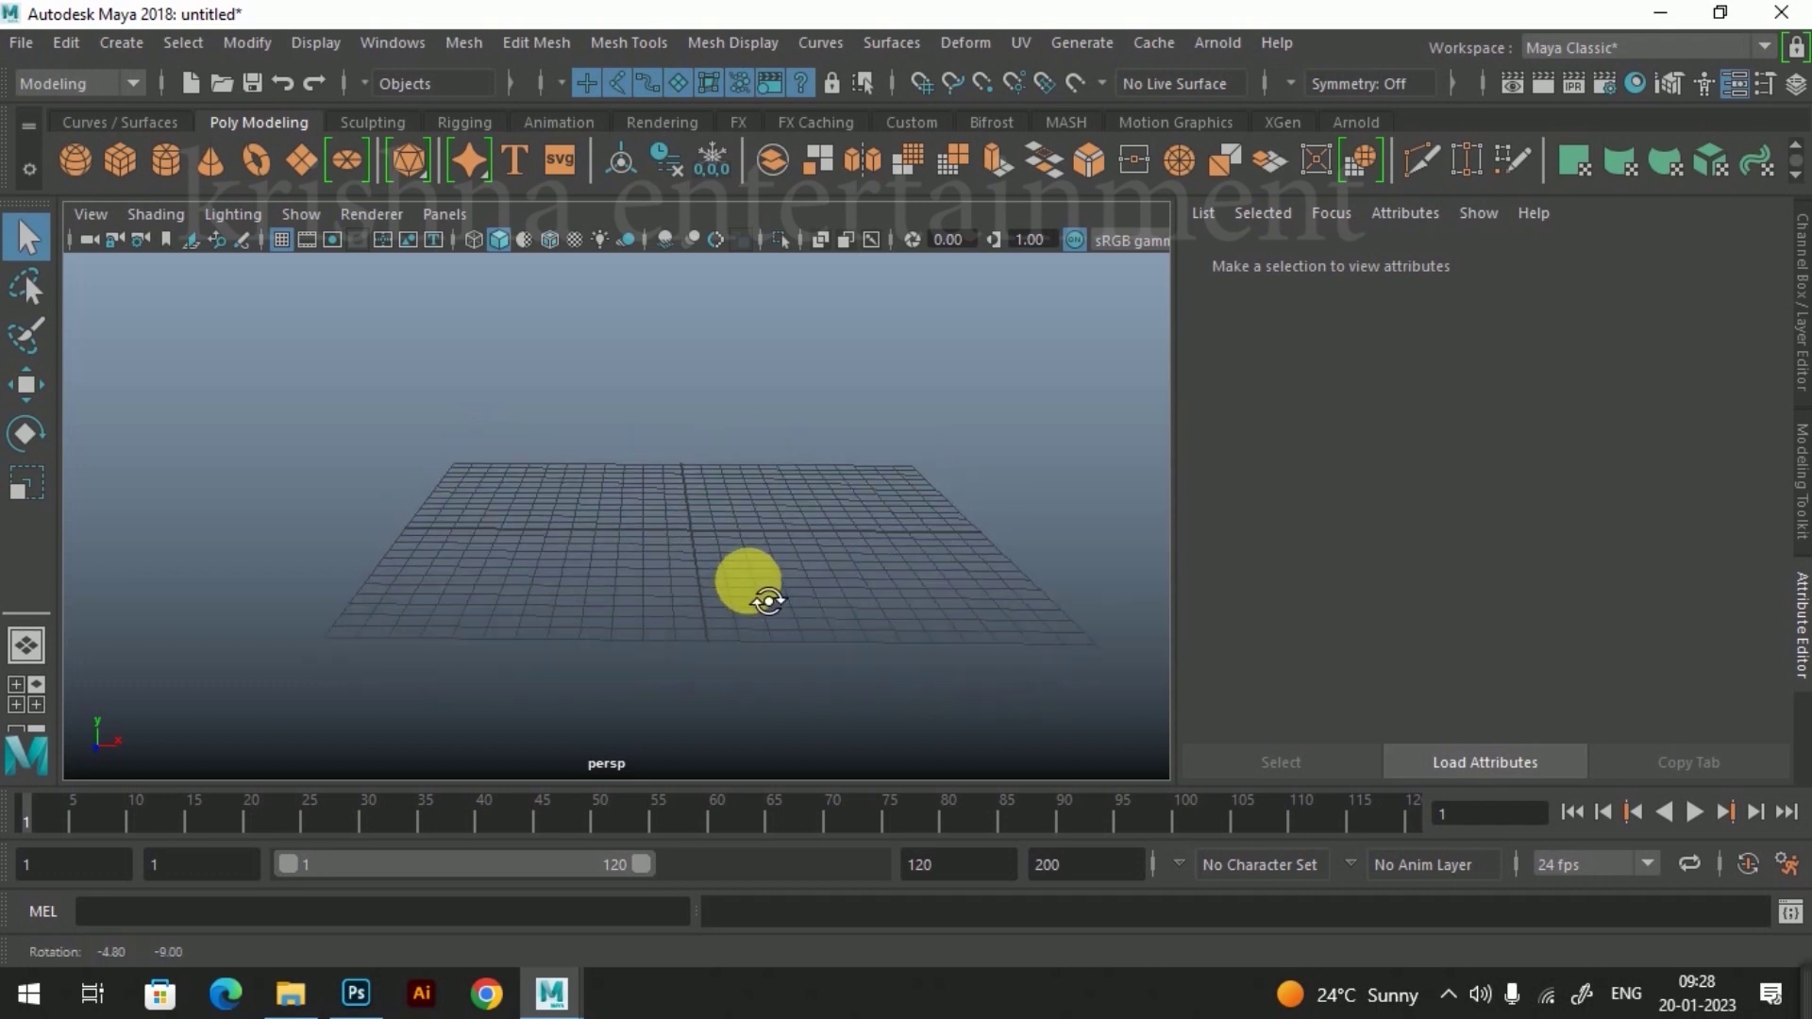
right_click_drag(768, 599, 784, 639, "alt")
left_click_drag(784, 640, 756, 626, "alt")
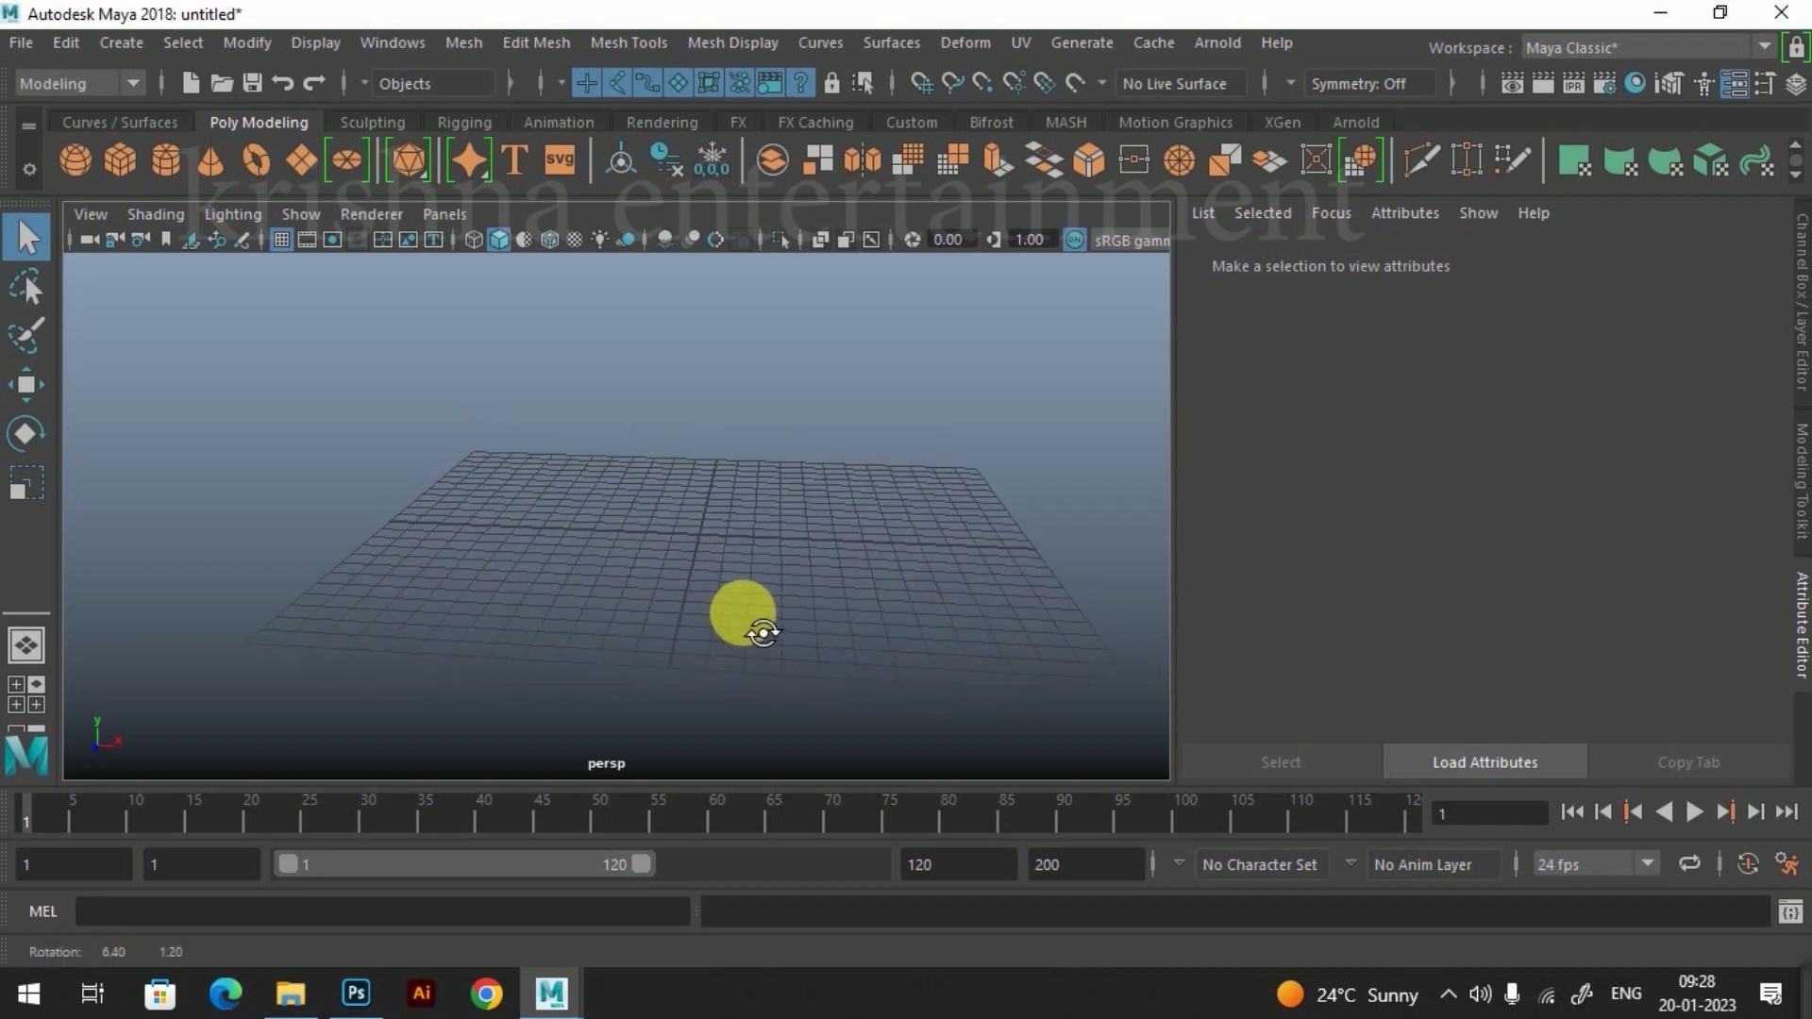
mouse_move(789, 614)
middle_mouse_down("alt")
mouse_move(771, 589)
mouse_move(688, 573)
middle_mouse_up("alt")
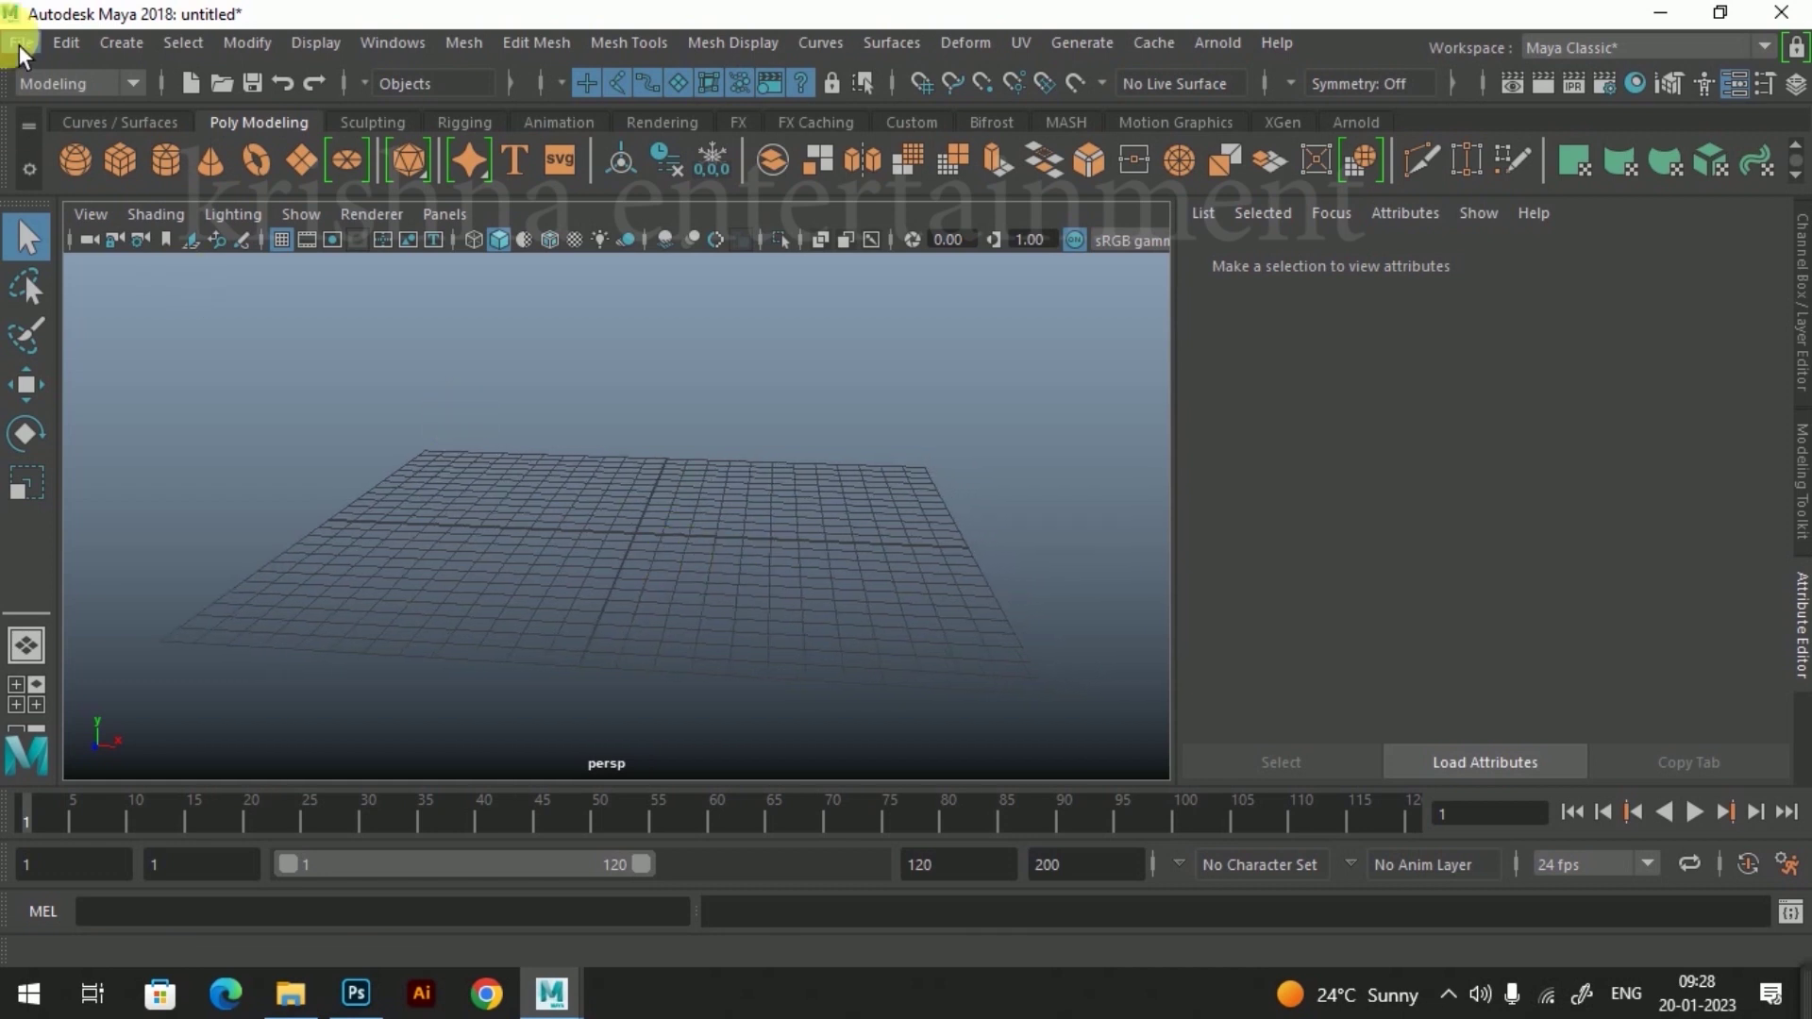
Step: Open t shirt.mb from Recent Files without saving the untitled scene
left_click(21, 43)
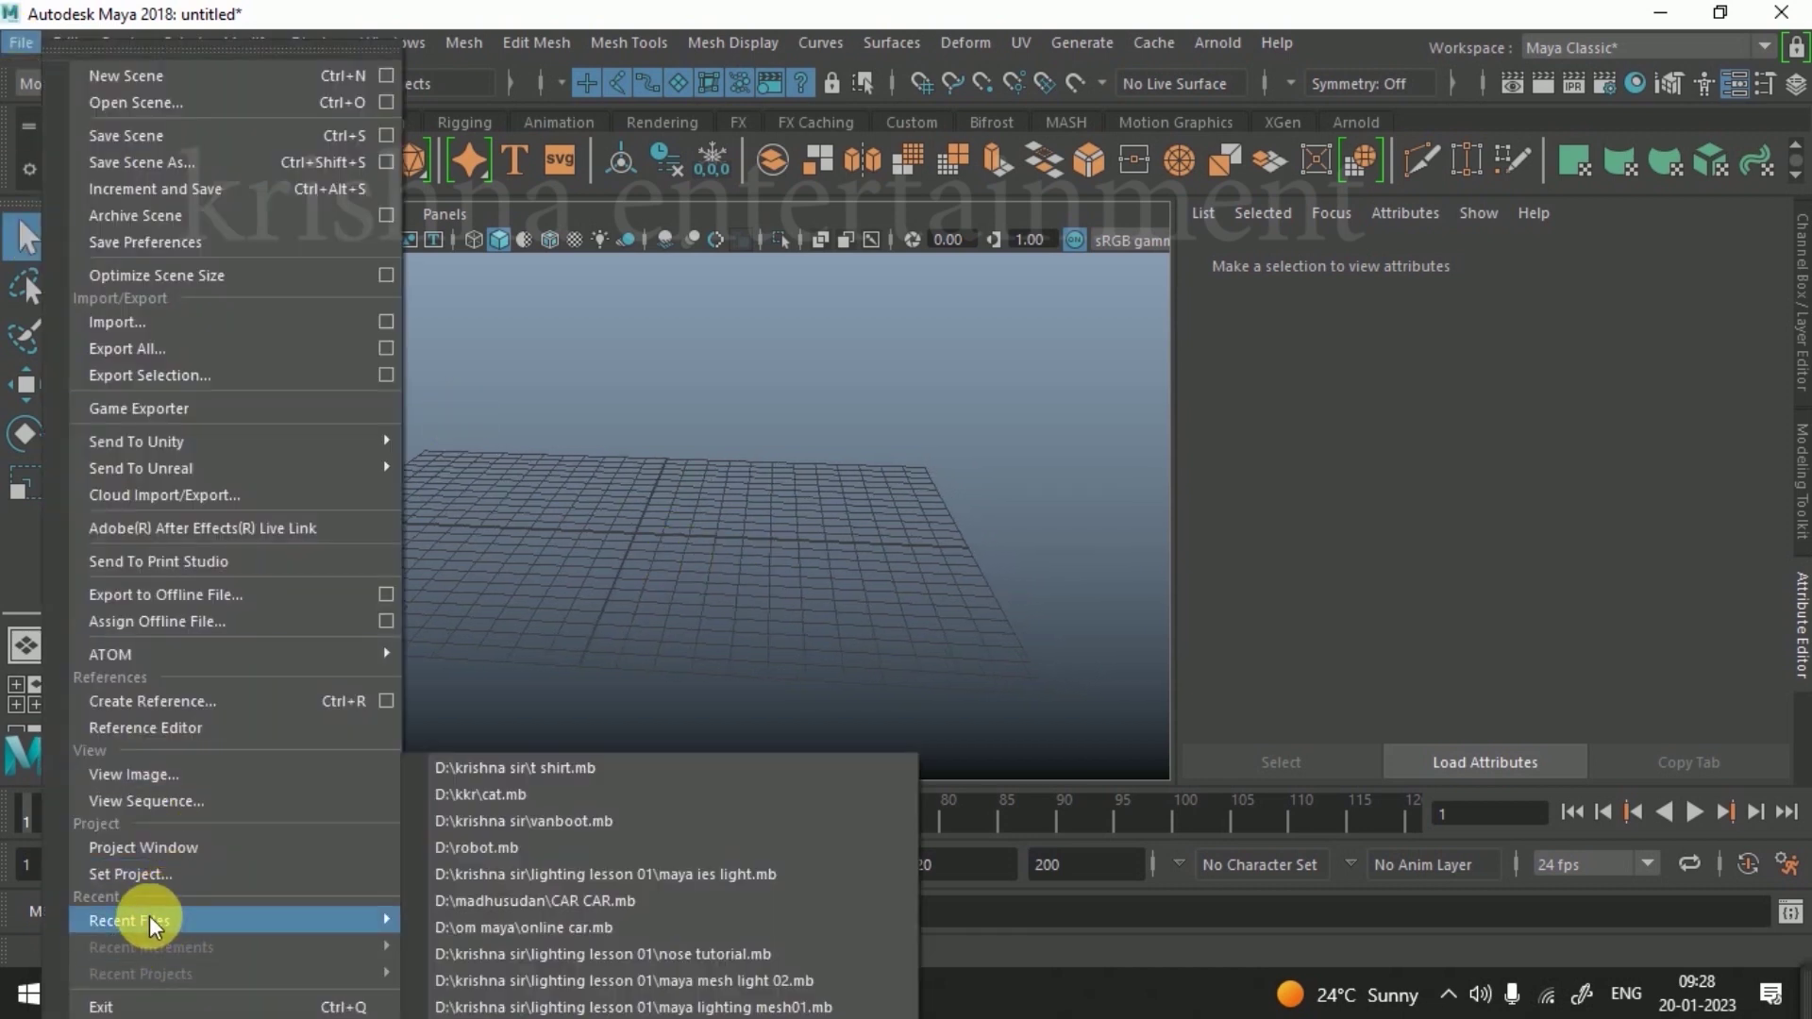
mouse_move(234, 920)
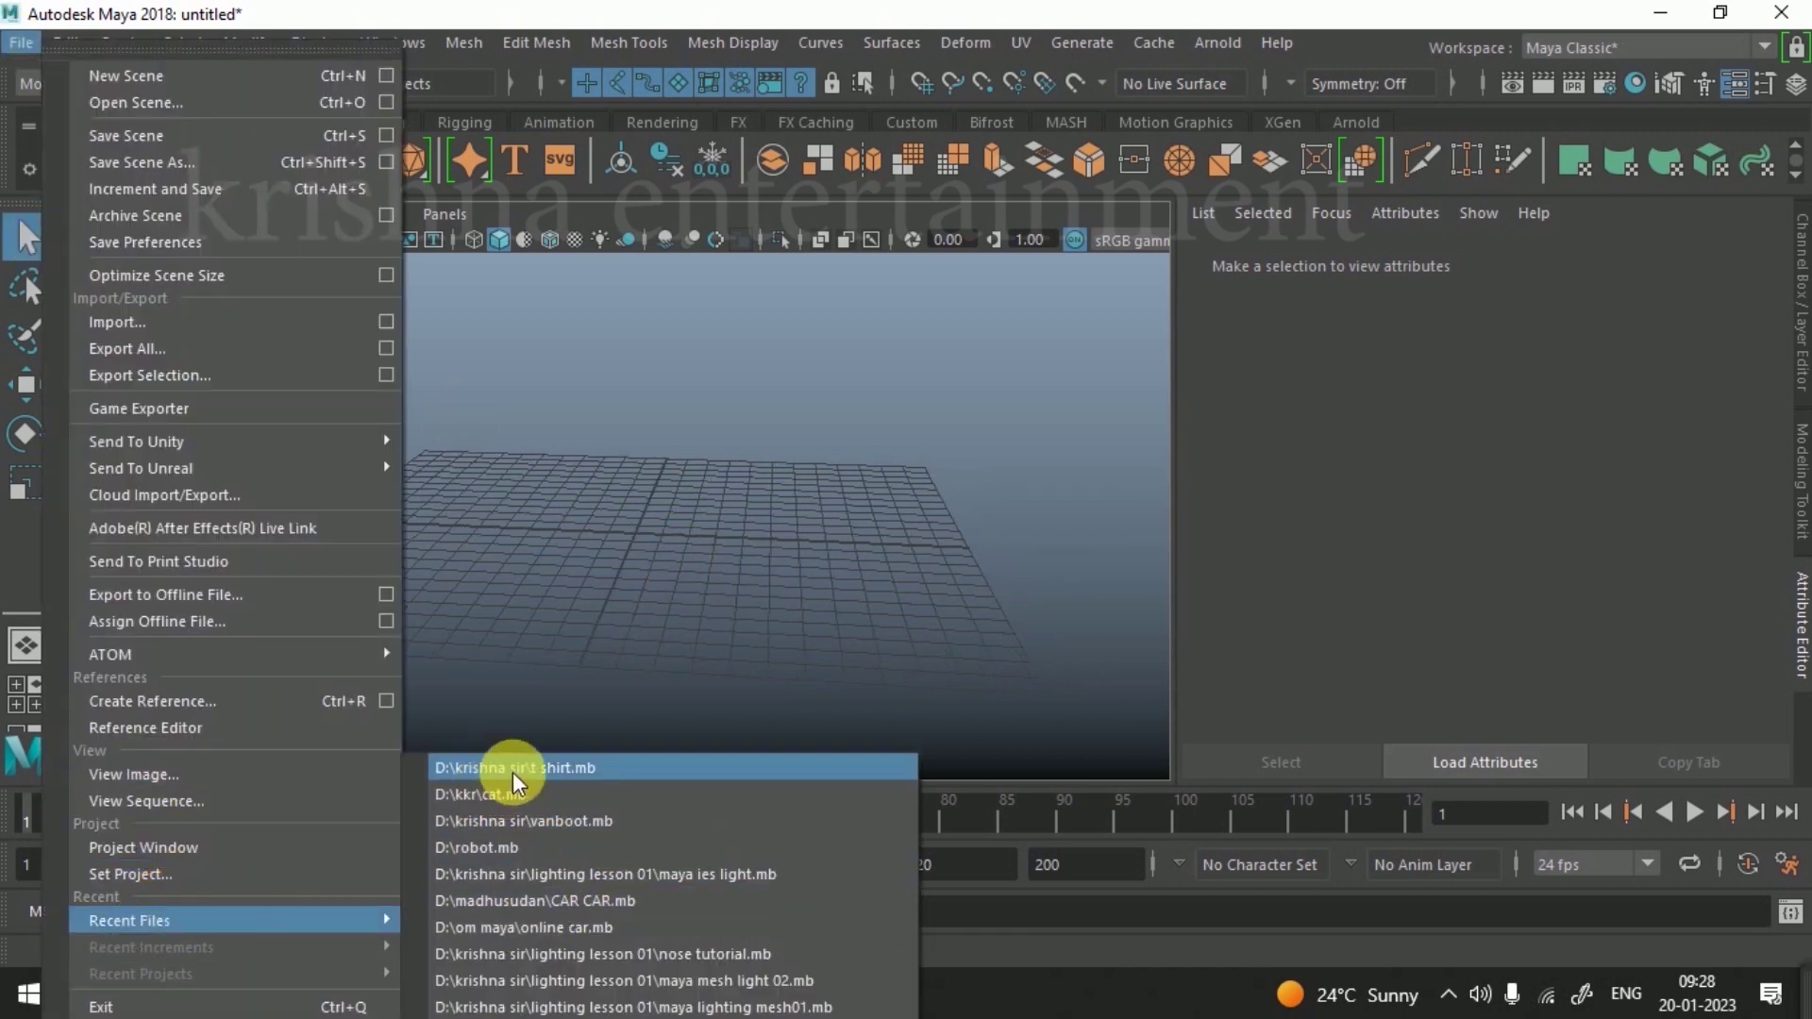
left_click(563, 769)
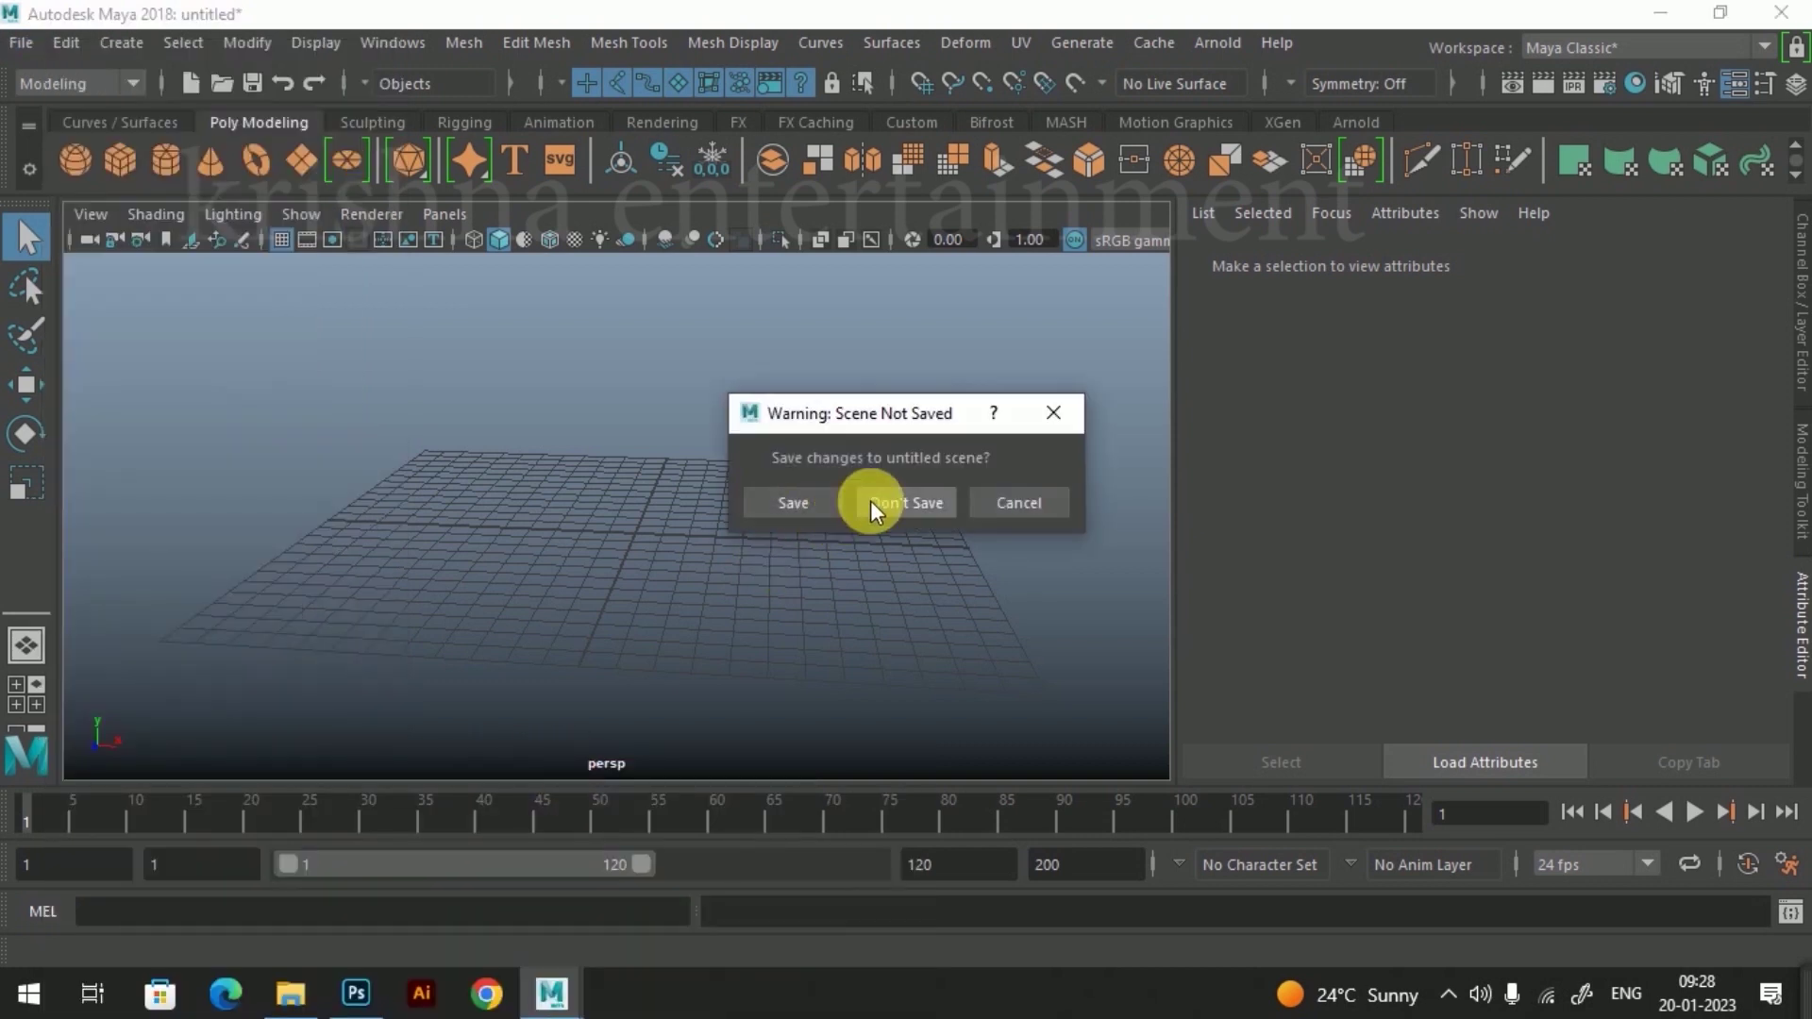
left_click(878, 506)
left_click_drag(587, 606, 842, 587, "alt")
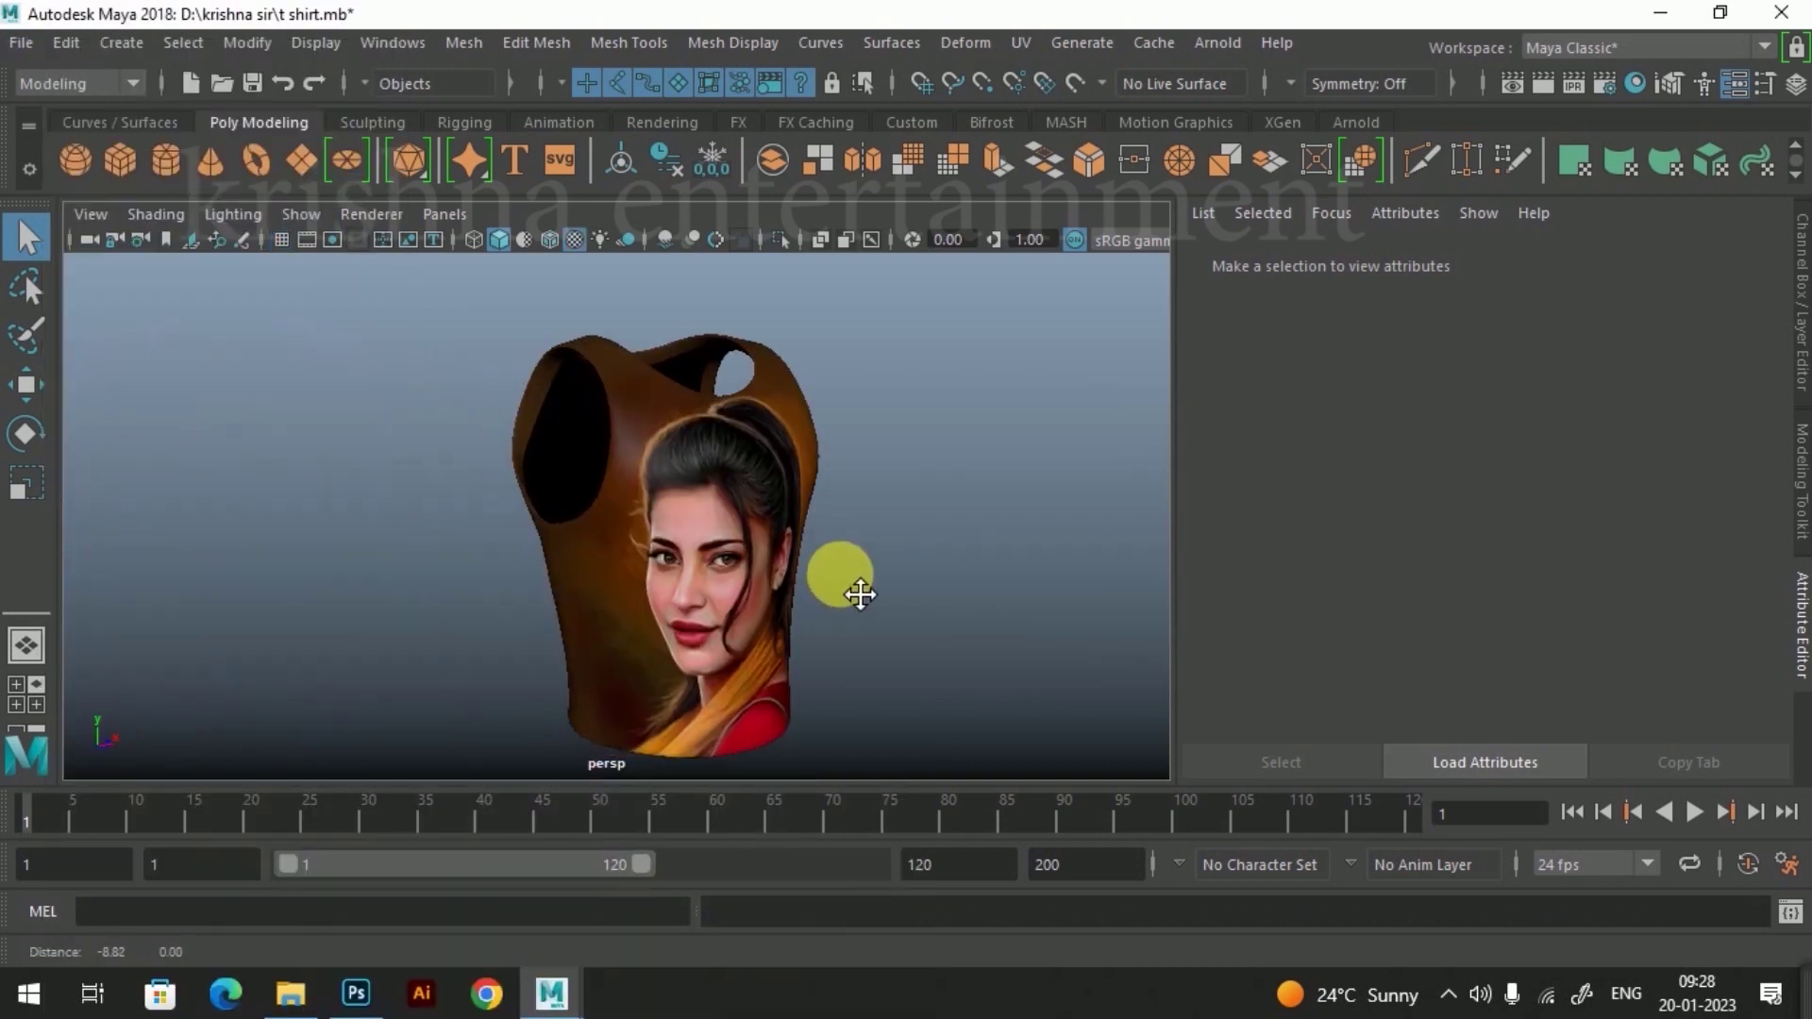
Step: Select the portrait-textured shirt, turn on the viewport grid and orbit around it
left_click(657, 590)
left_click(725, 545)
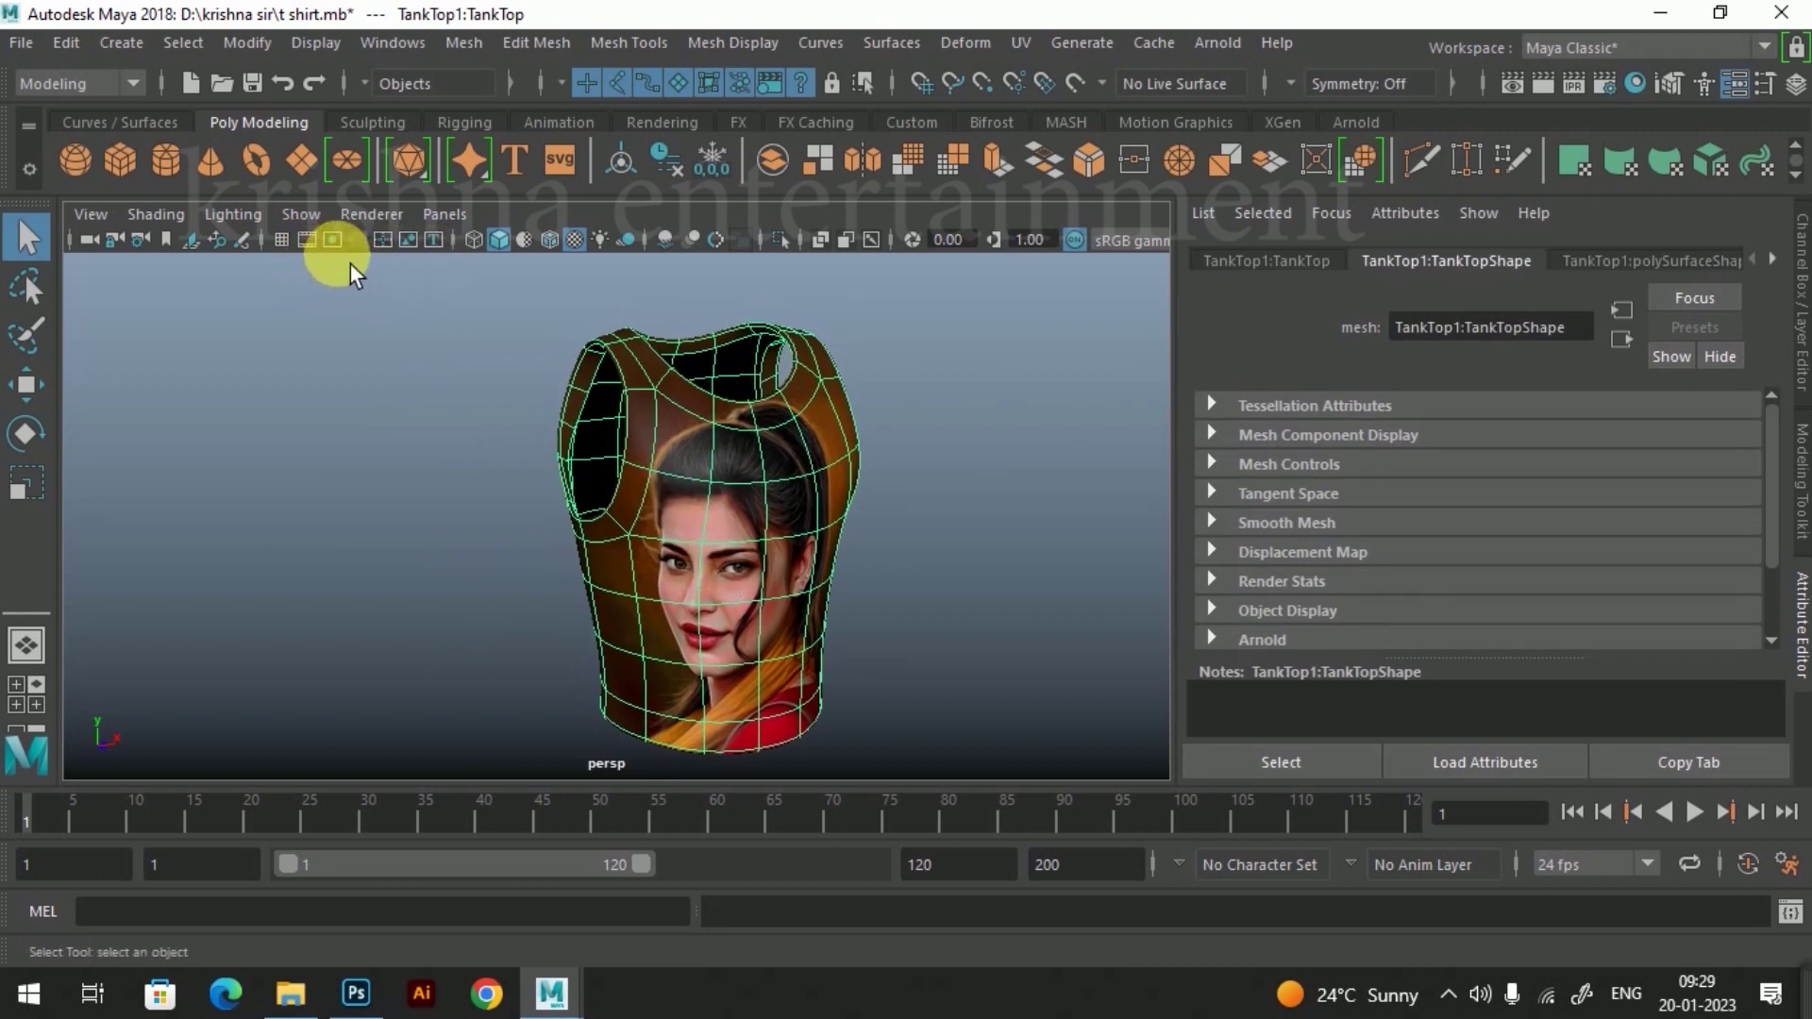
left_click(281, 240)
left_click_drag(728, 453, 795, 521, "alt")
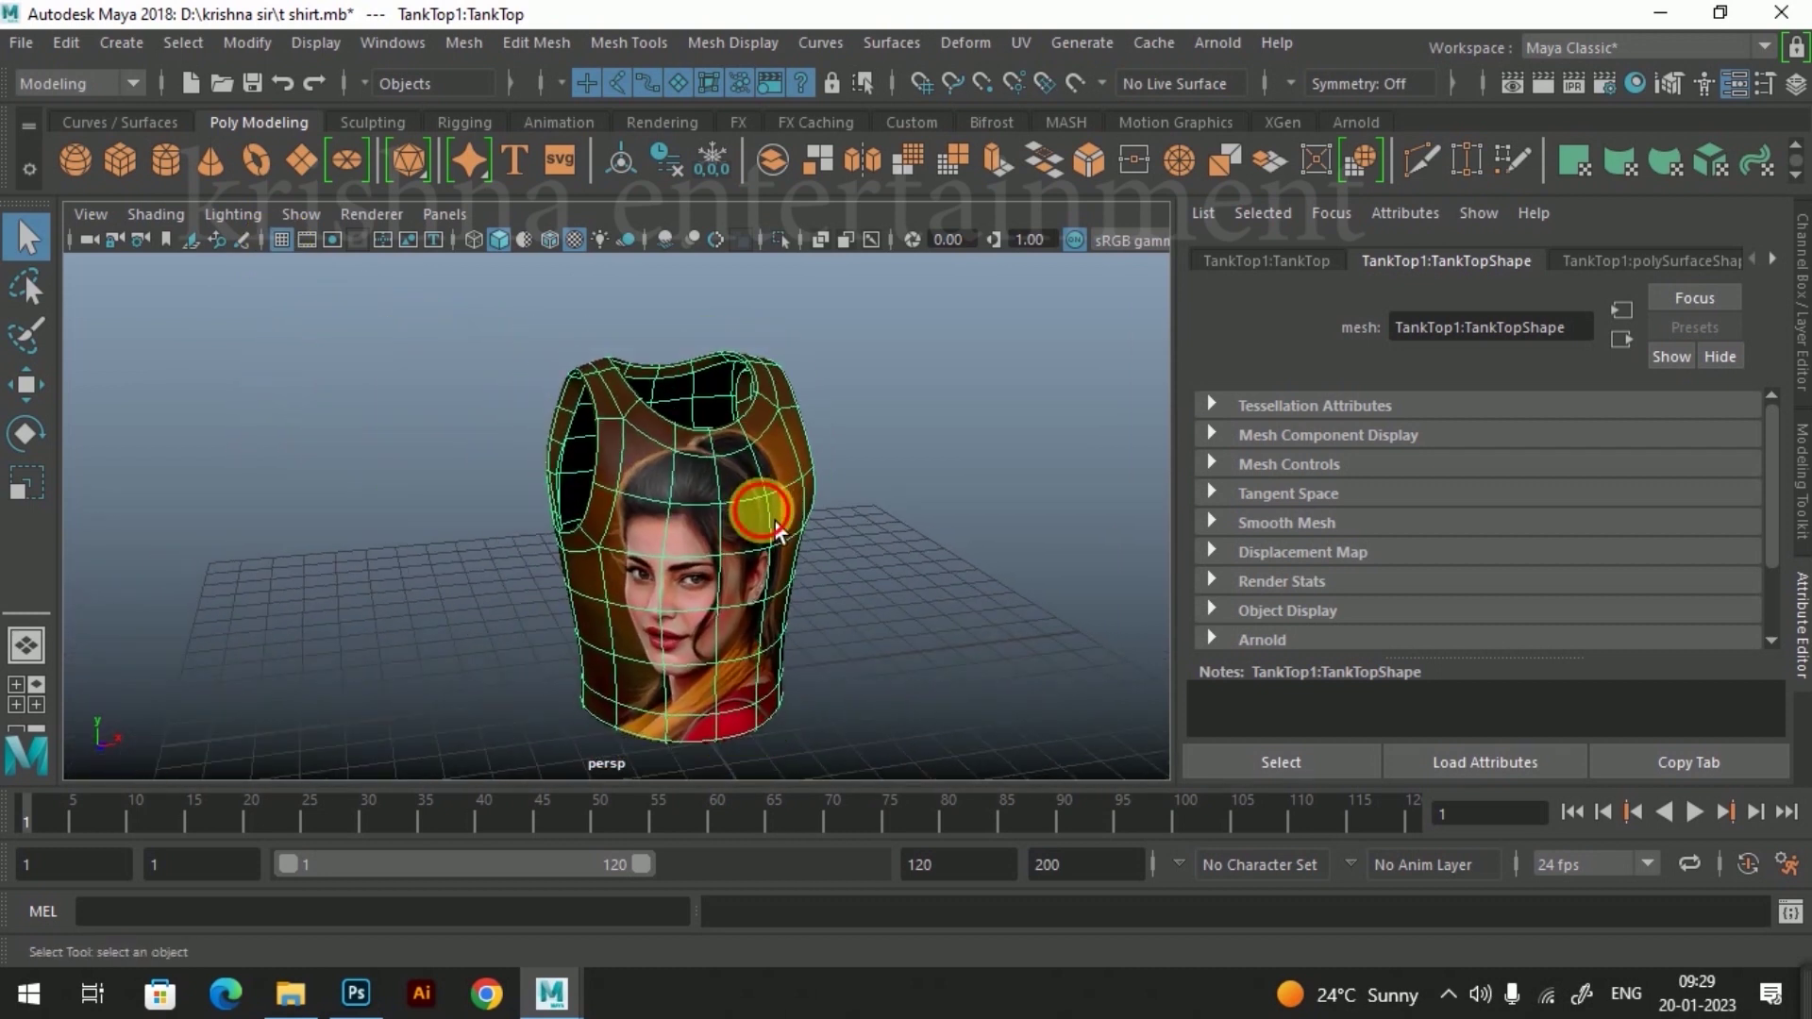
scroll(795, 521, "up", 2)
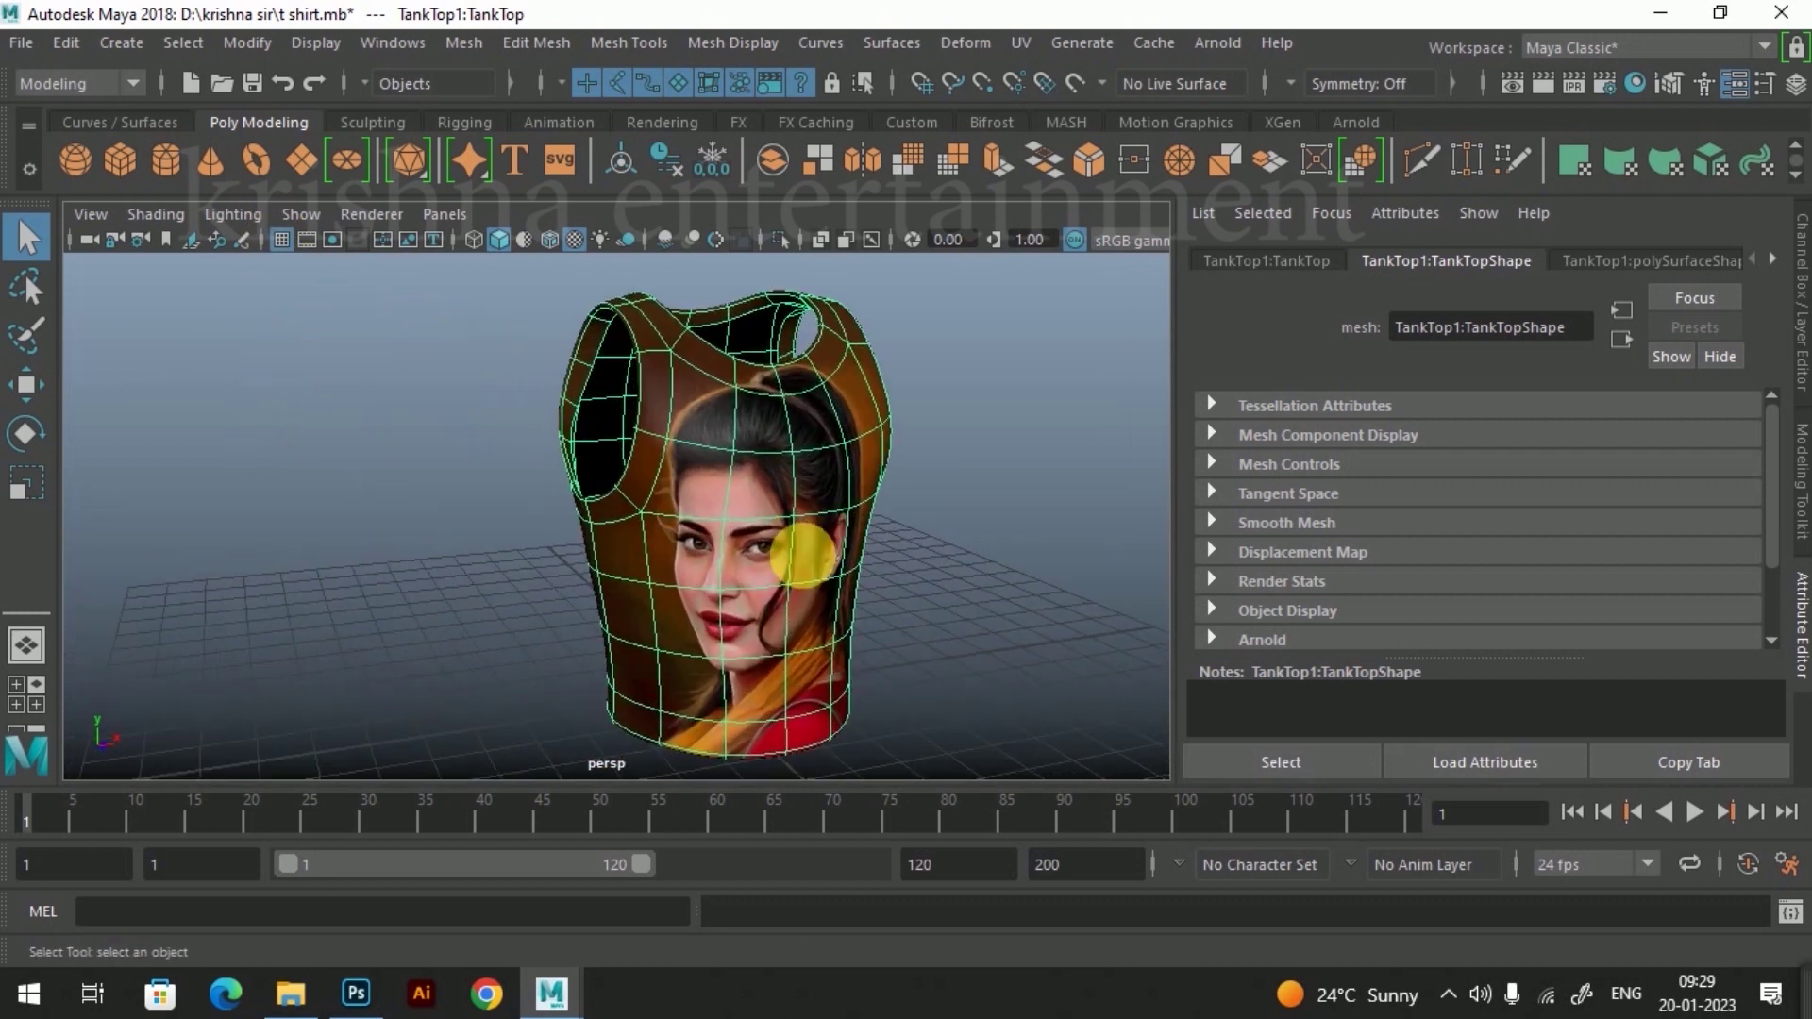
middle_click_drag(829, 528, 846, 542, "alt")
left_click(958, 558)
left_click(862, 538)
left_click_drag(861, 538, 864, 565, "alt")
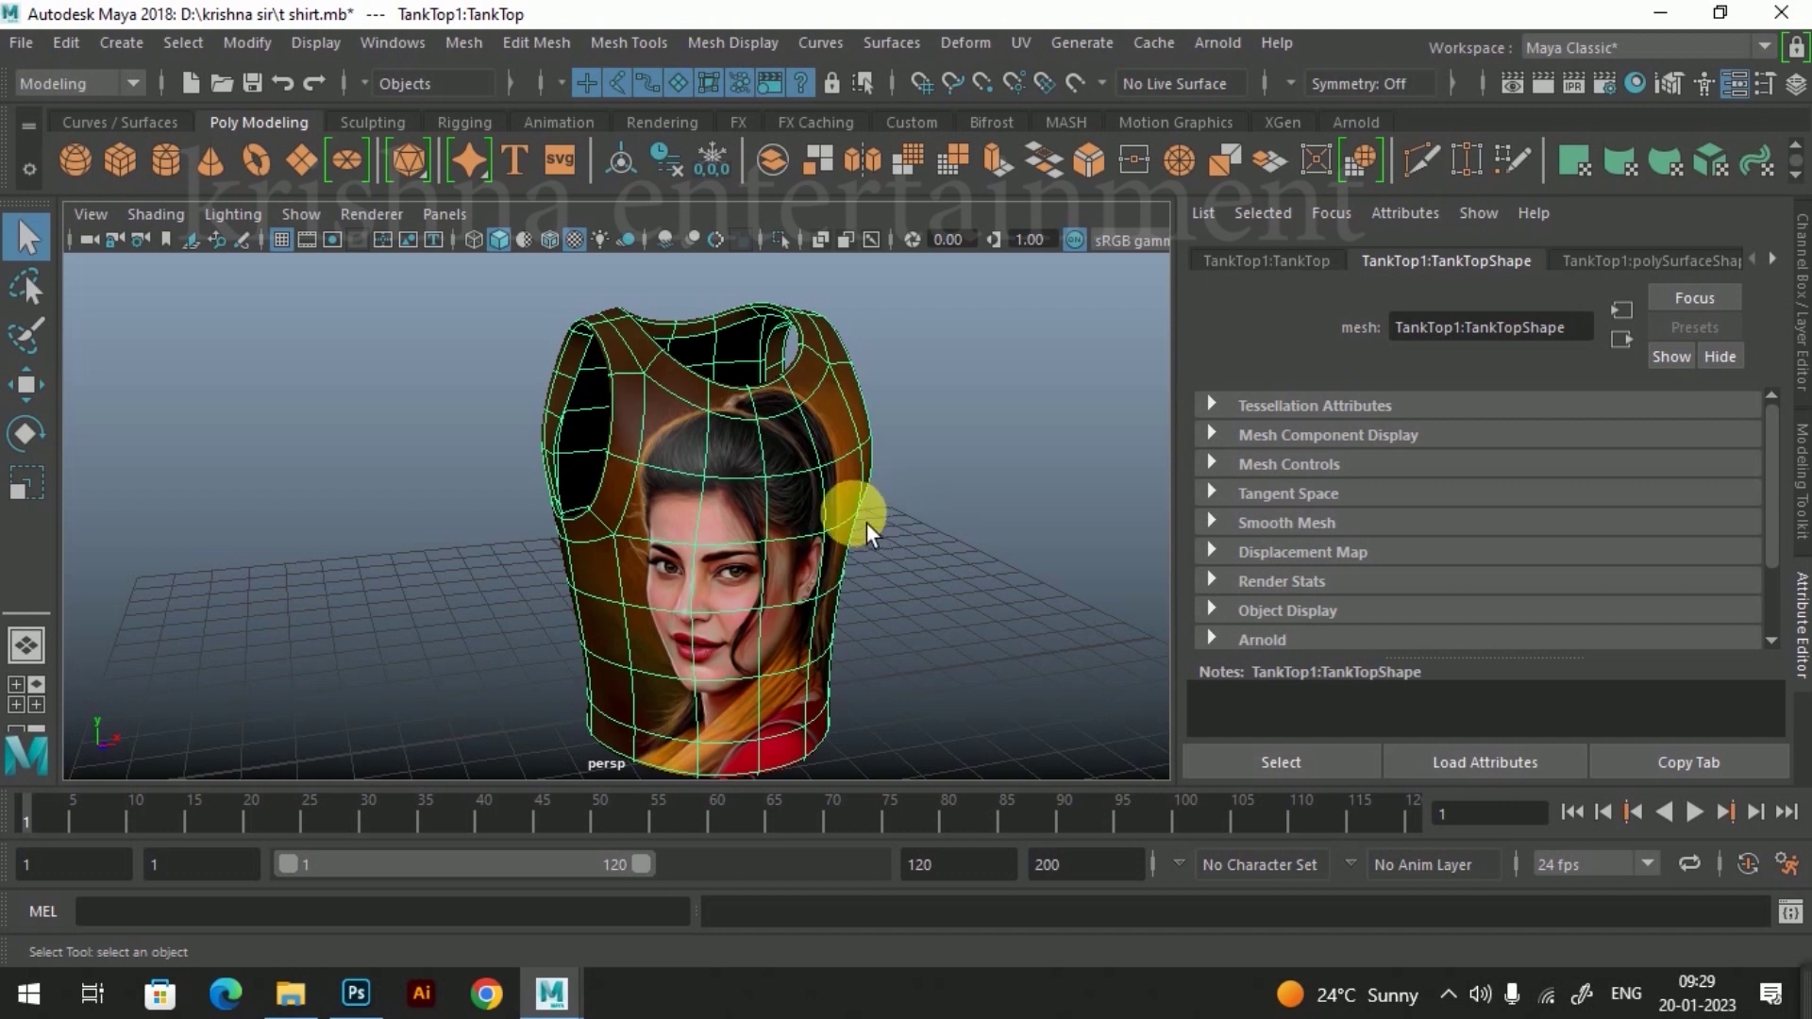
left_click(1024, 43)
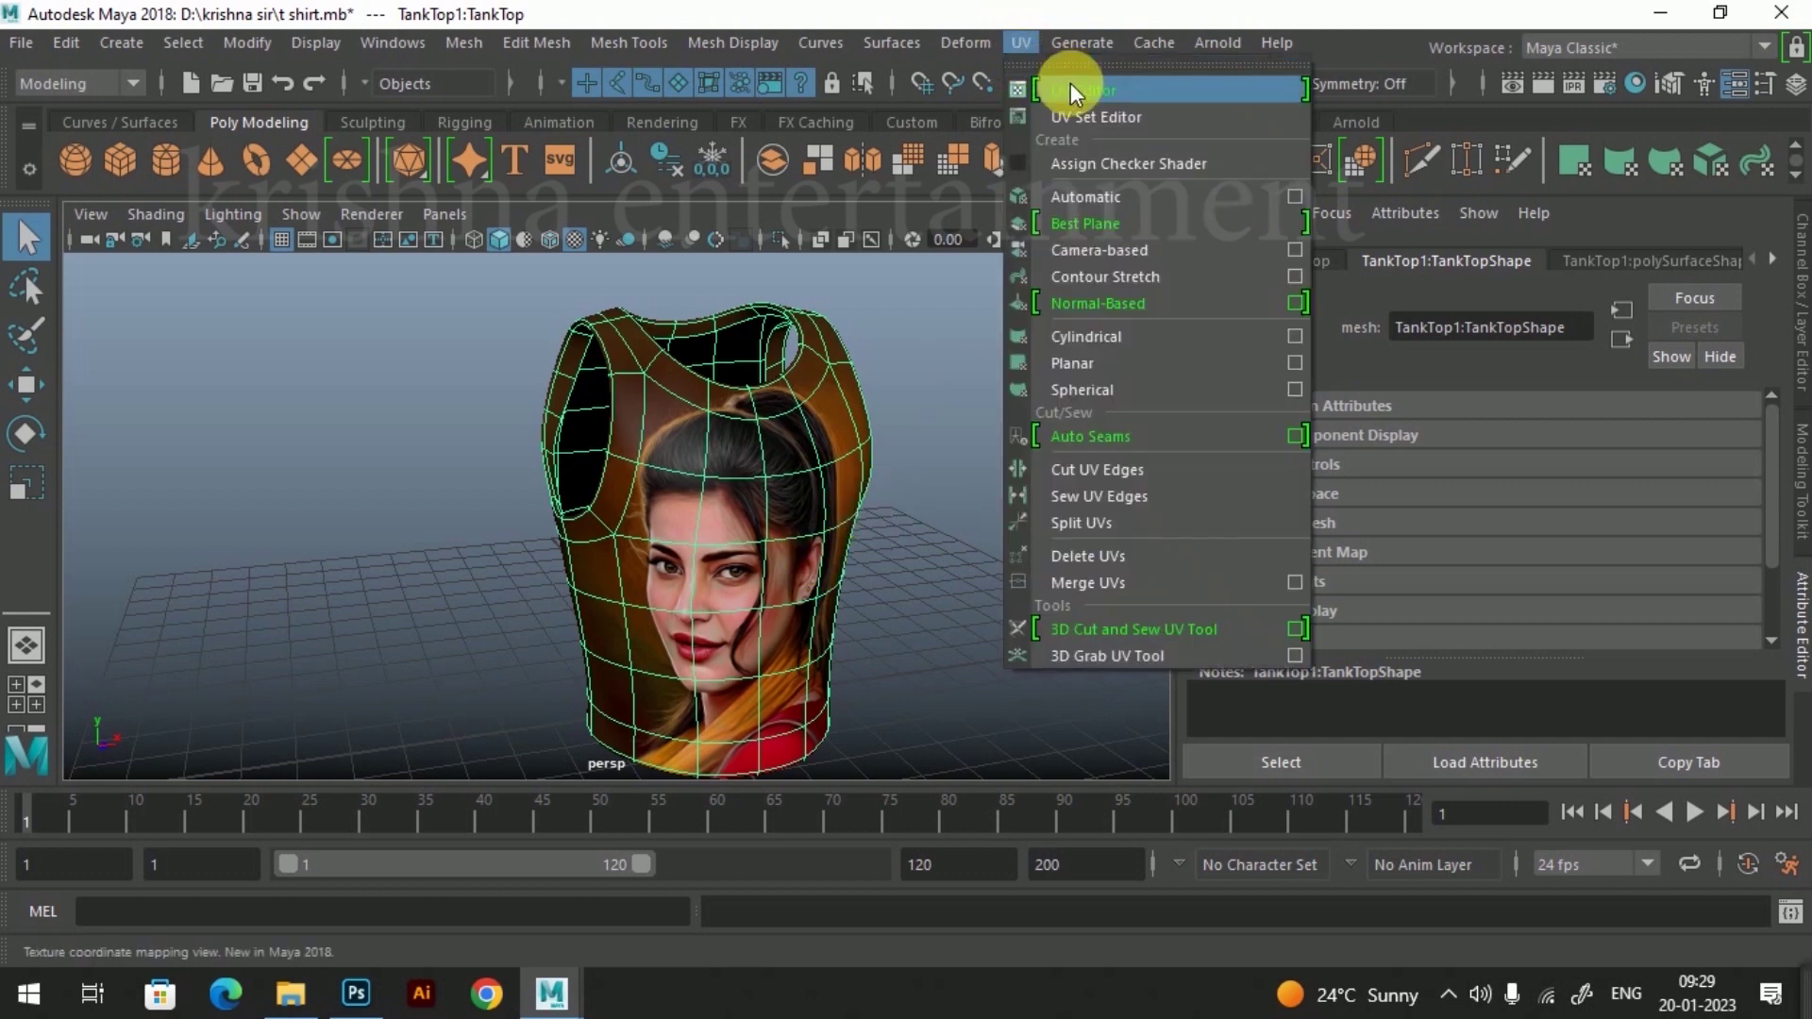
left_click(1070, 83)
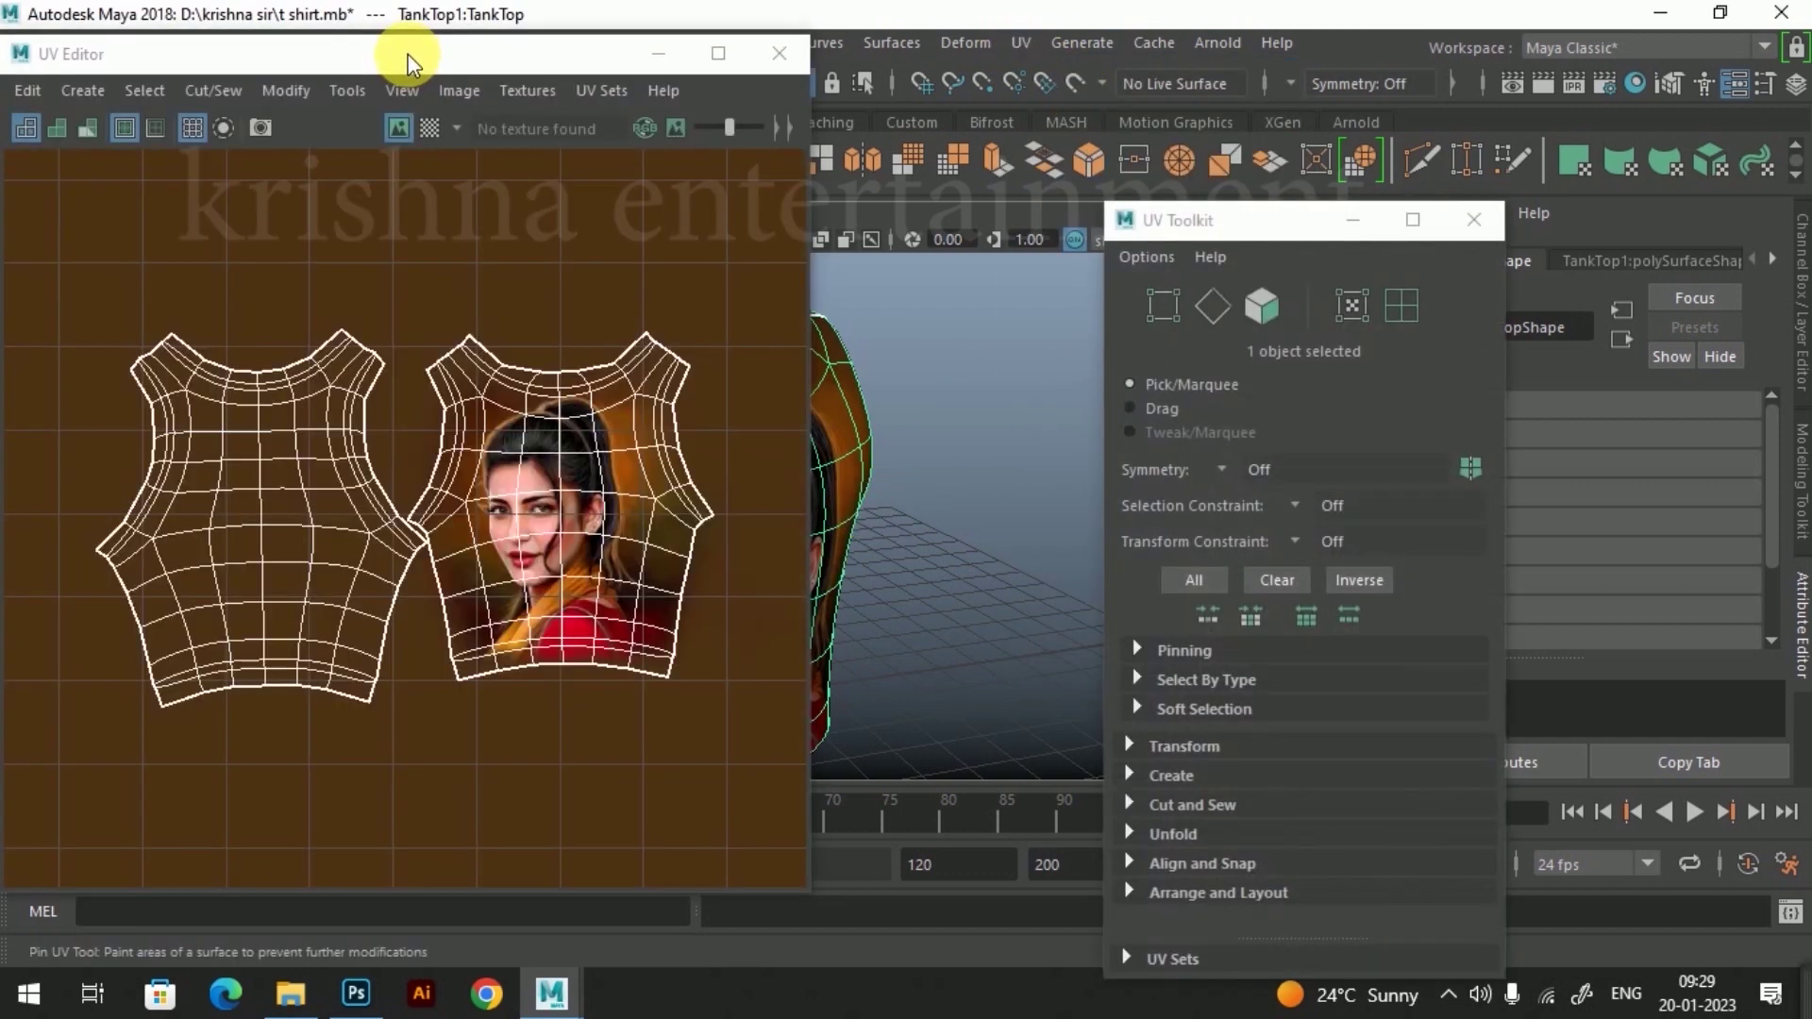
left_click_drag(447, 77, 835, 208)
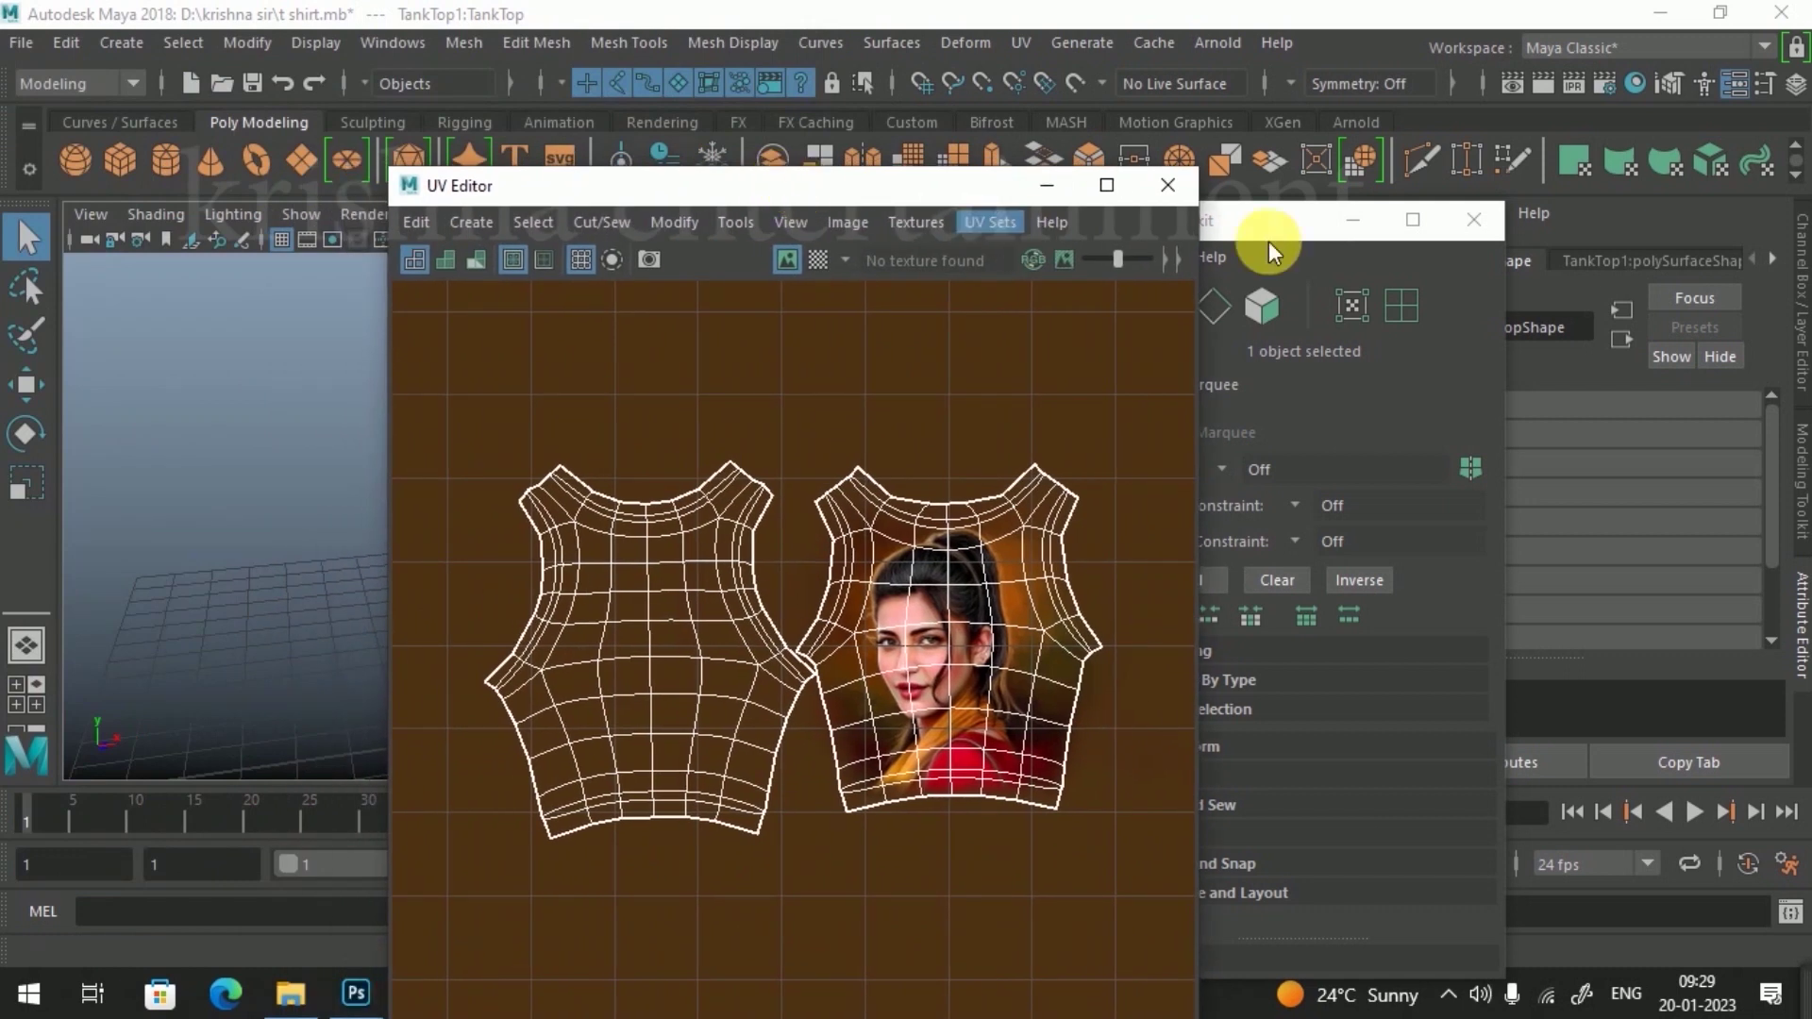
left_click(1460, 221)
left_click_drag(830, 196, 1313, 176)
left_click_drag(590, 501, 582, 547, "alt")
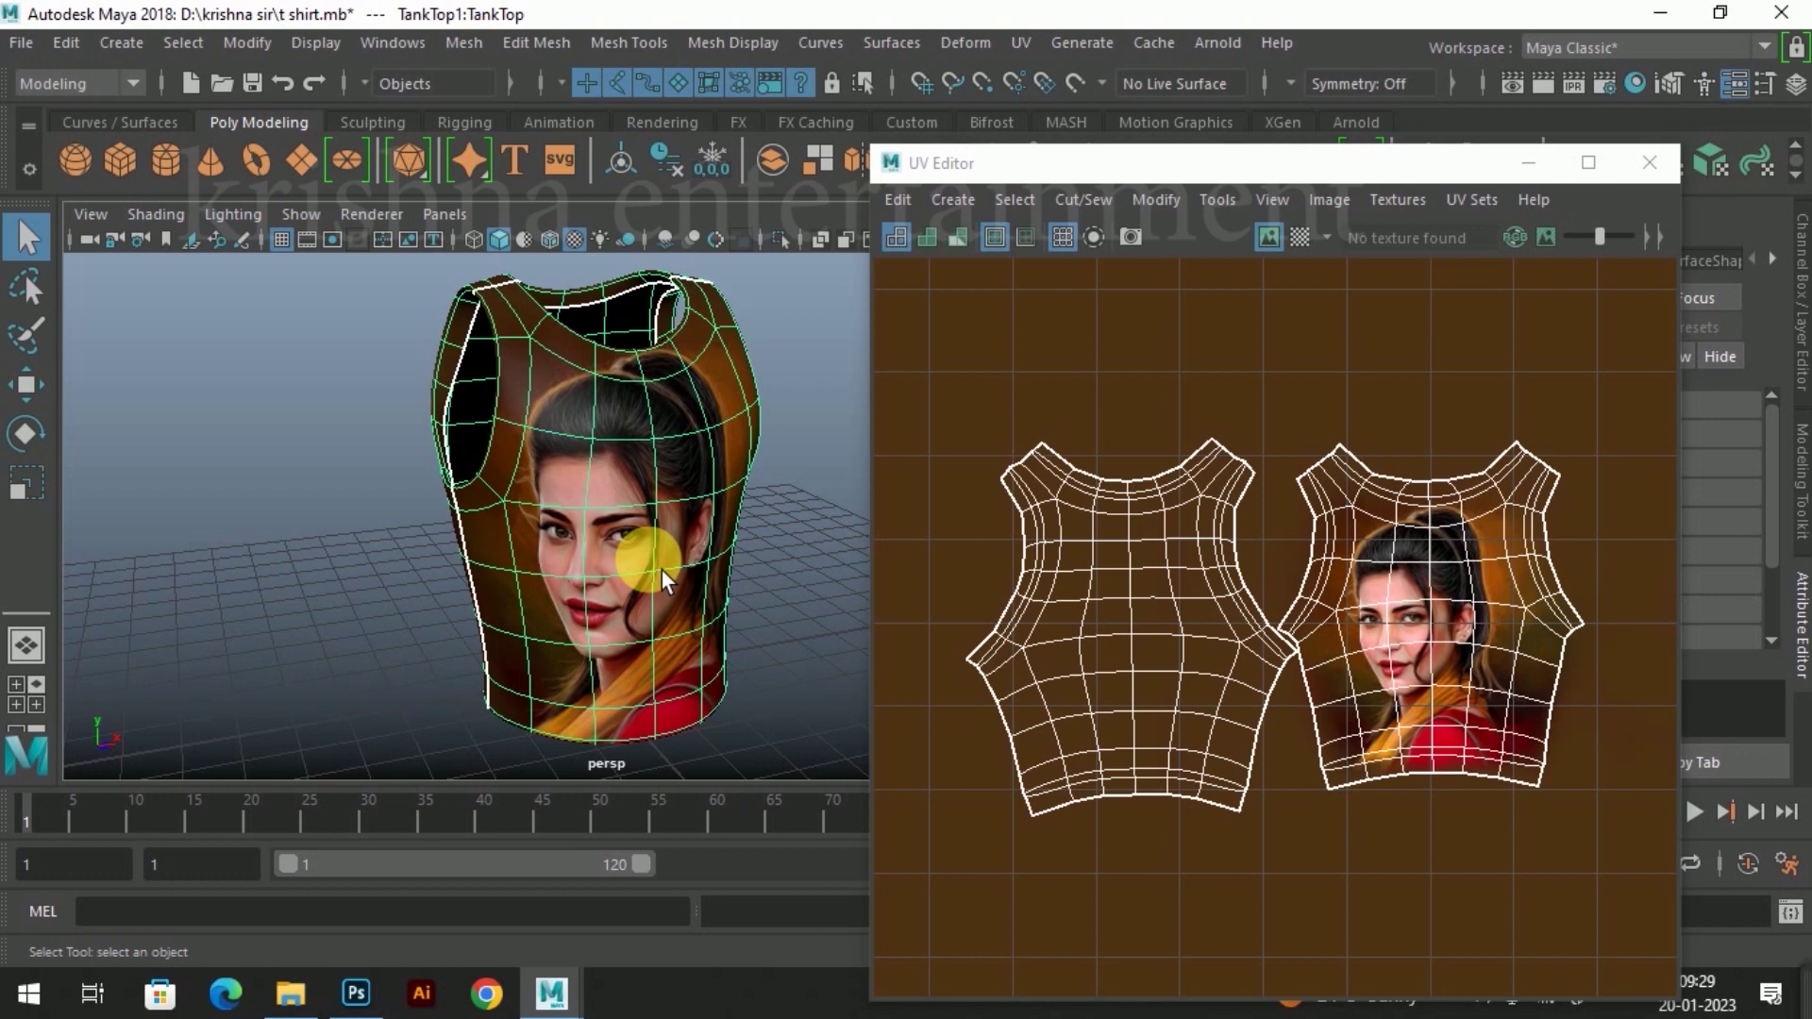
scroll(665, 570, "up", 1)
scroll(679, 547, "up", 1)
scroll(713, 571, "up", 1)
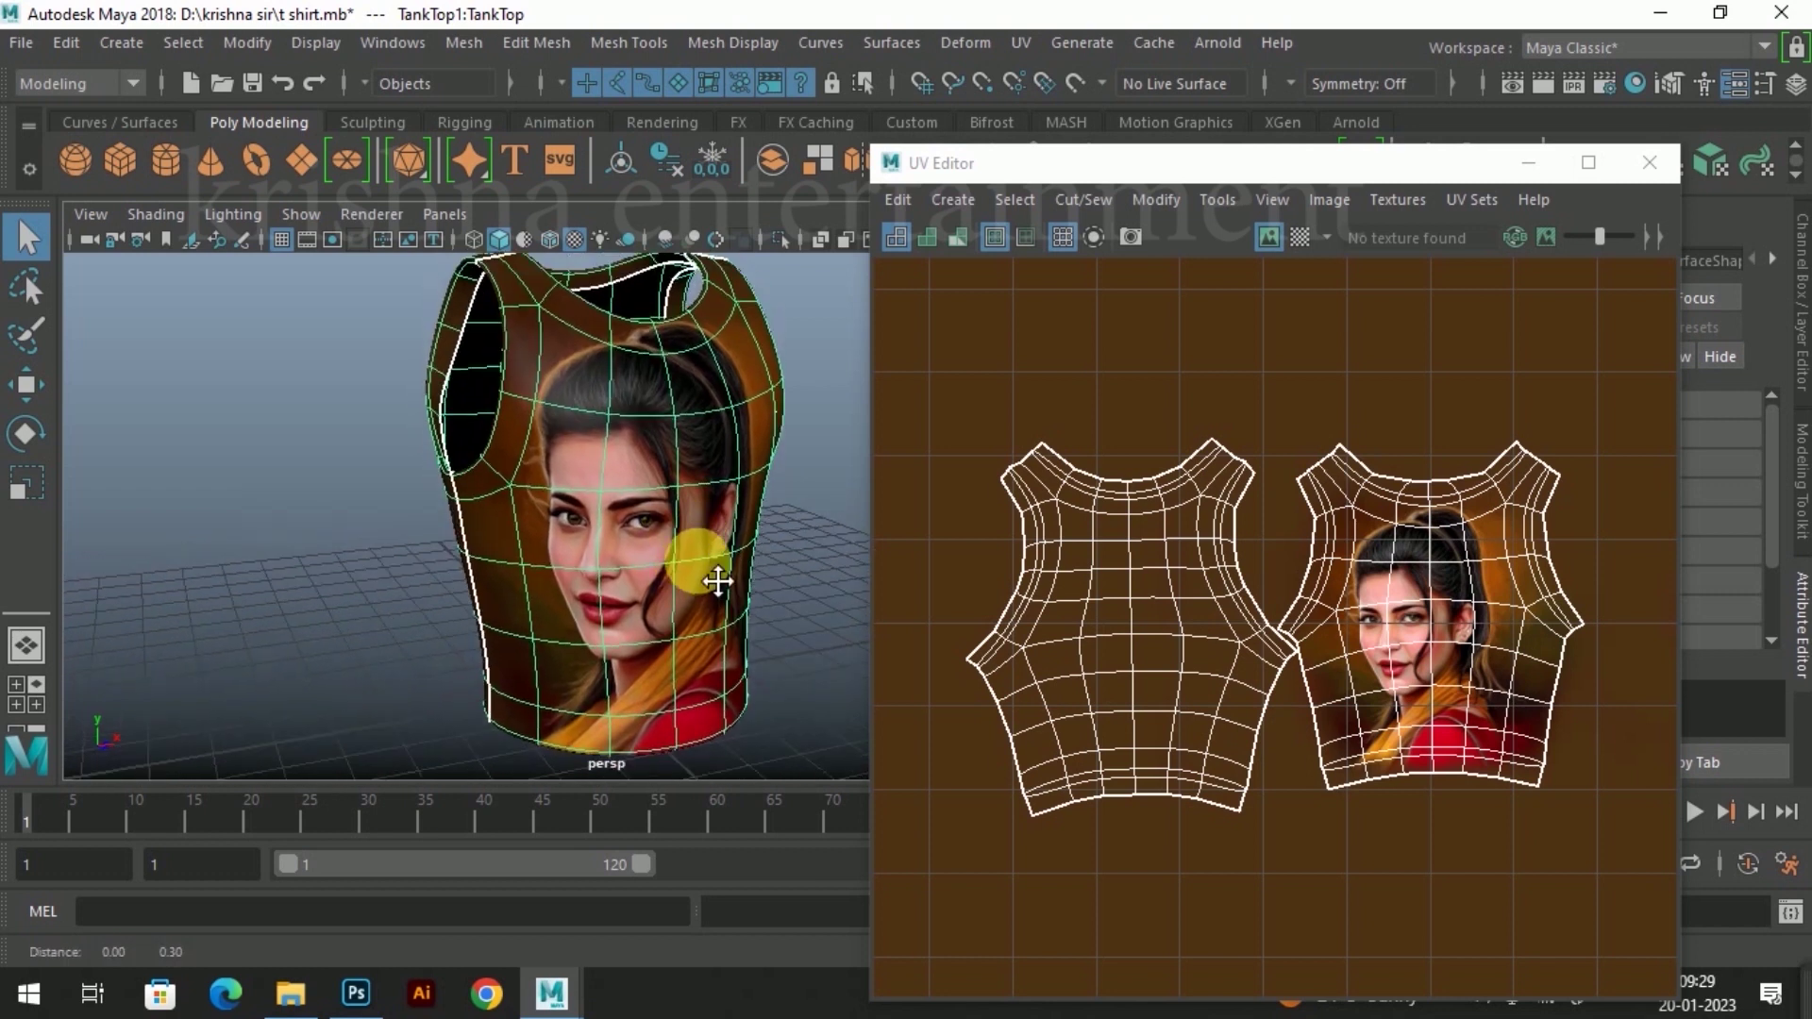
left_click(1650, 166)
left_click(868, 557)
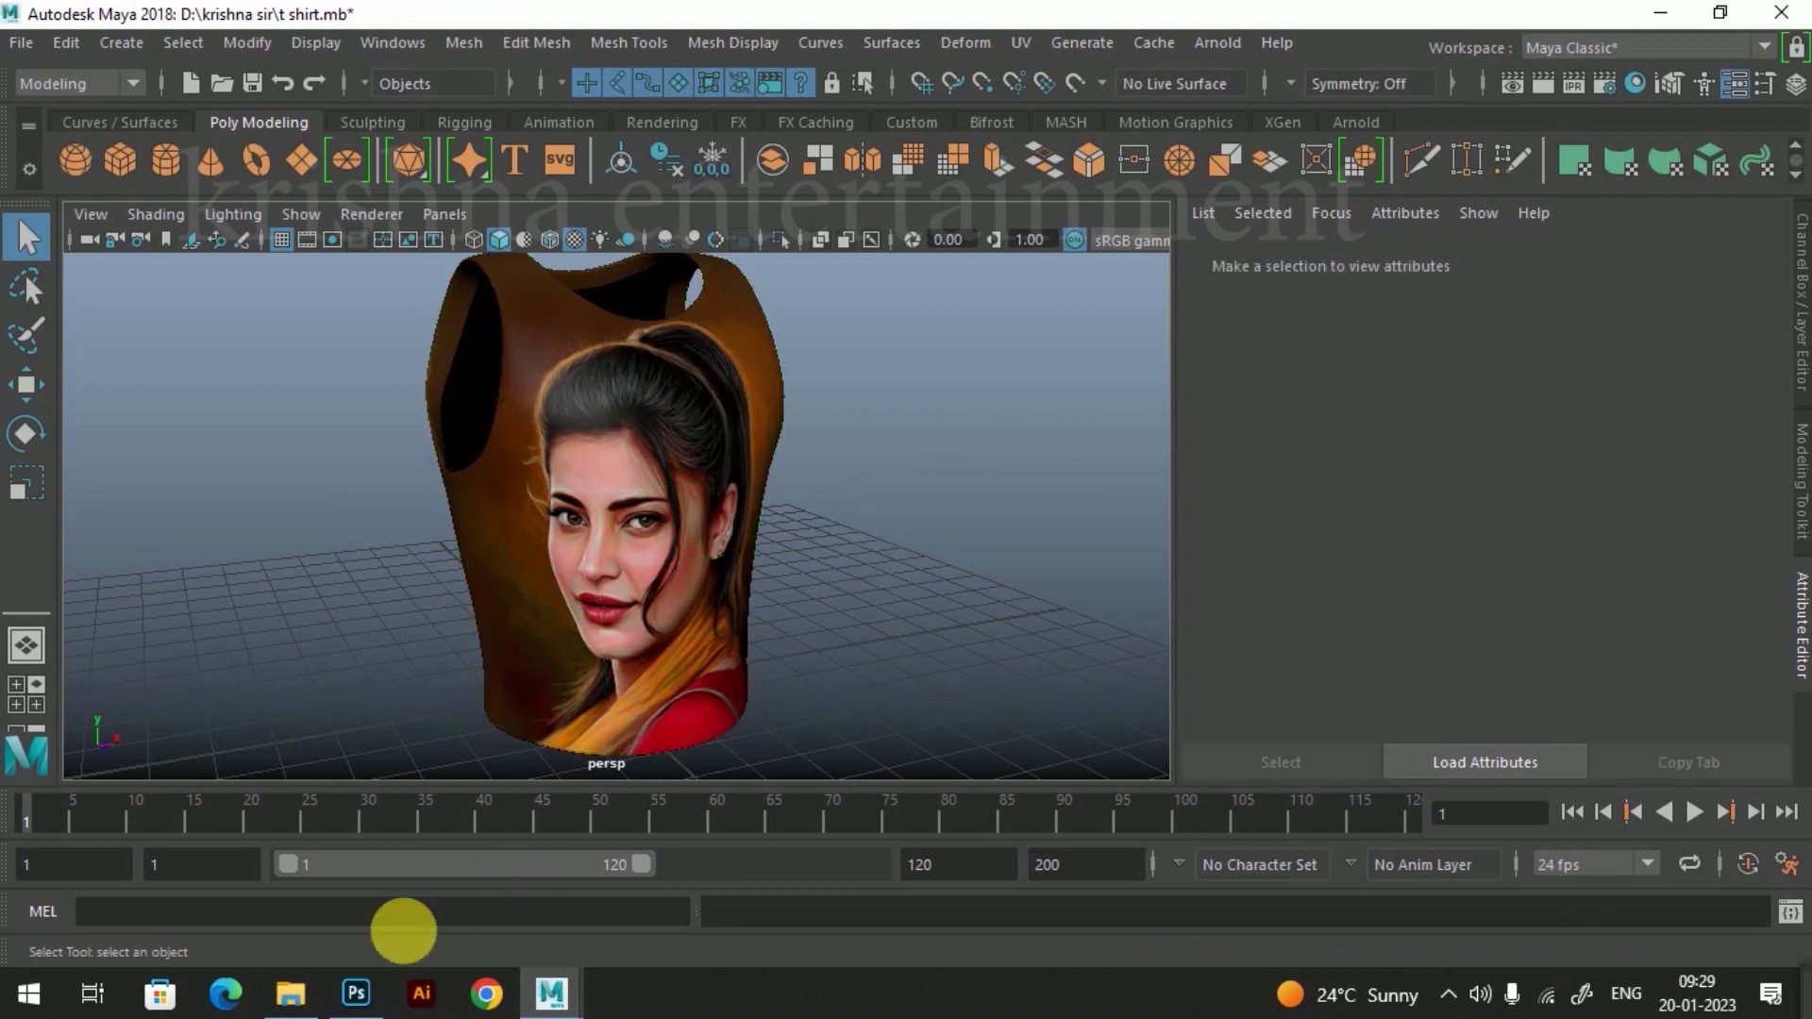
Step: Switch to t shirt uv.psd in Photoshop, zoom in on the UV panels and hide the portrait layer
left_click(356, 994)
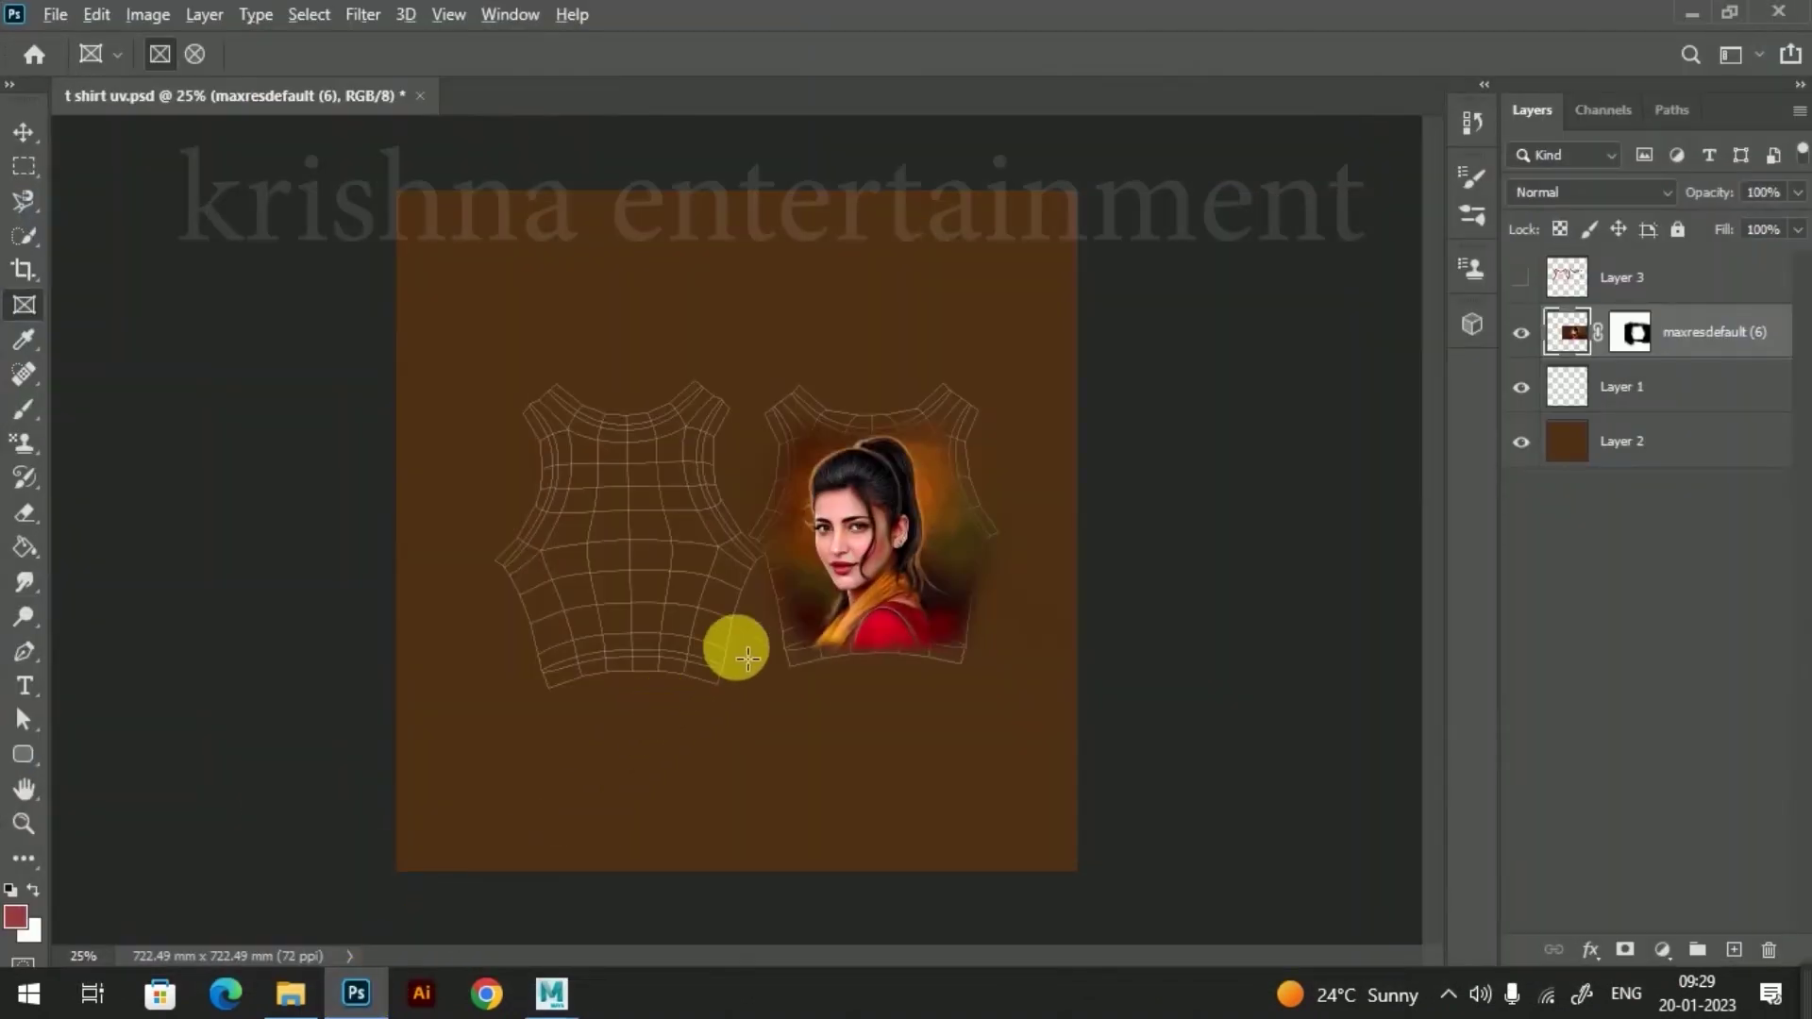
scroll(747, 658, "up", 2, "alt")
scroll(747, 657, "up", 1, "alt")
scroll(747, 658, "up", 2, "alt")
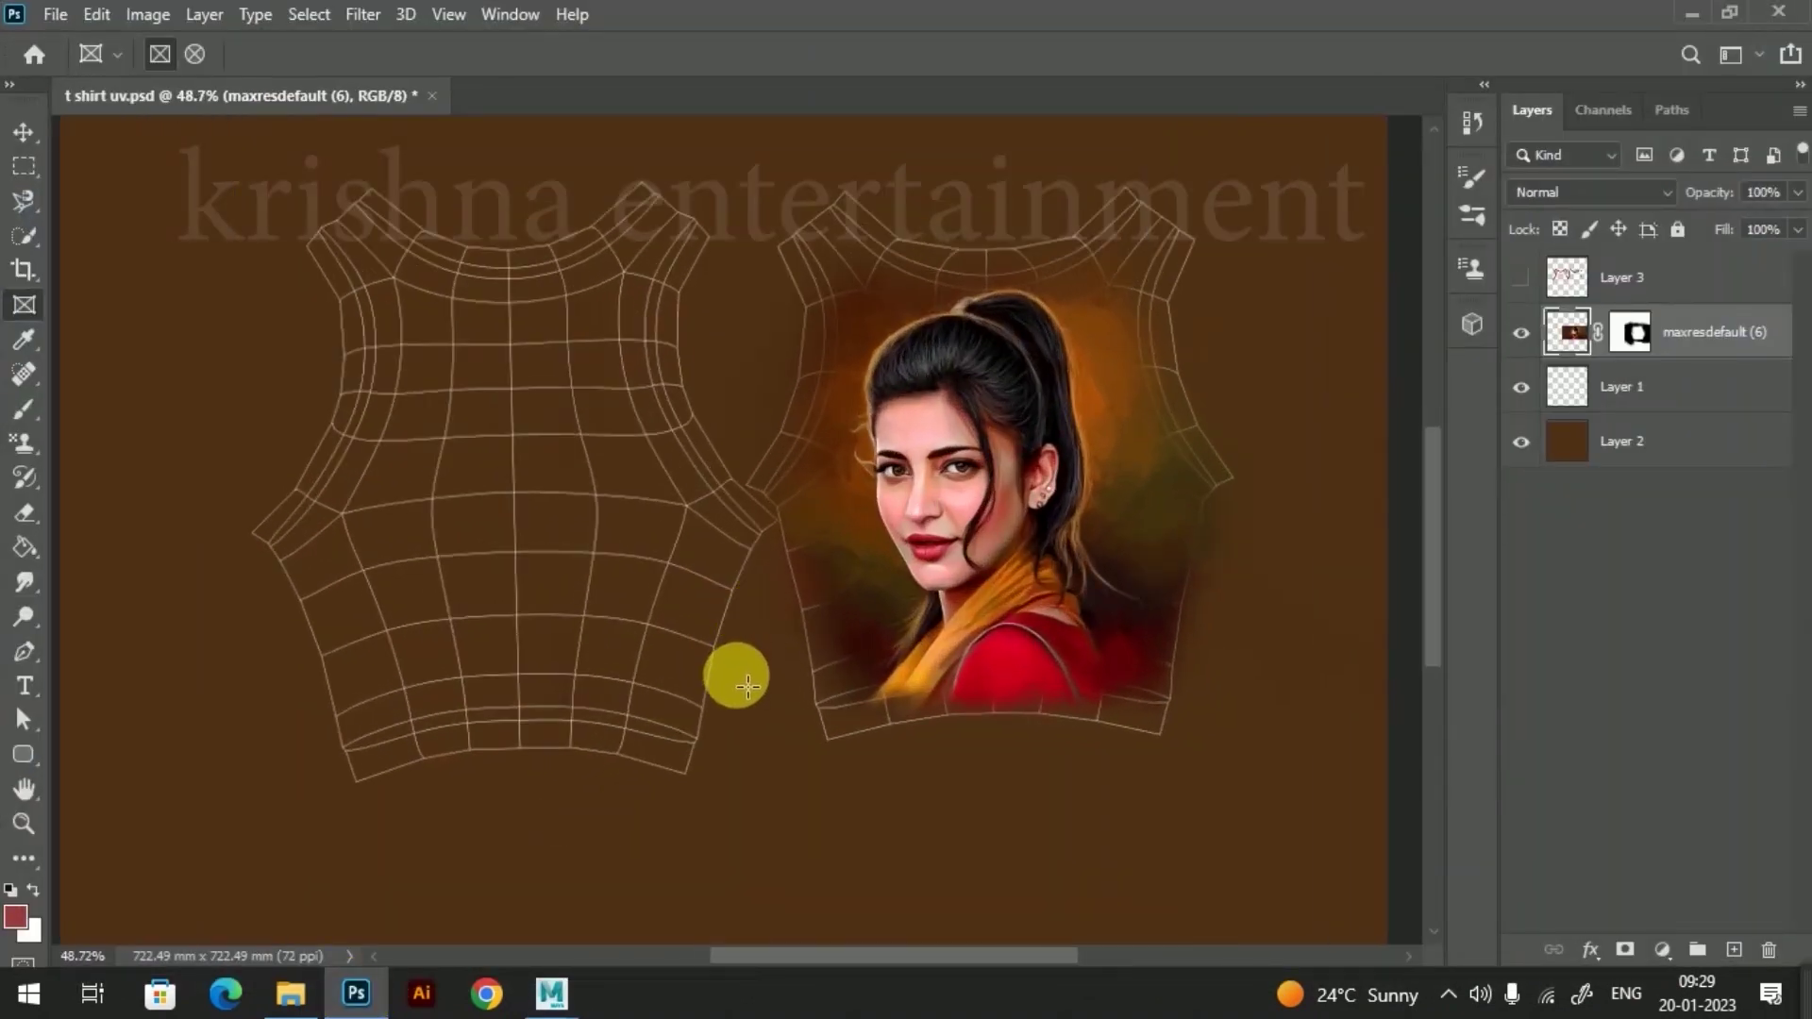
scroll(761, 630, "up", 1, "alt")
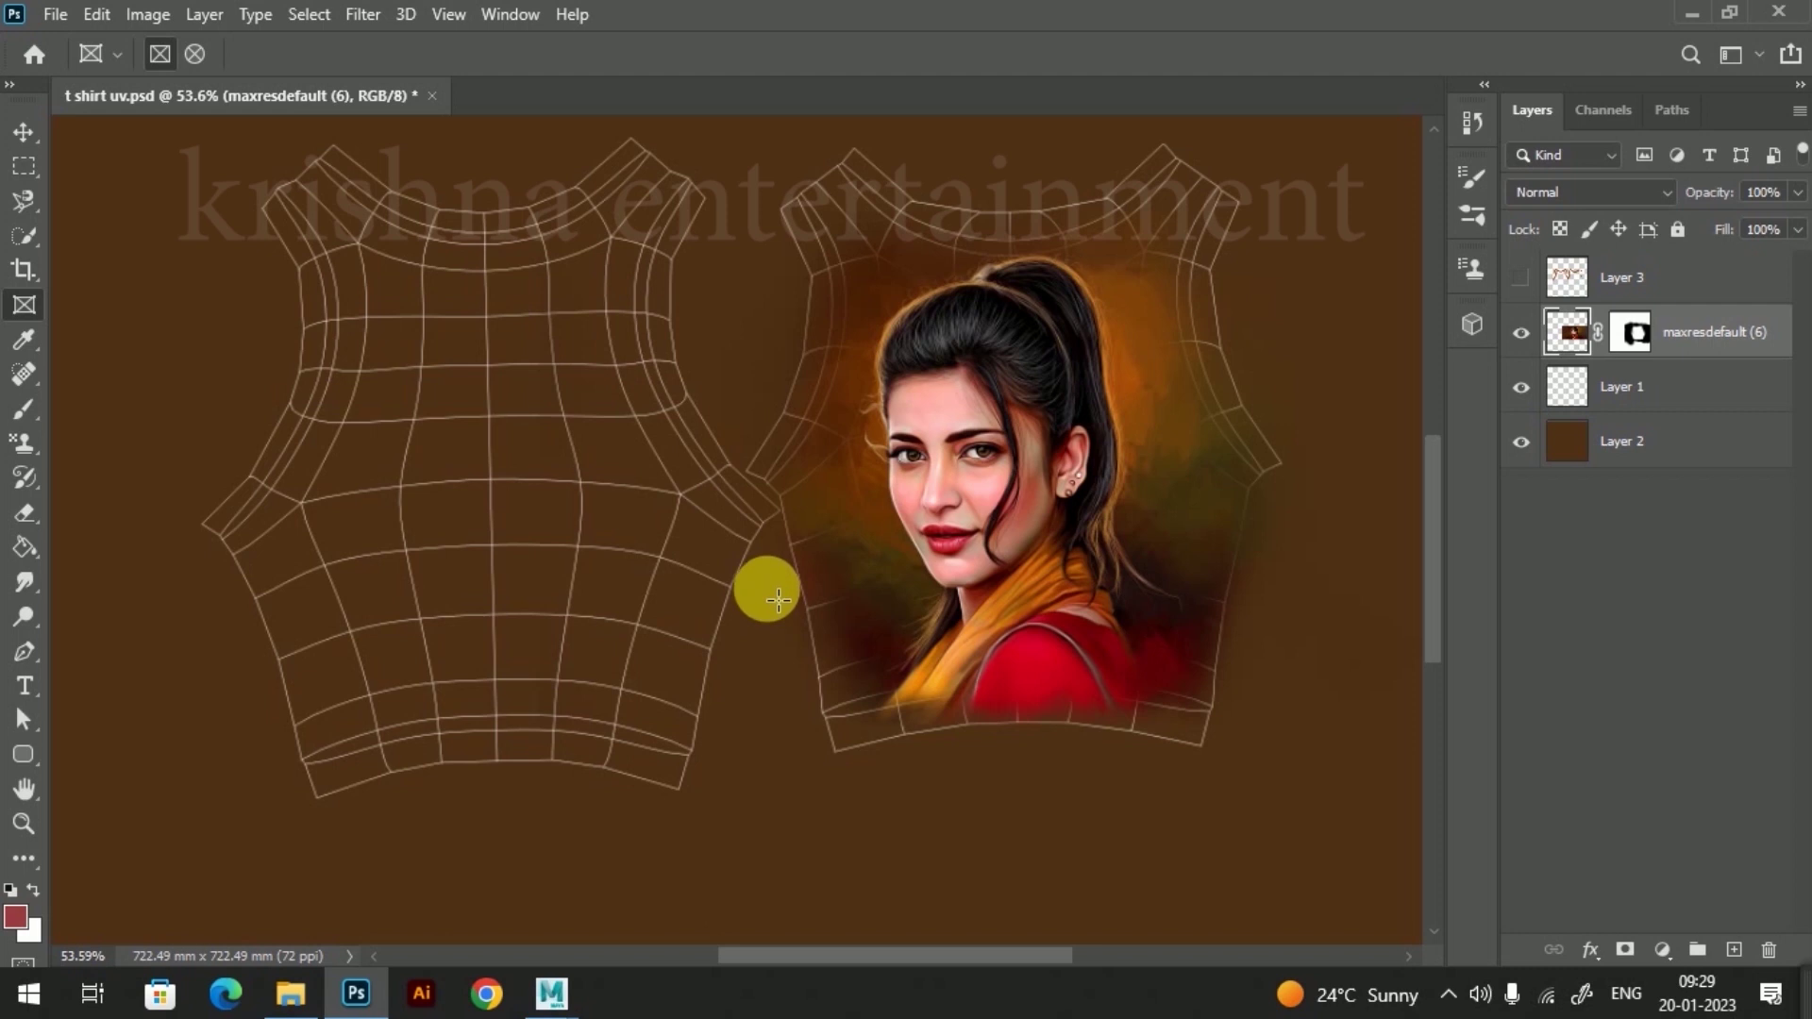
scroll(762, 545, "up", 1, "alt")
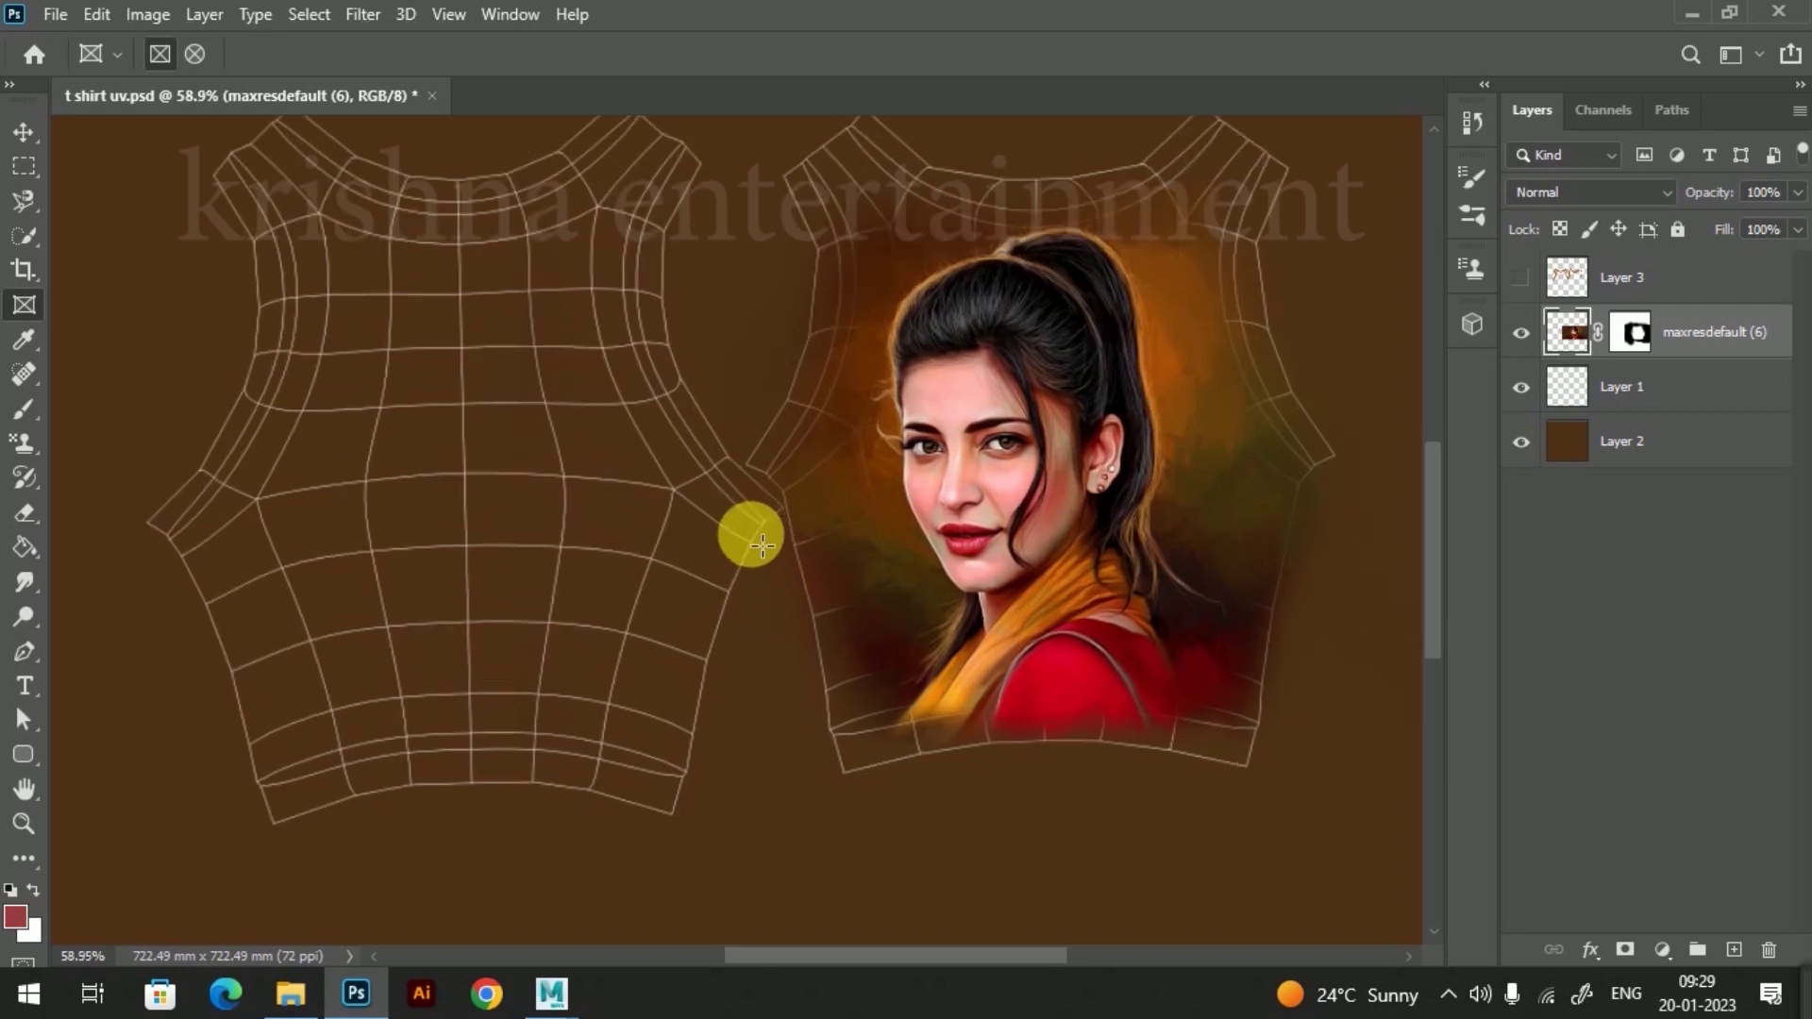
left_click_drag(745, 537, 781, 623)
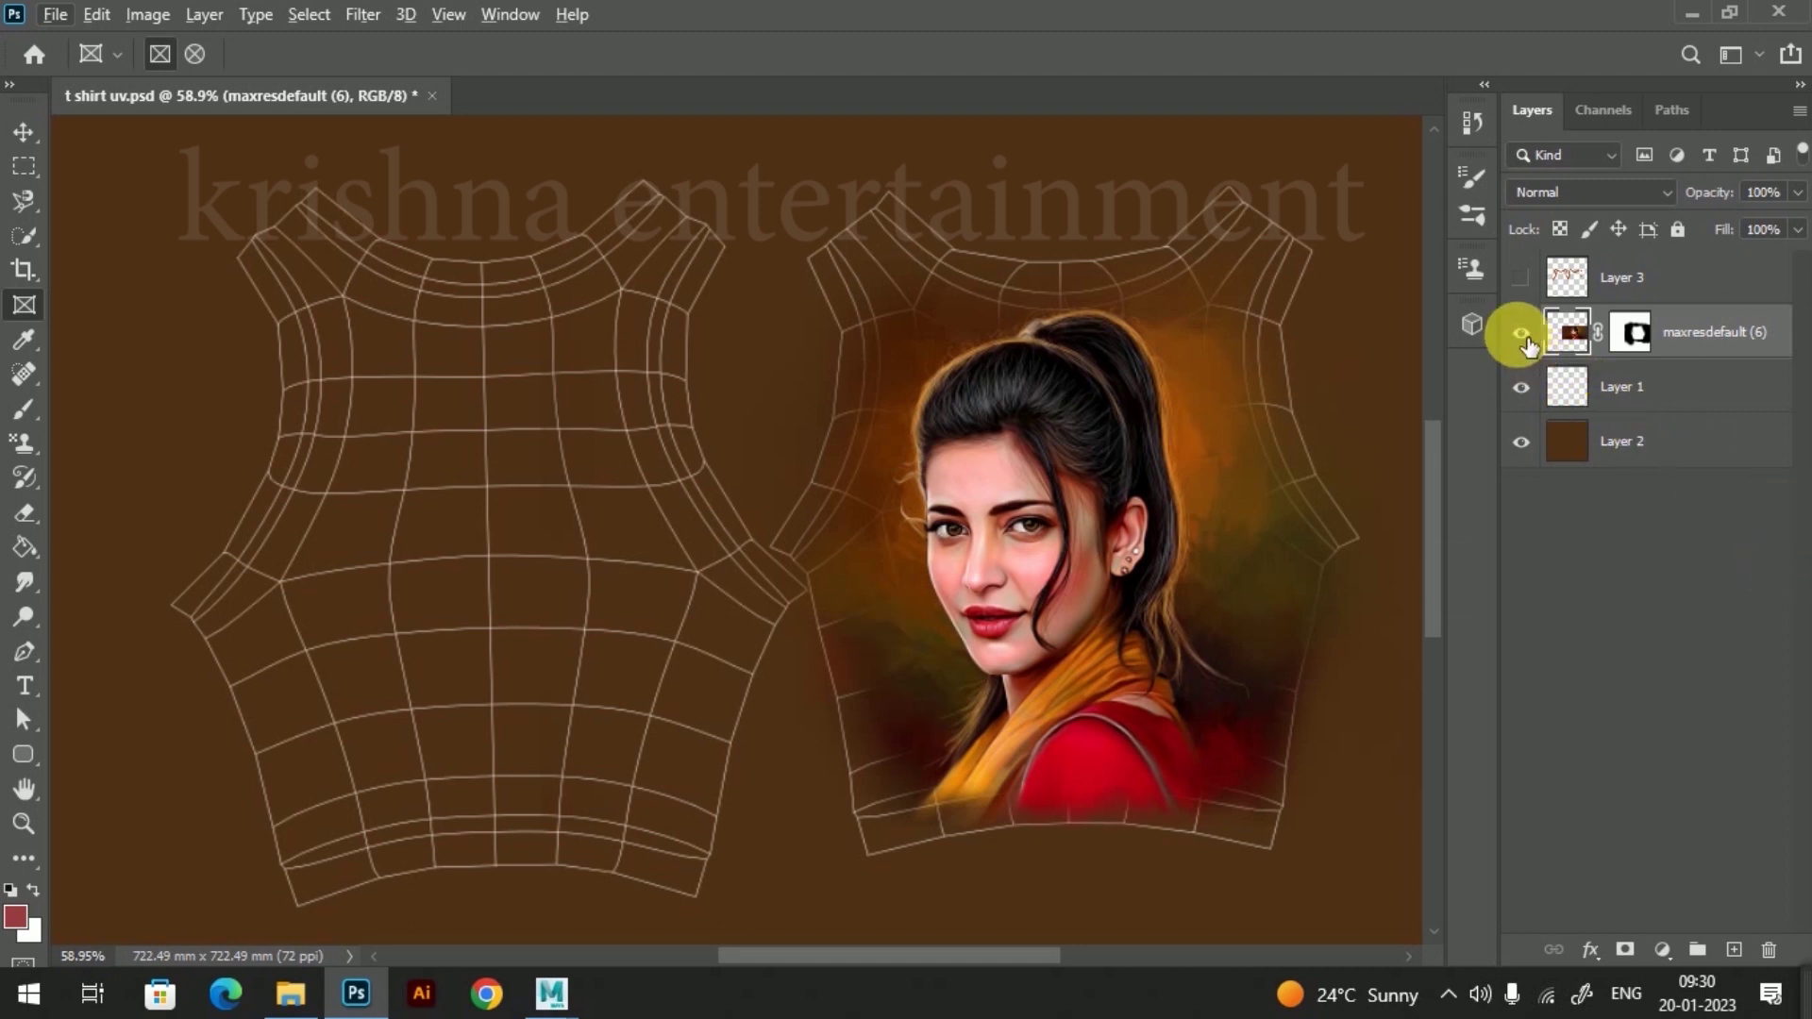
left_click(1523, 336)
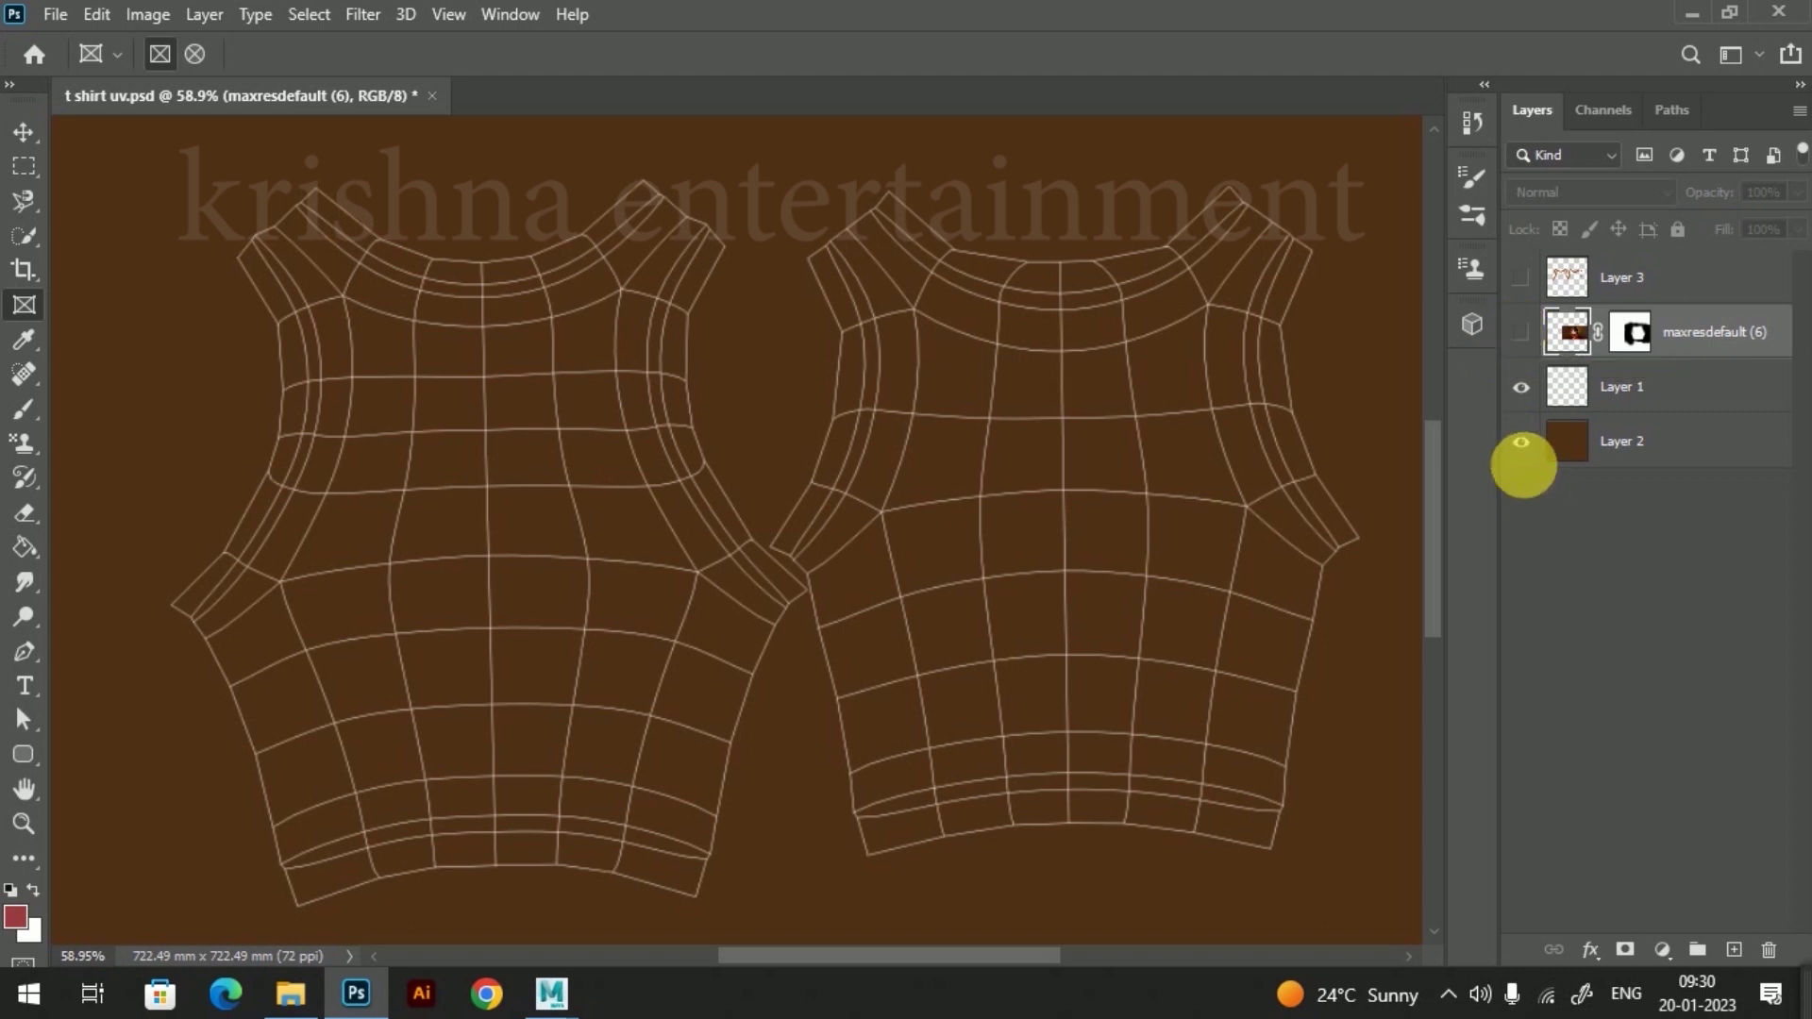
left_click(1525, 447)
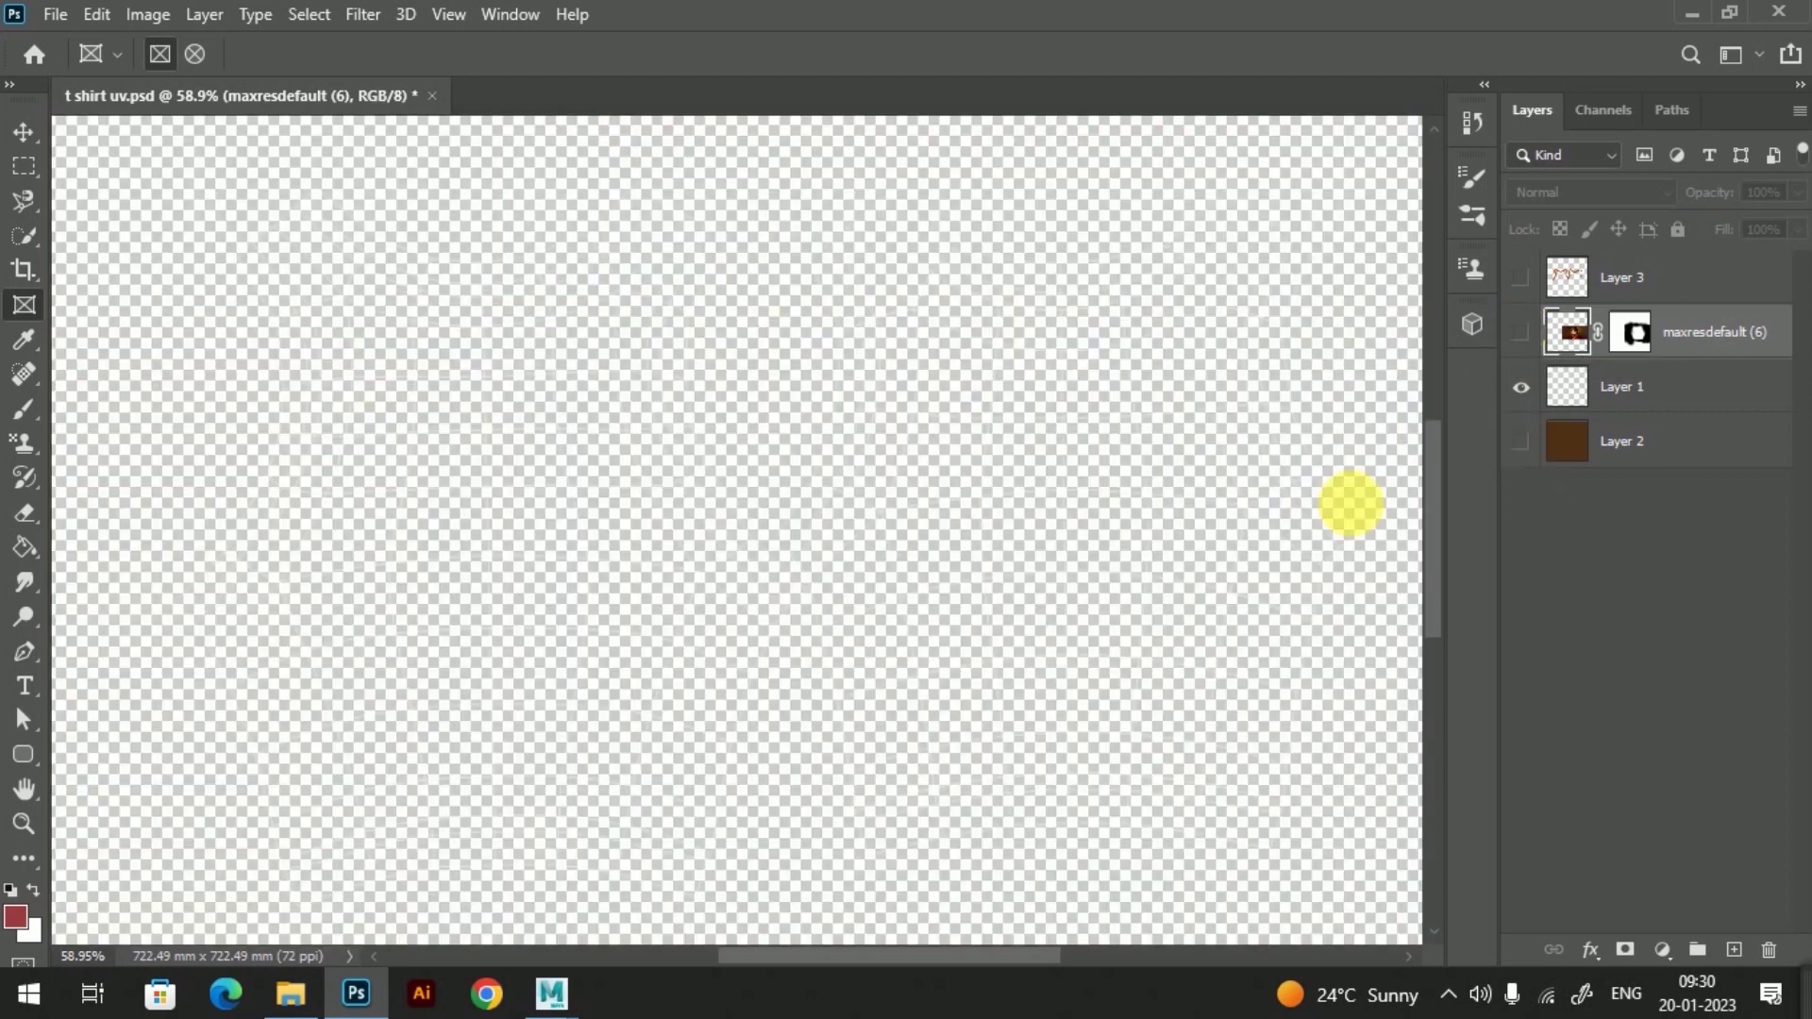
left_click(1521, 441)
scroll(1117, 501, "down", 2, "alt")
scroll(1109, 491, "up", 1, "alt")
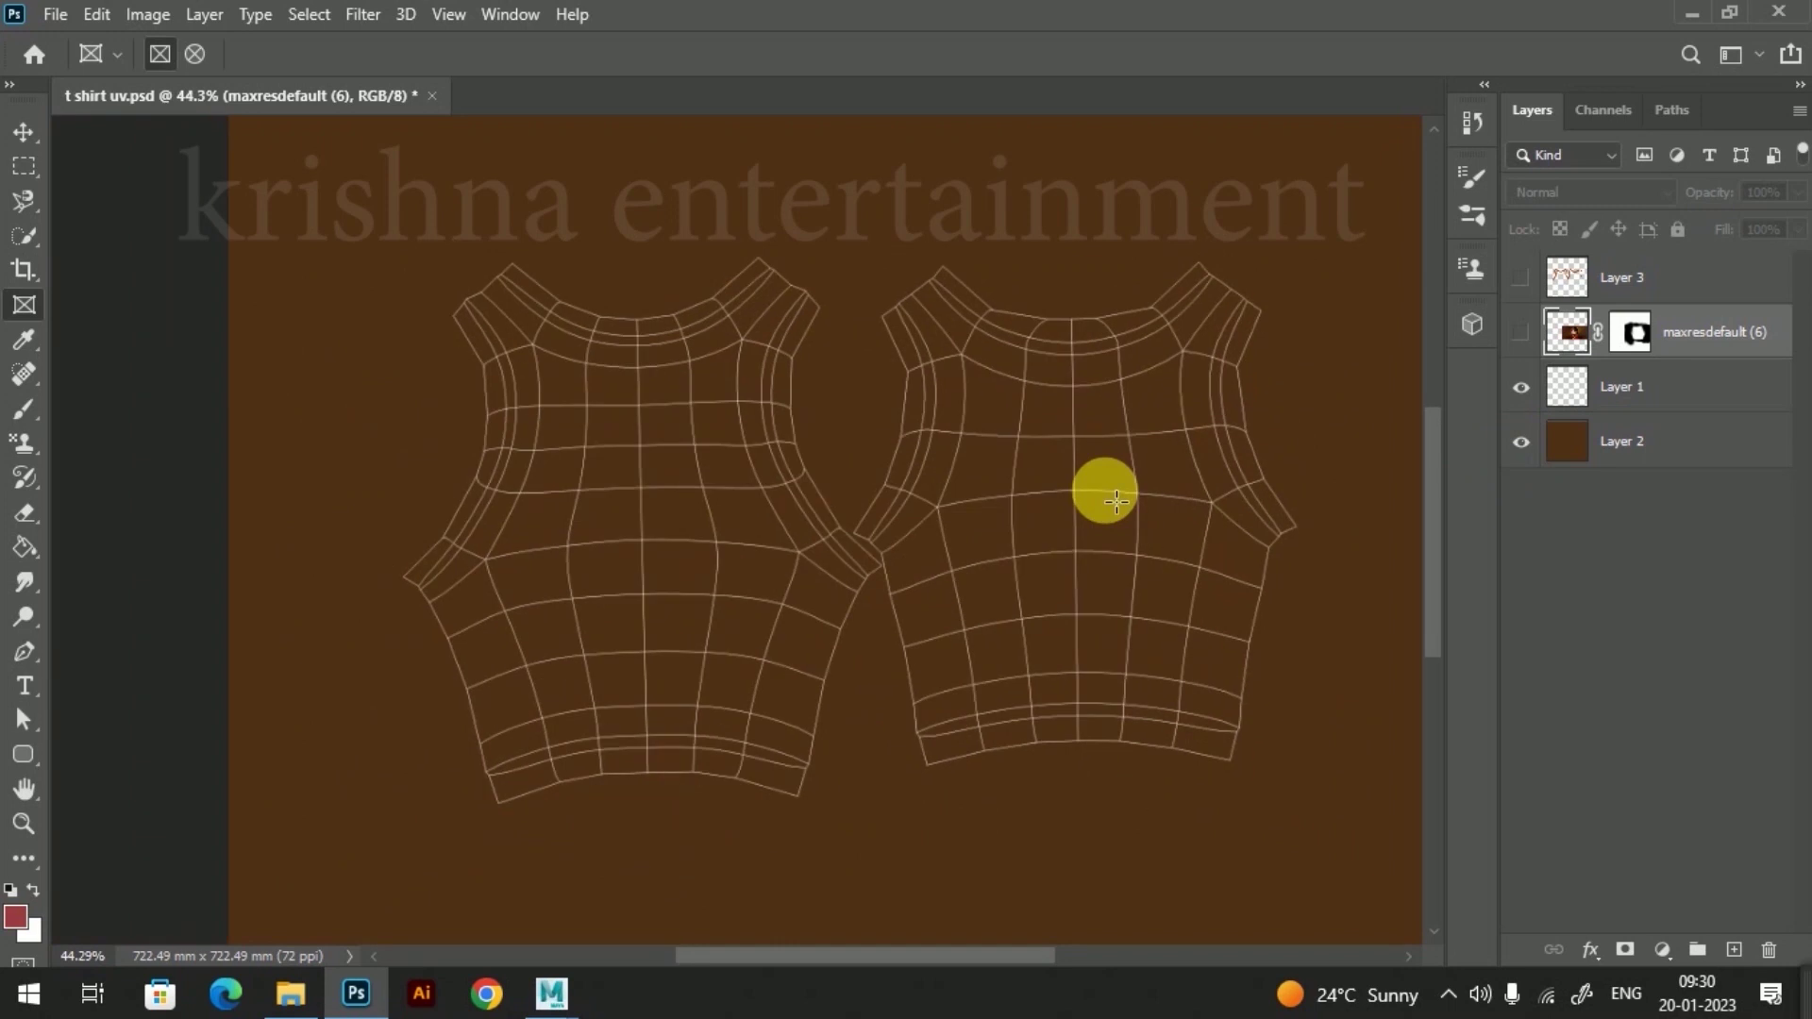
scroll(1108, 491, "down", 1, "alt")
left_click(10, 890)
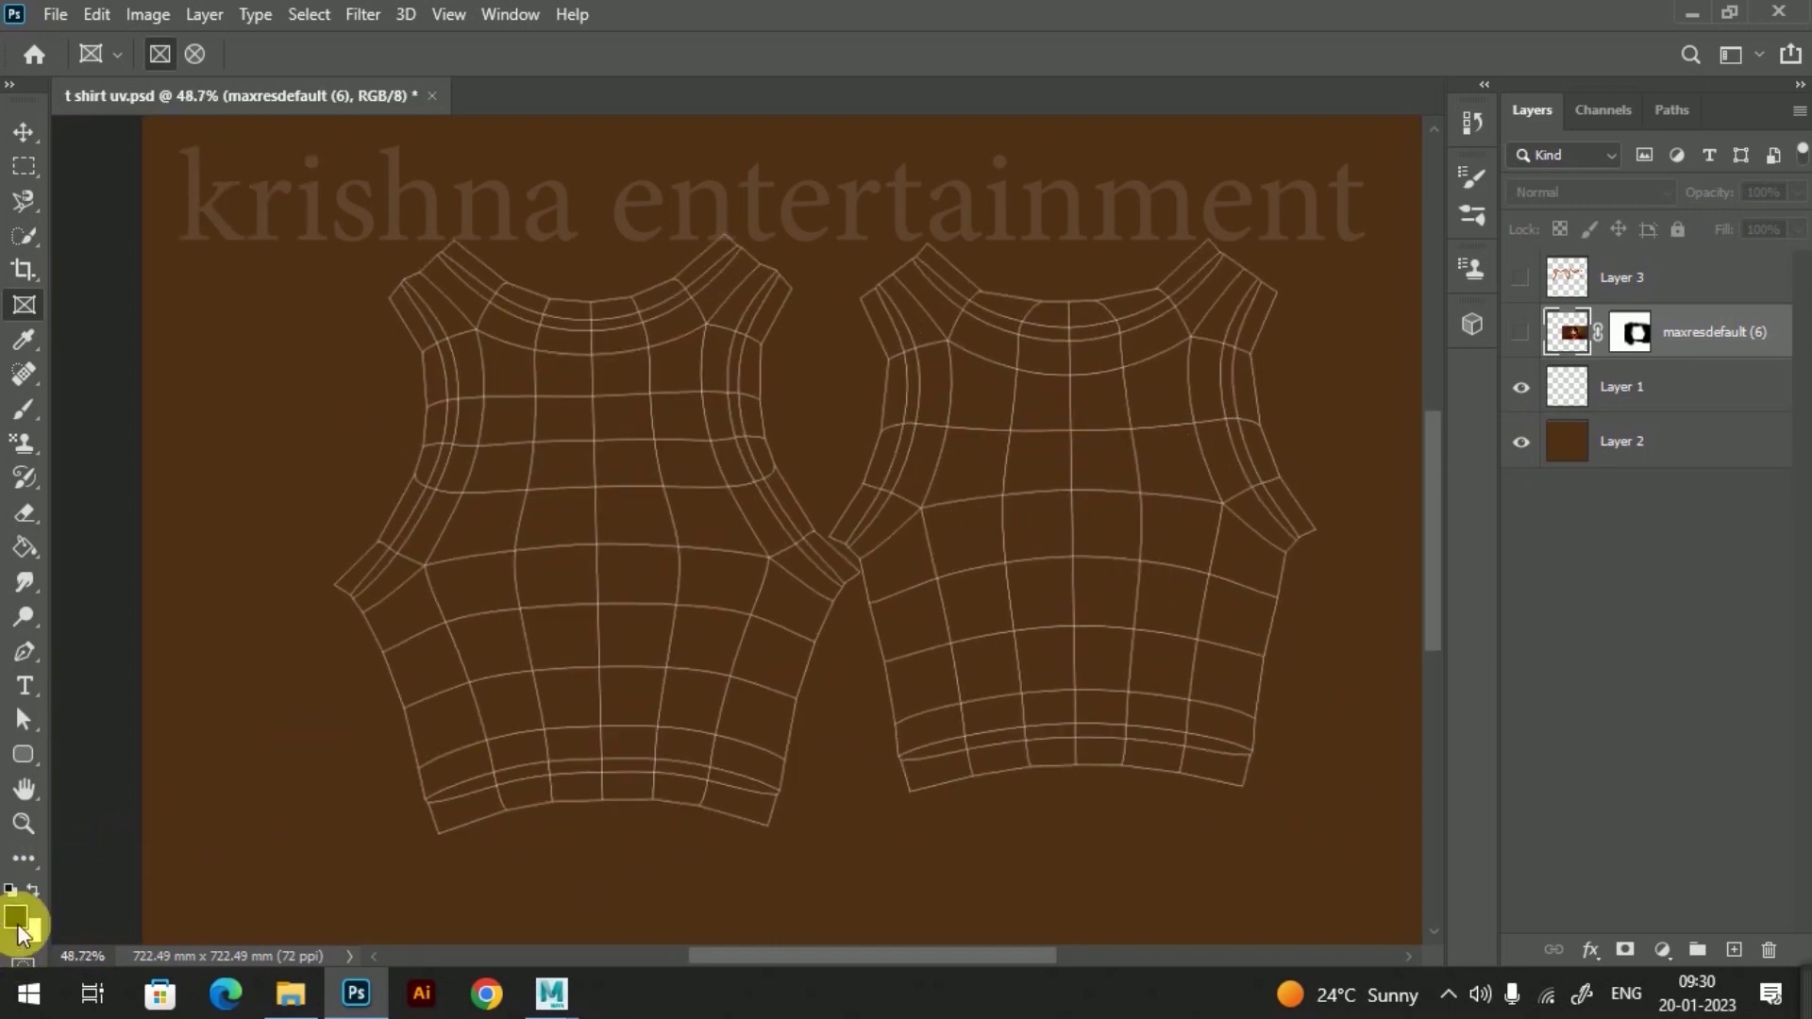
key("alt+BackSpace")
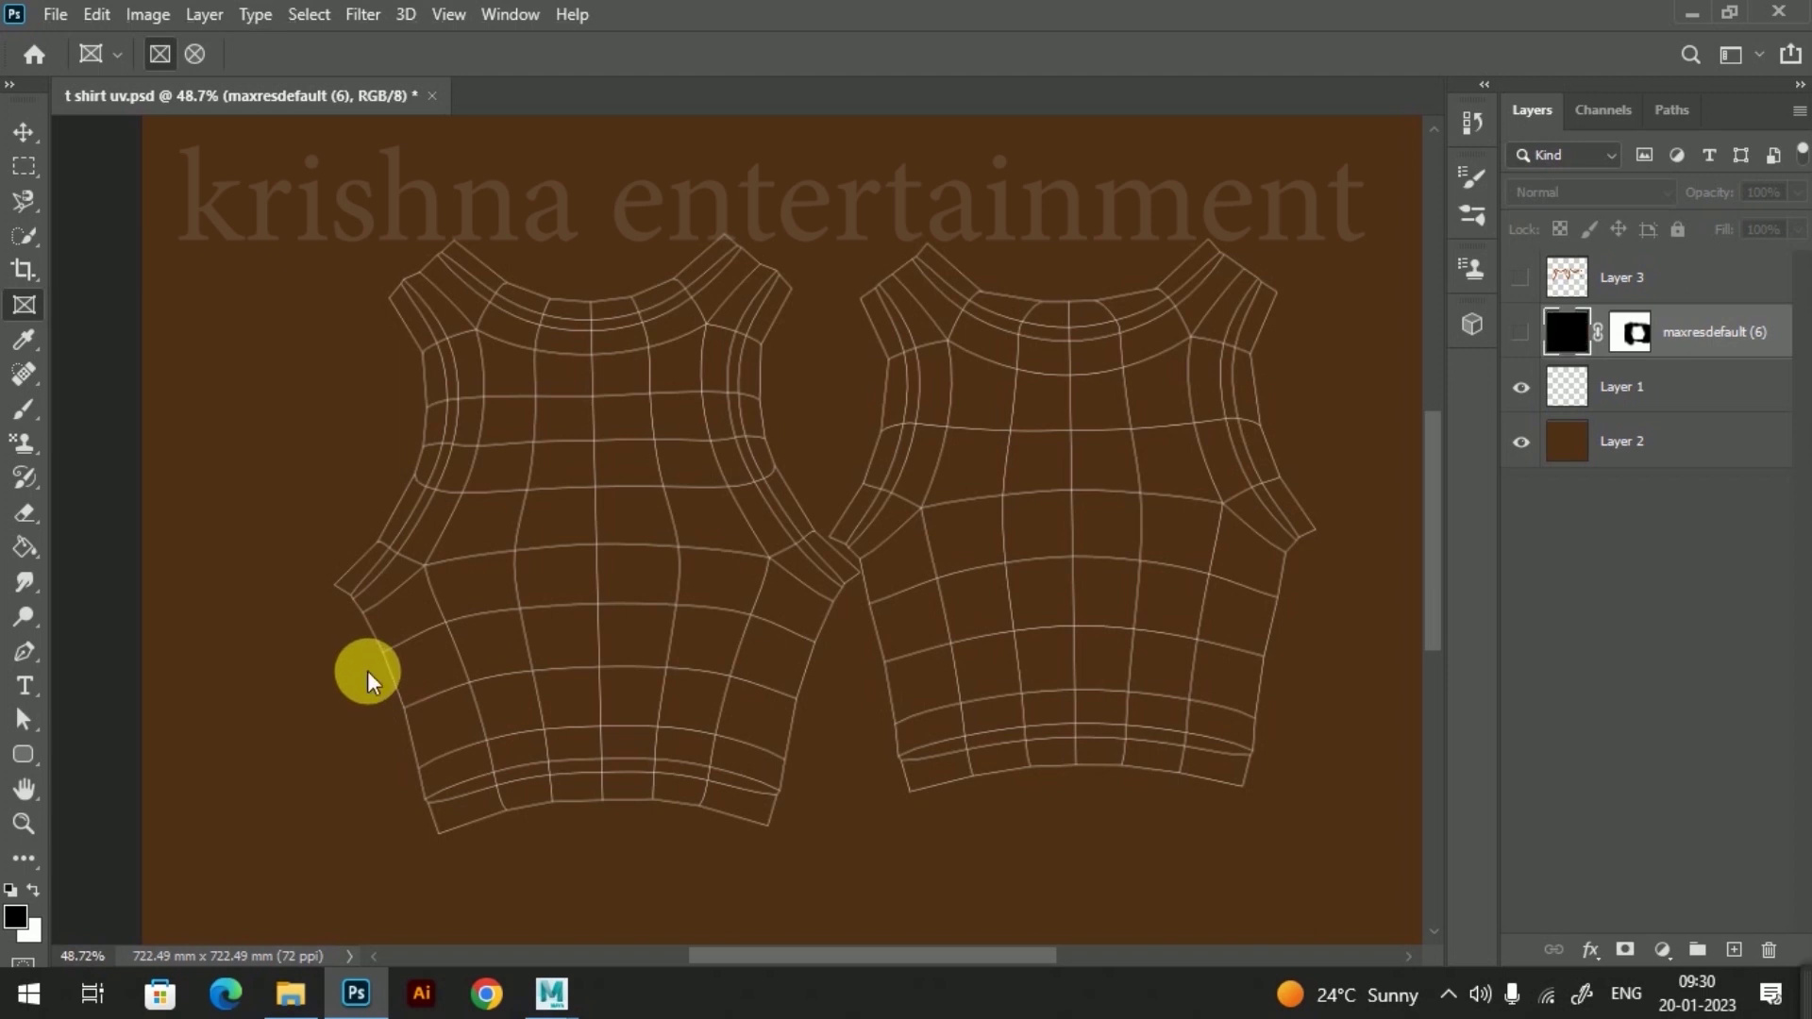
left_click(1698, 457)
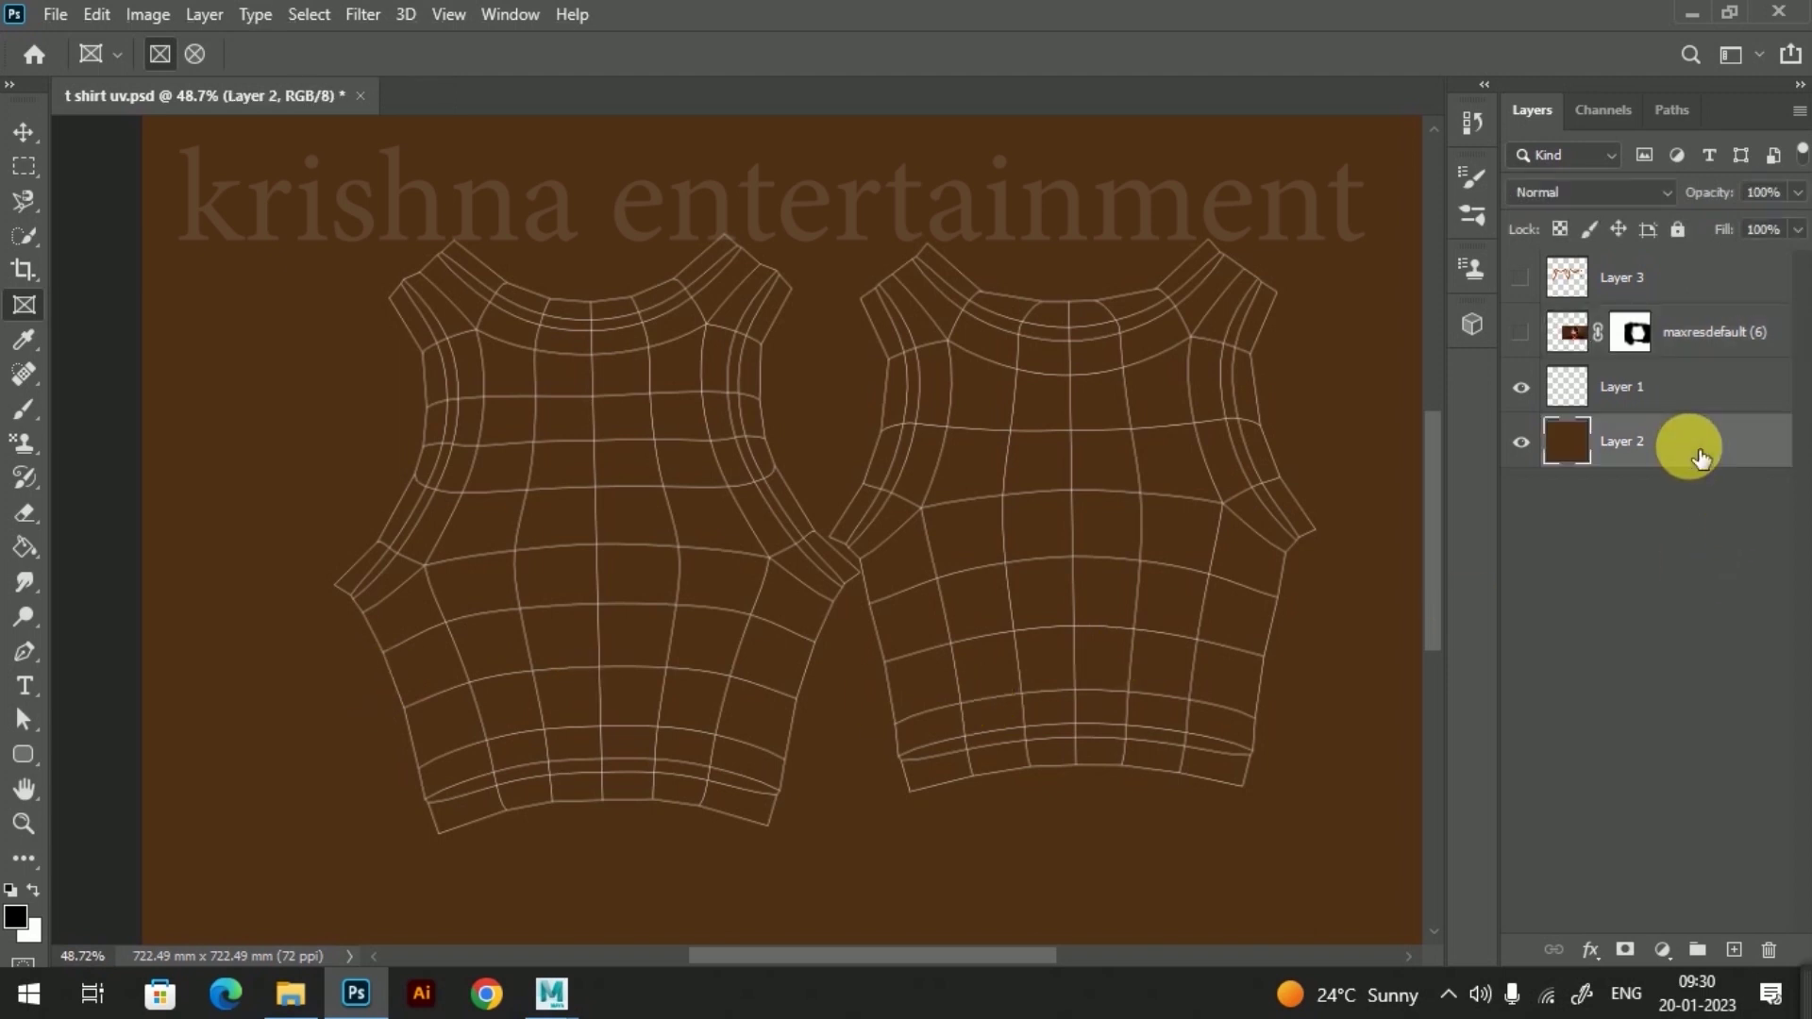
key("alt+BackSpace")
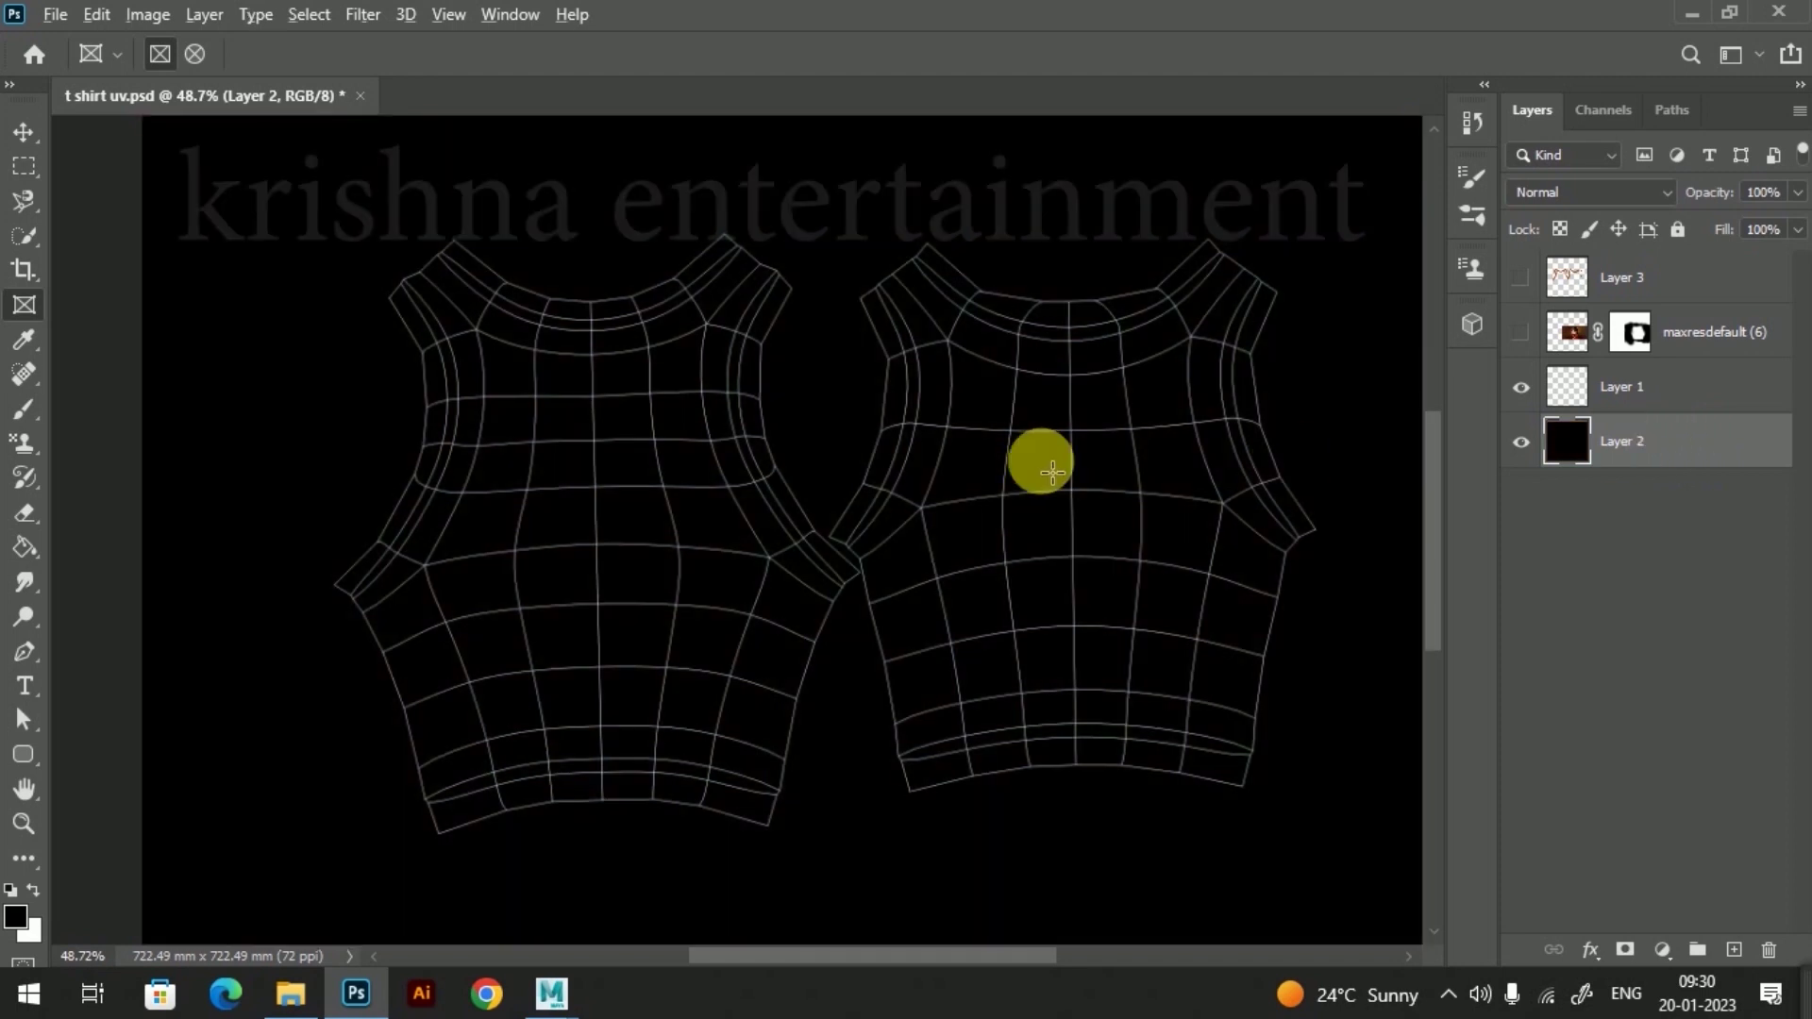
scroll(1035, 467, "up", 1, "alt")
left_click(23, 131)
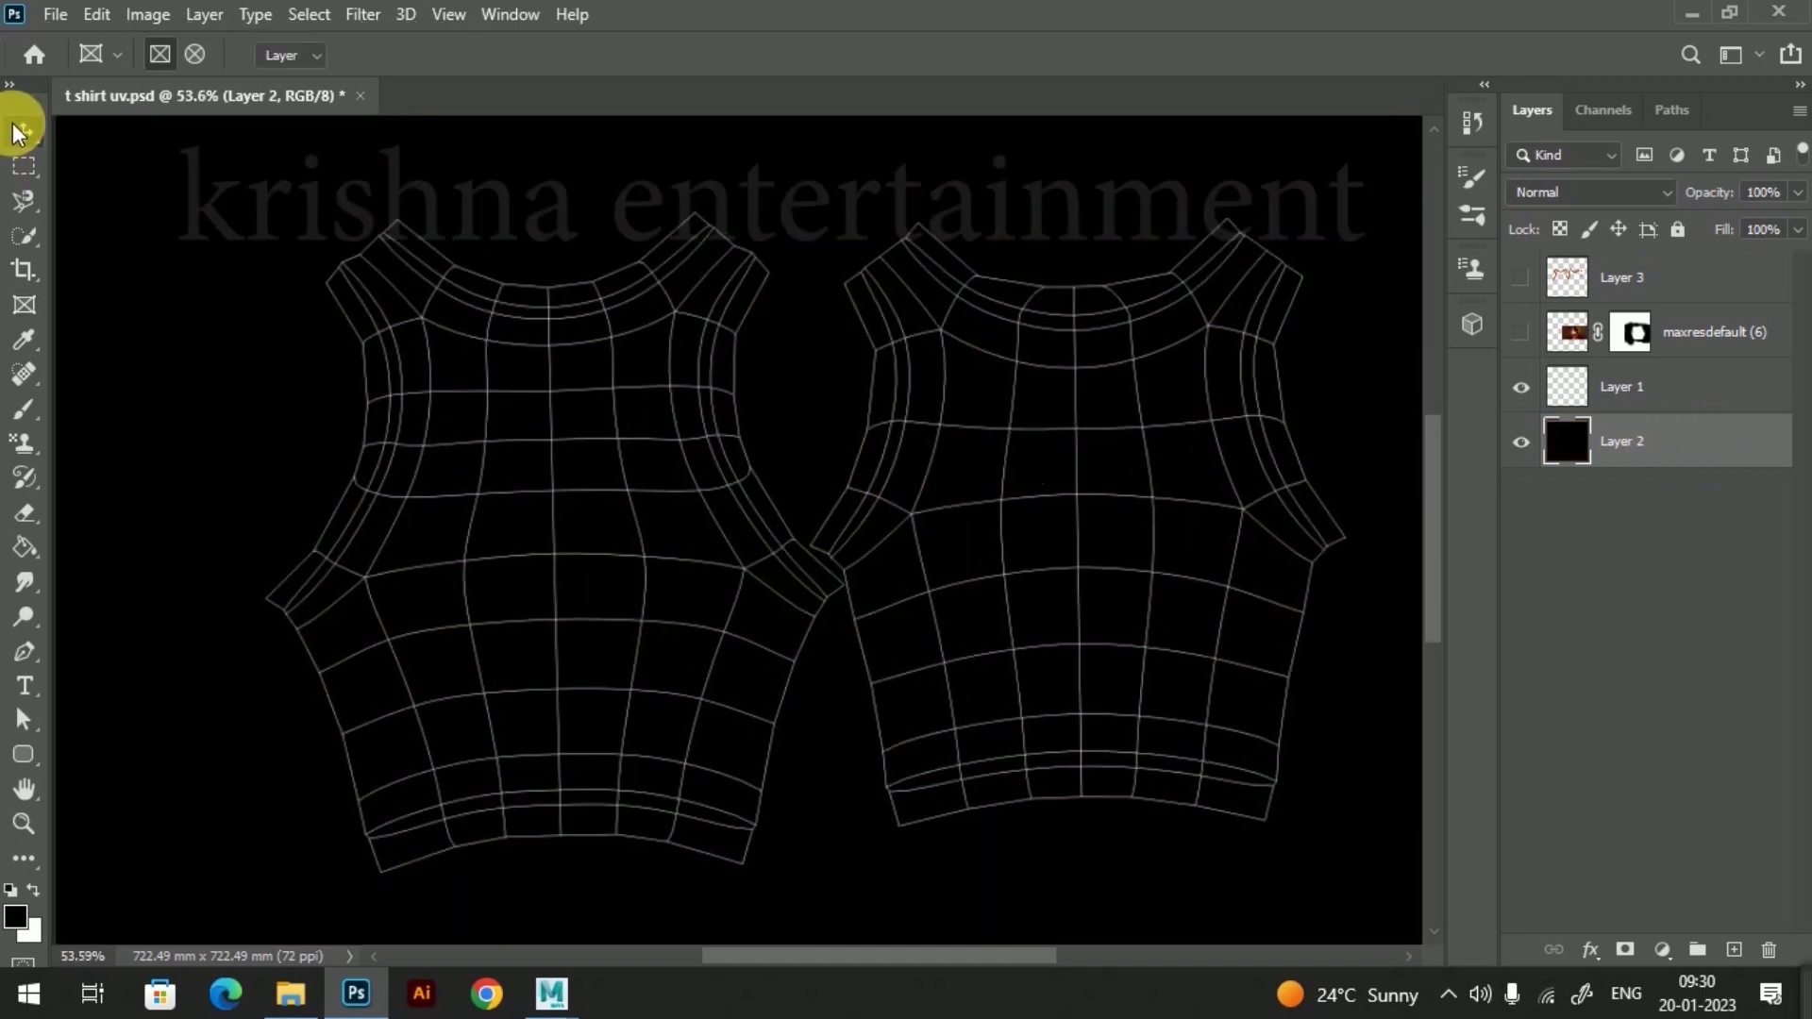
scroll(1160, 515, "up", 1, "alt")
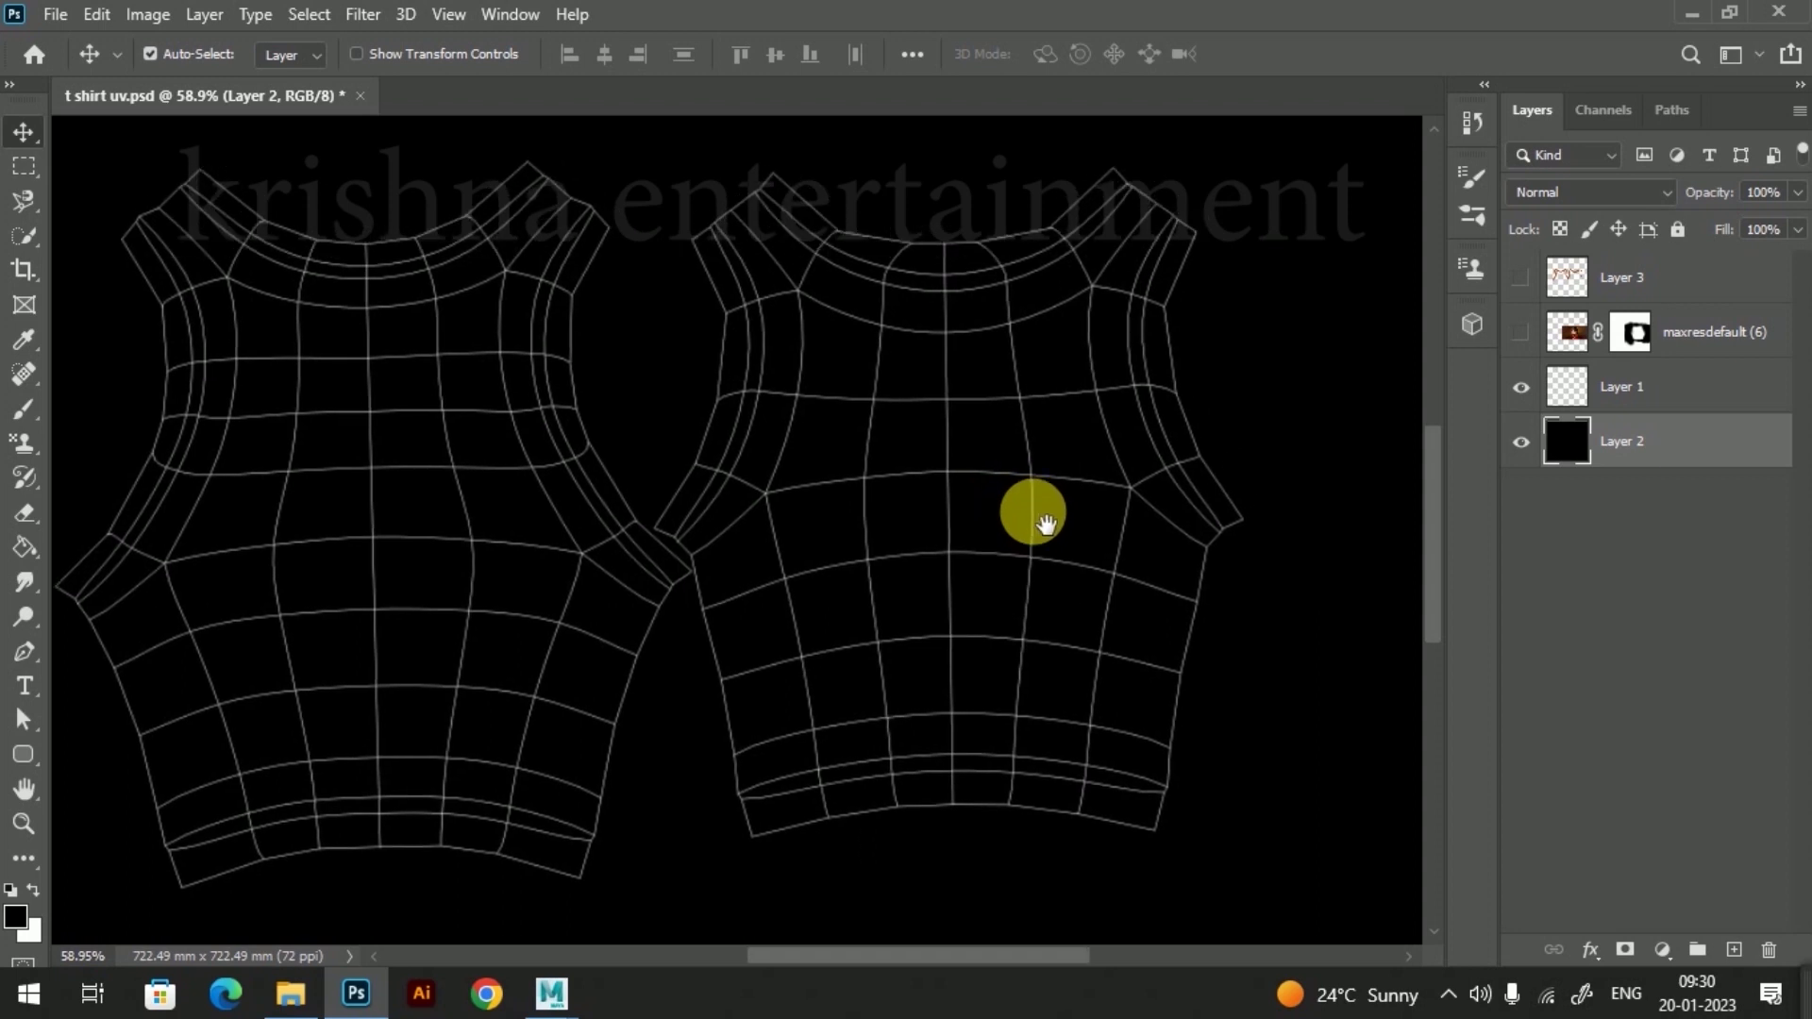
scroll(982, 540, "up", 1, "alt")
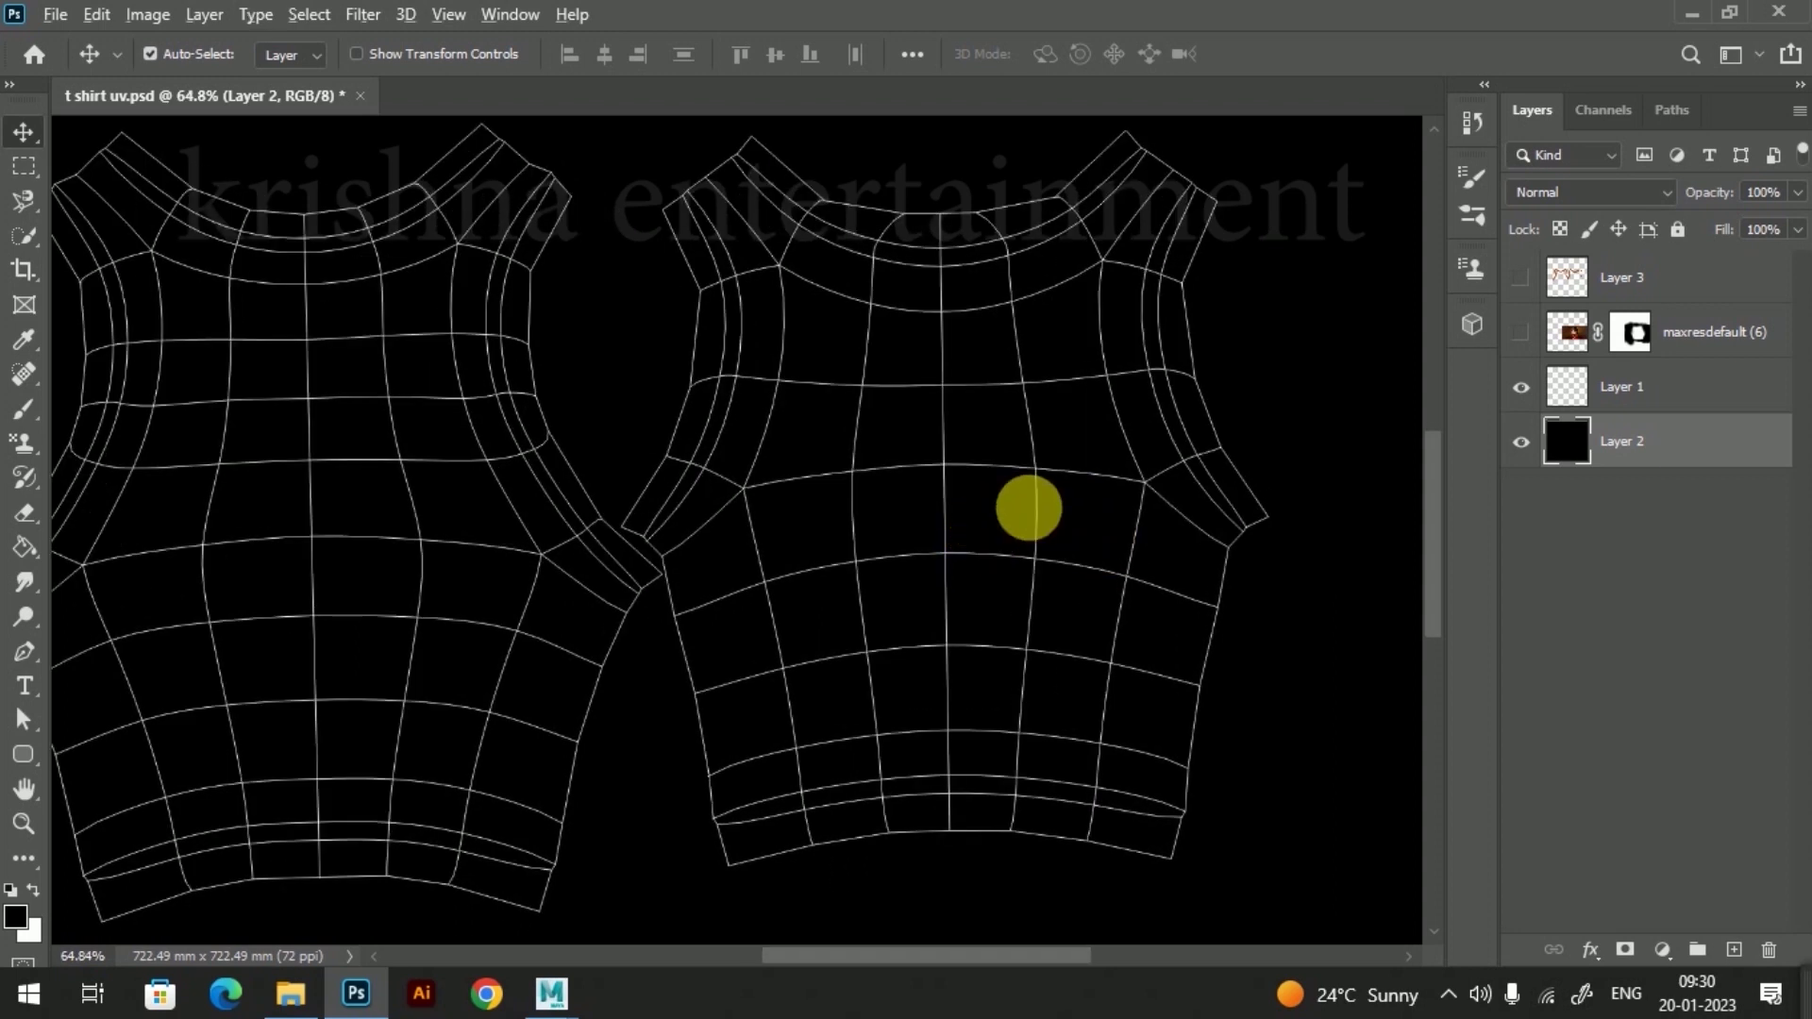
scroll(1026, 508, "up", 1, "alt")
left_click_drag(1019, 494, 987, 529)
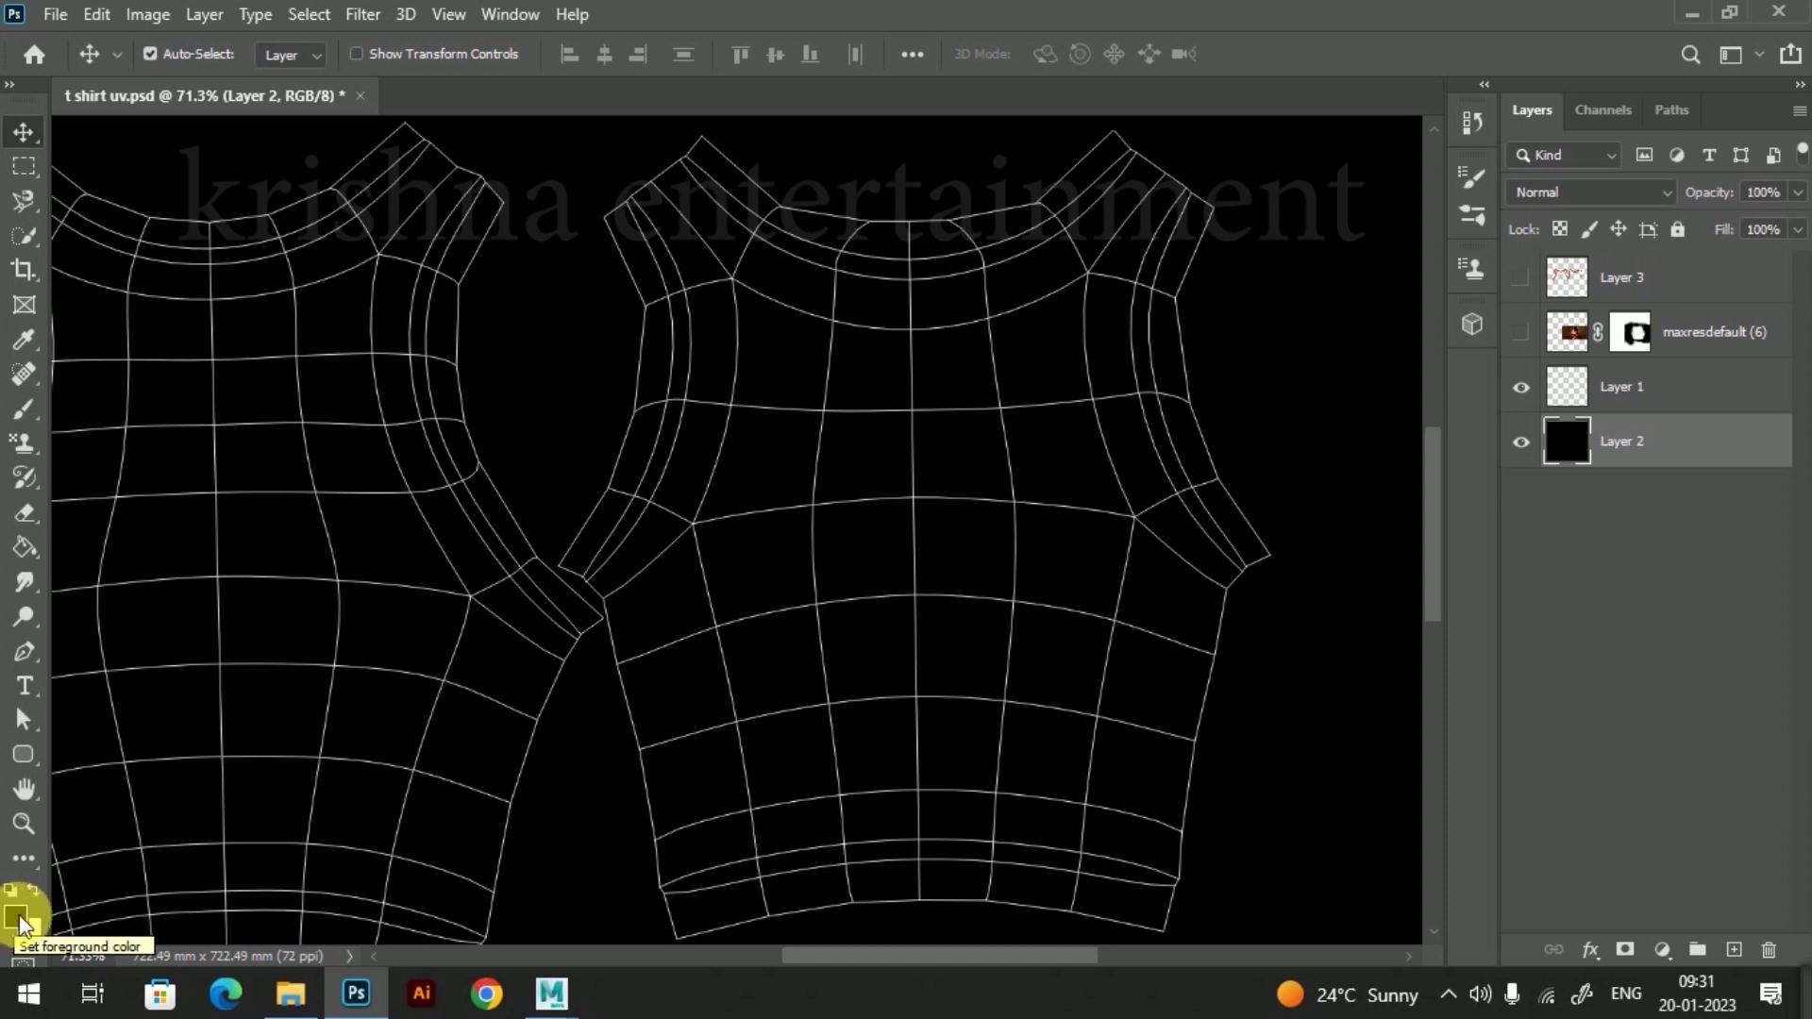
Step: Make white the foreground colour, pick a size-20 Brush and zoom in on the front panel
left_click(17, 925)
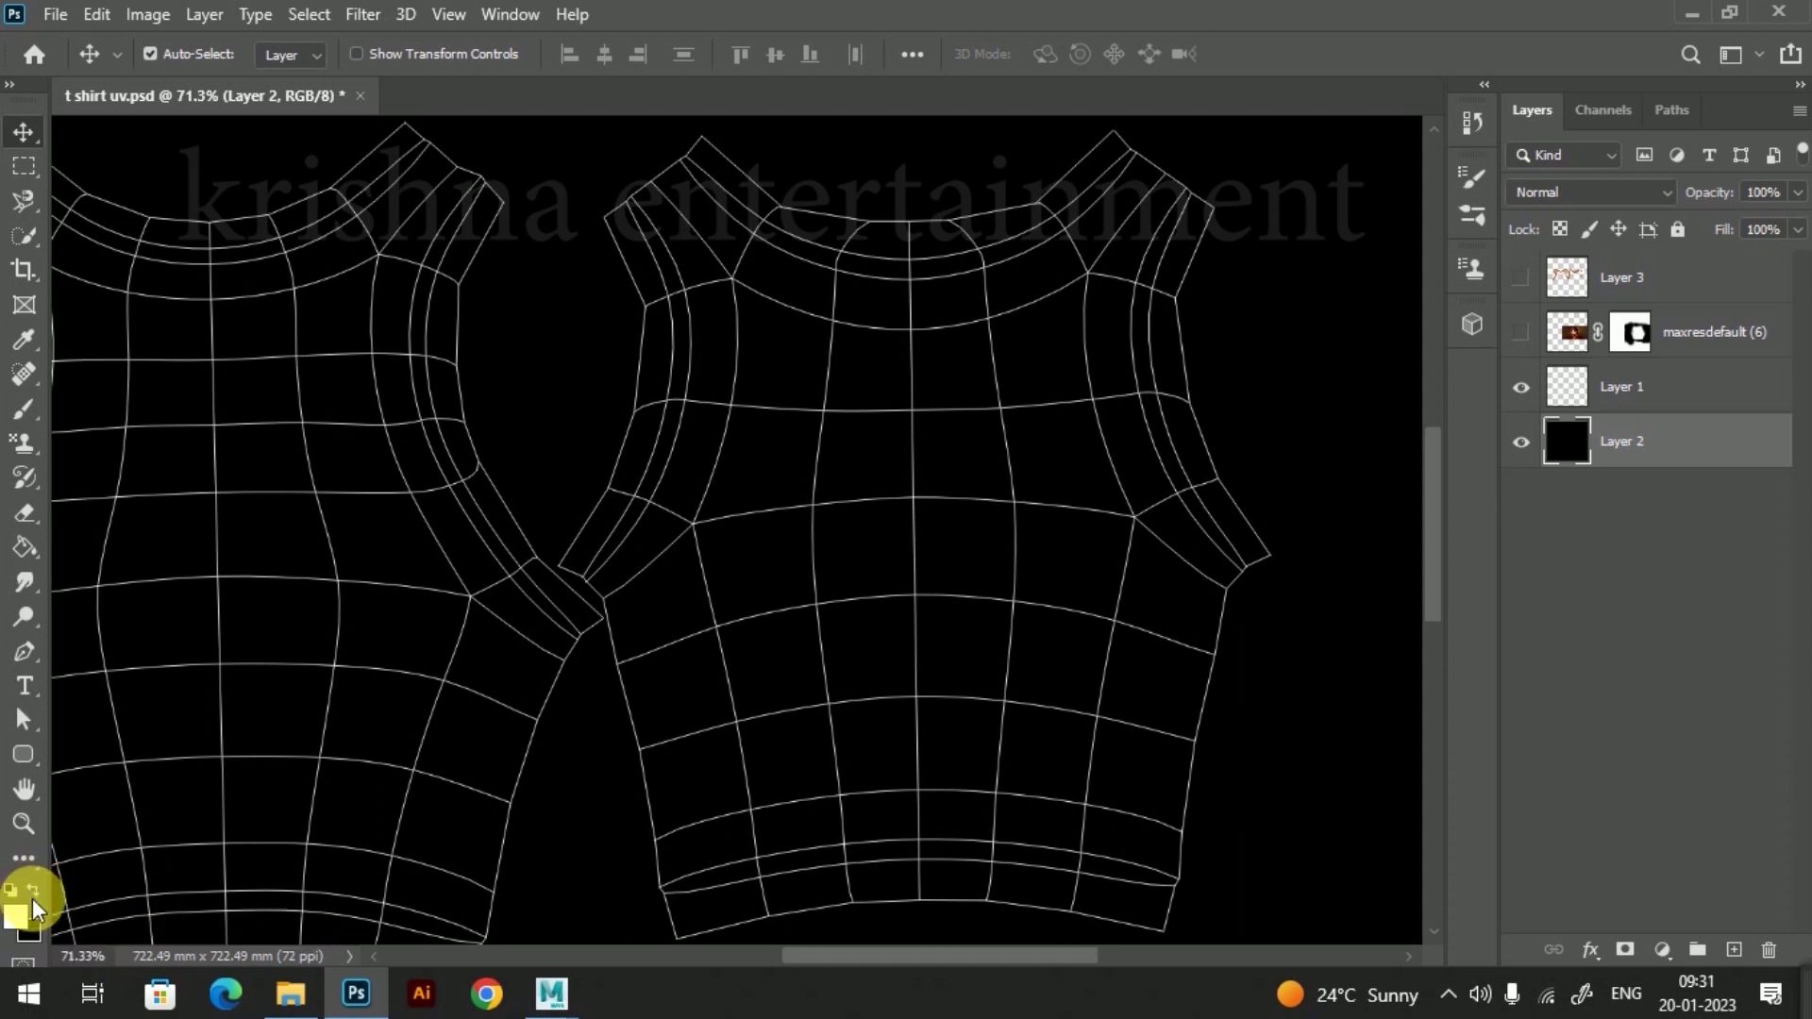
left_click(19, 413)
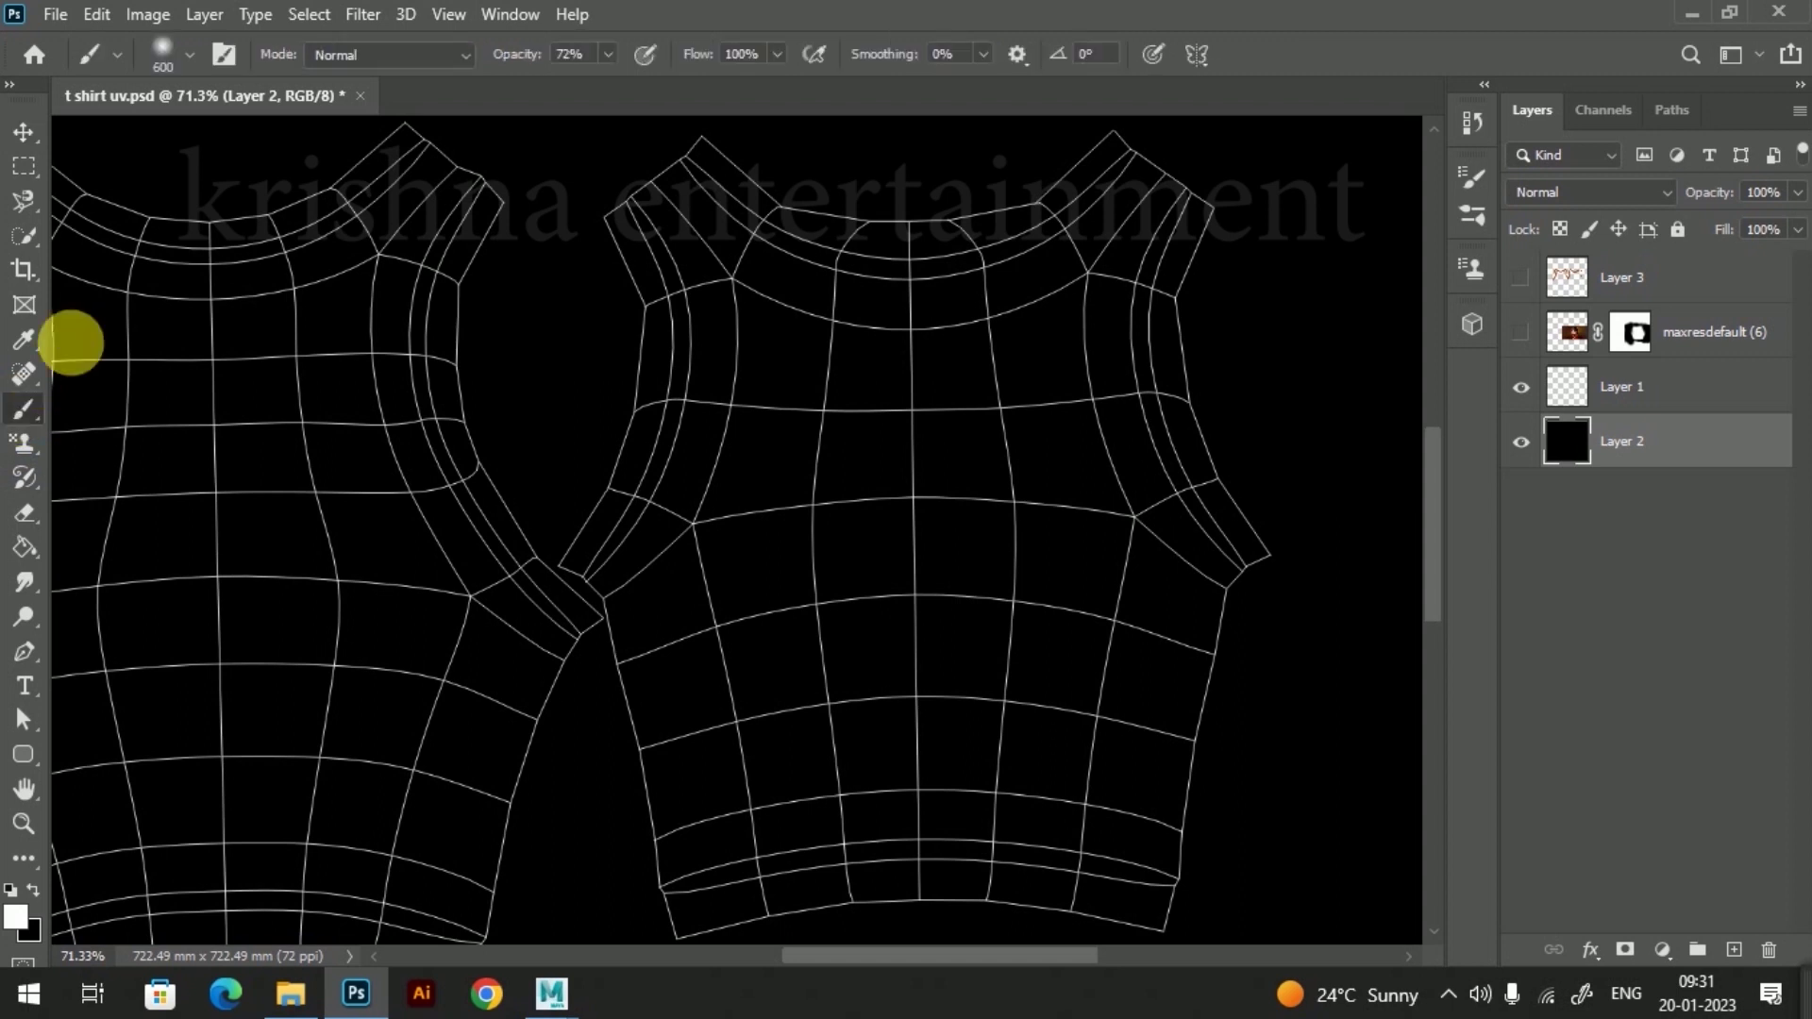
key("bracketleft")
key("bracketleft")
key("bracketleft")
key("bracketleft")
key("bracketleft")
key("bracketleft")
key("bracketleft")
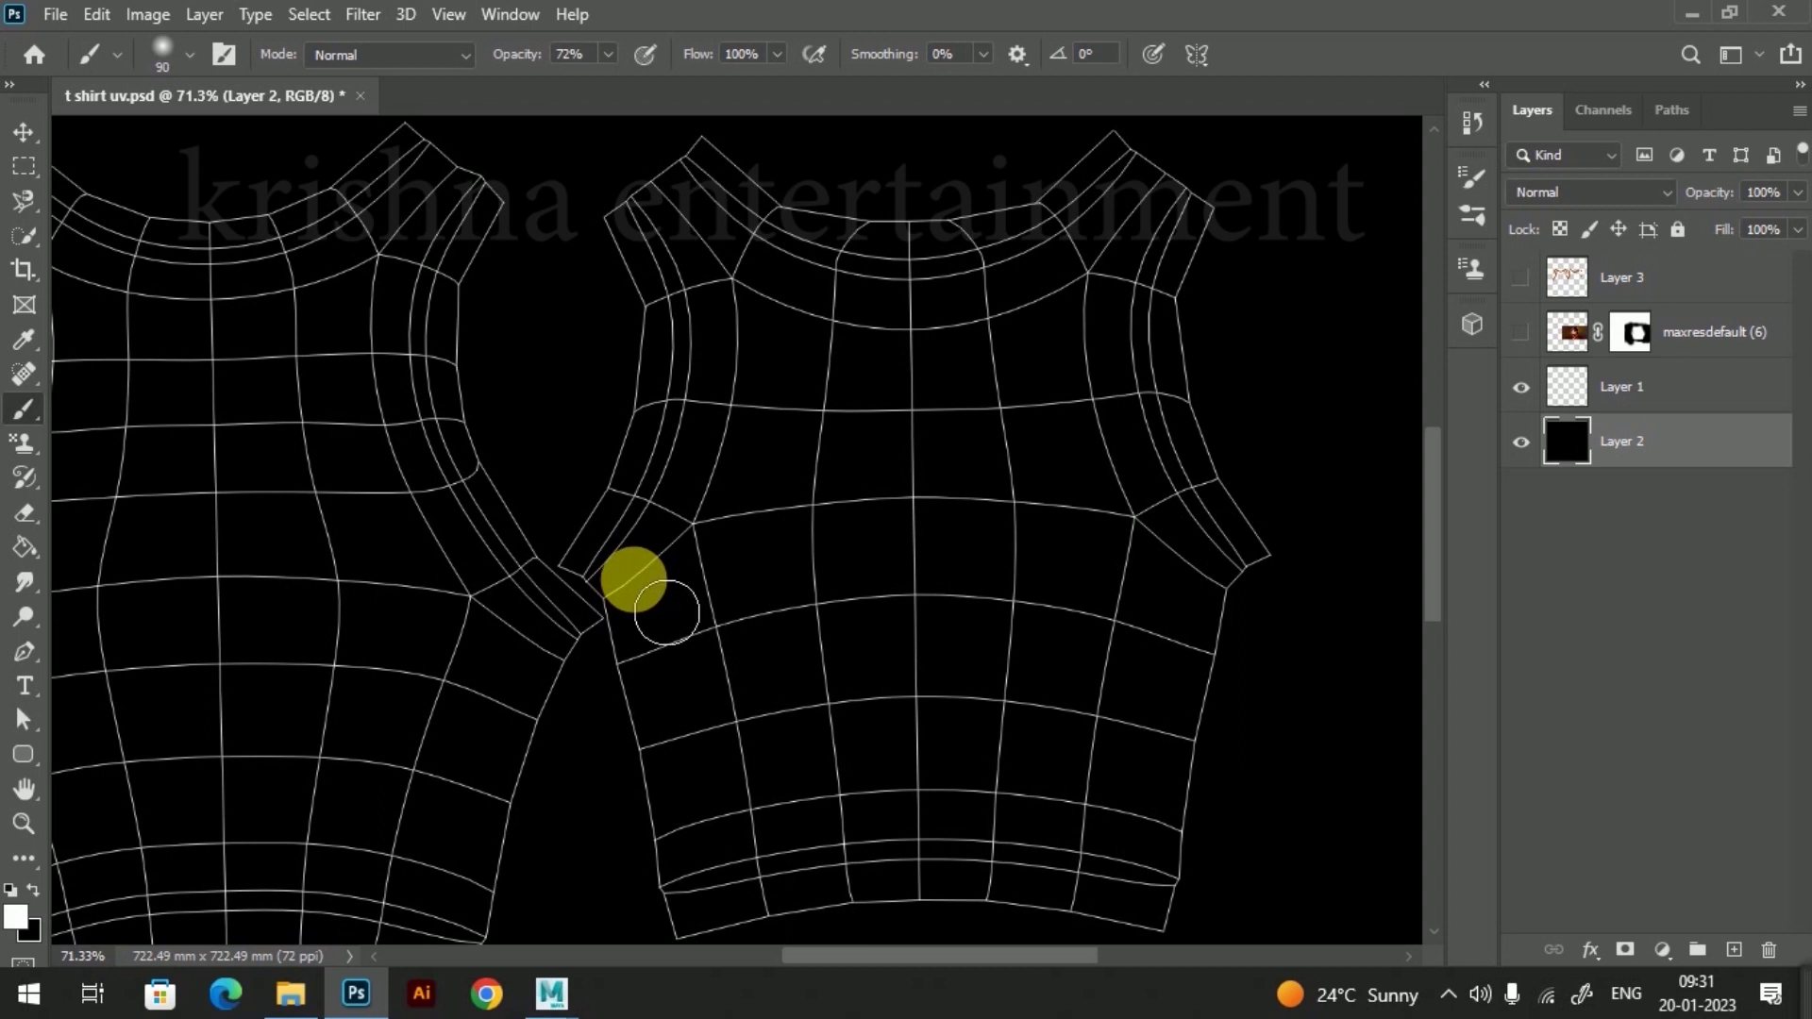
key("bracketleft")
key("bracketleft")
key("bracketleft")
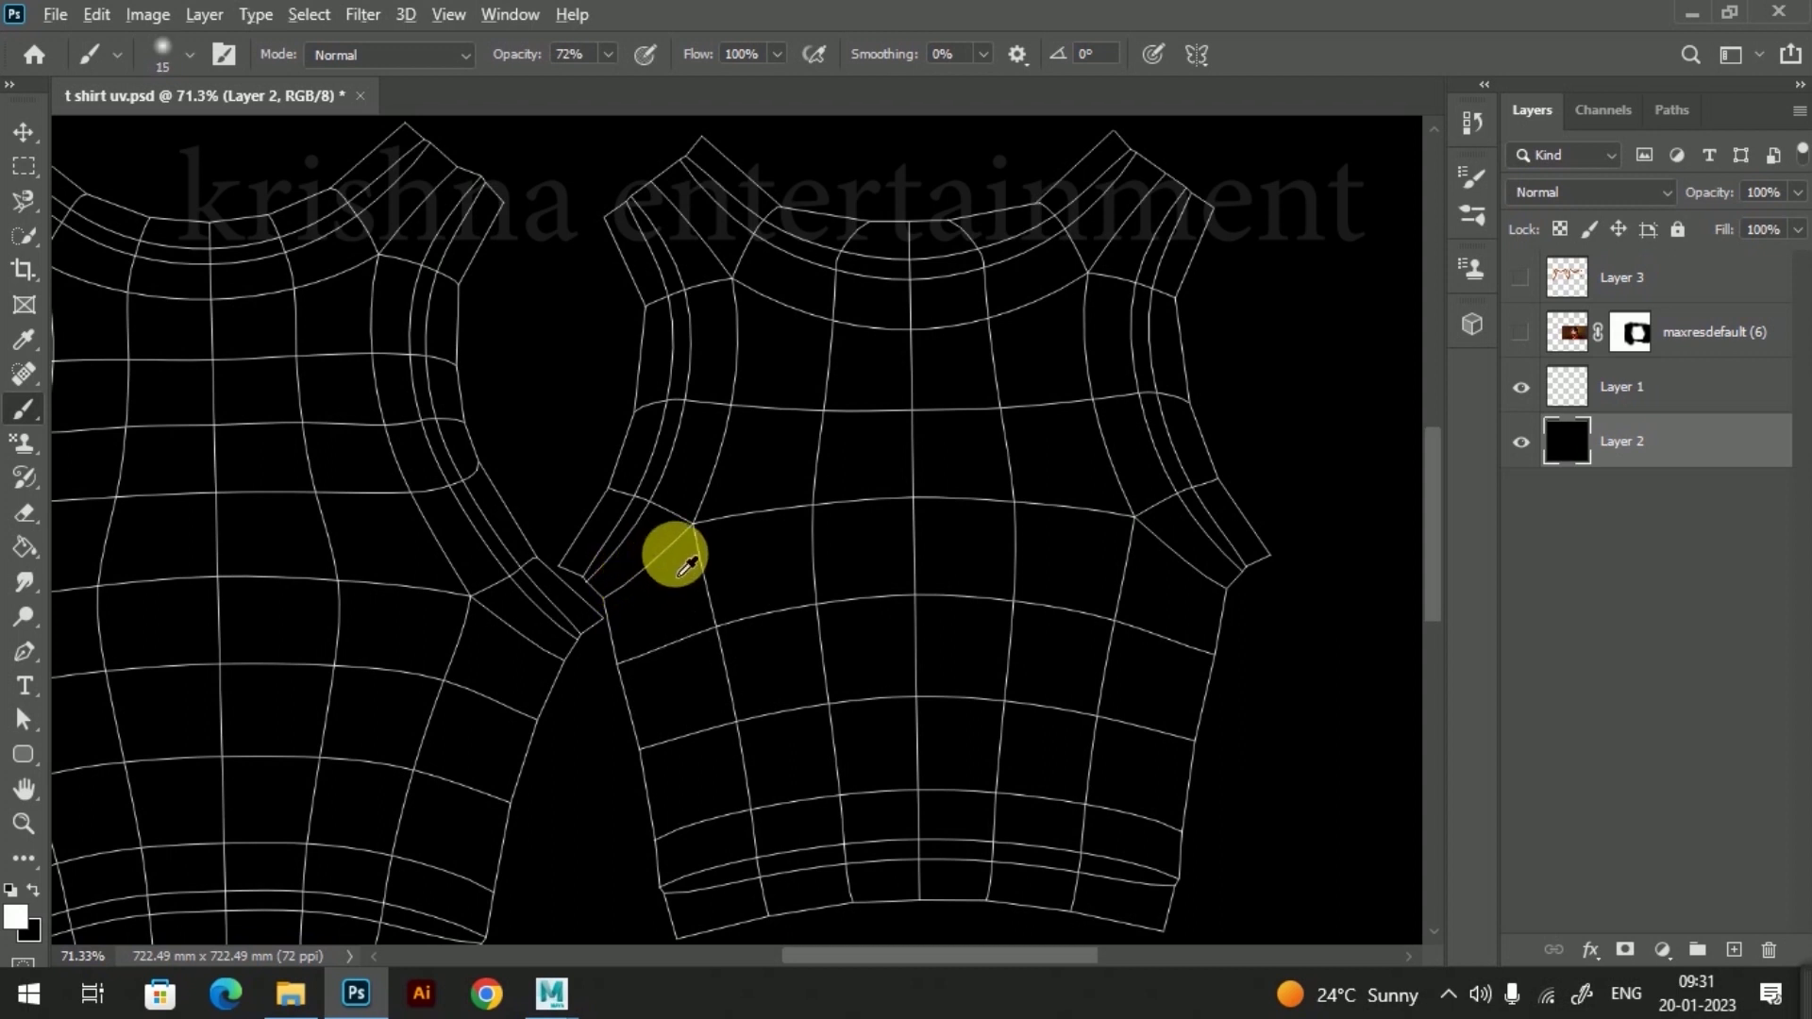
scroll(672, 551, "up", 1, "alt")
scroll(672, 550, "up", 1, "alt")
left_click_drag(753, 587, 700, 578)
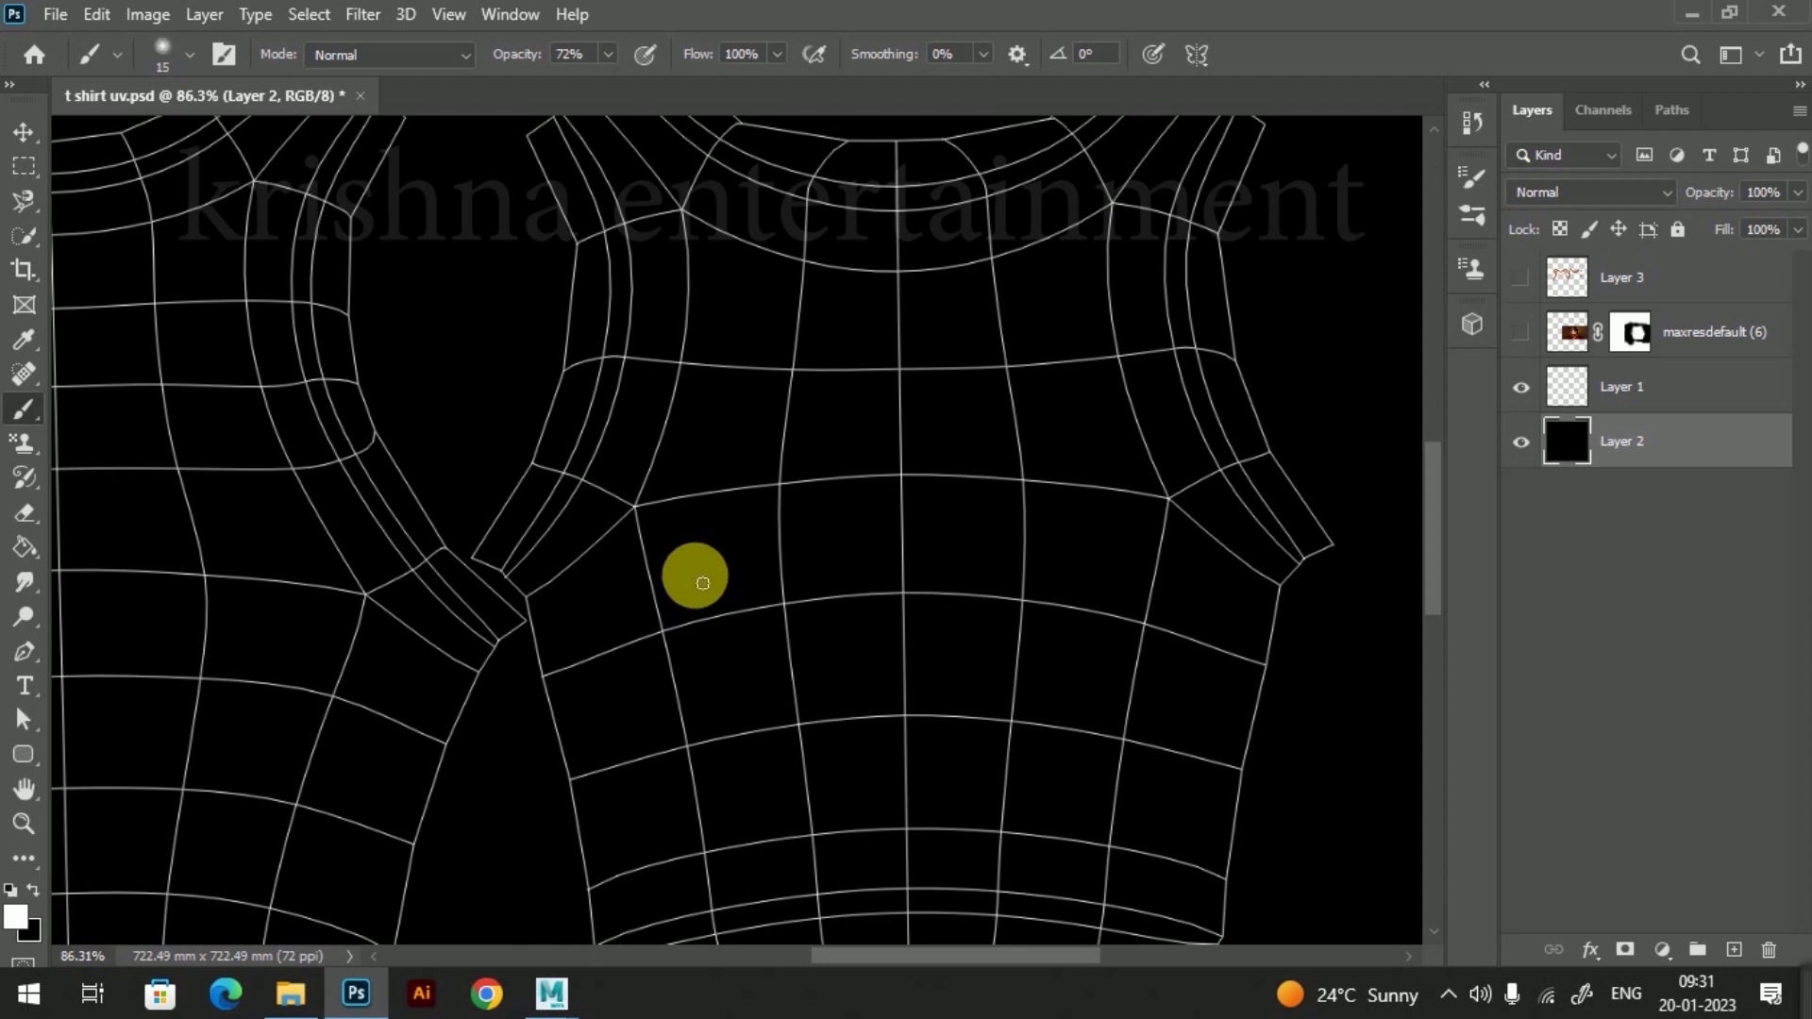
mouse_move(703, 584)
left_mouse_down()
mouse_move(660, 649)
mouse_move(647, 635)
left_mouse_up()
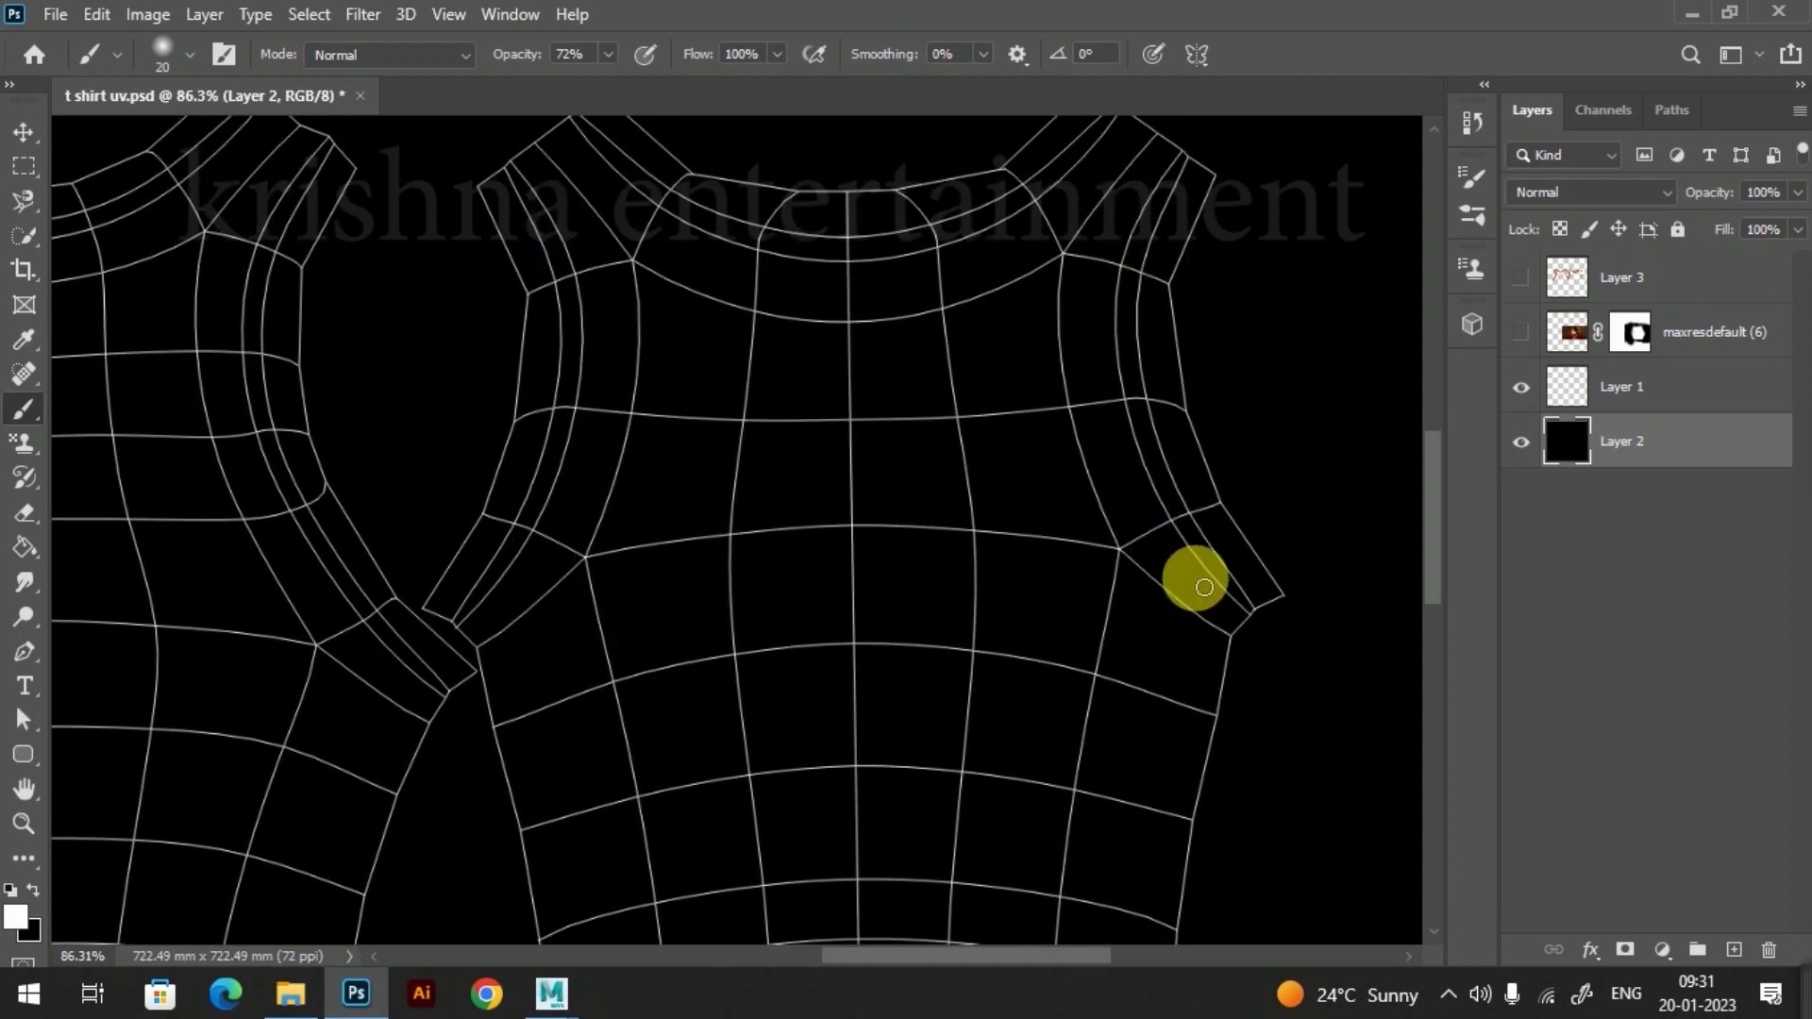
scroll(946, 518, "down", 3)
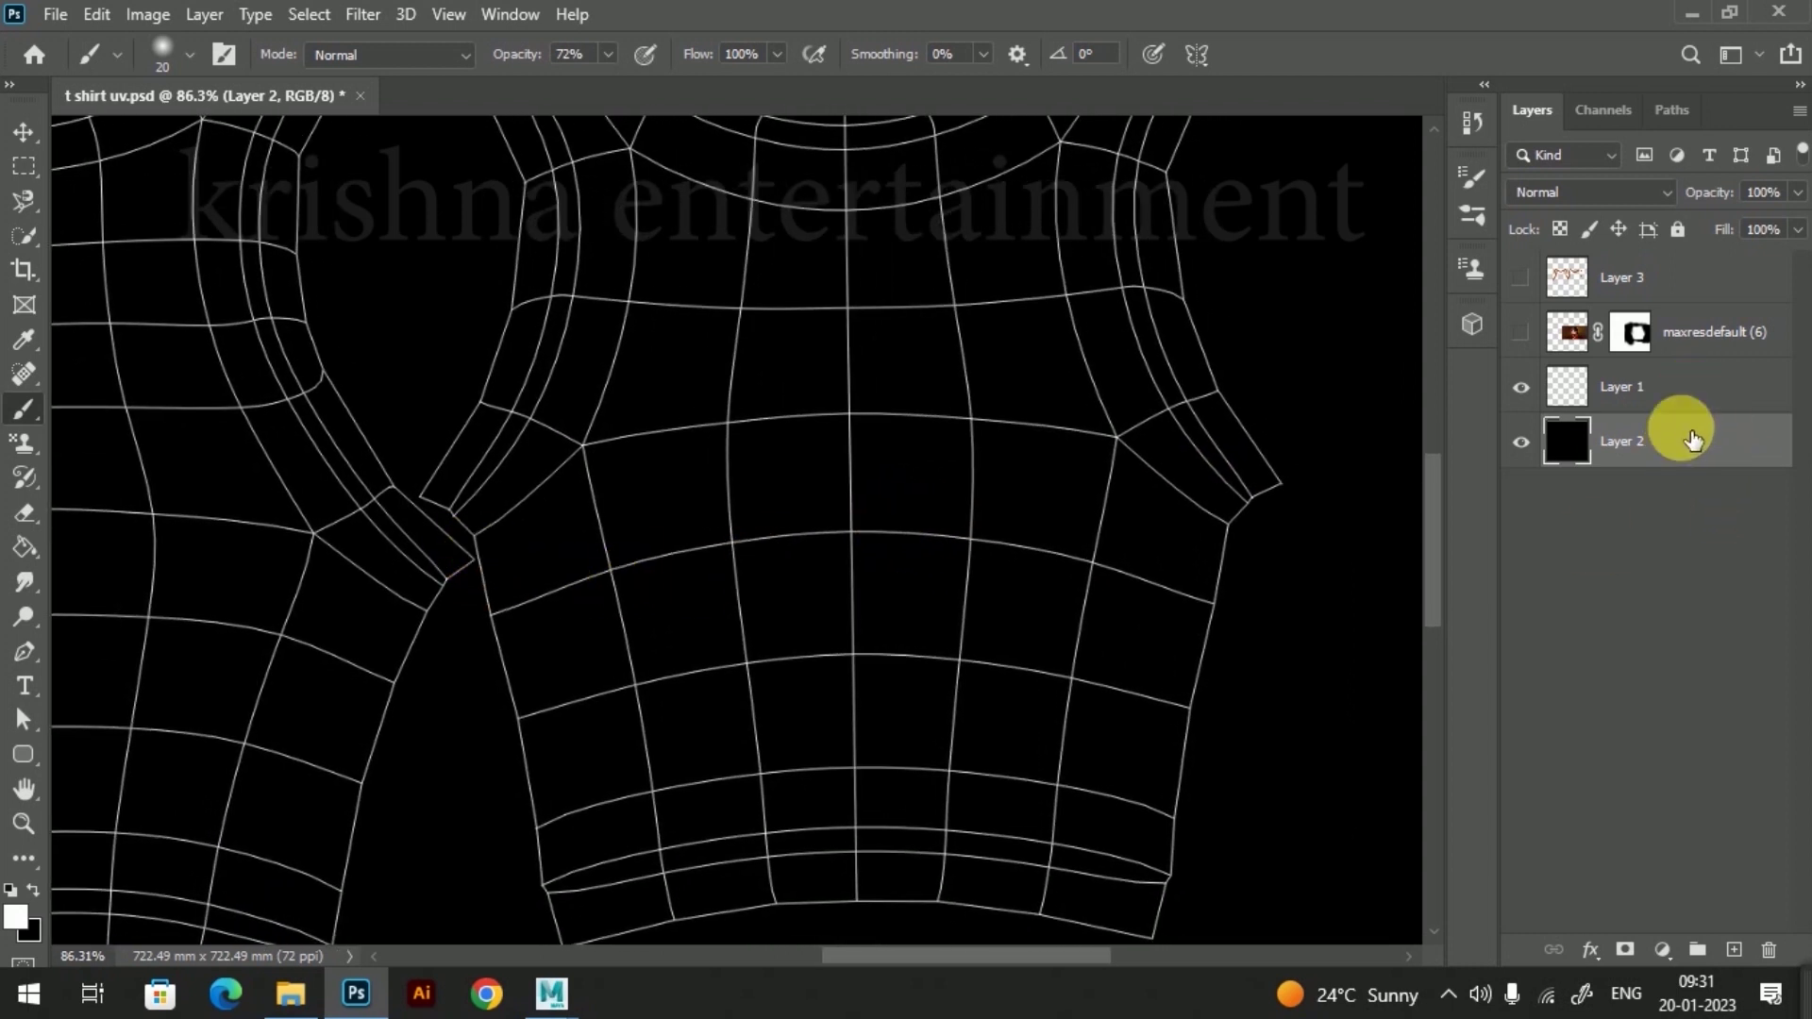
Step: Add a new layer above Layer 2 and rename it 'wrinkles'
left_click(1733, 949)
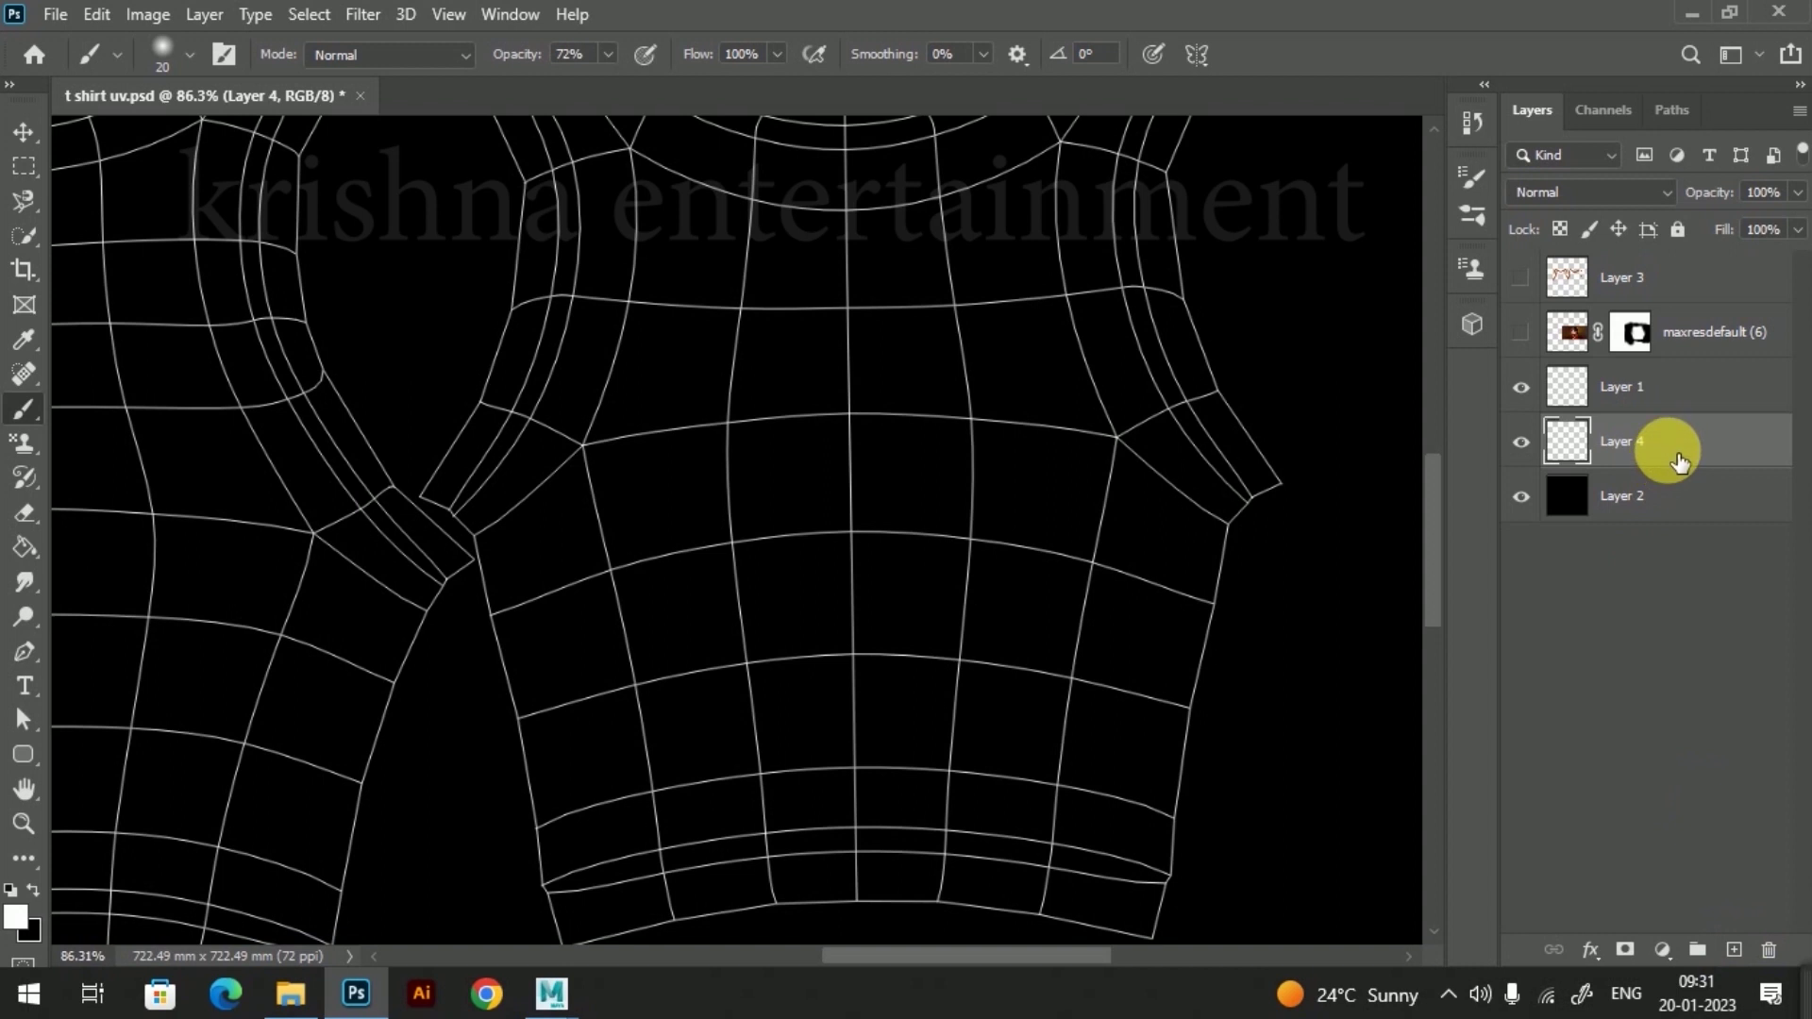
double_click(1623, 441)
type("wri")
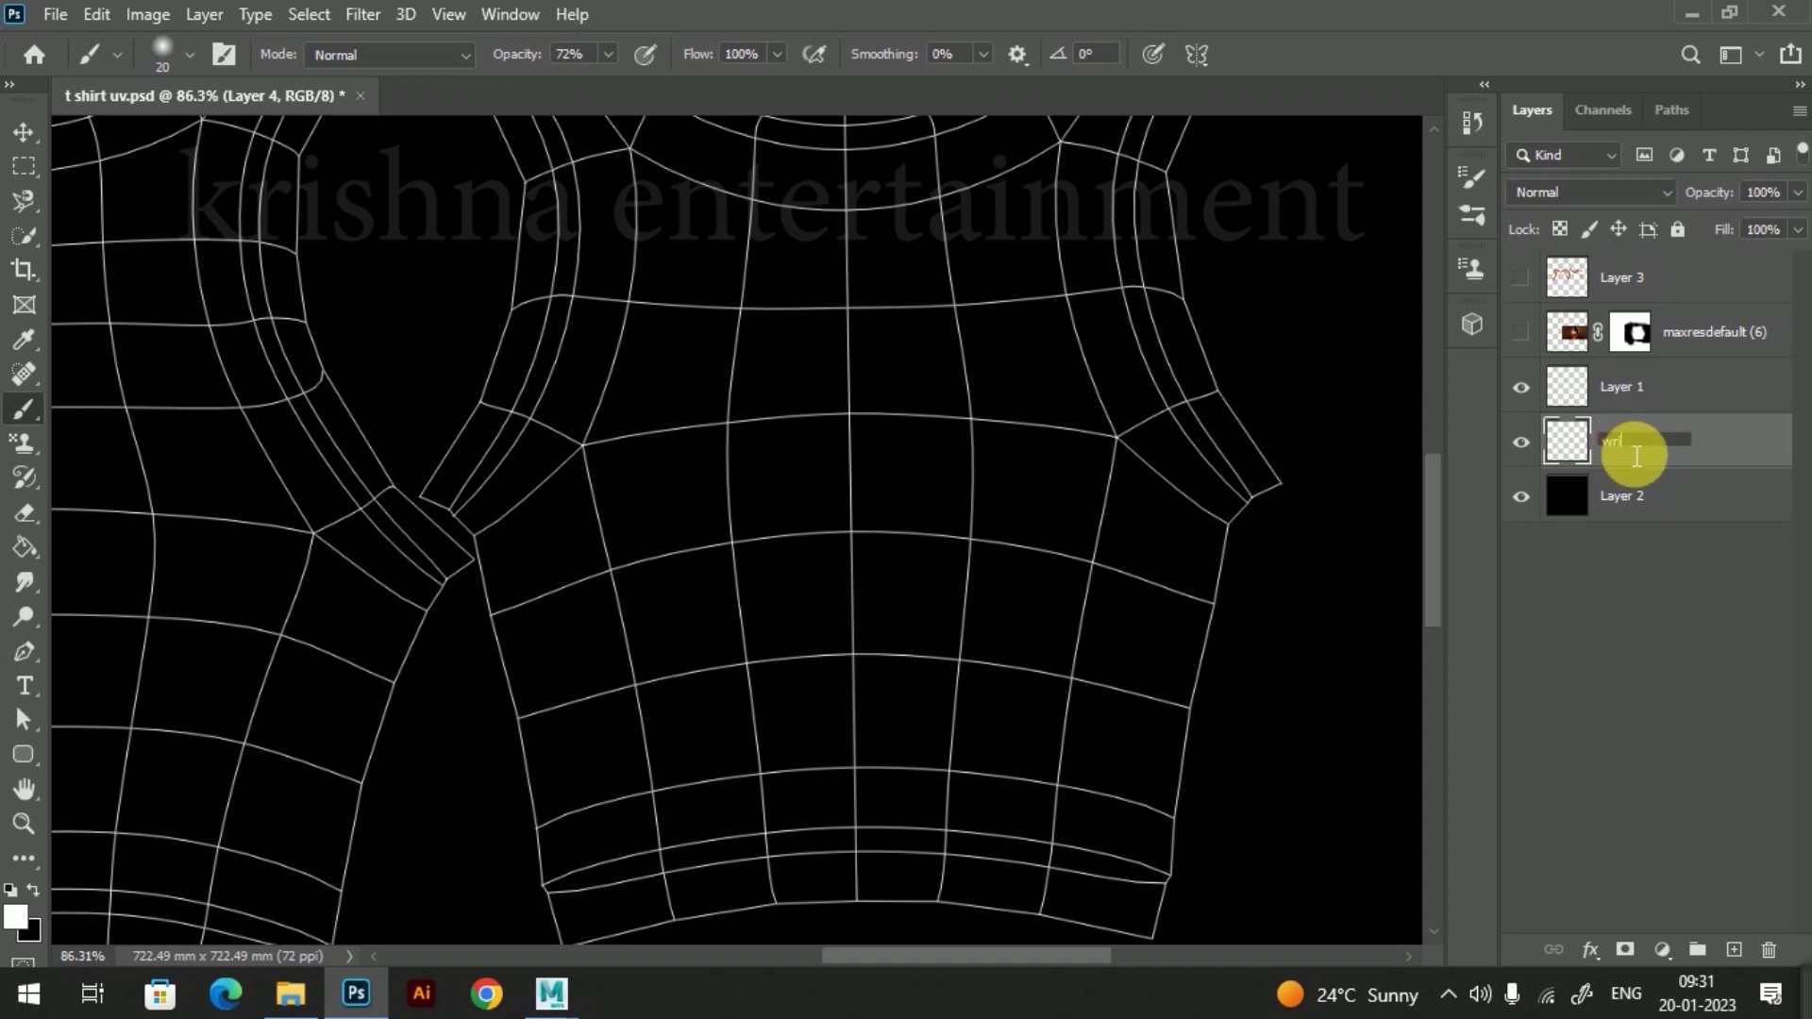
type("nkles")
key("Return")
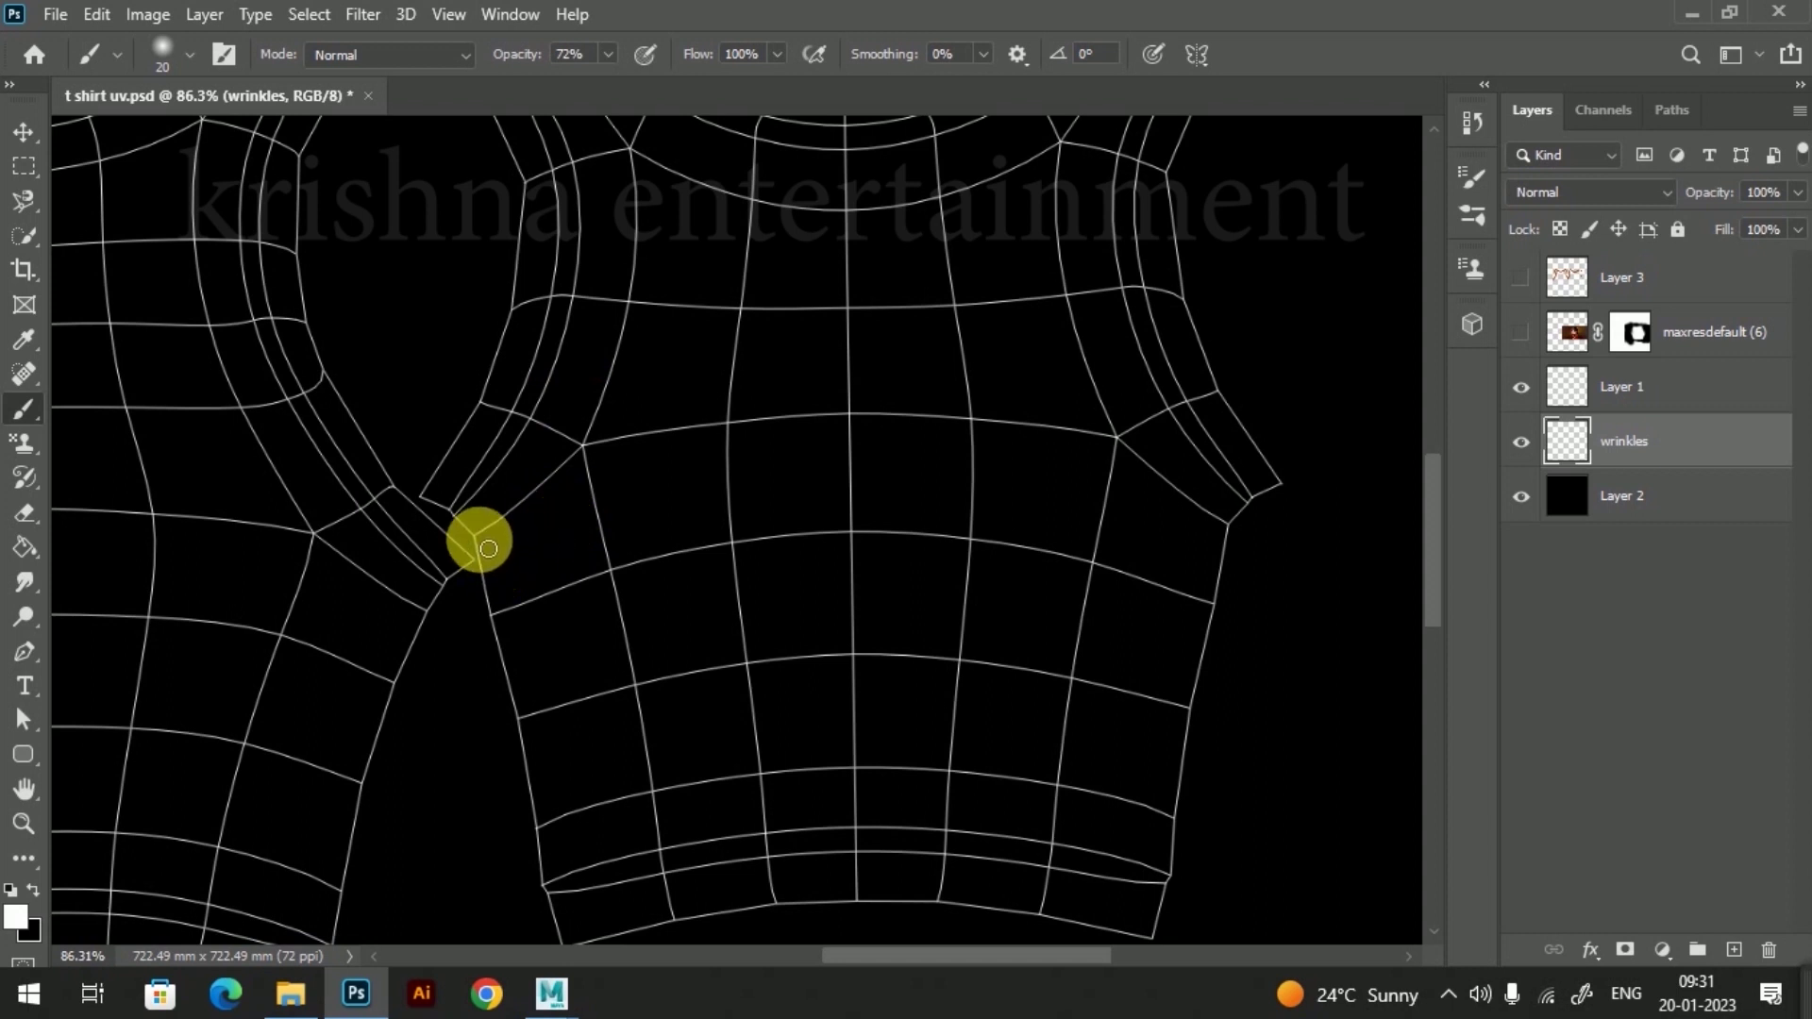
Step: Paint white curved wrinkles from both armpits, along the hem and diagonally across the front panel
left_click_drag(488, 546, 763, 645)
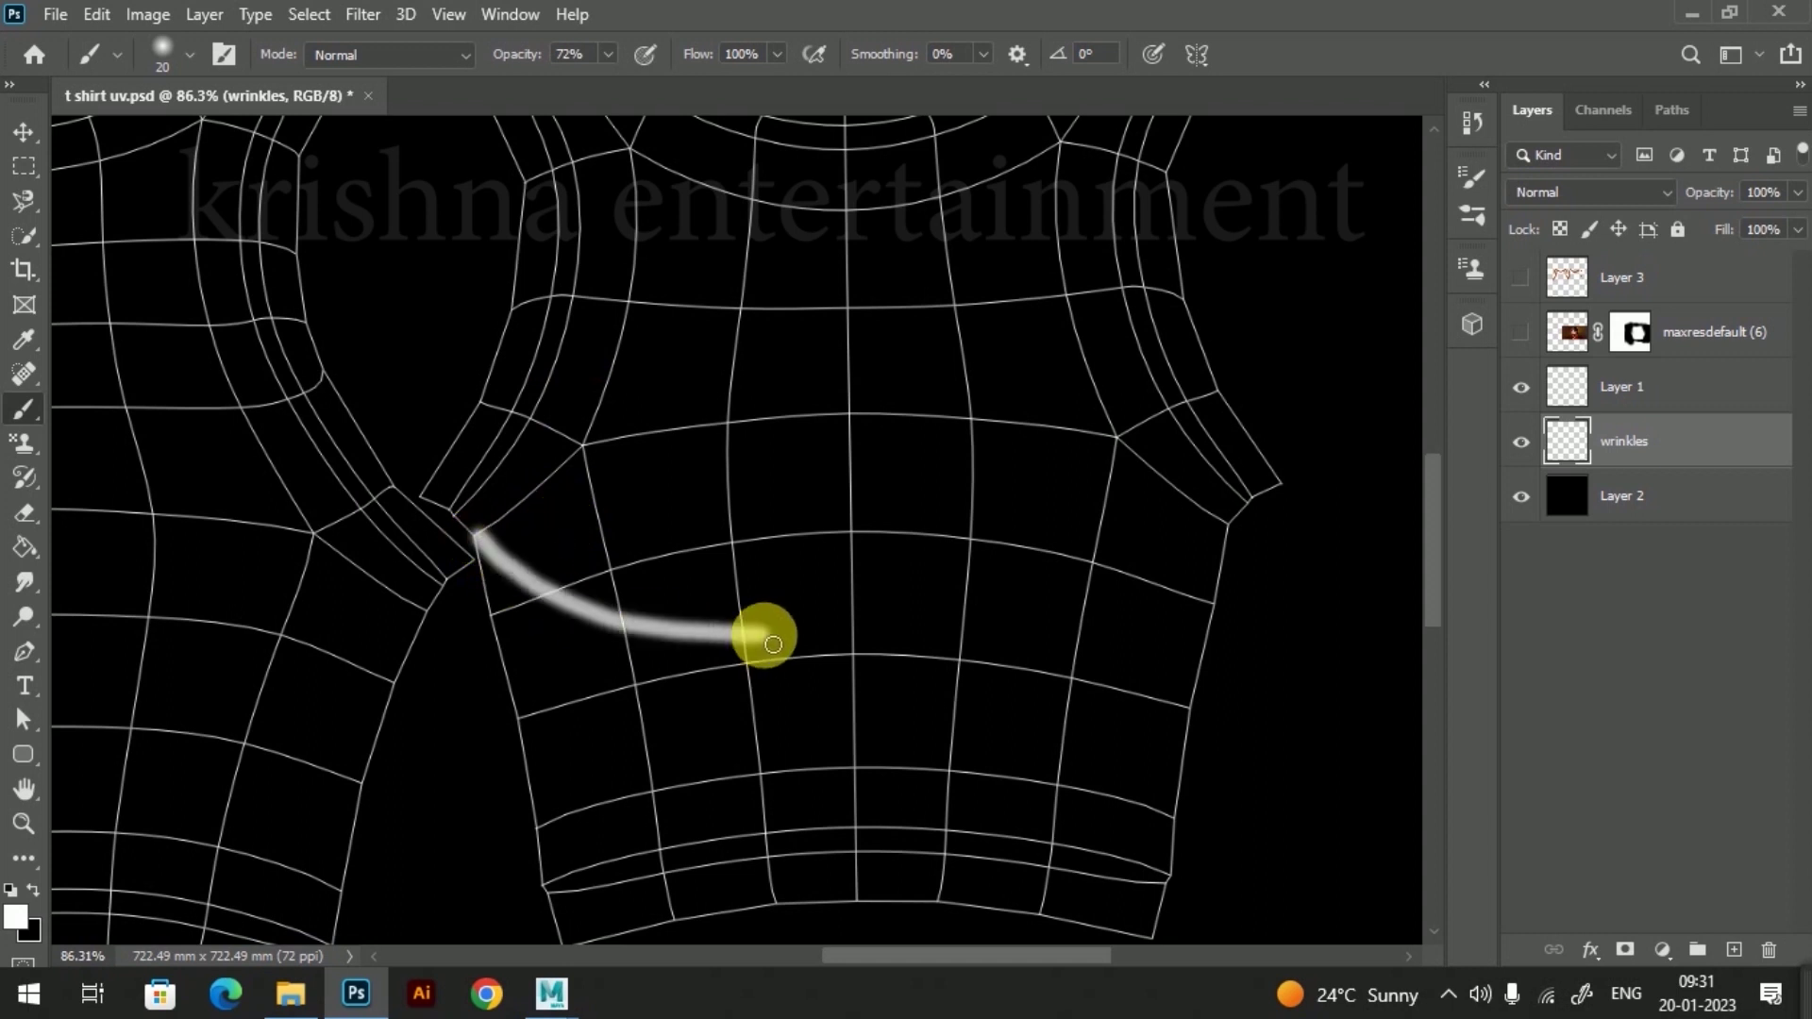
key("ctrl+z")
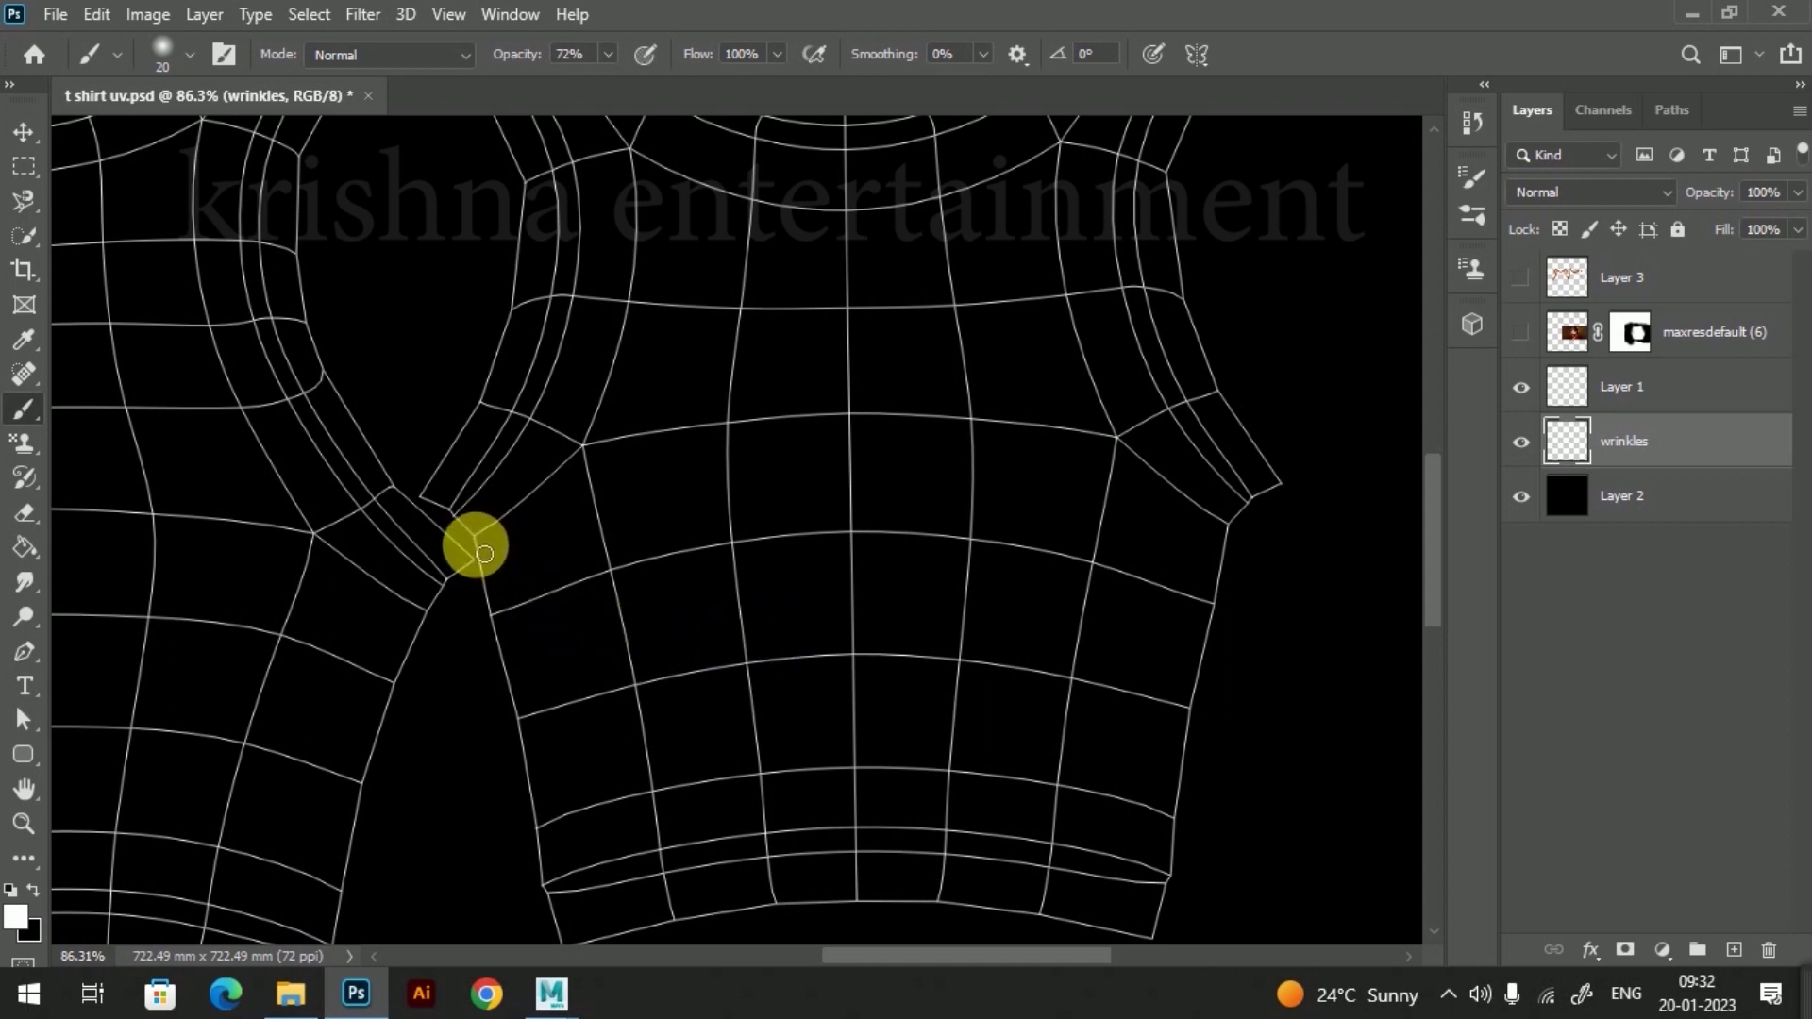
left_click_drag(476, 542, 741, 618)
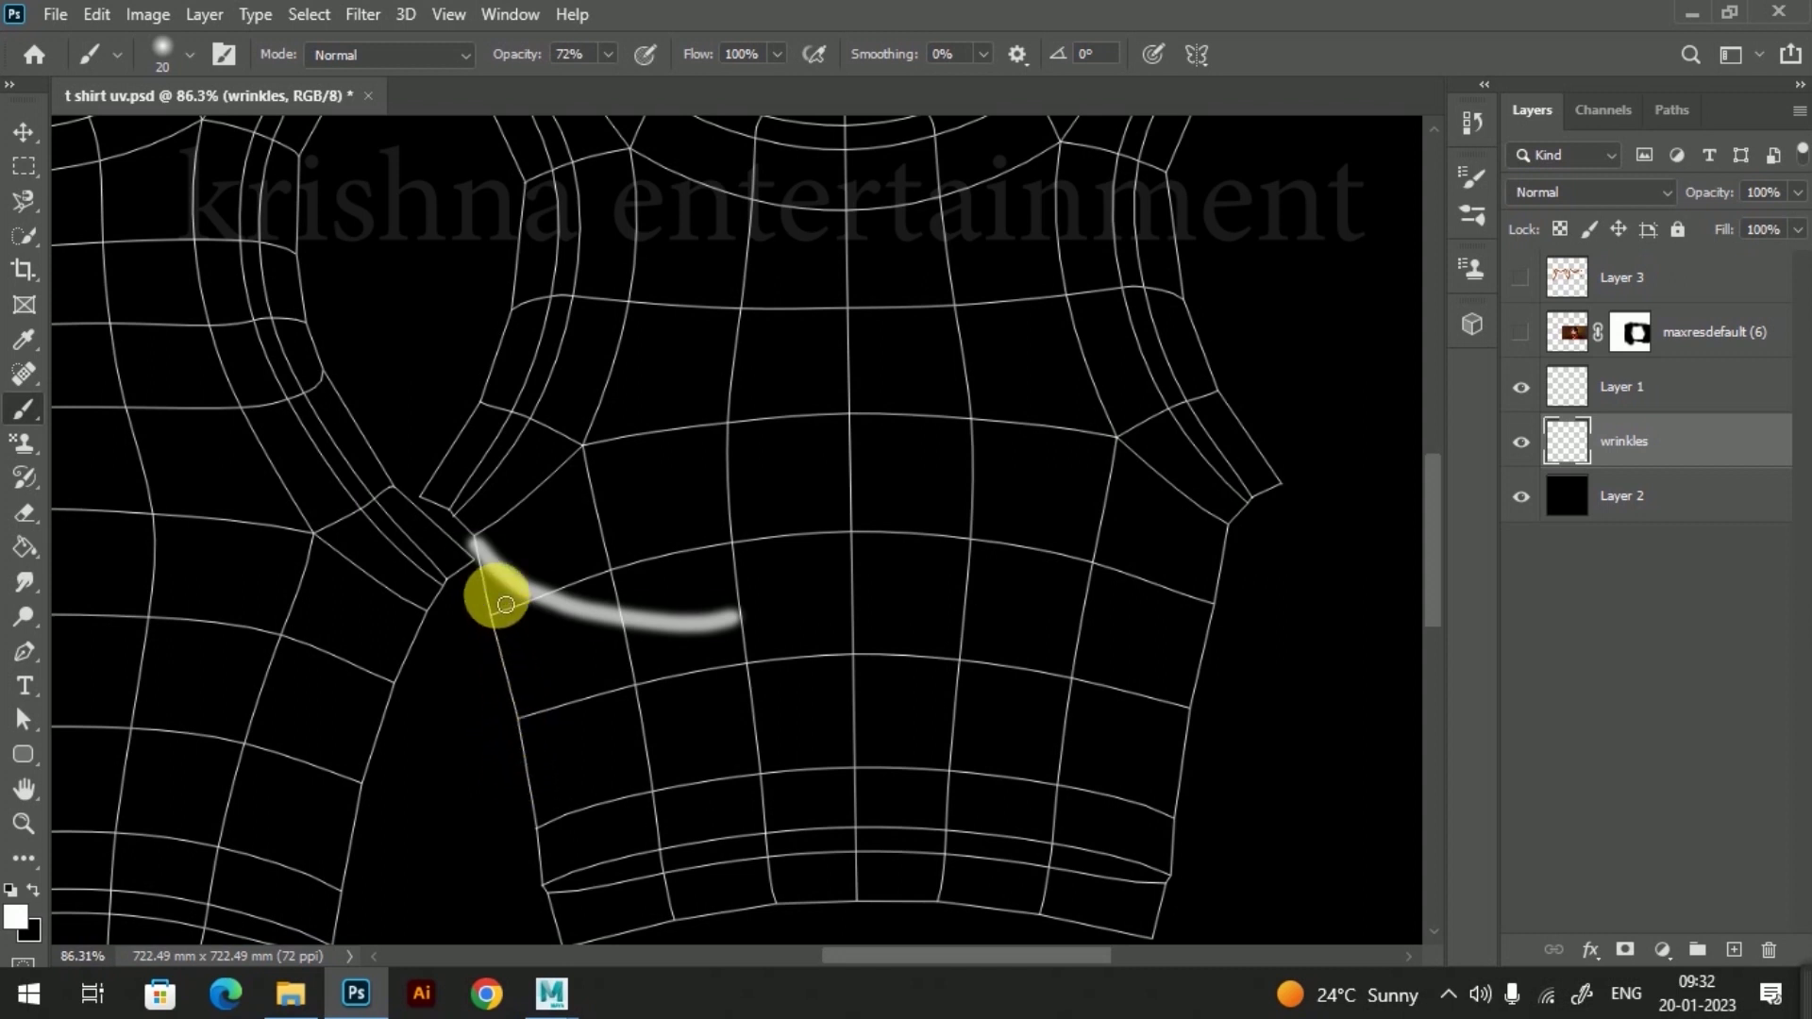
mouse_move(477, 546)
left_mouse_down()
mouse_move(545, 688)
mouse_move(760, 779)
left_mouse_up()
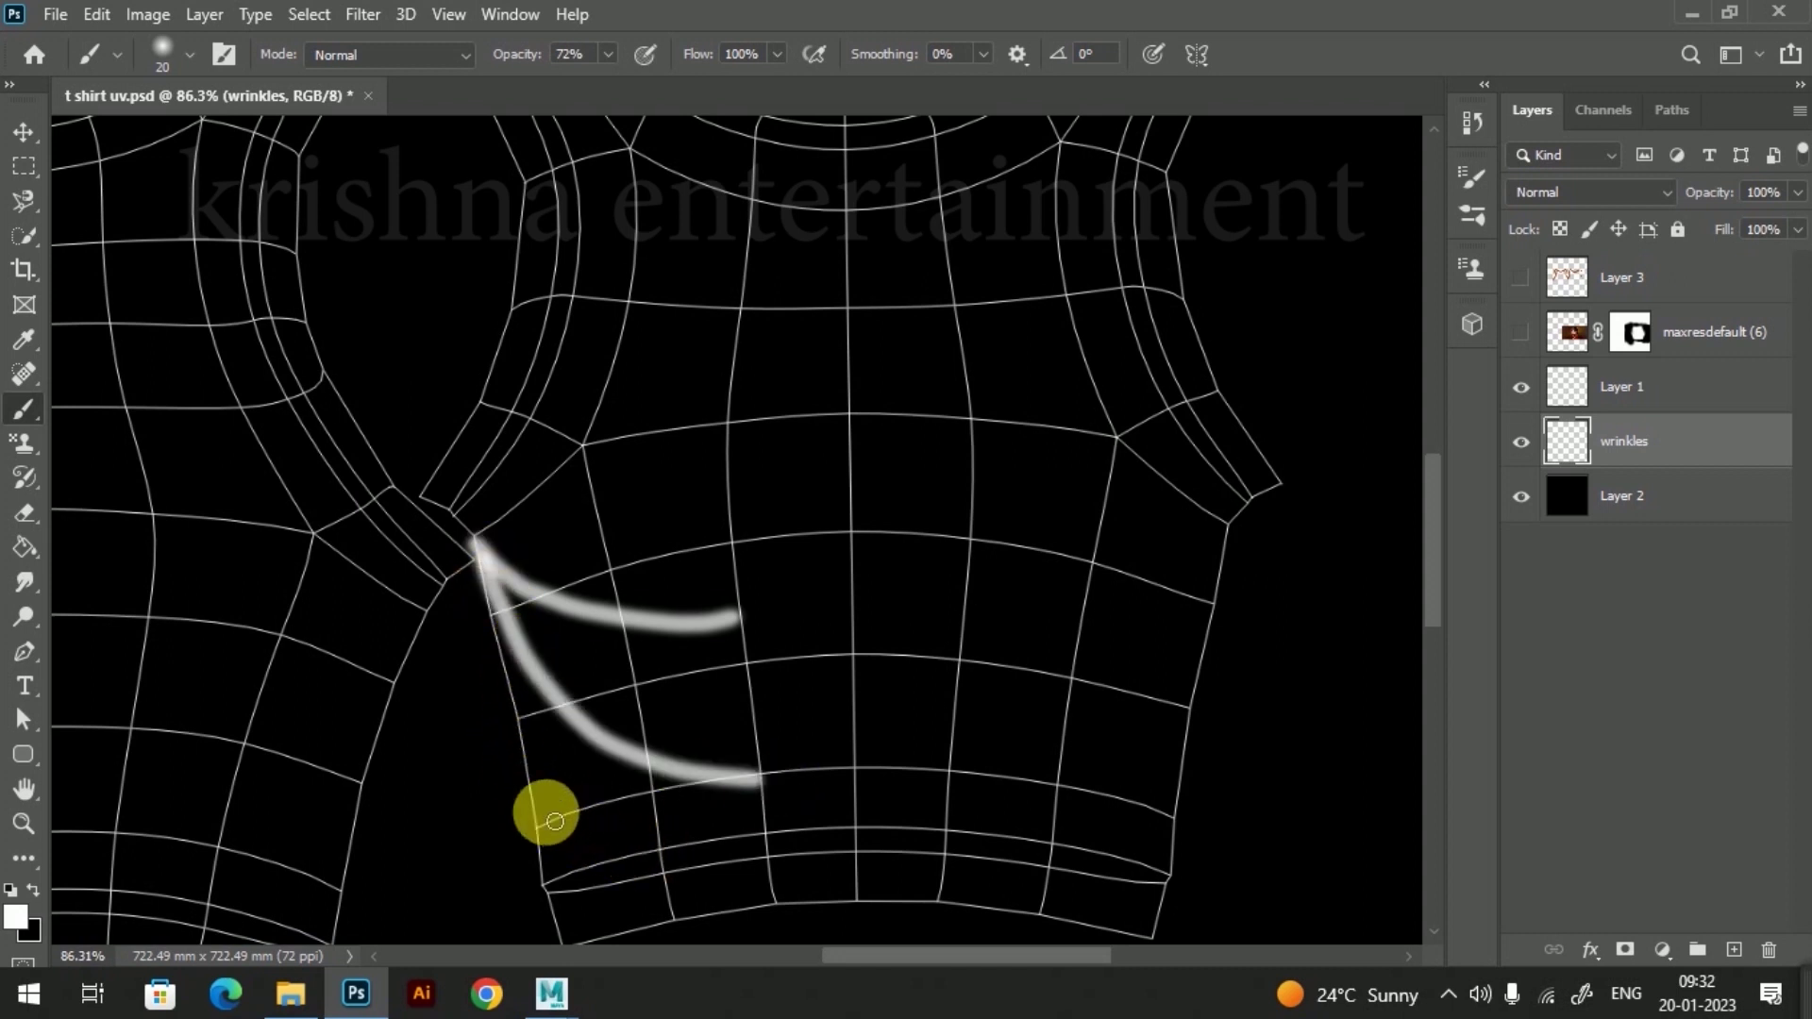
mouse_move(538, 817)
left_mouse_down()
mouse_move(667, 869)
mouse_move(863, 882)
left_mouse_up()
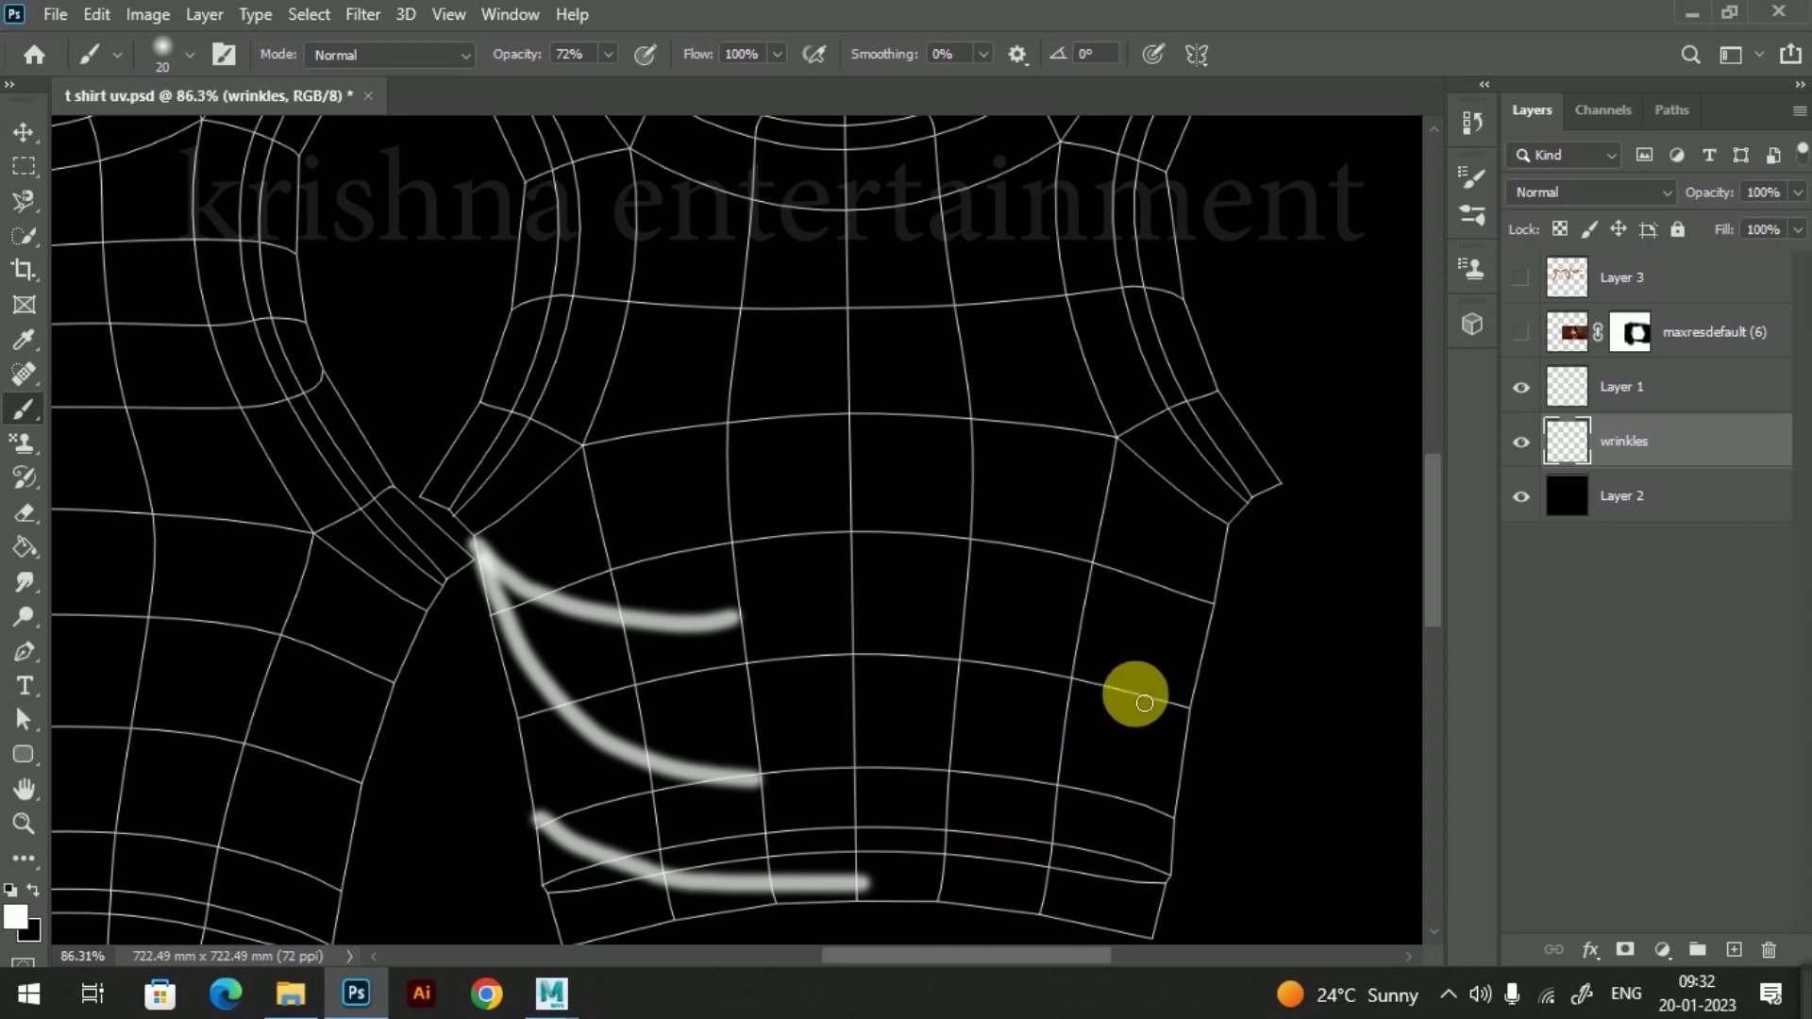
mouse_move(1232, 528)
left_mouse_down()
mouse_move(1152, 598)
mouse_move(930, 630)
left_mouse_up()
left_click_drag(1187, 705, 958, 748)
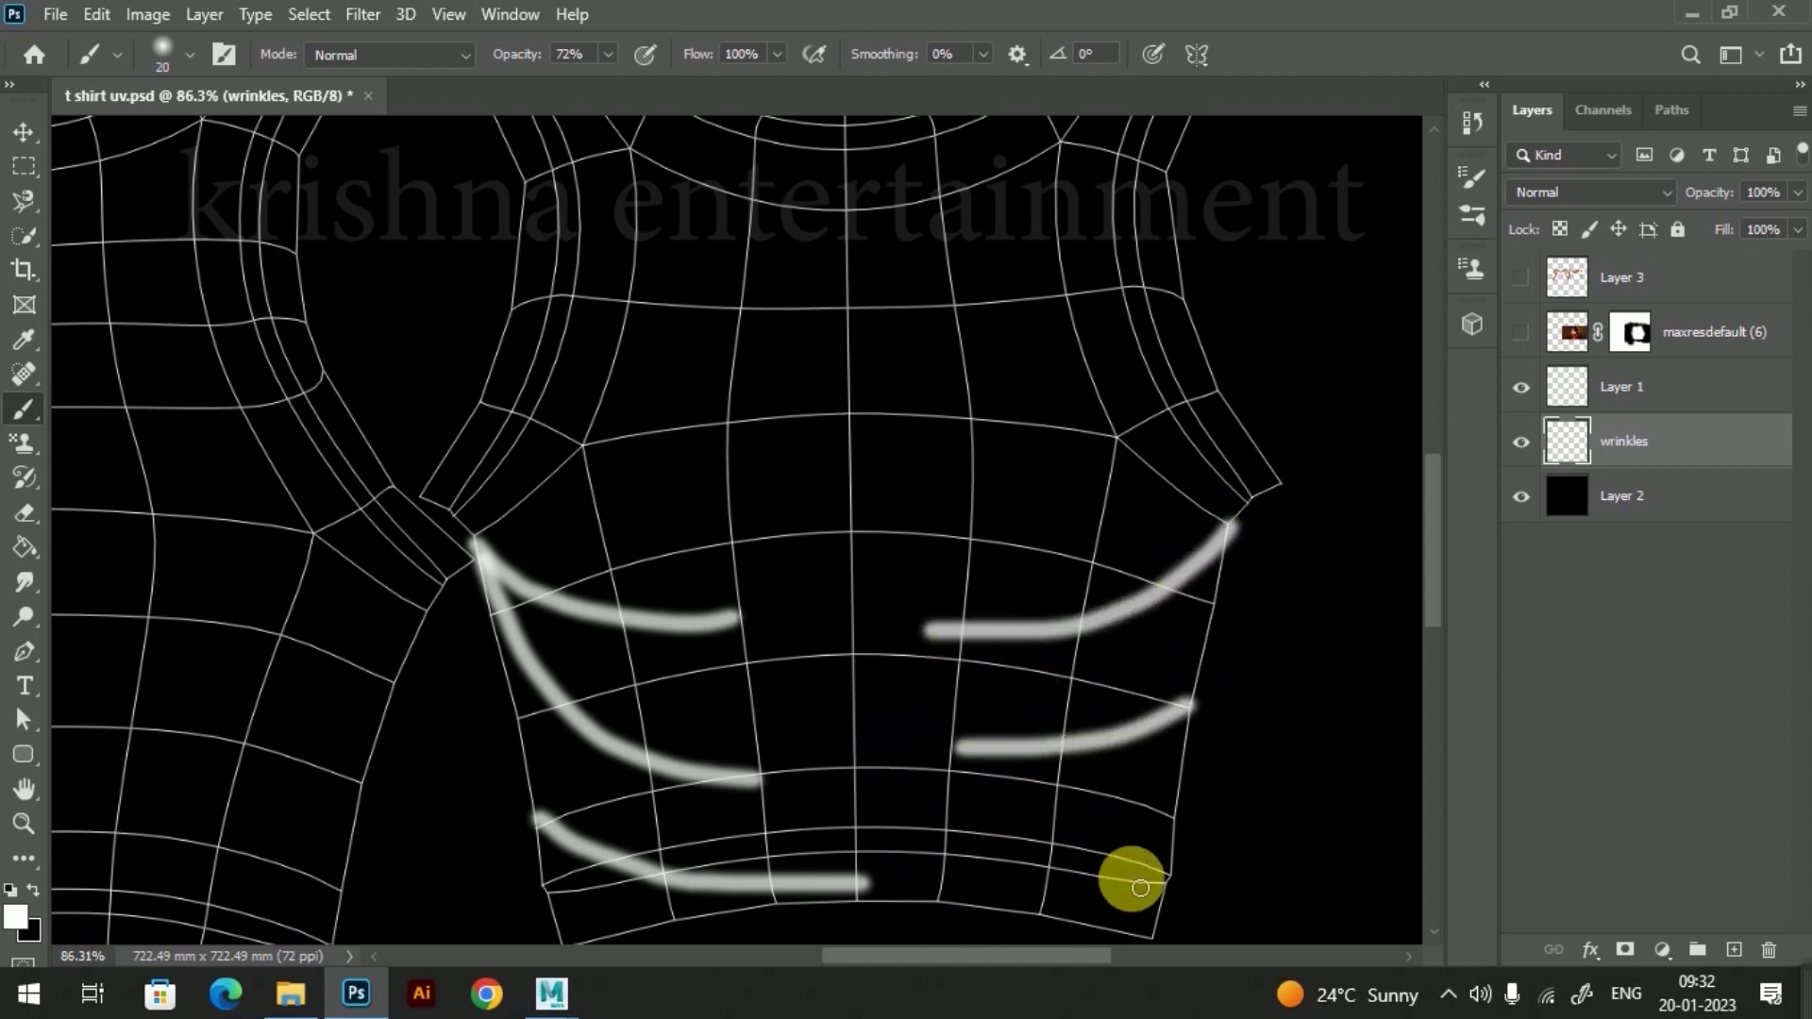
left_click_drag(1158, 897, 946, 861)
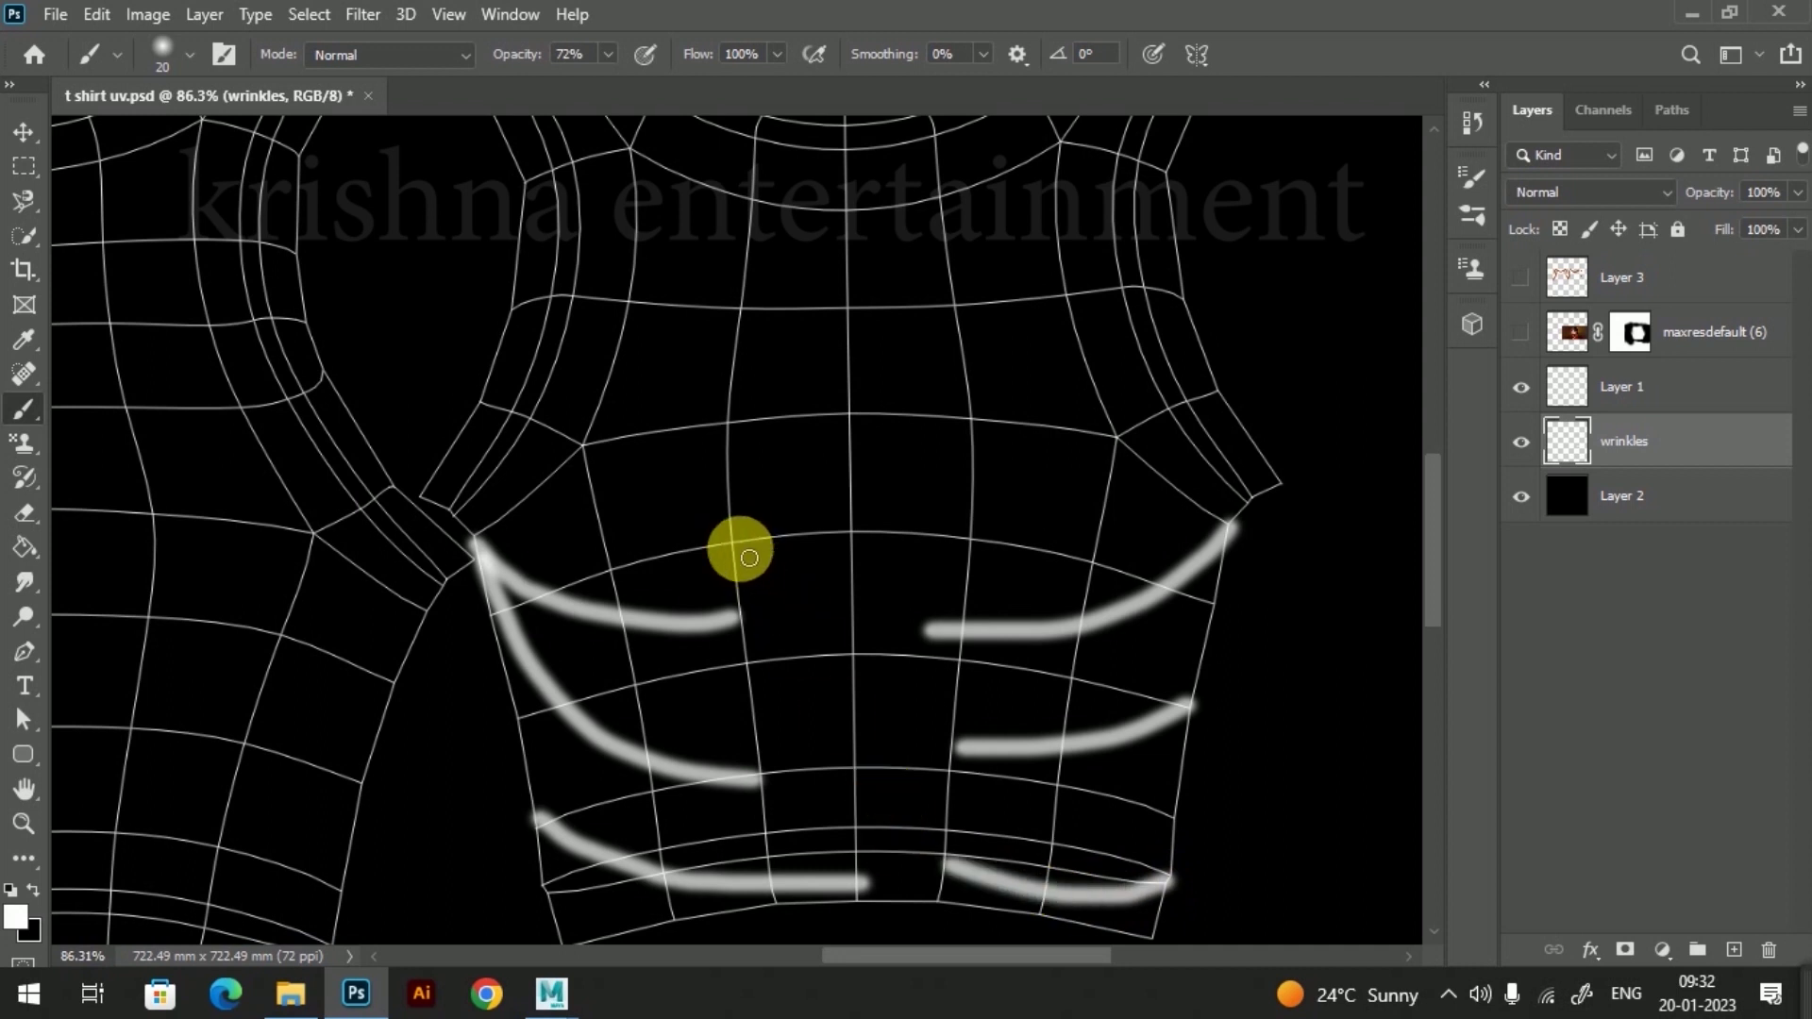
mouse_move(735, 724)
left_mouse_down()
mouse_move(841, 647)
mouse_move(927, 530)
left_mouse_up()
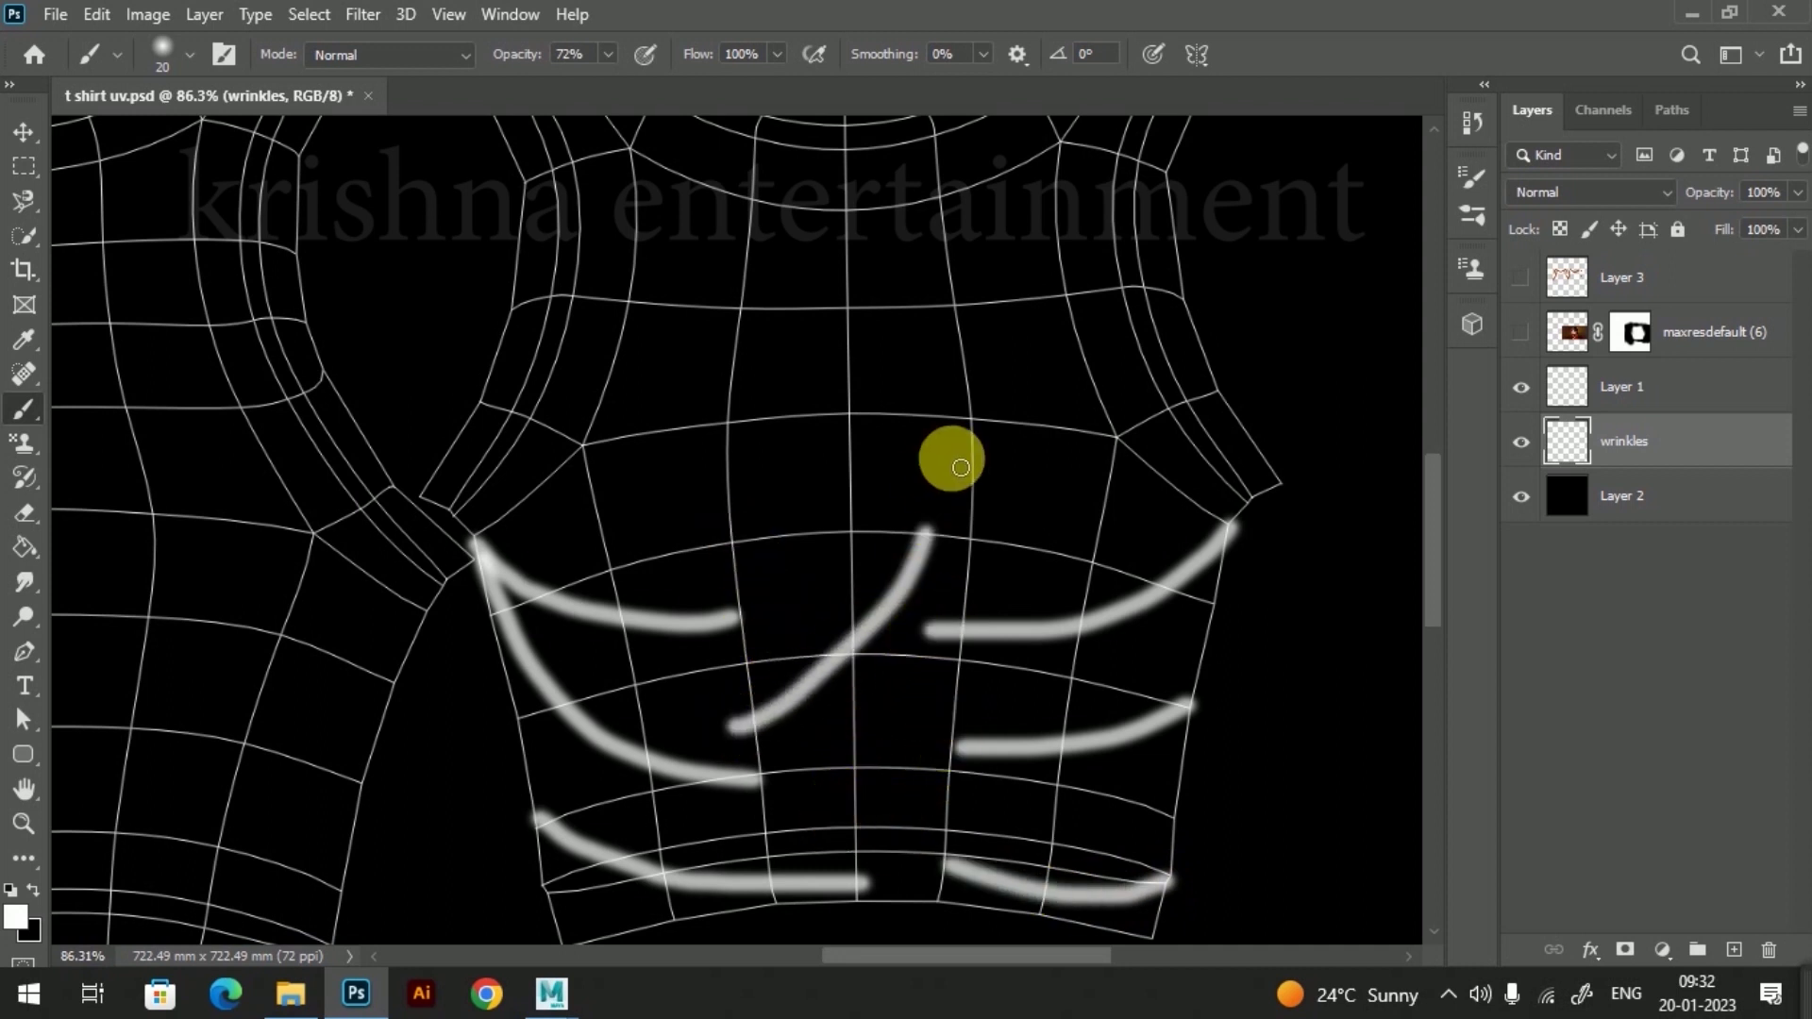
Step: Zoom in and paint several wrinkle strokes across the left shirt panel
scroll(950, 456, "up", 3)
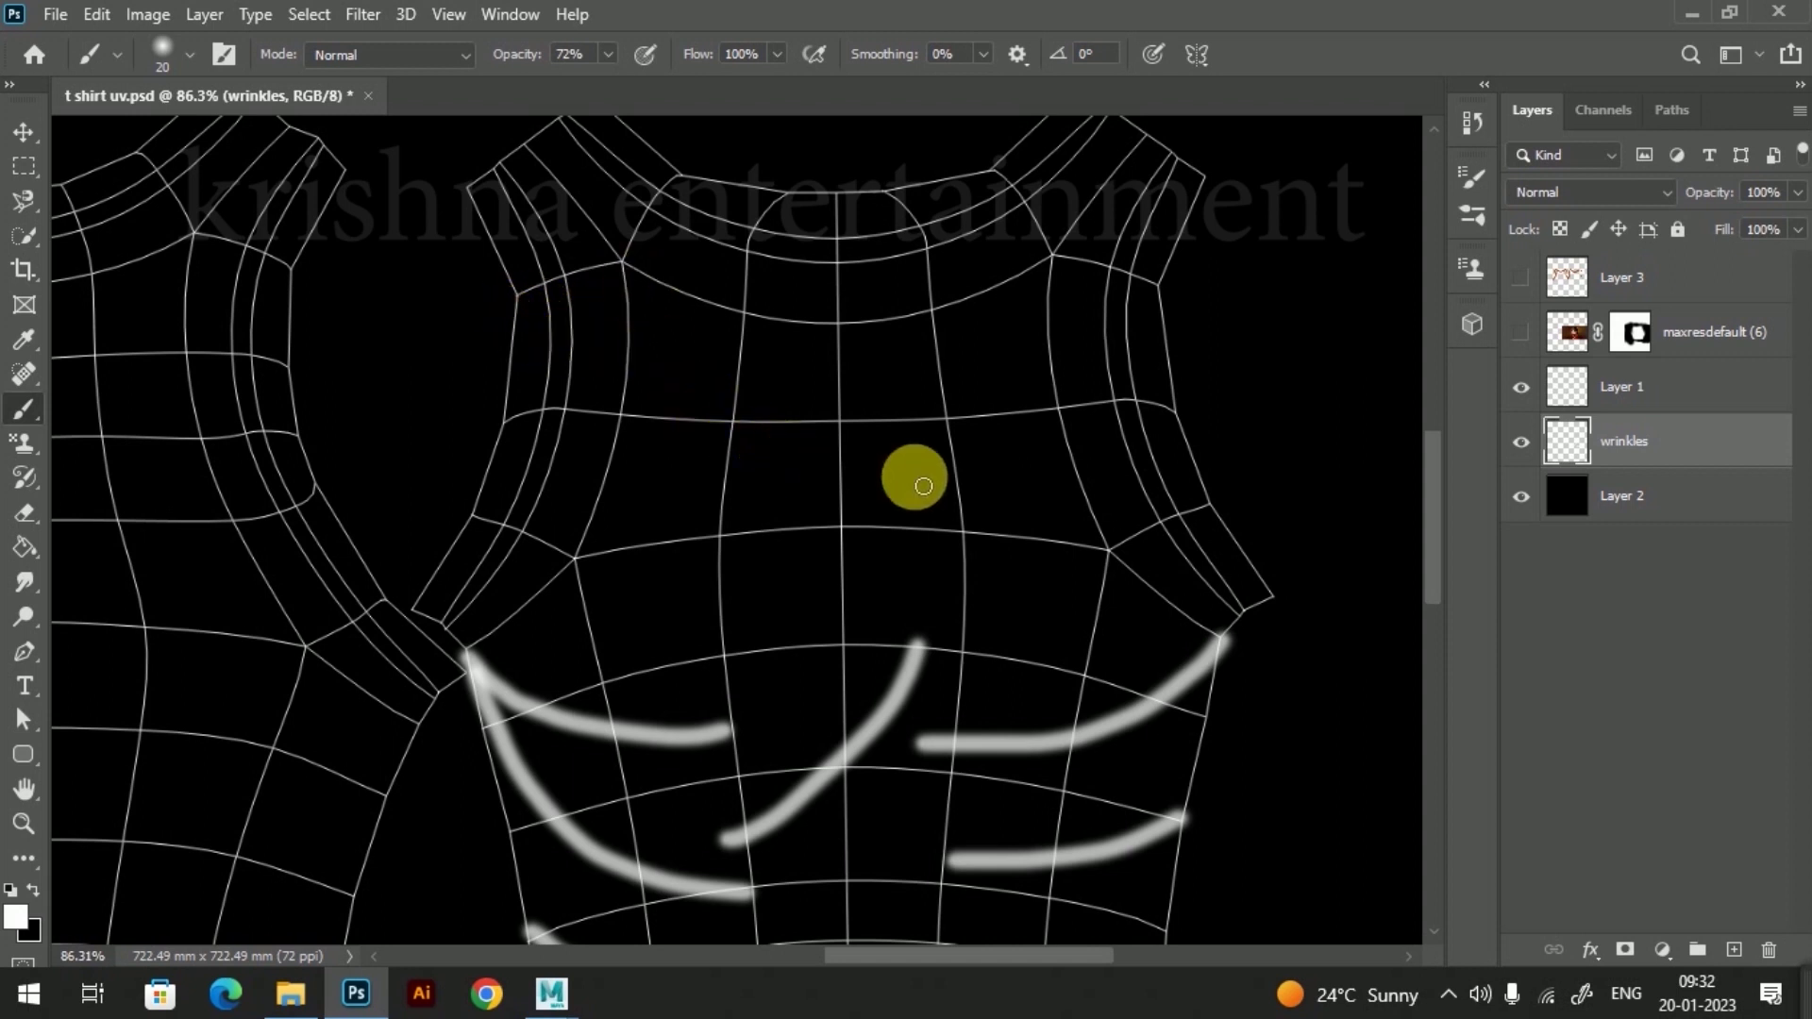
mouse_move(647, 521)
left_mouse_down()
mouse_move(1086, 328)
mouse_move(1139, 276)
left_mouse_up()
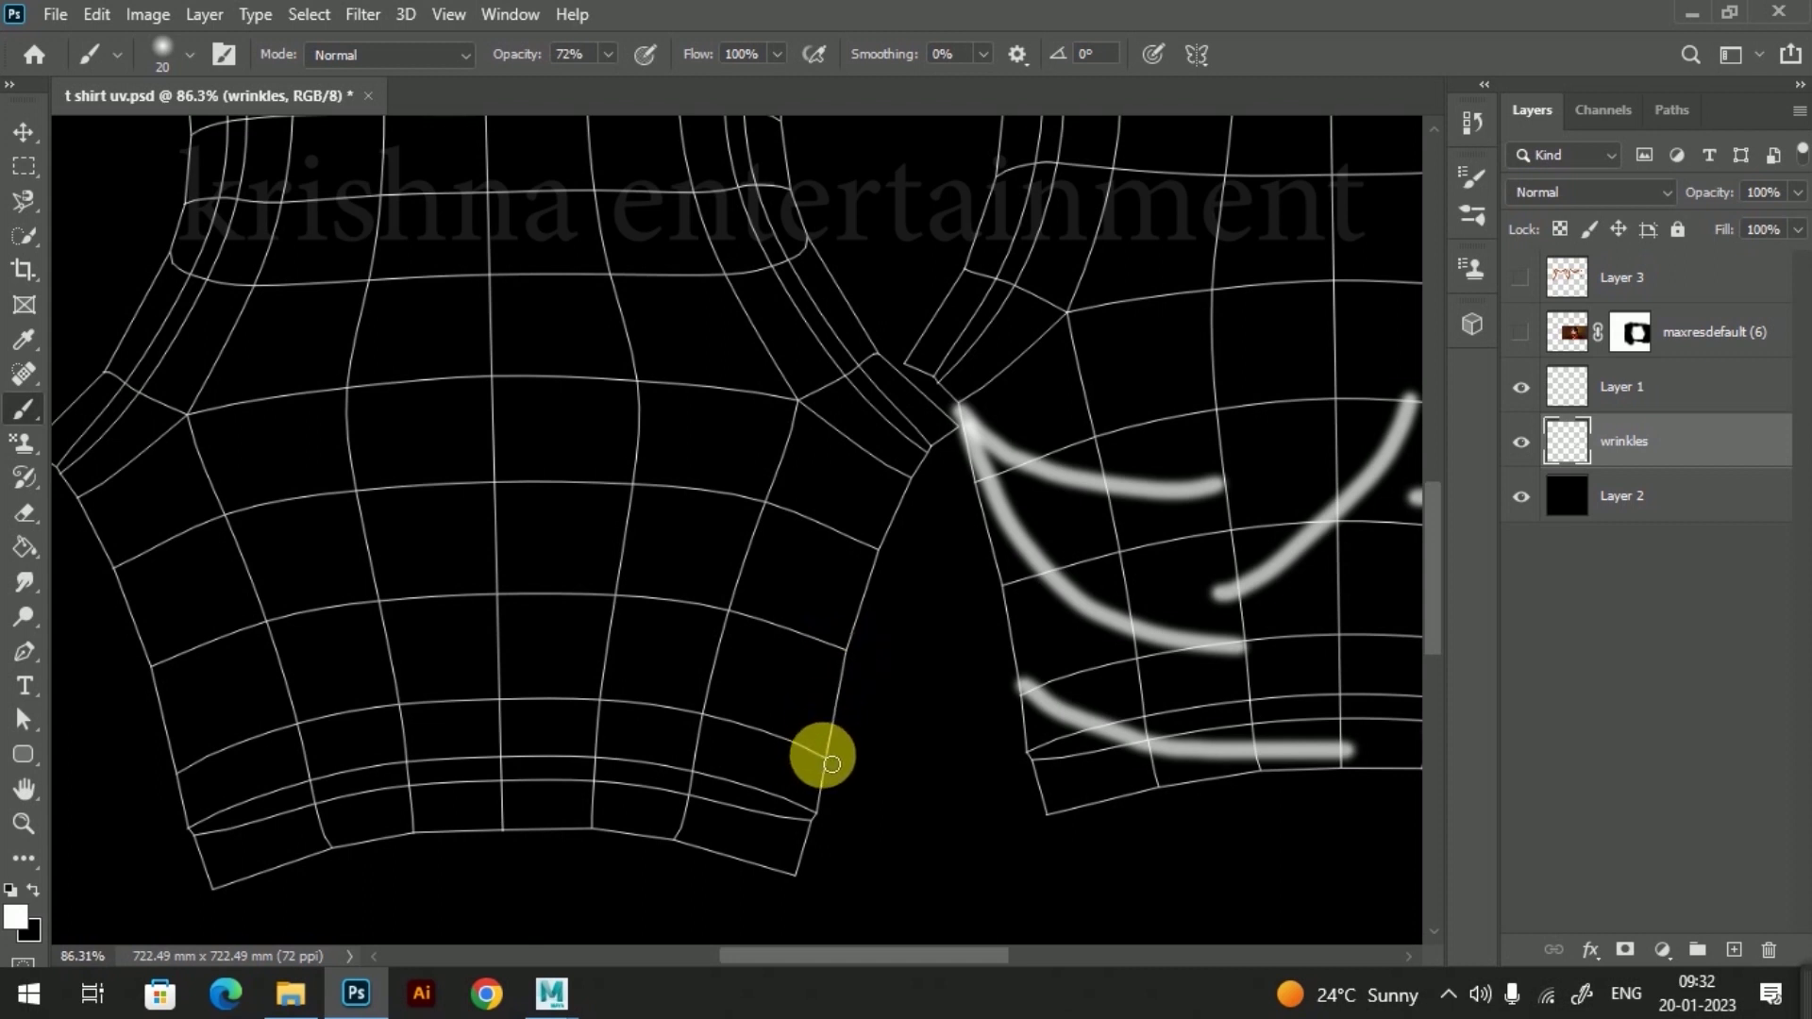
left_click_drag(831, 762, 514, 776)
scroll(585, 740, "left", 2)
scroll(585, 740, "down", 1)
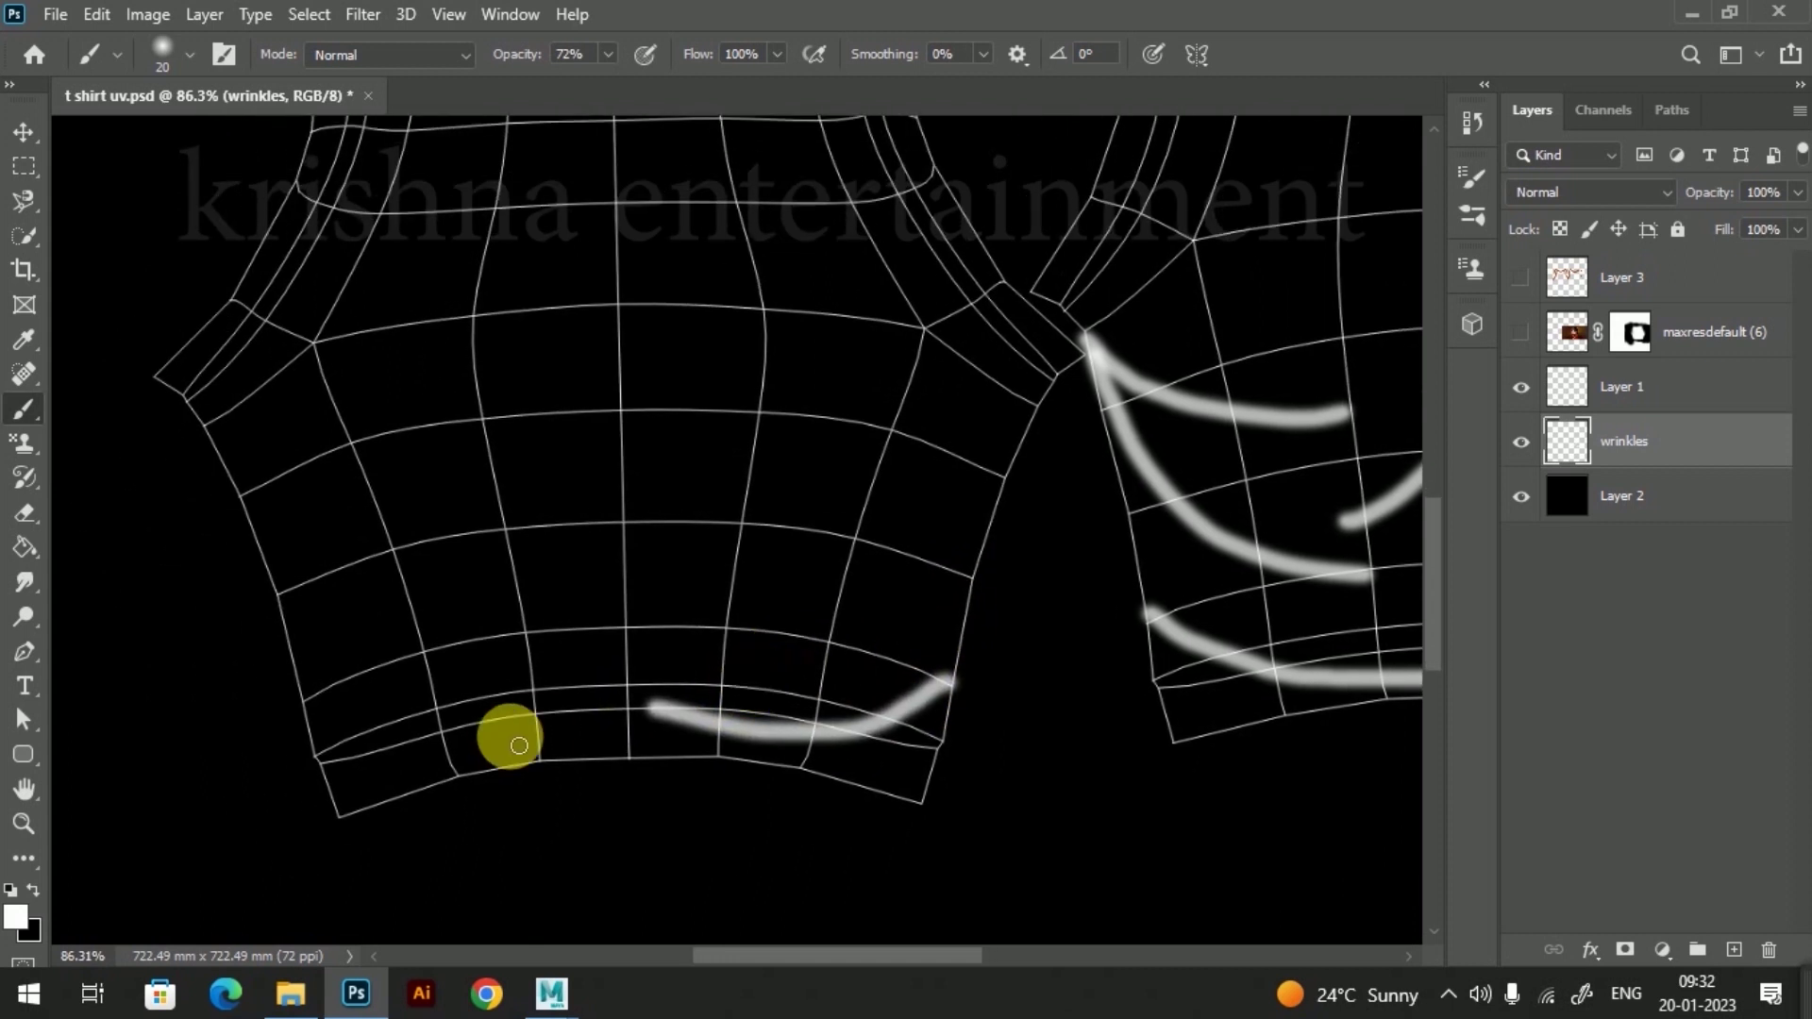
left_click_drag(209, 423, 510, 538)
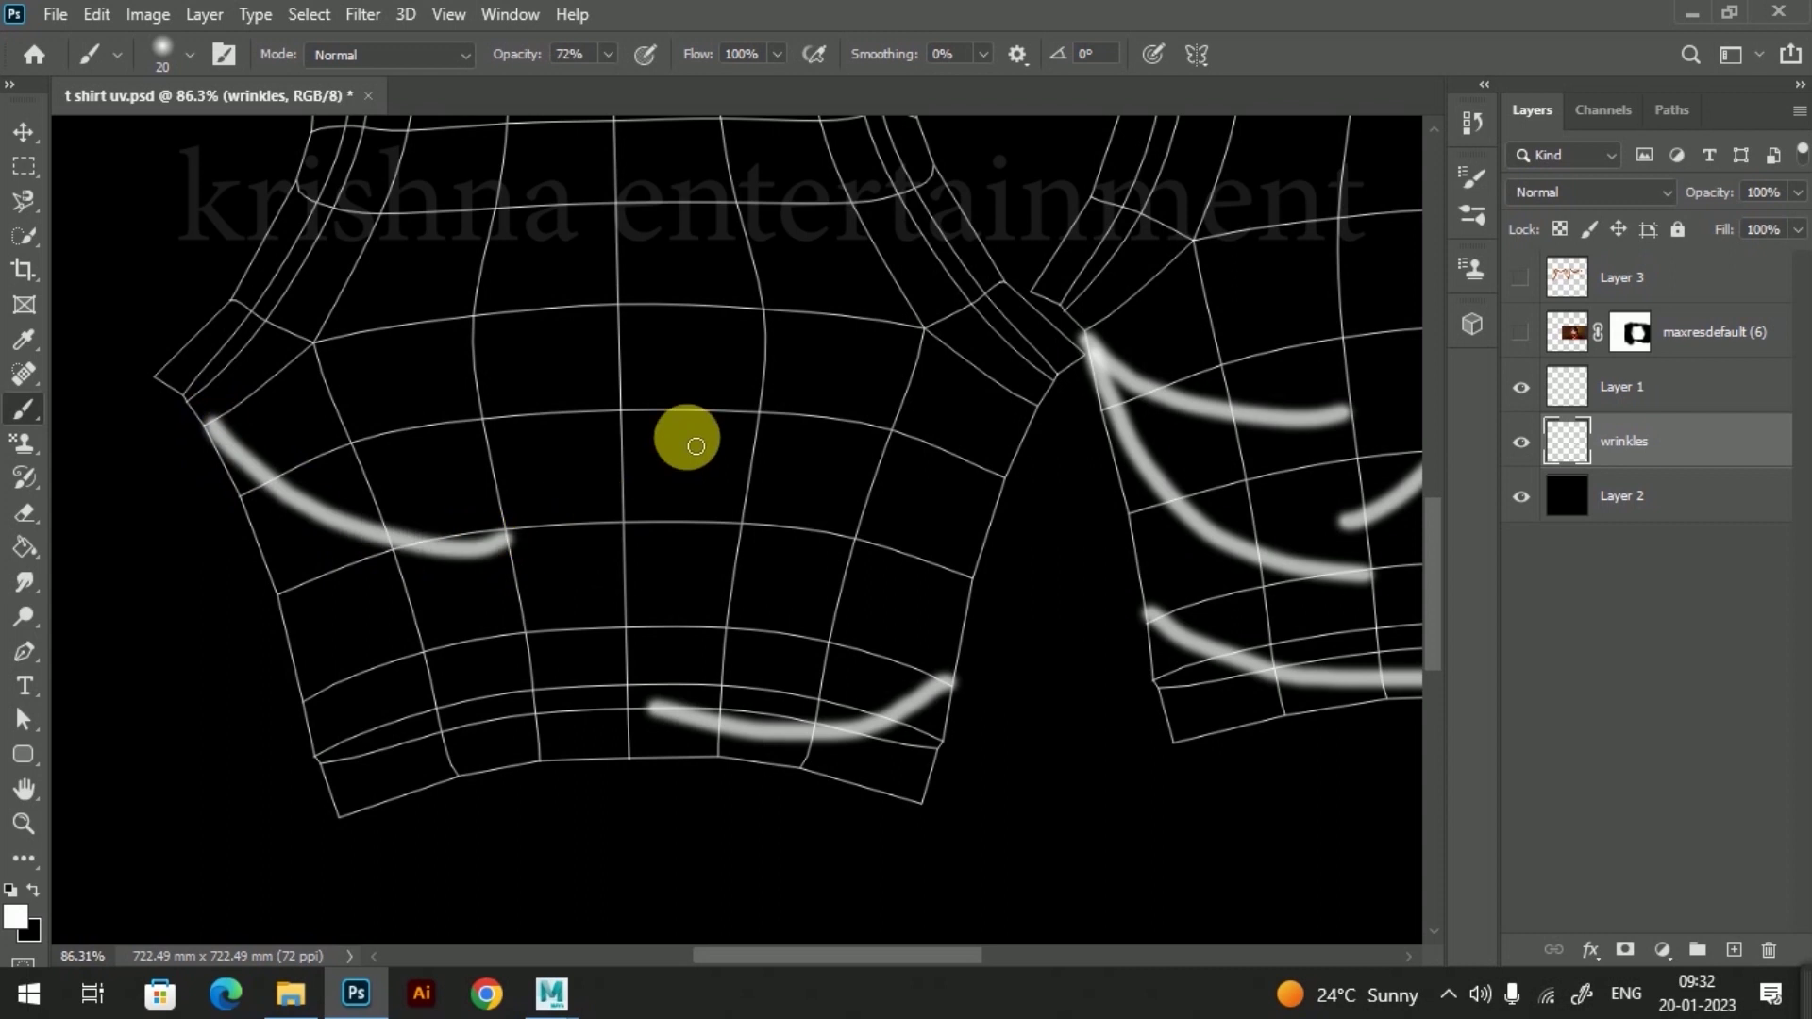
left_click_drag(432, 328, 784, 351)
left_click_drag(740, 470, 894, 483)
Step: Add wrinkles near the left panel's shoulder and a diagonal one on its upper part
scroll(892, 485, "down", 3, "alt")
scroll(864, 497, "down", 2, "alt")
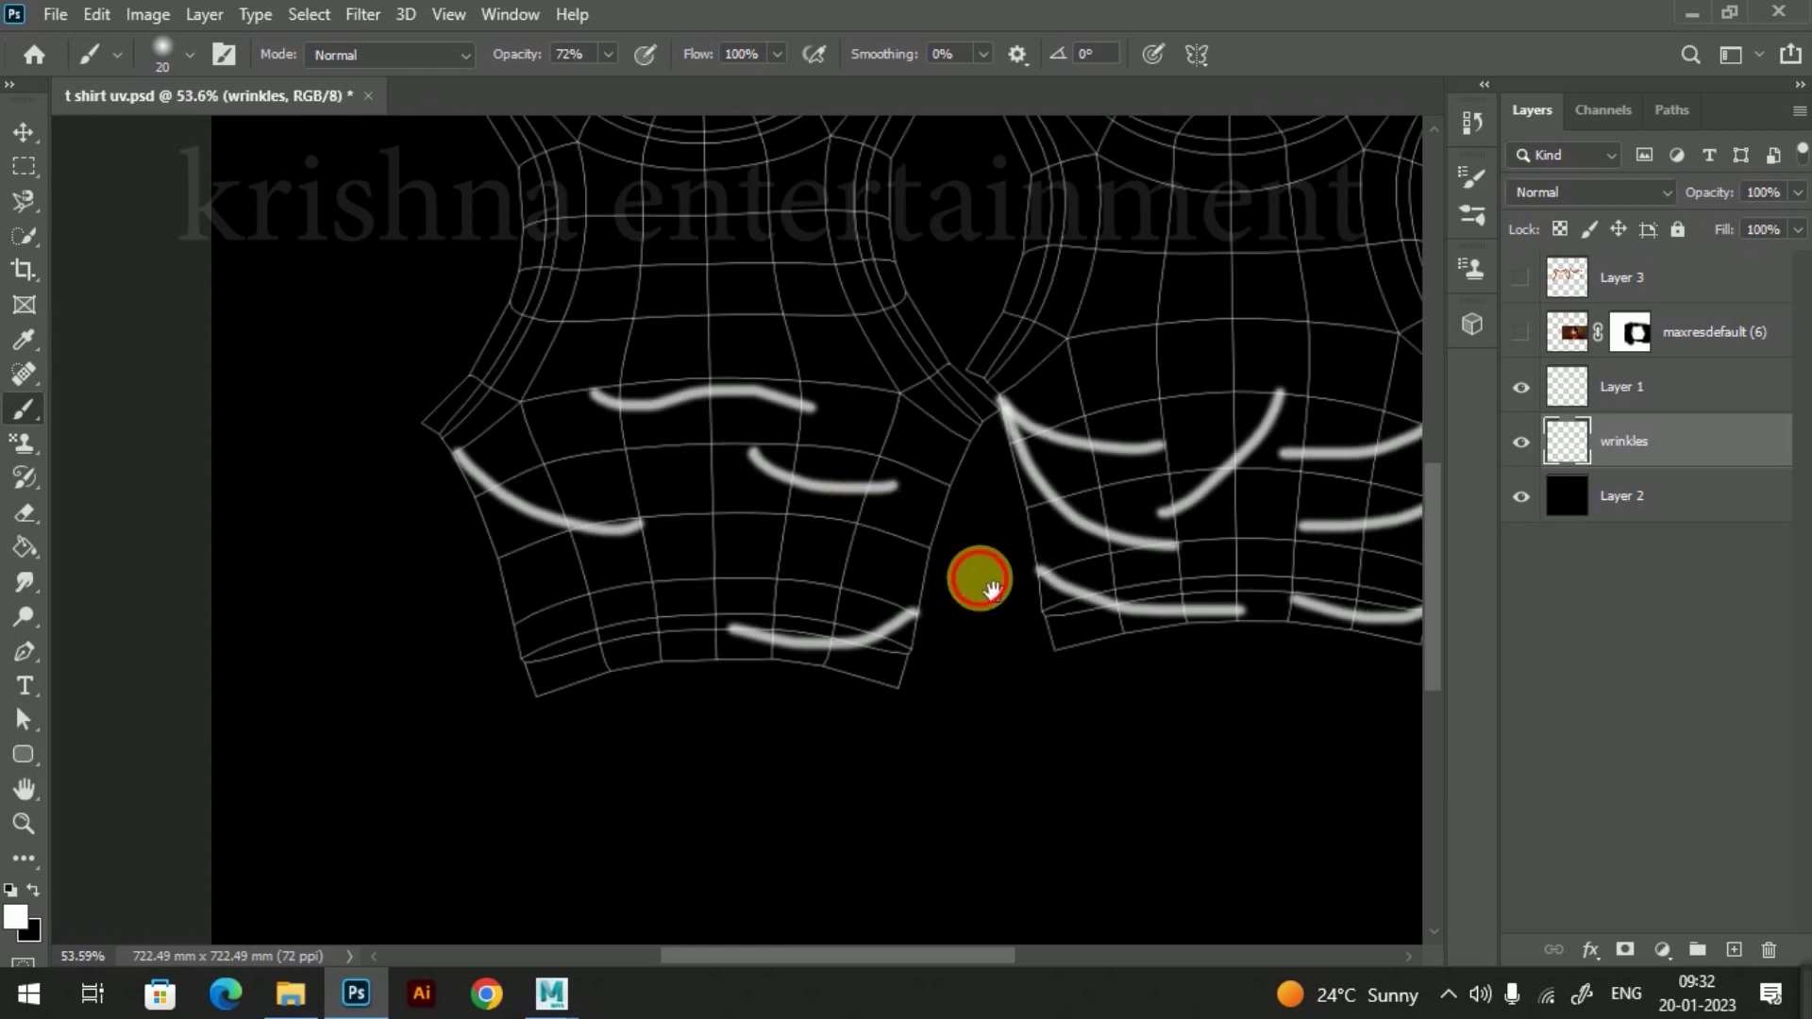
left_click_drag(998, 578, 788, 690)
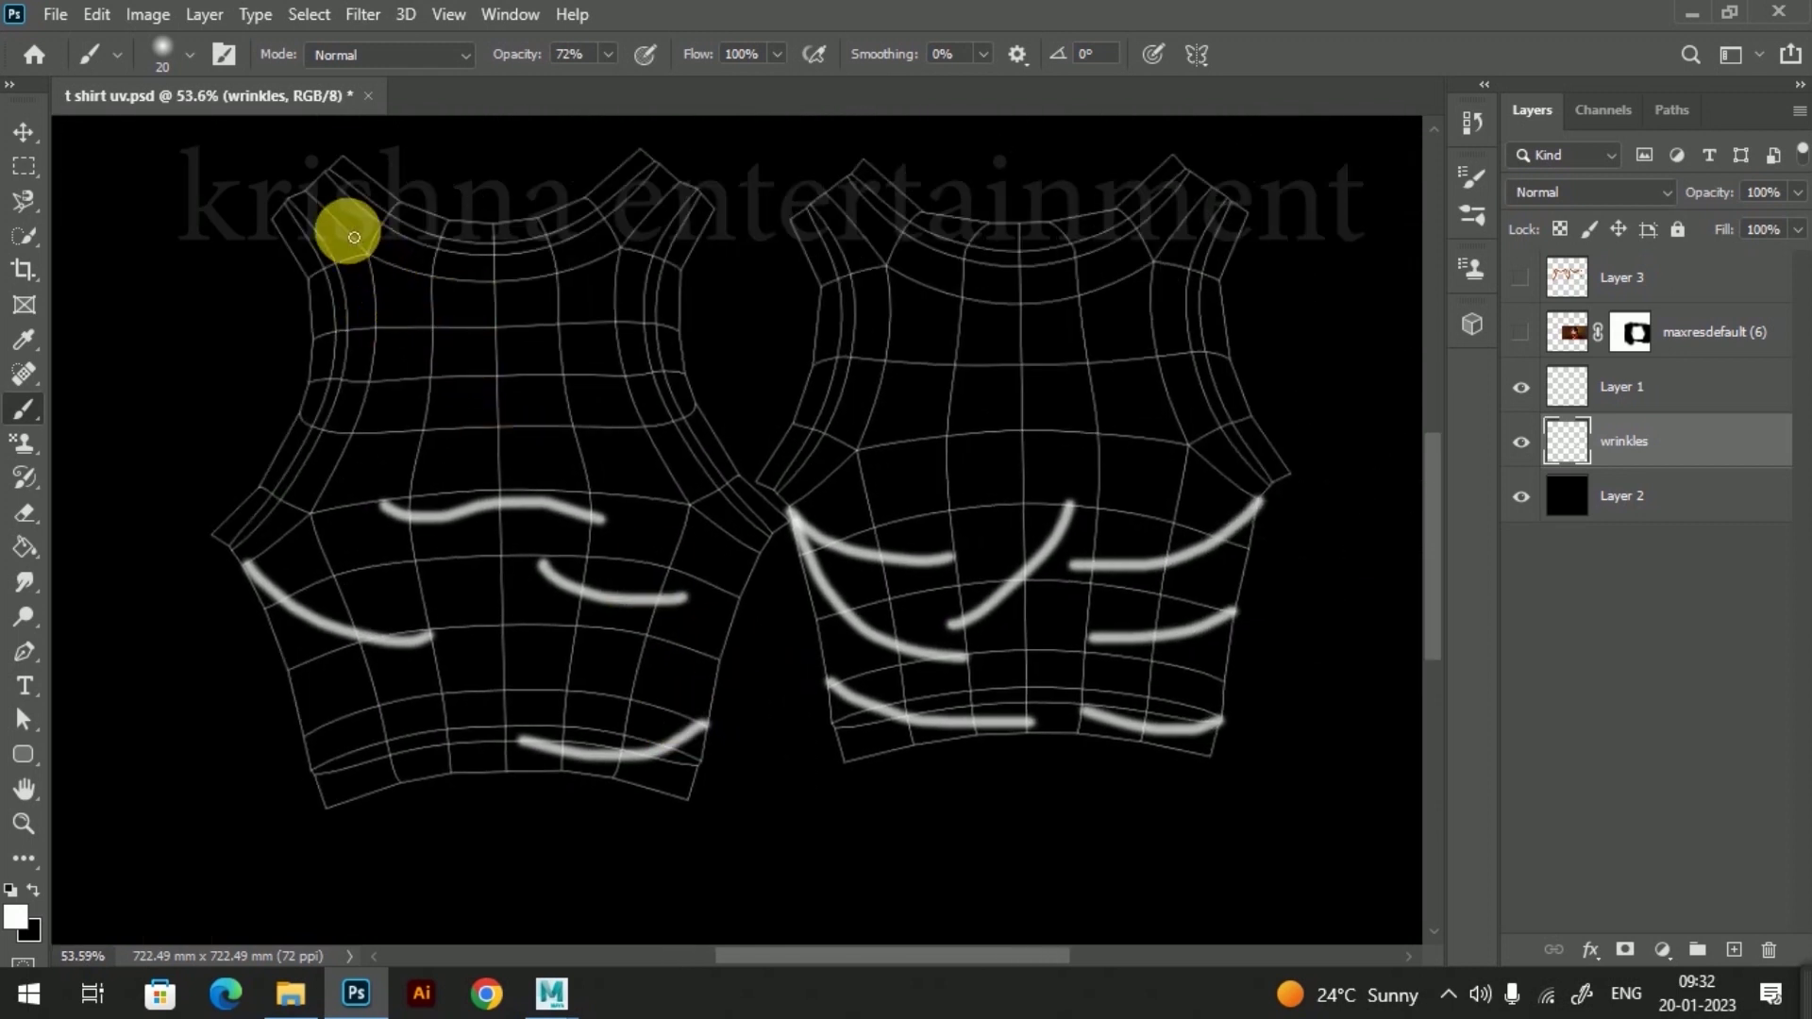
left_click_drag(363, 253, 498, 344)
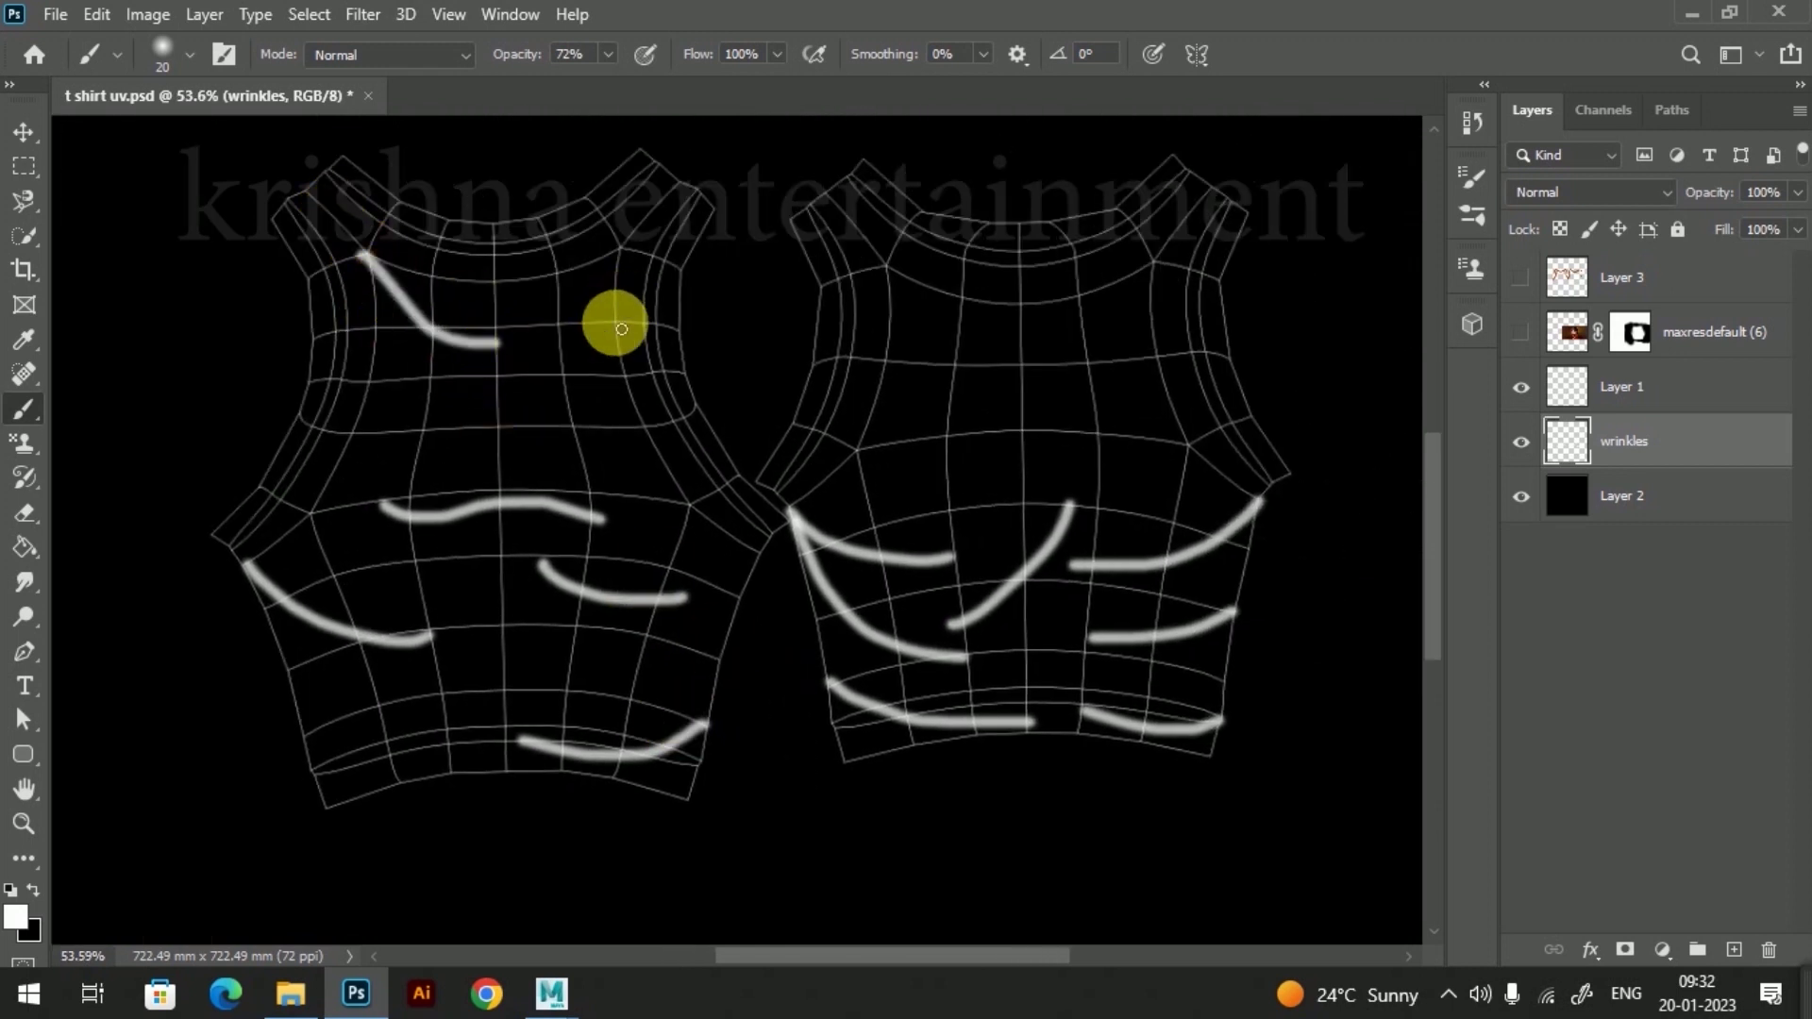
left_click_drag(613, 335, 526, 451)
left_click_drag(689, 460, 639, 470)
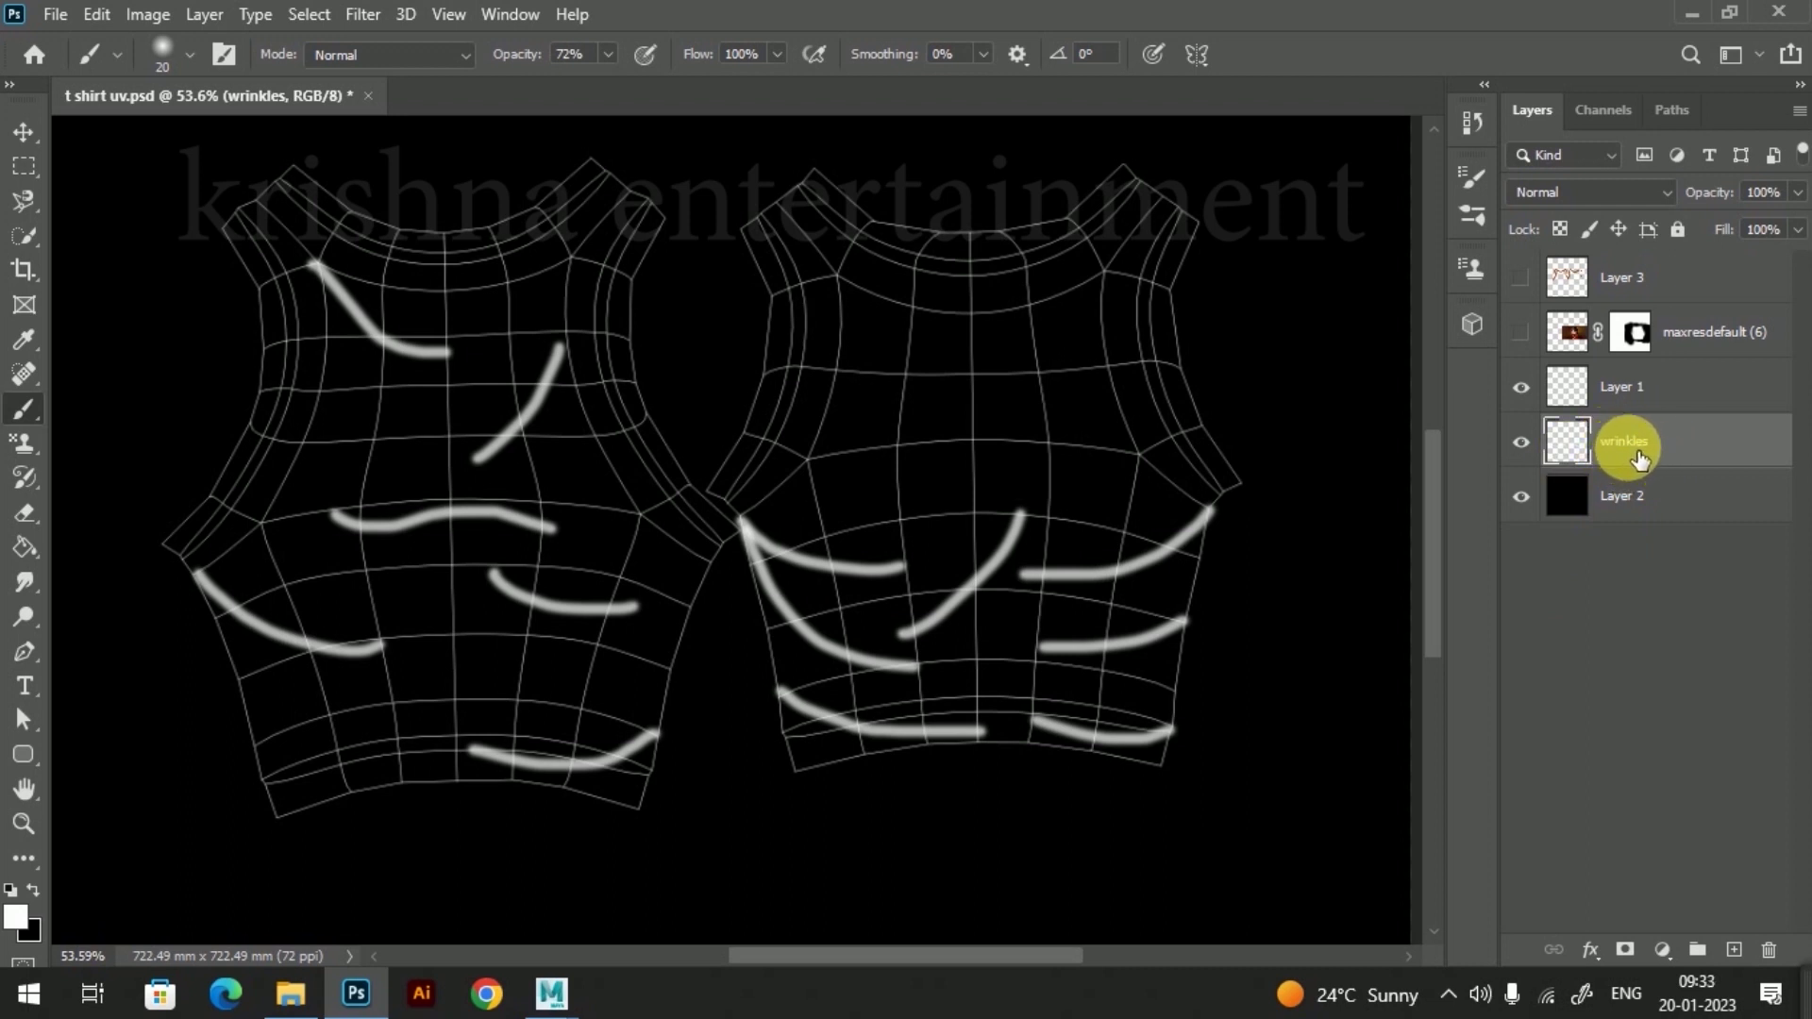
left_click(23, 130)
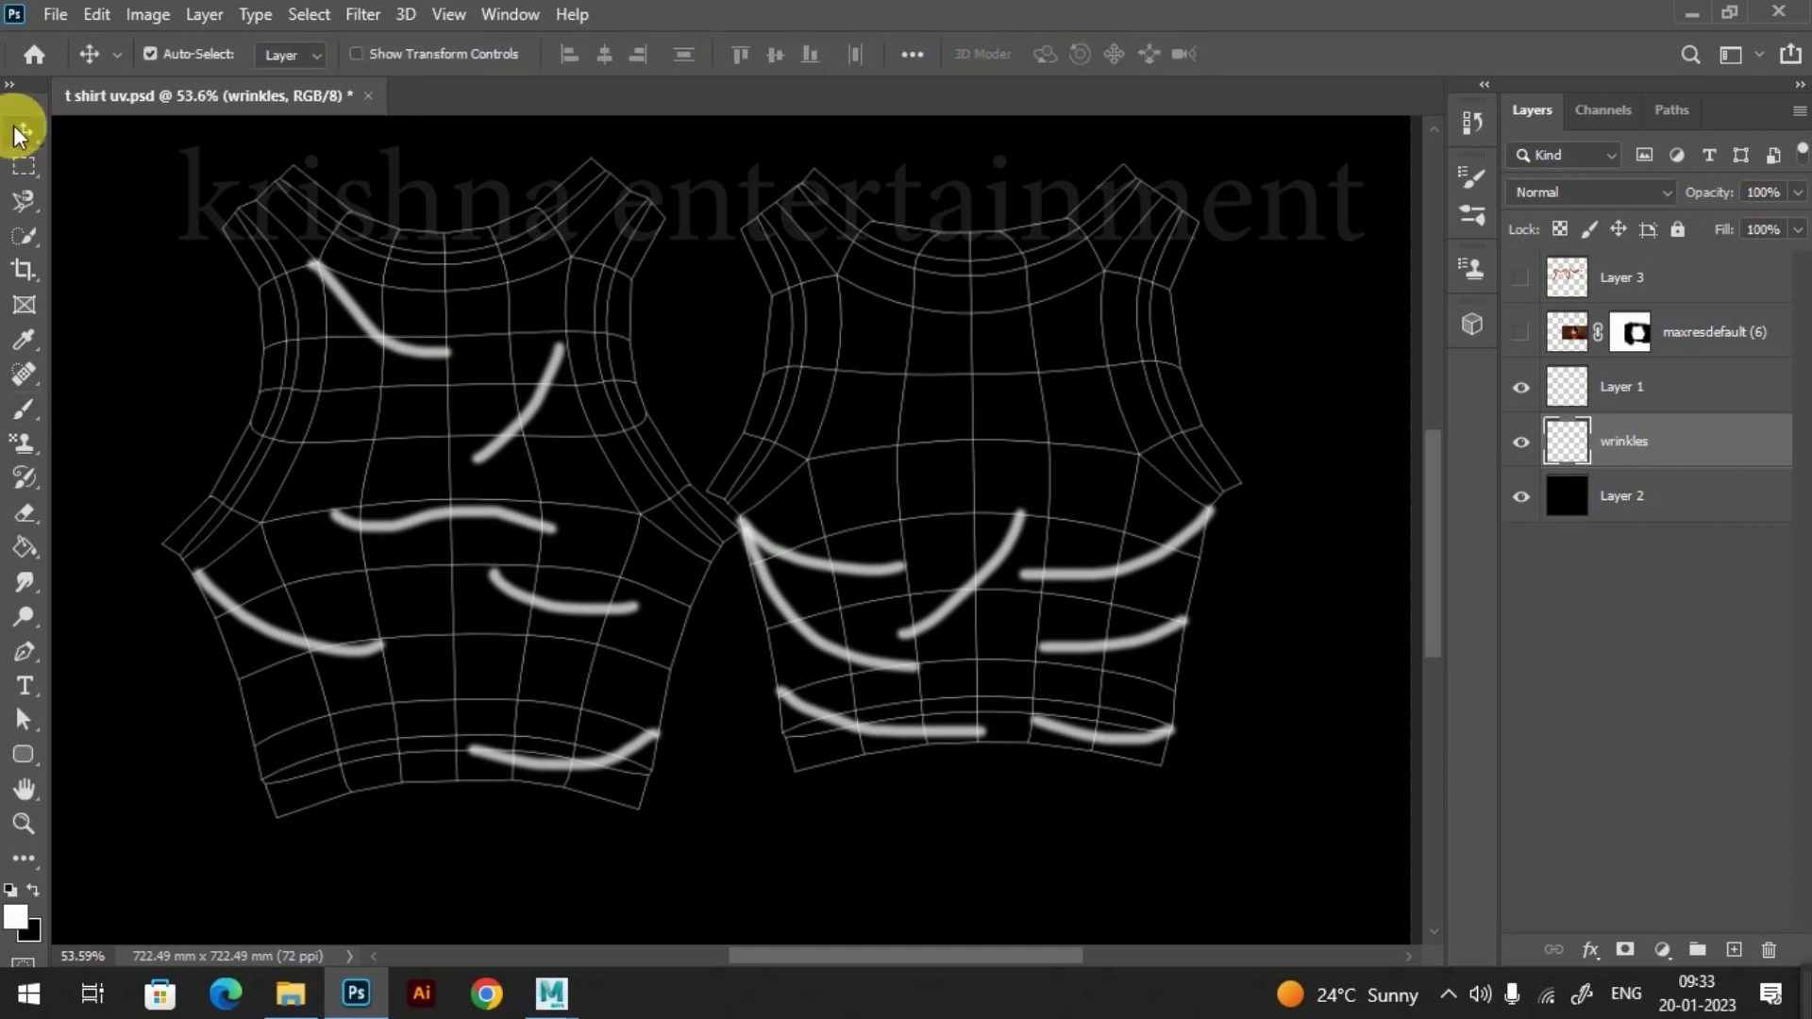
left_click(364, 15)
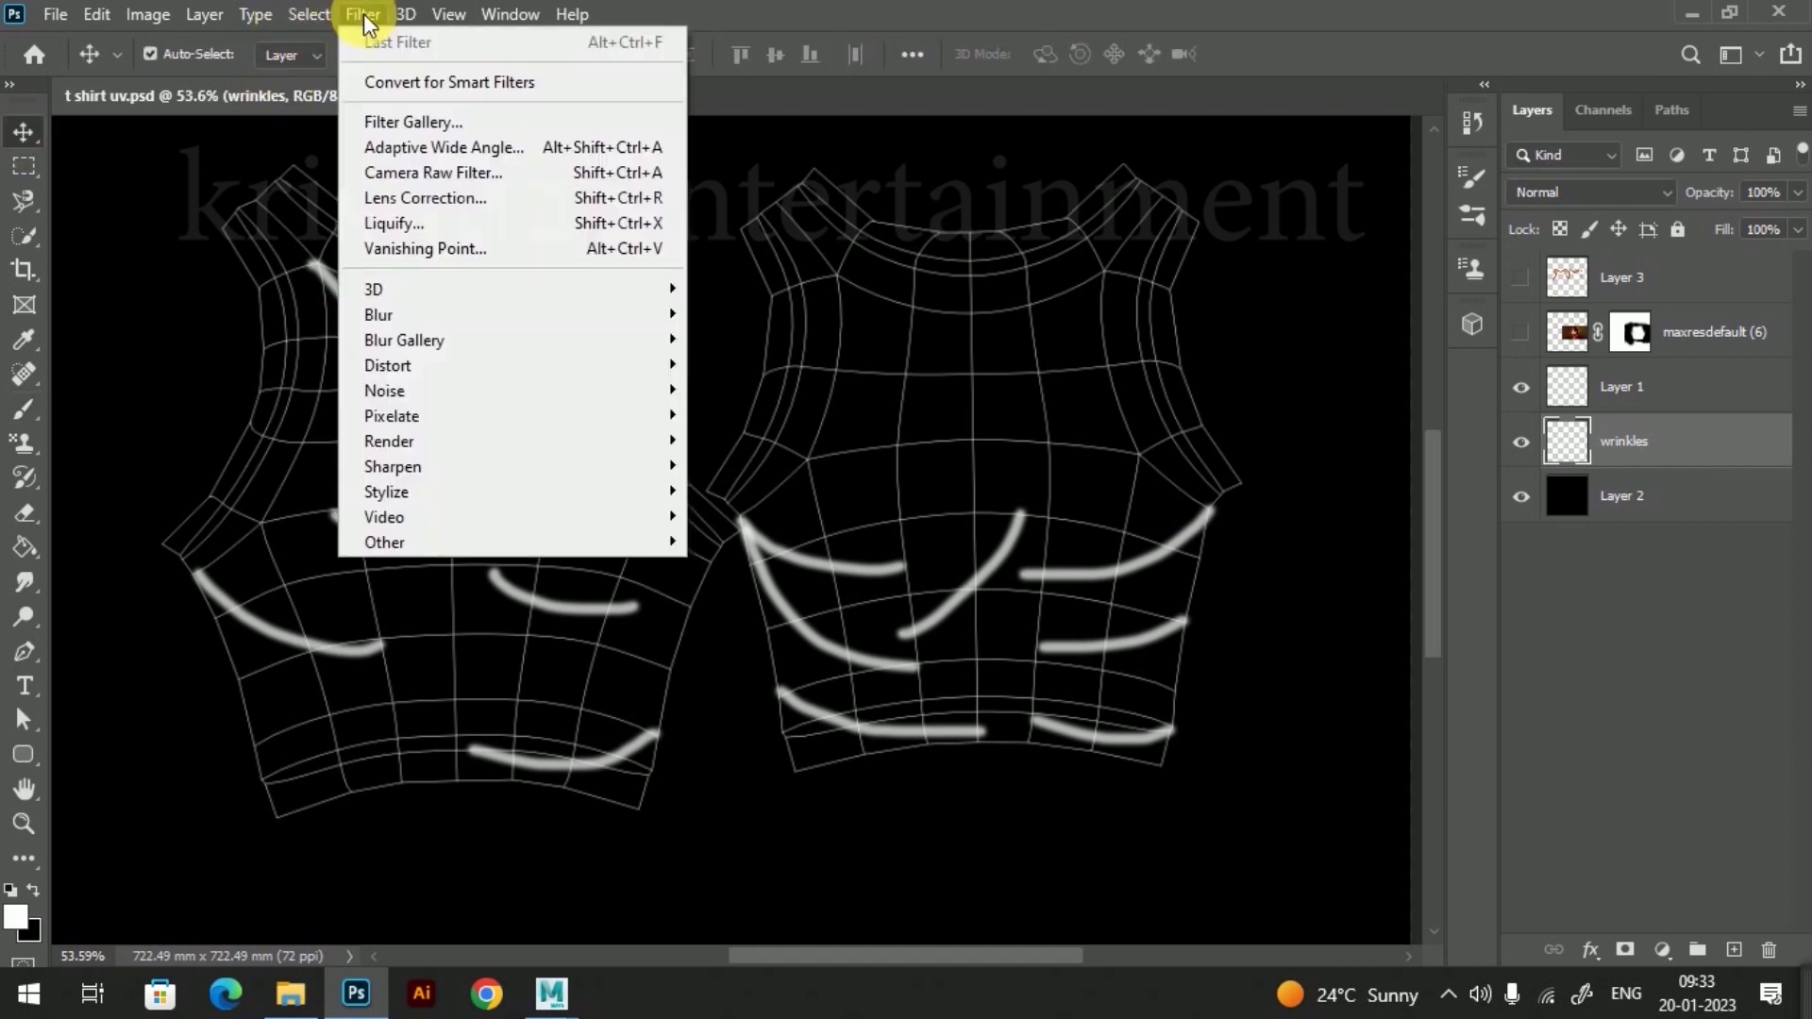
mouse_move(410, 314)
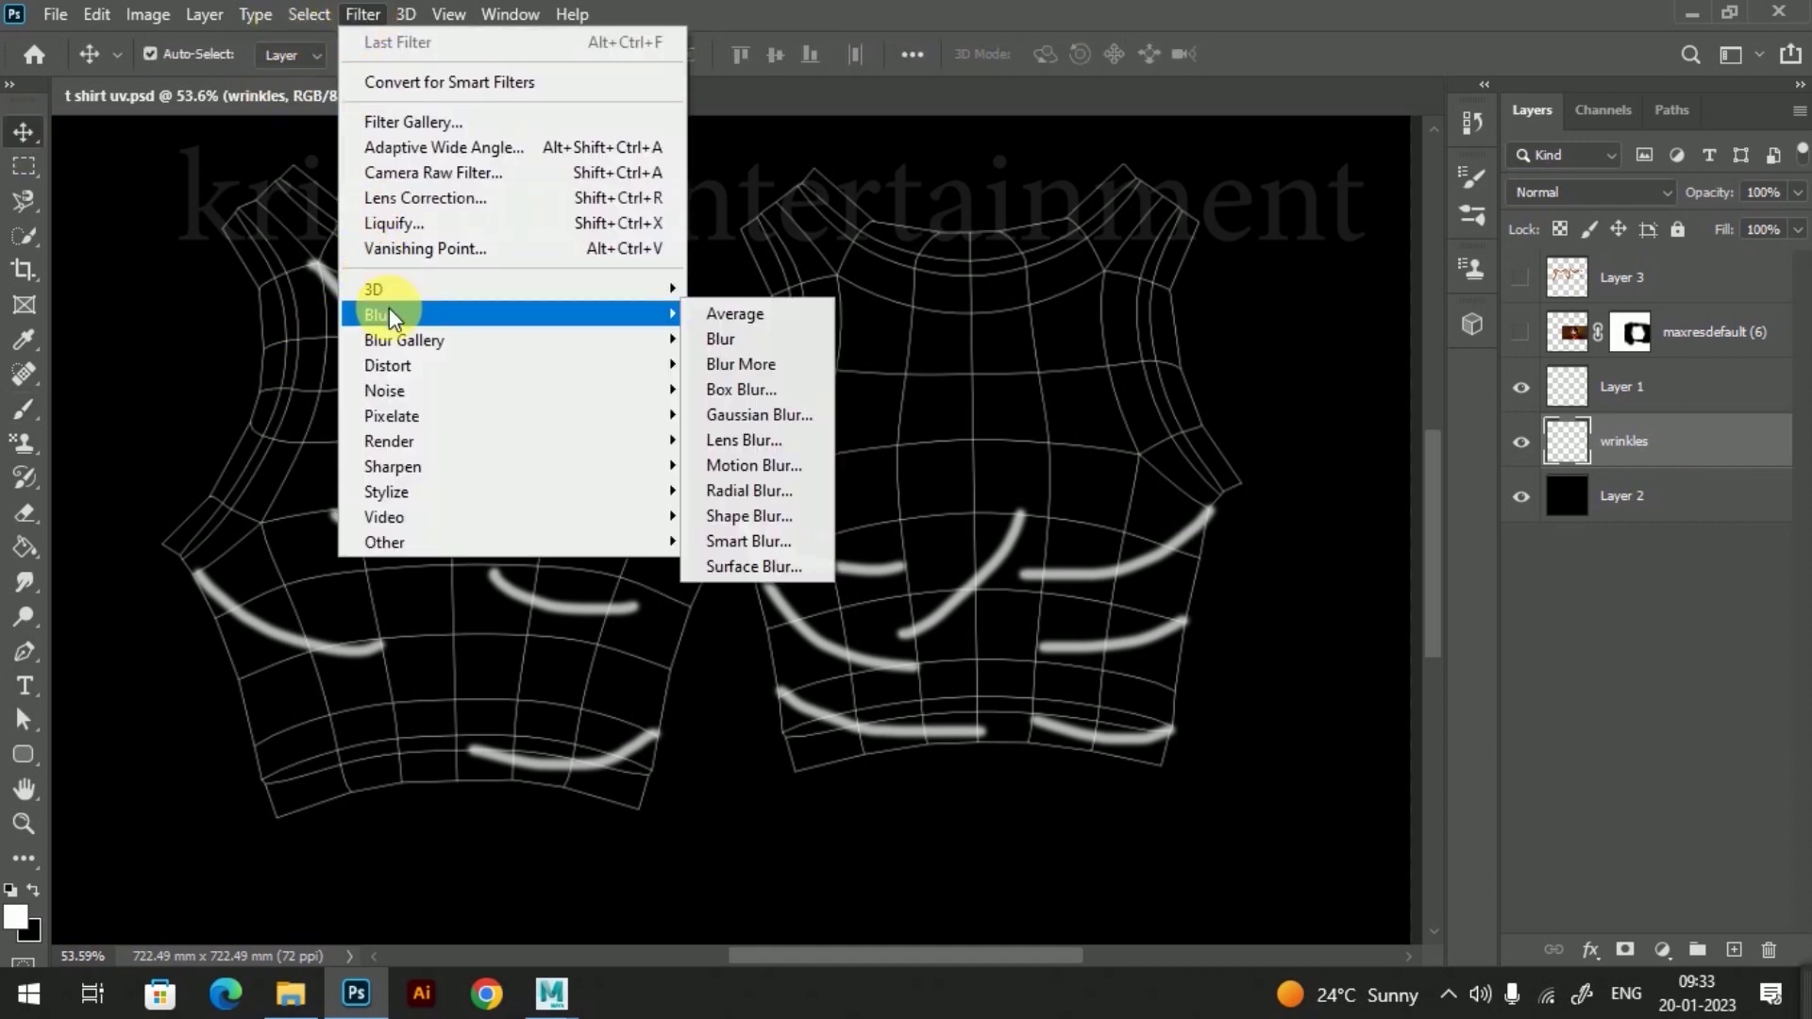
left_click(761, 415)
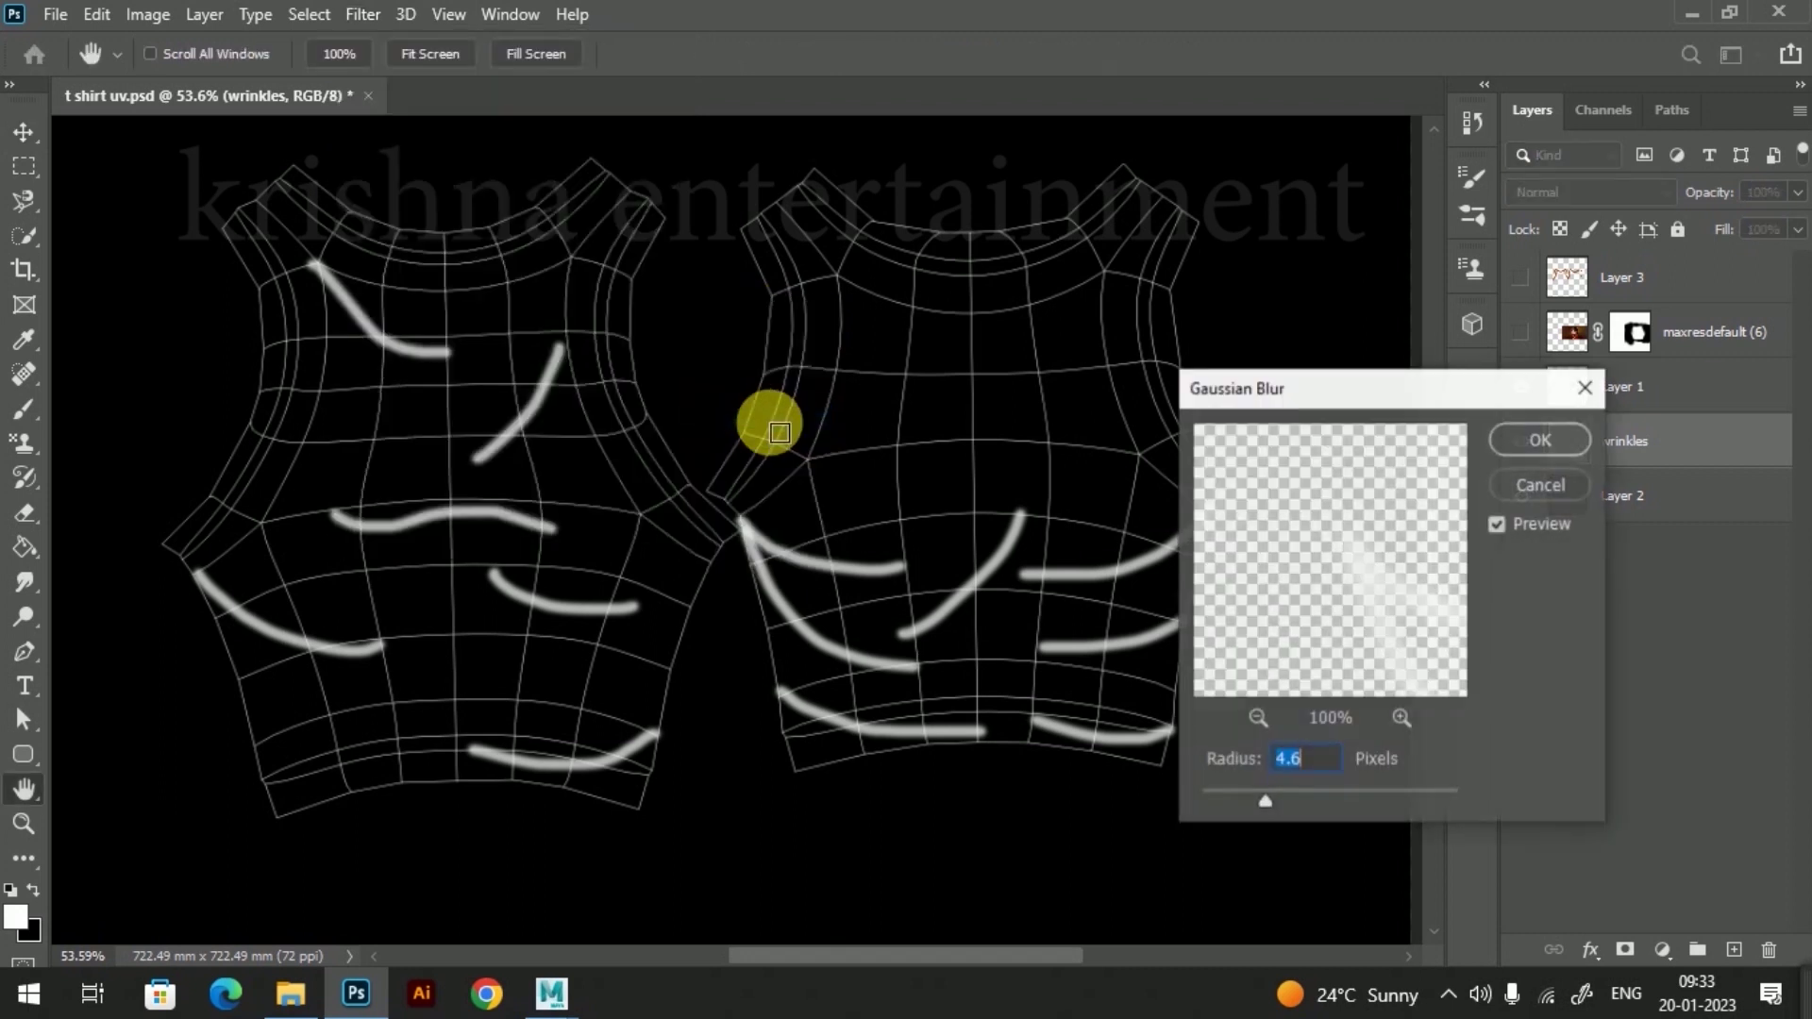
mouse_move(1266, 803)
left_mouse_down()
mouse_move(1311, 795)
mouse_move(1279, 796)
left_mouse_up()
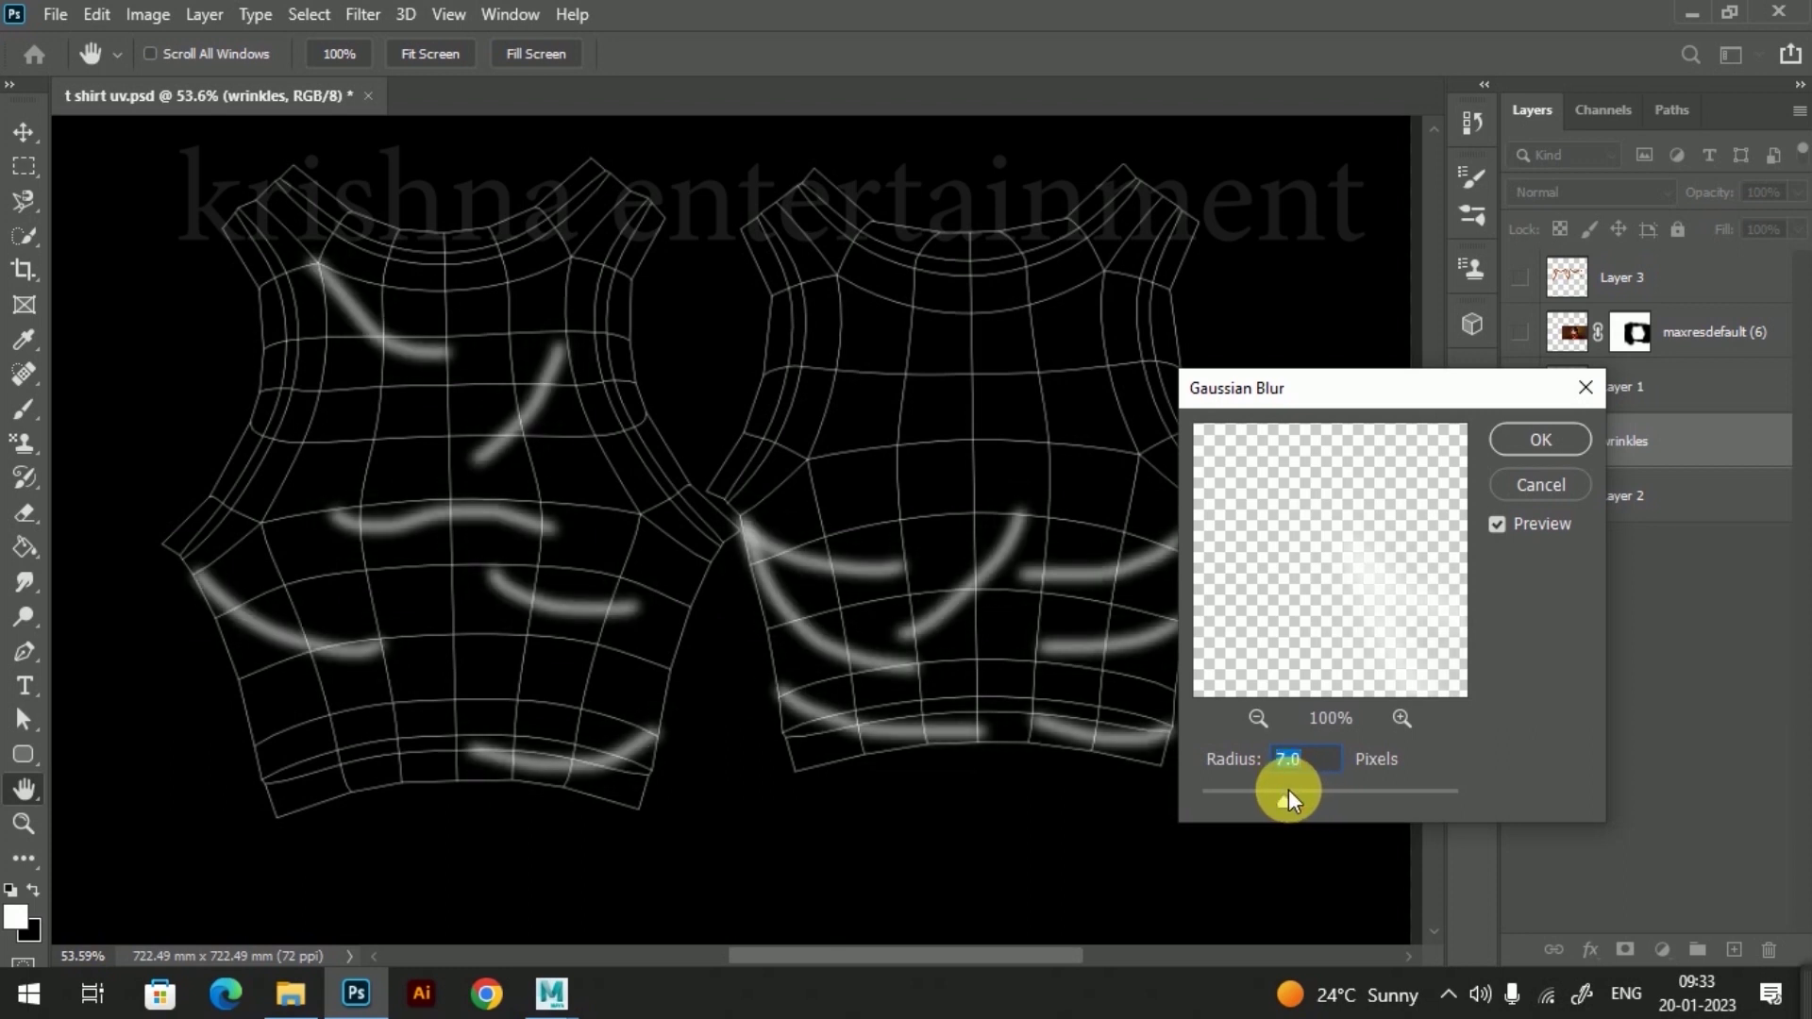
left_click(1536, 436)
scroll(1013, 653, "up", 2, "alt")
scroll(1012, 641, "down", 3, "alt")
scroll(1012, 632, "up", 2, "alt")
scroll(1019, 635, "down", 1, "alt")
scroll(1017, 635, "up", 1, "alt")
scroll(1017, 635, "down", 1, "alt")
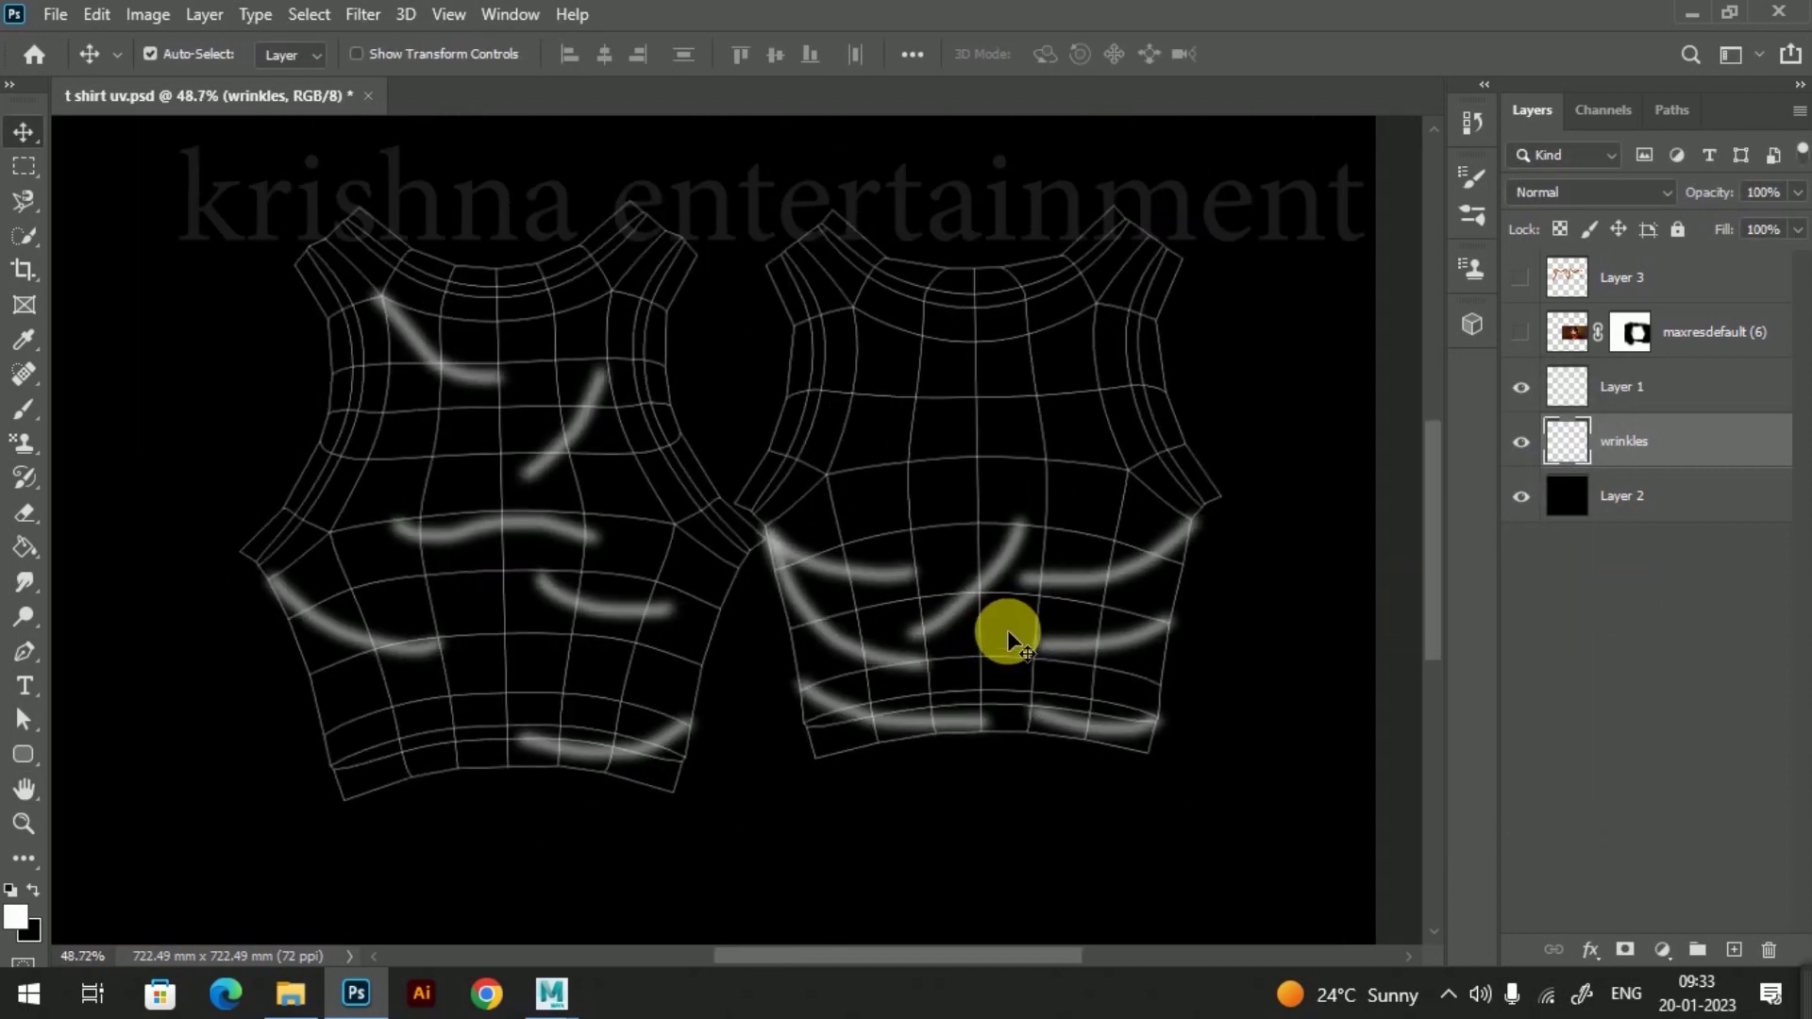
scroll(1009, 641, "up", 2, "alt")
scroll(1002, 630, "down", 2, "alt")
scroll(1002, 630, "up", 1, "alt")
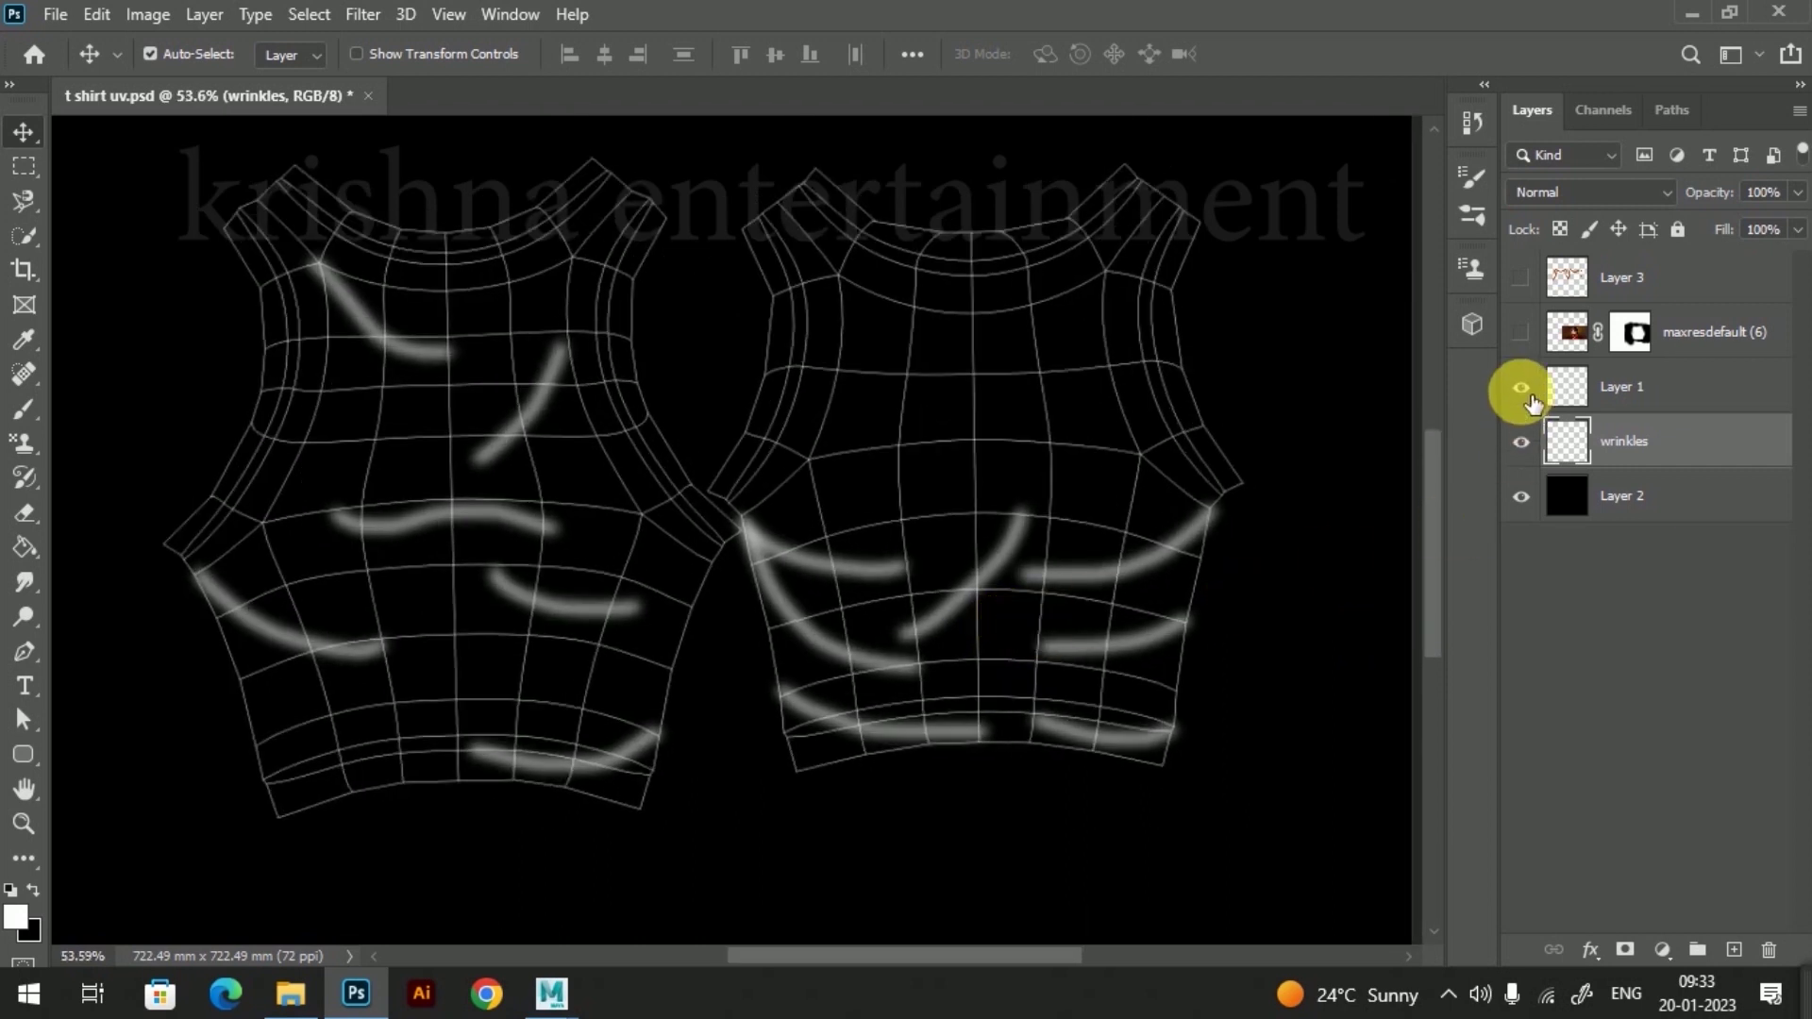
Step: Hide the Layer 1 UV wireframe so only wrinkle strokes on black remain
left_click(1520, 388)
scroll(915, 547, "down", 2, "alt")
scroll(910, 543, "up", 3, "alt")
scroll(910, 543, "down", 1, "alt")
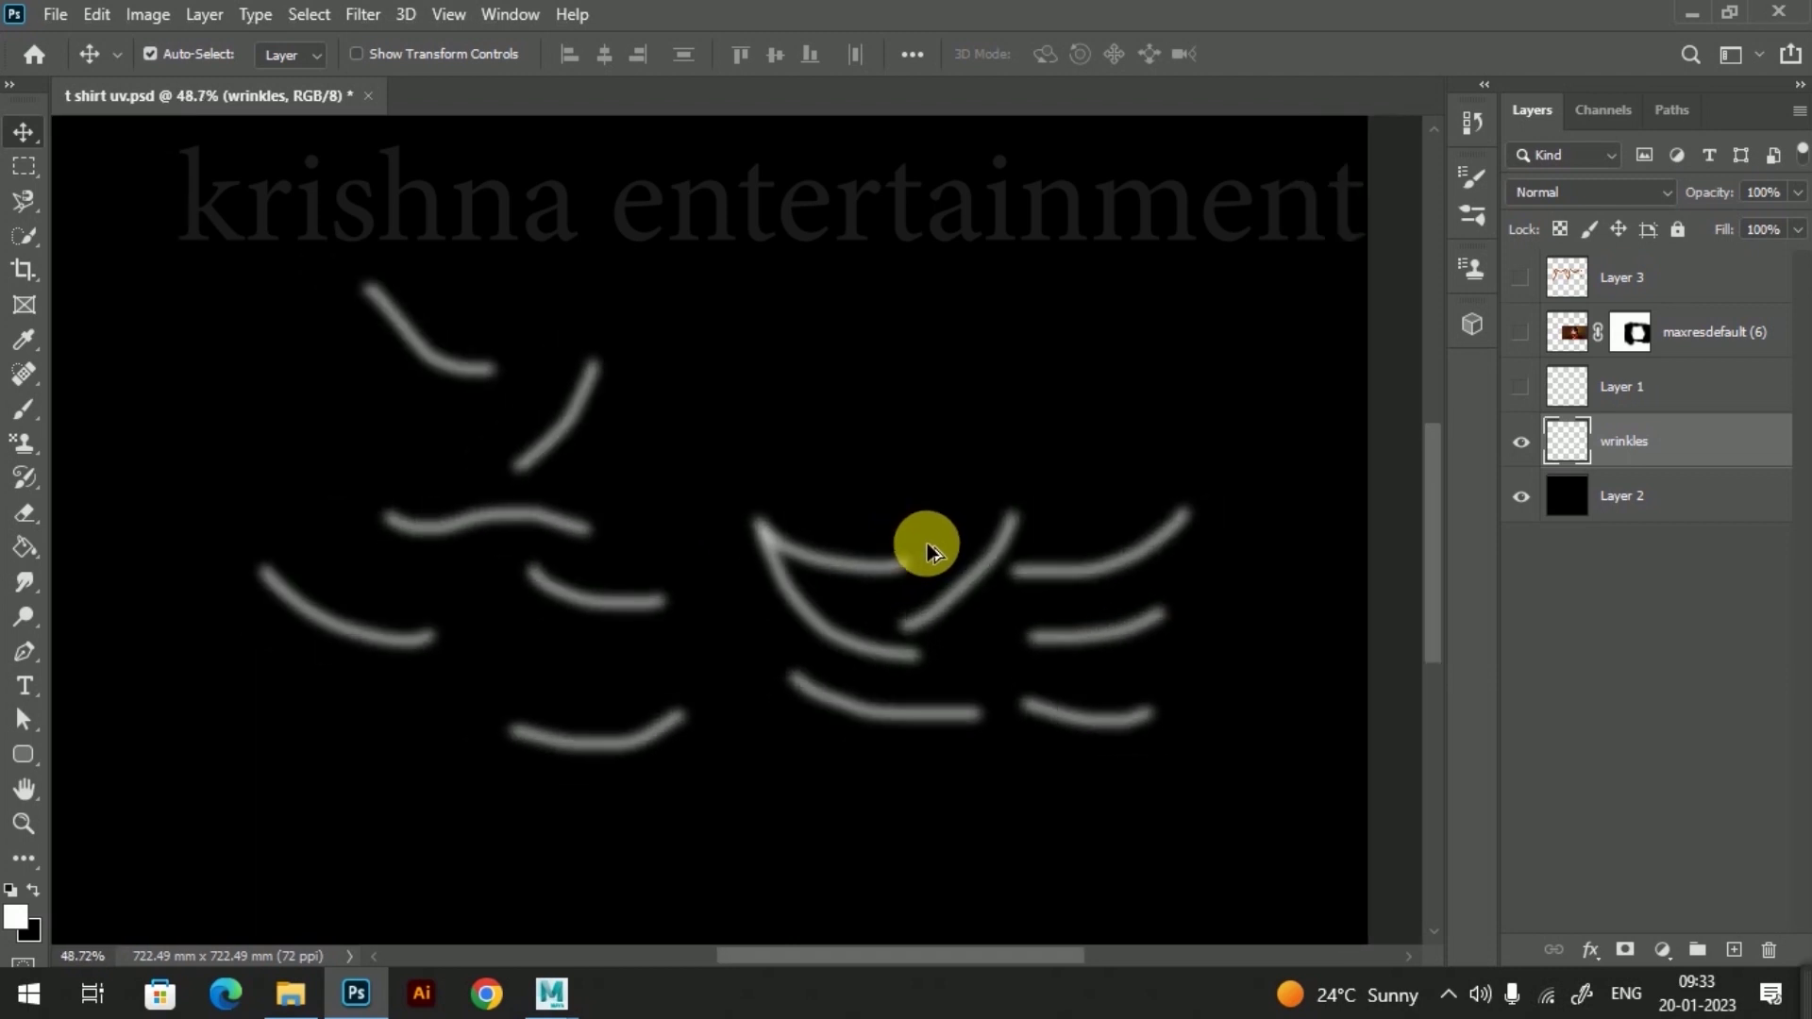
Step: Start a Save As of the image to this computer
left_click(54, 14)
left_click(144, 339)
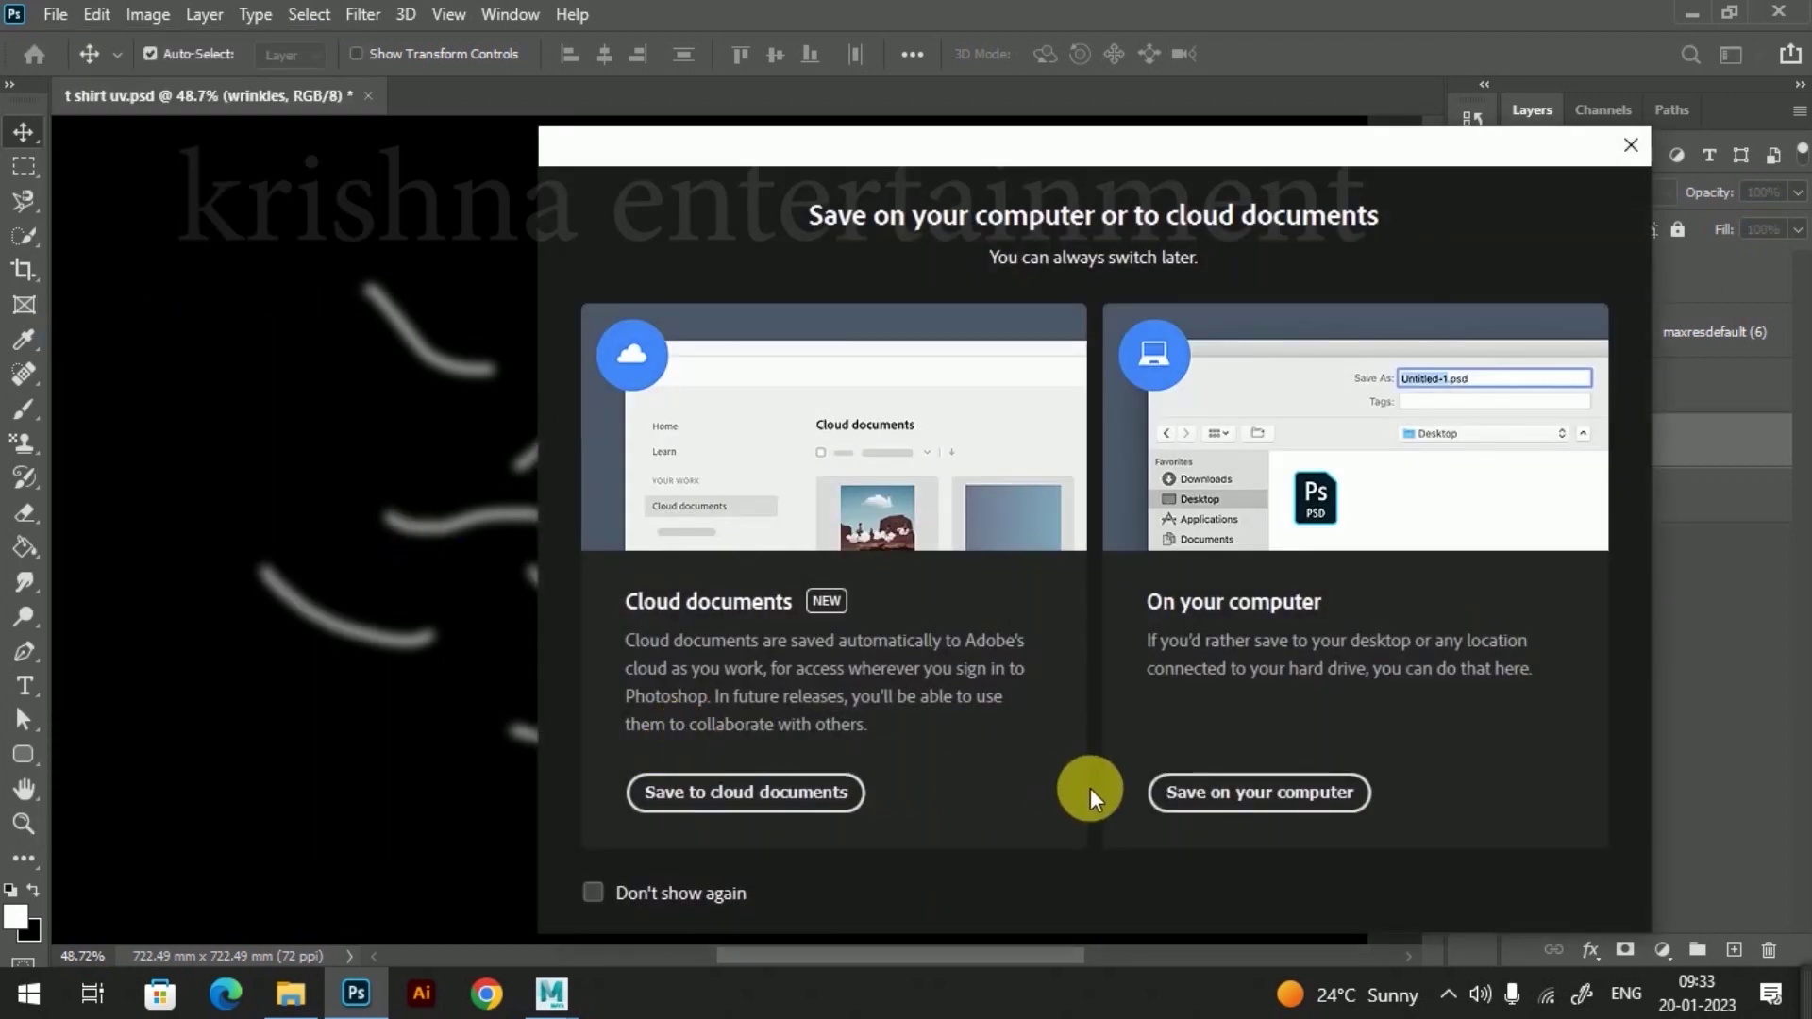
left_click(1267, 799)
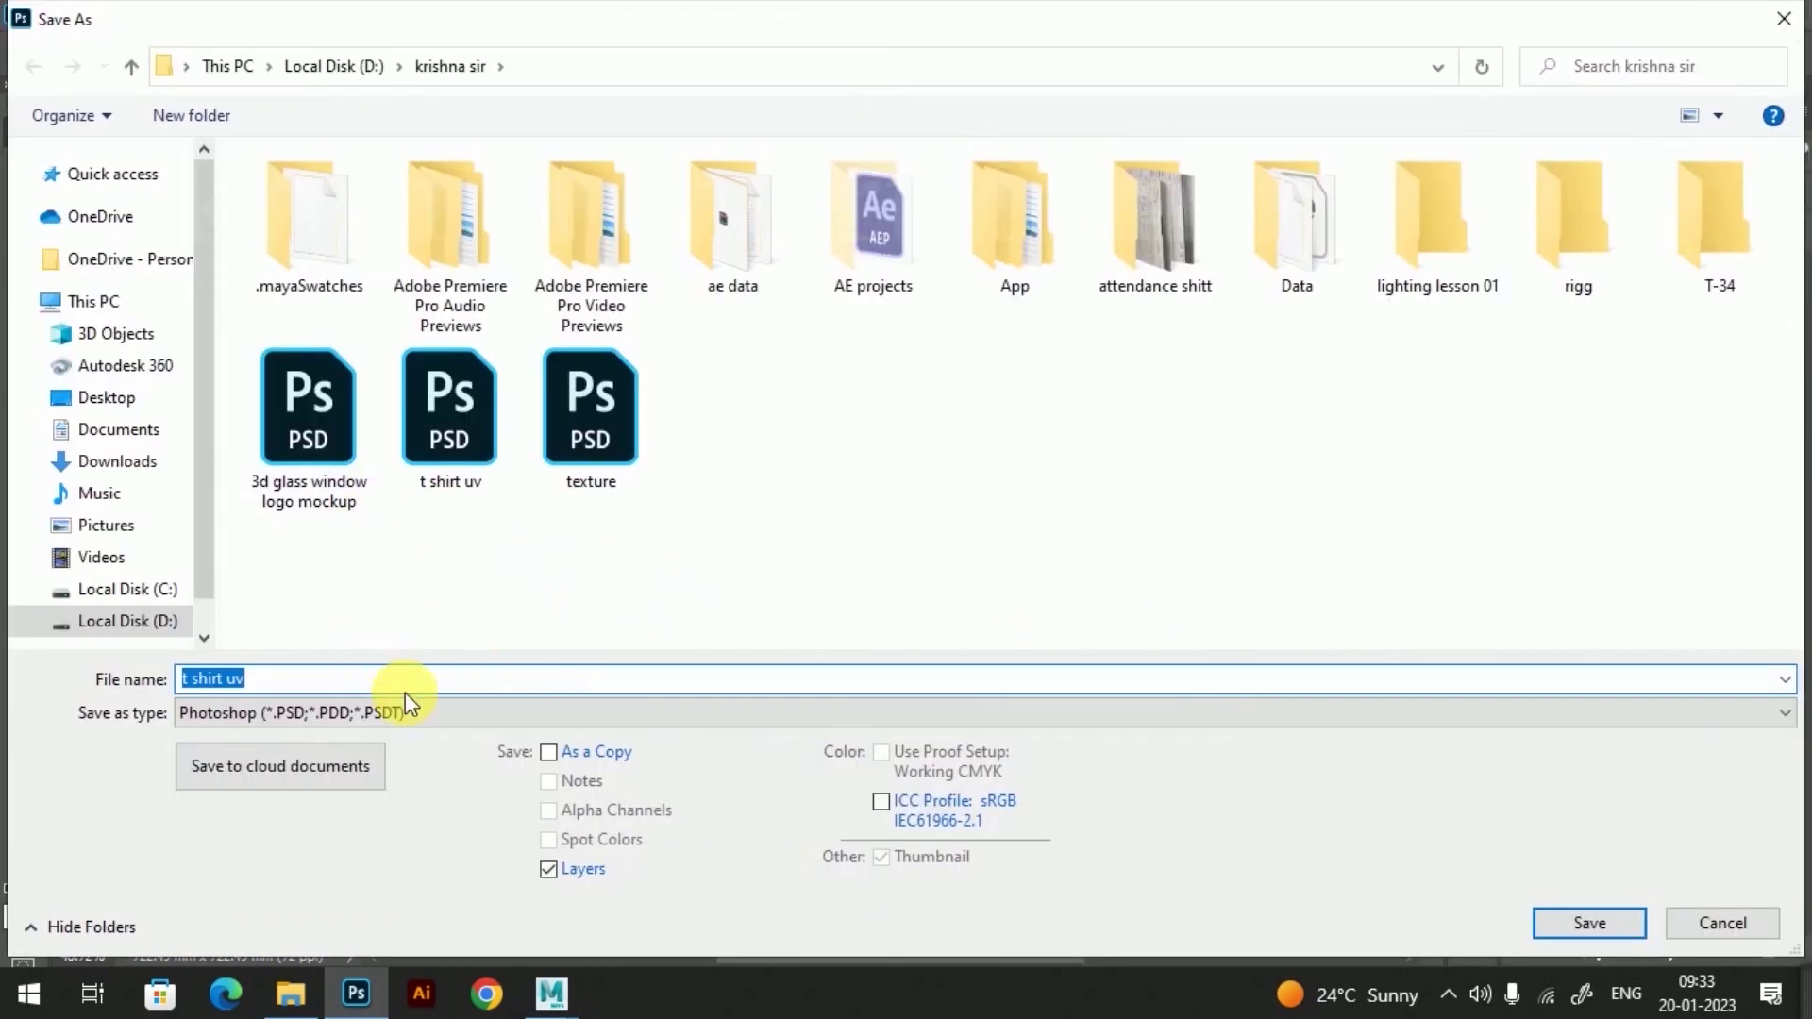
Step: Save the image to the Desktop as JPEG 't shirt bump' at maximum quality 12
left_click(421, 720)
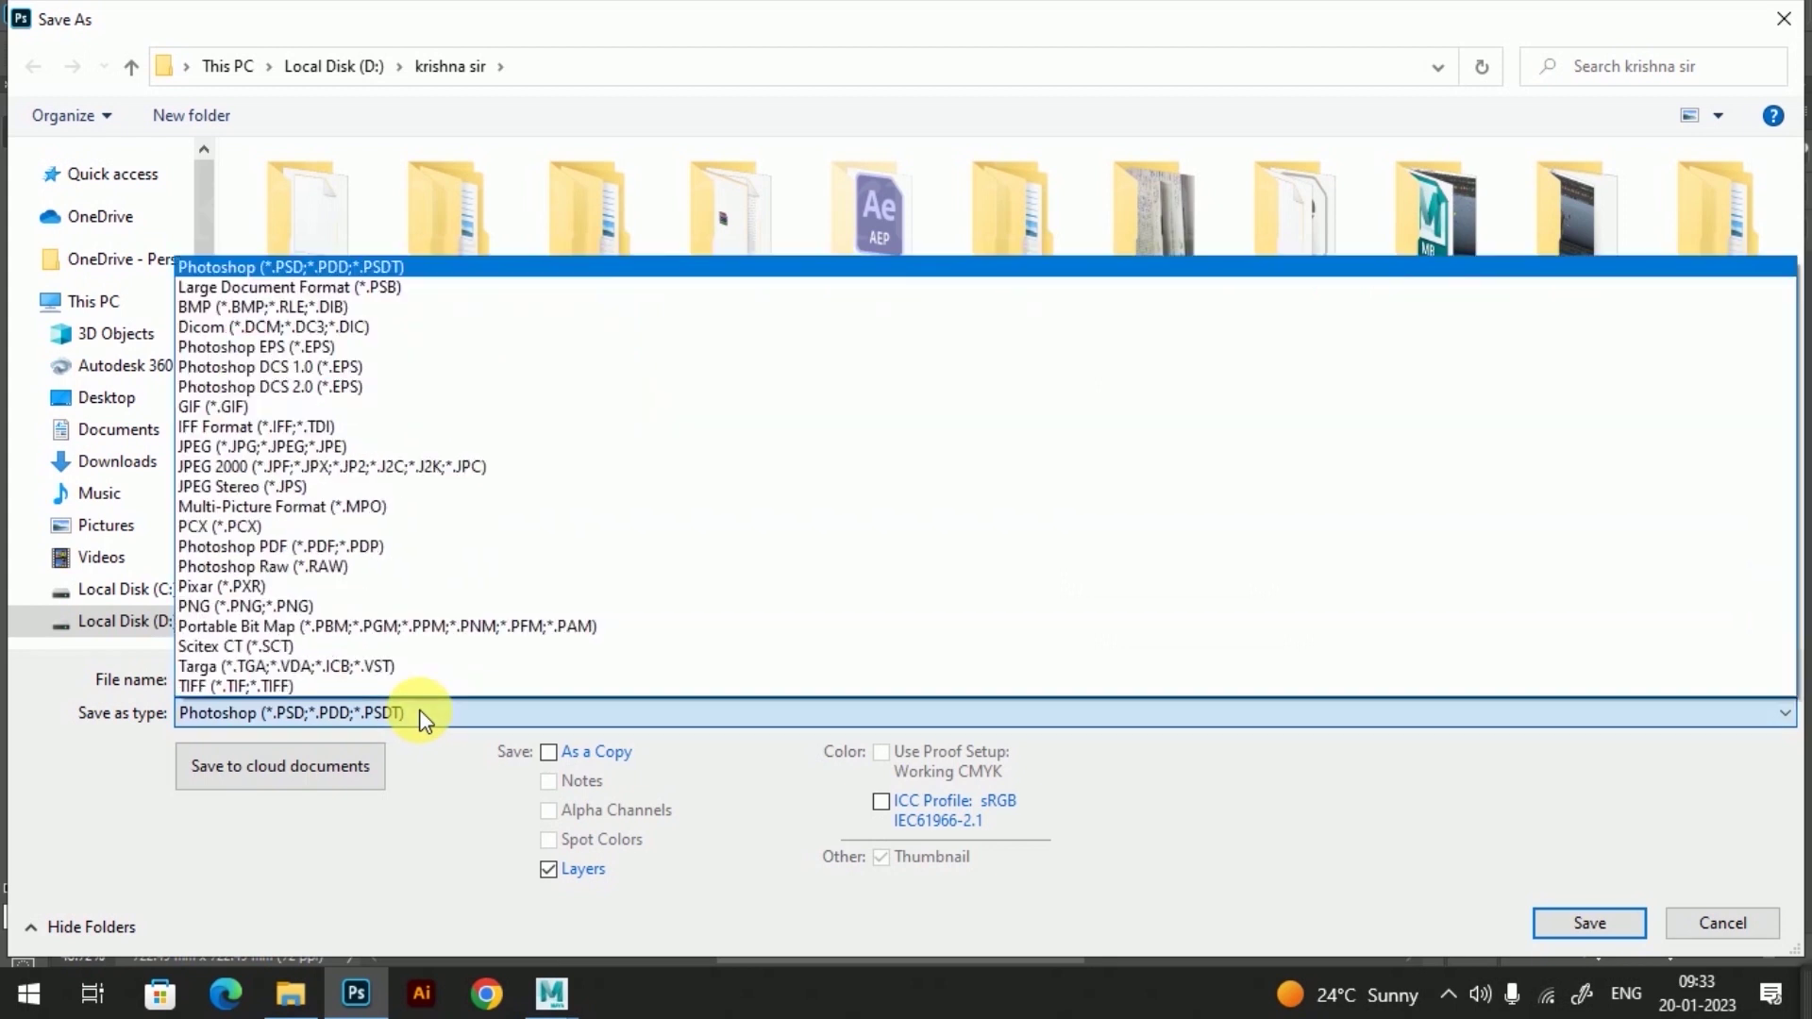
left_click(347, 452)
left_click(302, 686)
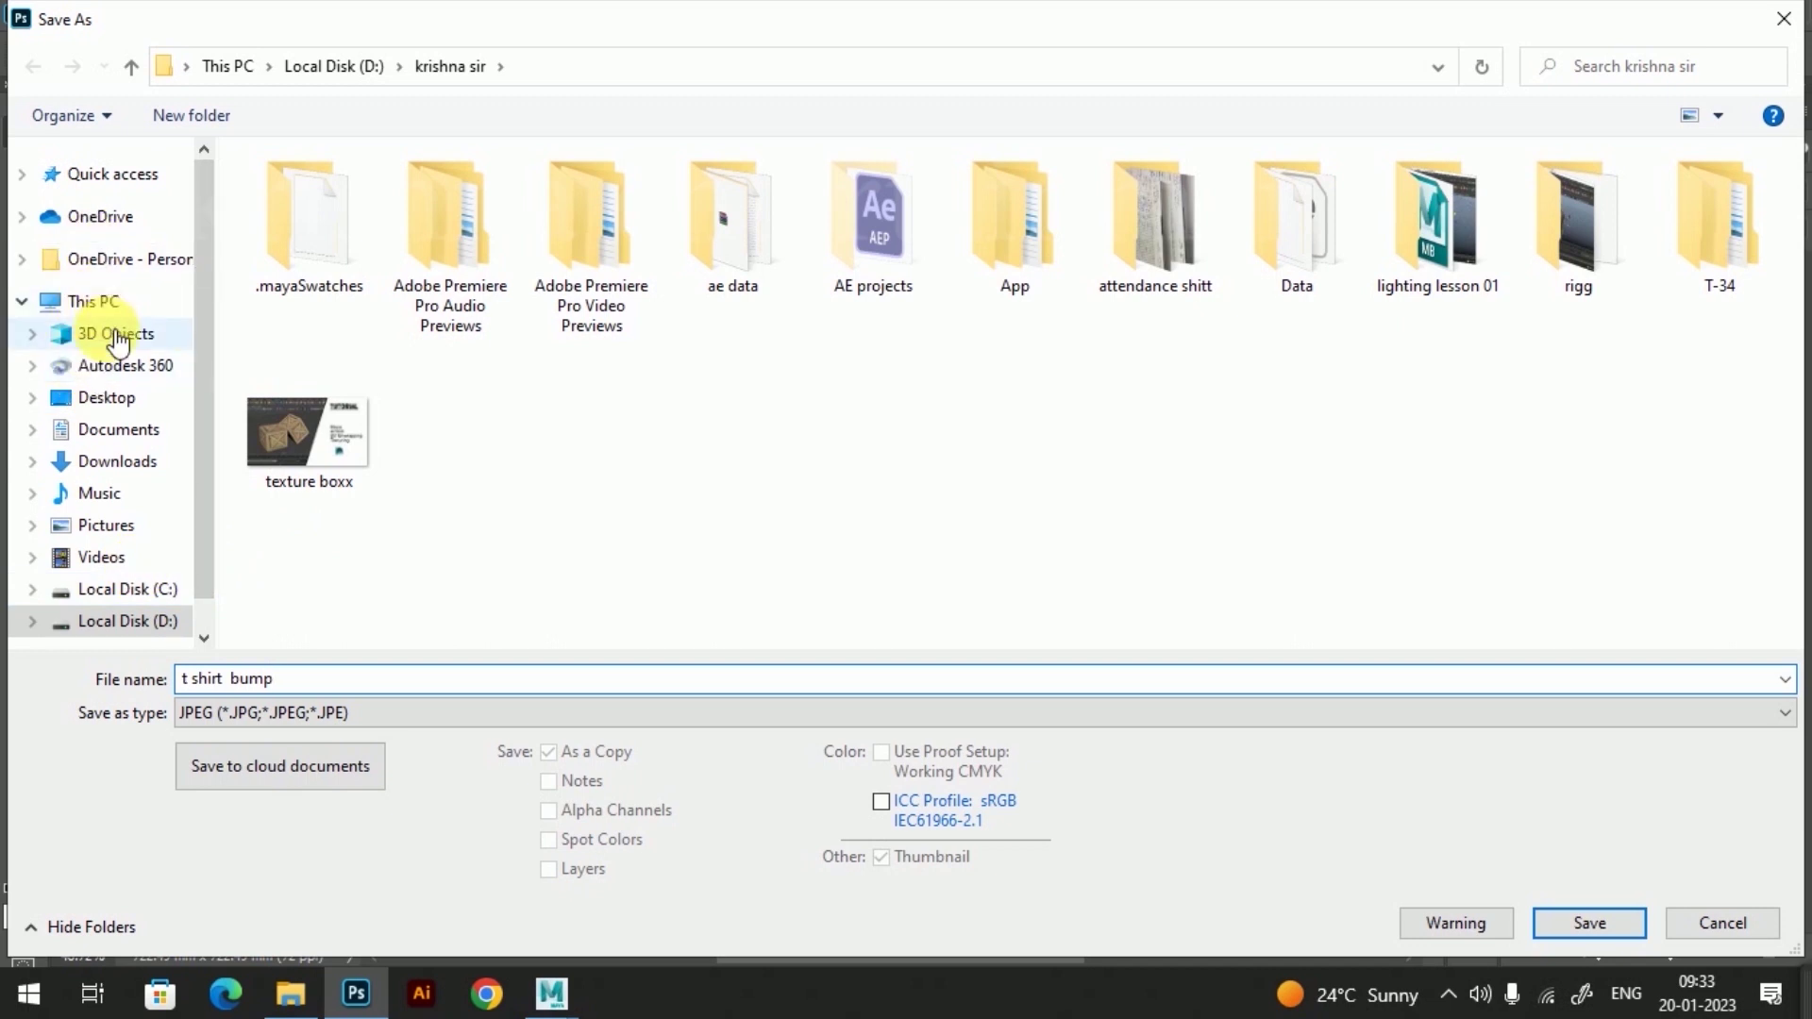
left_click(130, 408)
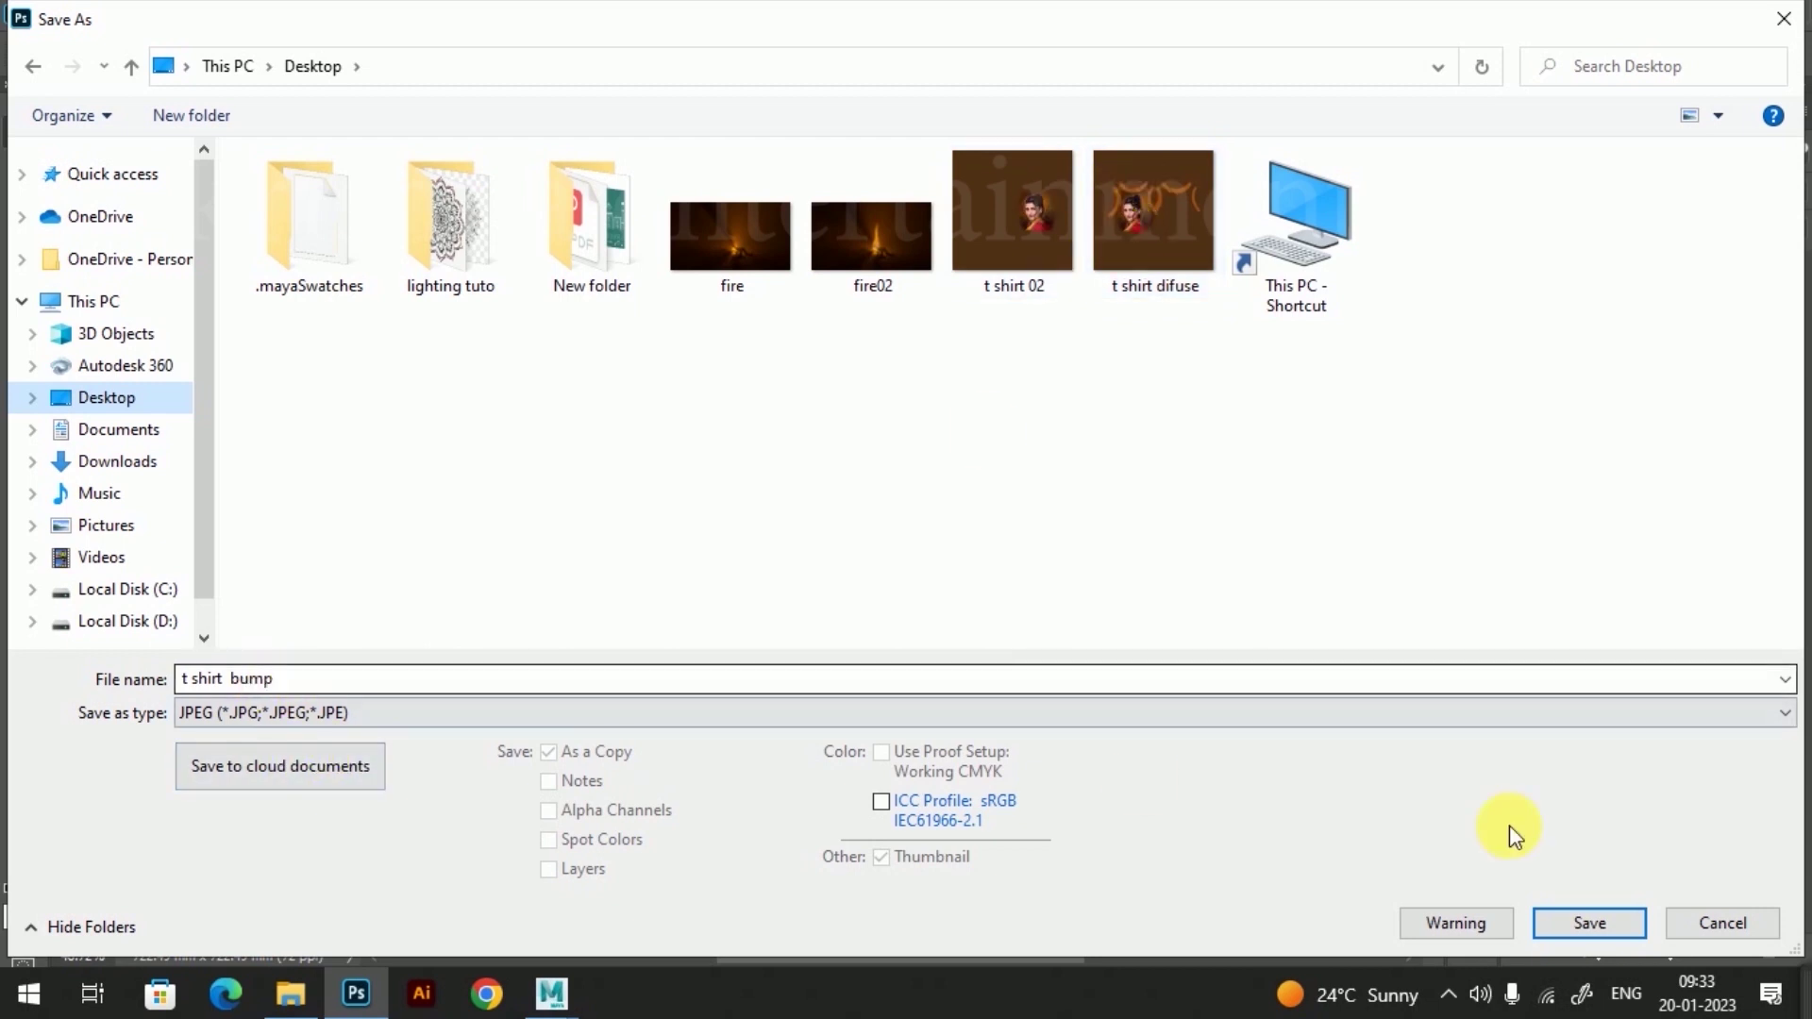
left_click(1582, 923)
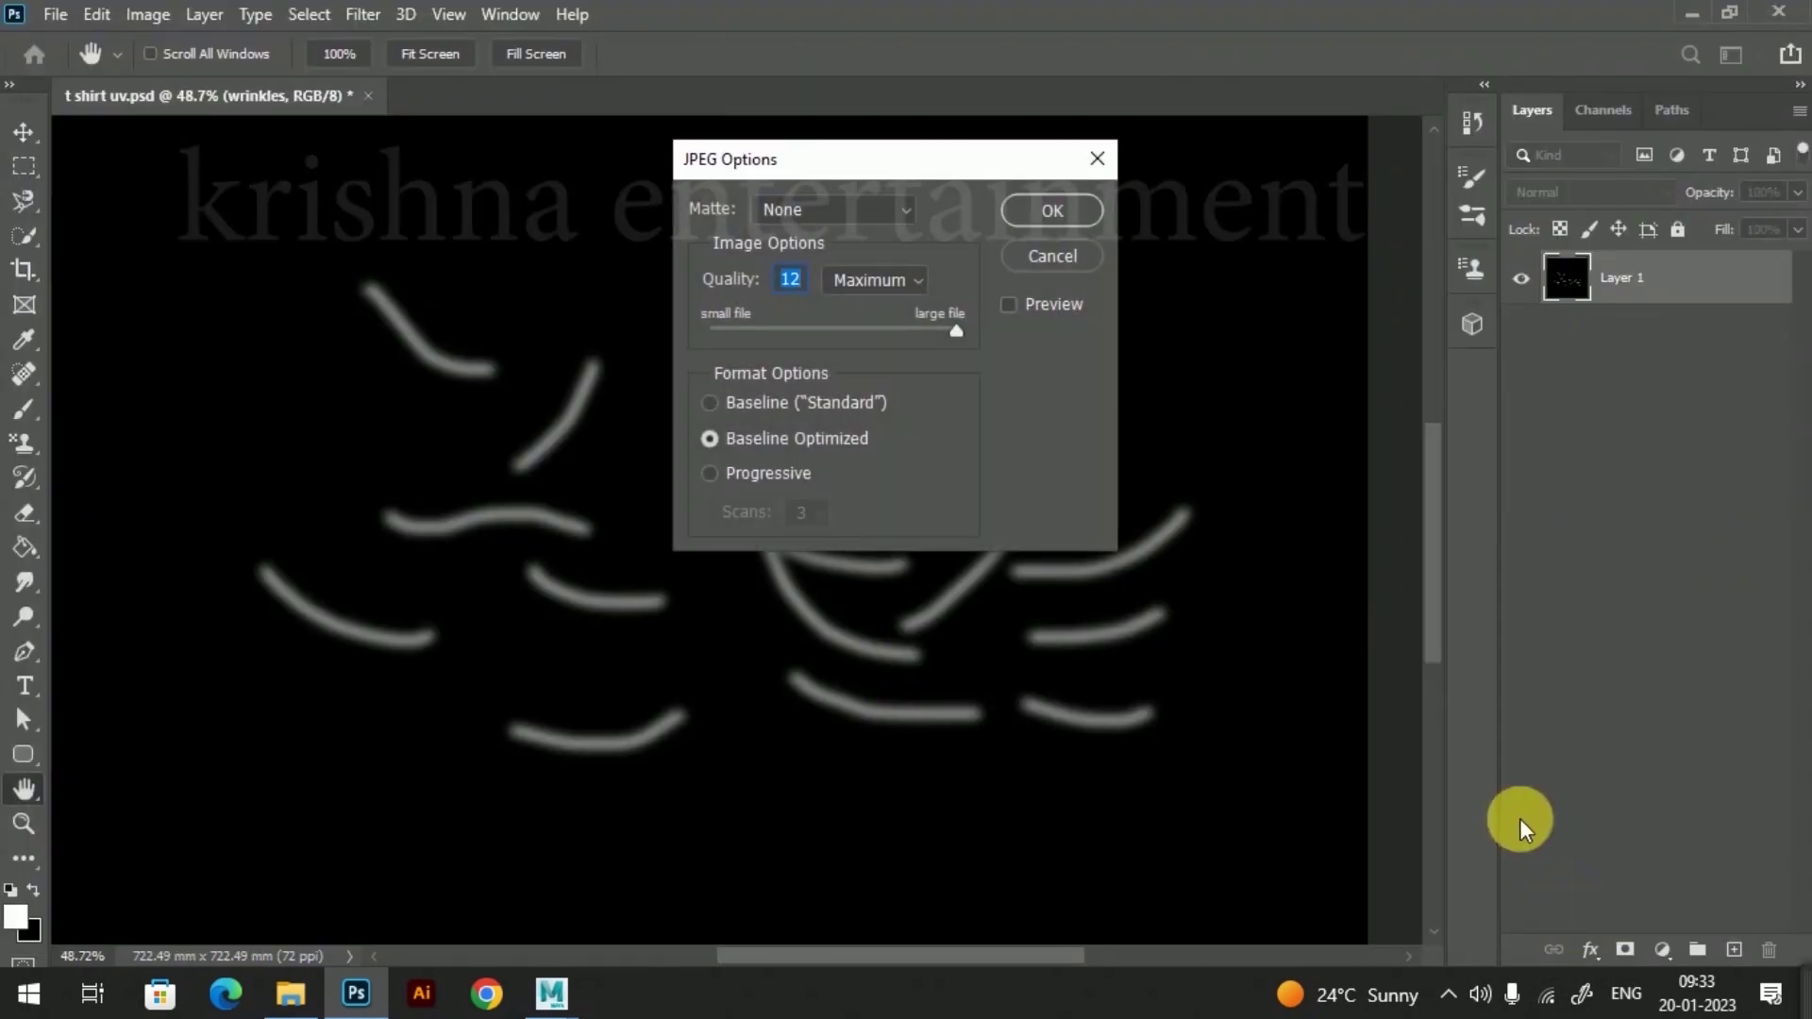
left_click(1052, 210)
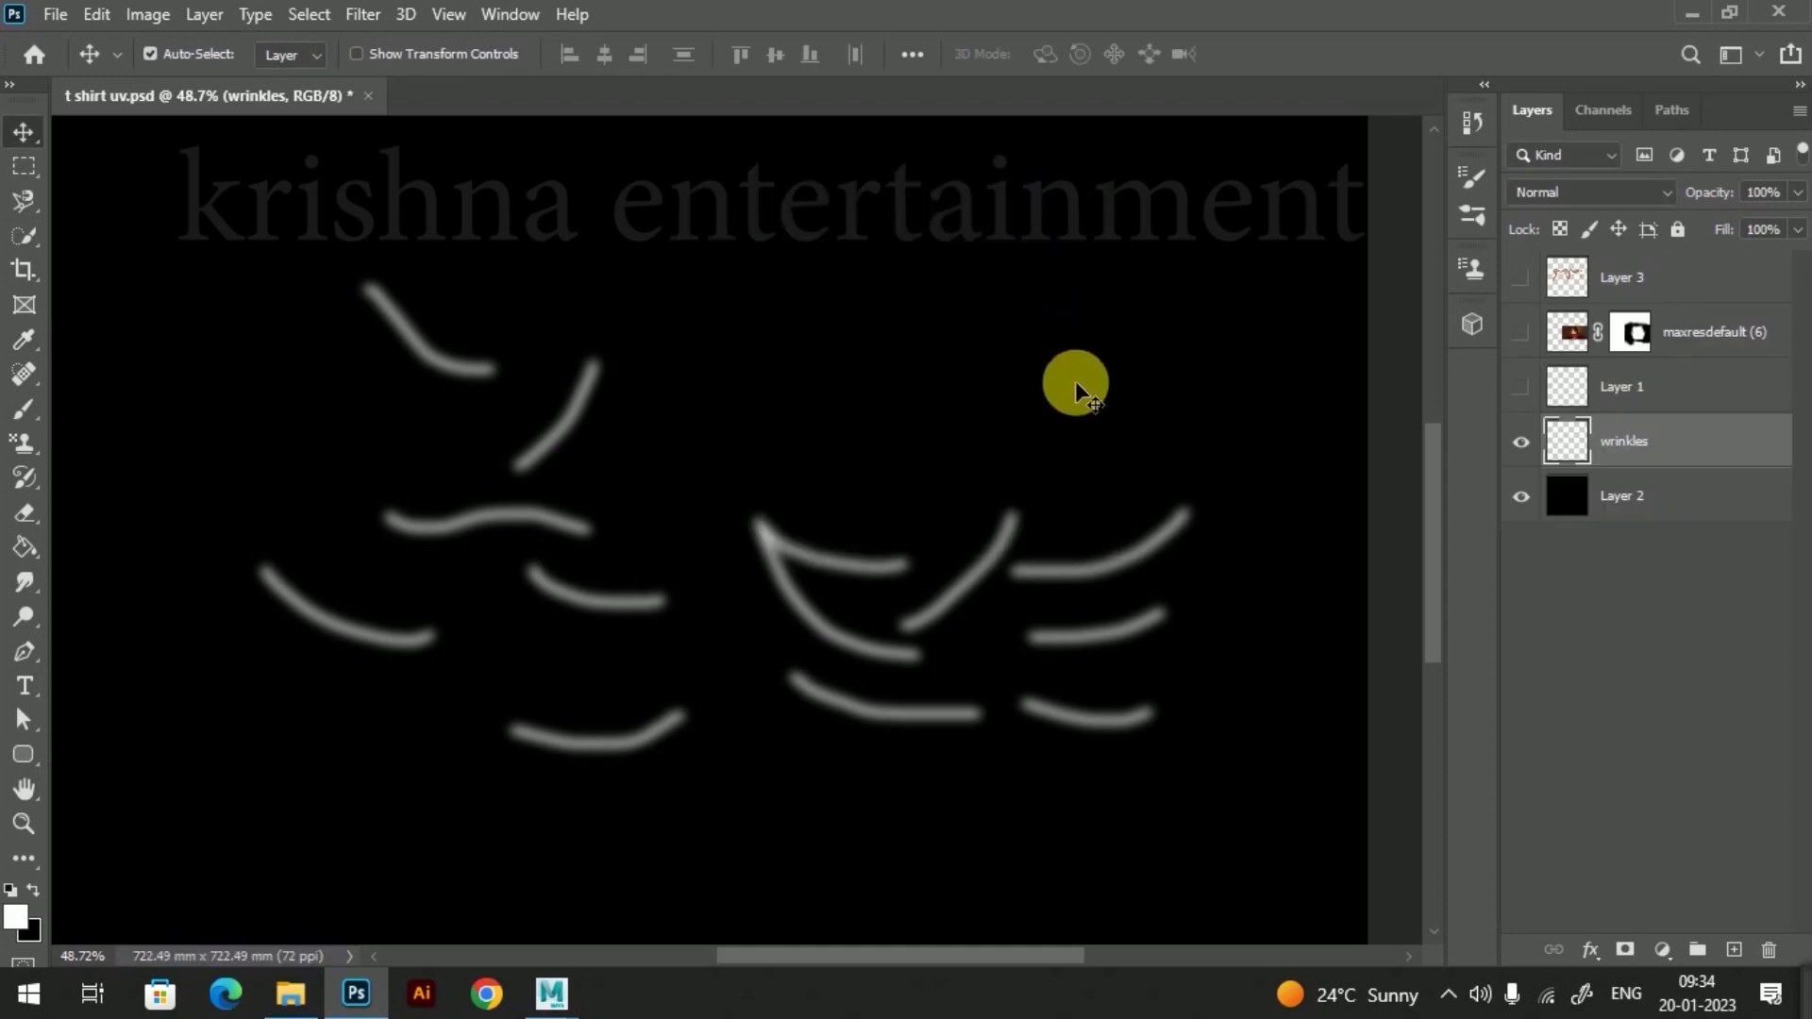
Step: Return to Maya, orbit to face the shirt and select the shirt mesh
left_click(1694, 17)
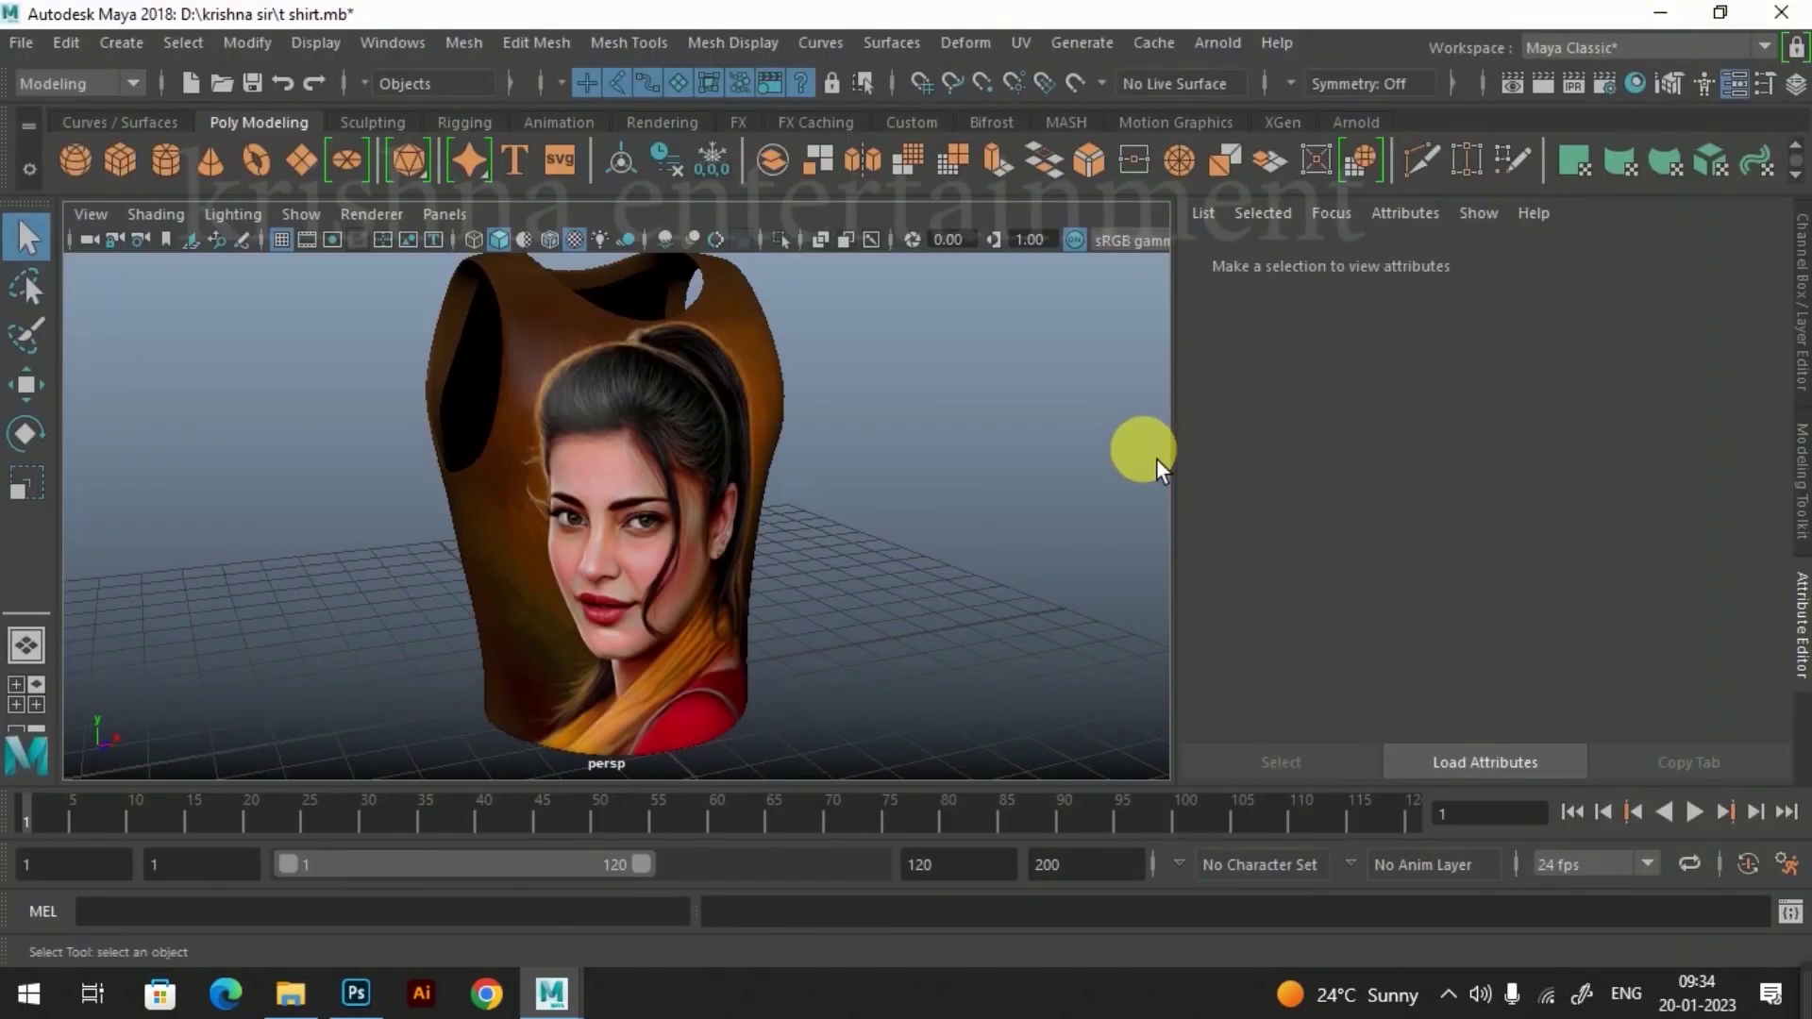
mouse_move(969, 523)
left_mouse_down("alt")
mouse_move(809, 538)
mouse_move(821, 594)
left_mouse_up("alt")
scroll(755, 618, "up", 5)
middle_click_drag(755, 618, 864, 631, "alt")
mouse_move(864, 630)
left_mouse_down("alt")
mouse_move(922, 626)
mouse_move(869, 598)
mouse_move(877, 618)
left_mouse_up("alt")
left_click(828, 582)
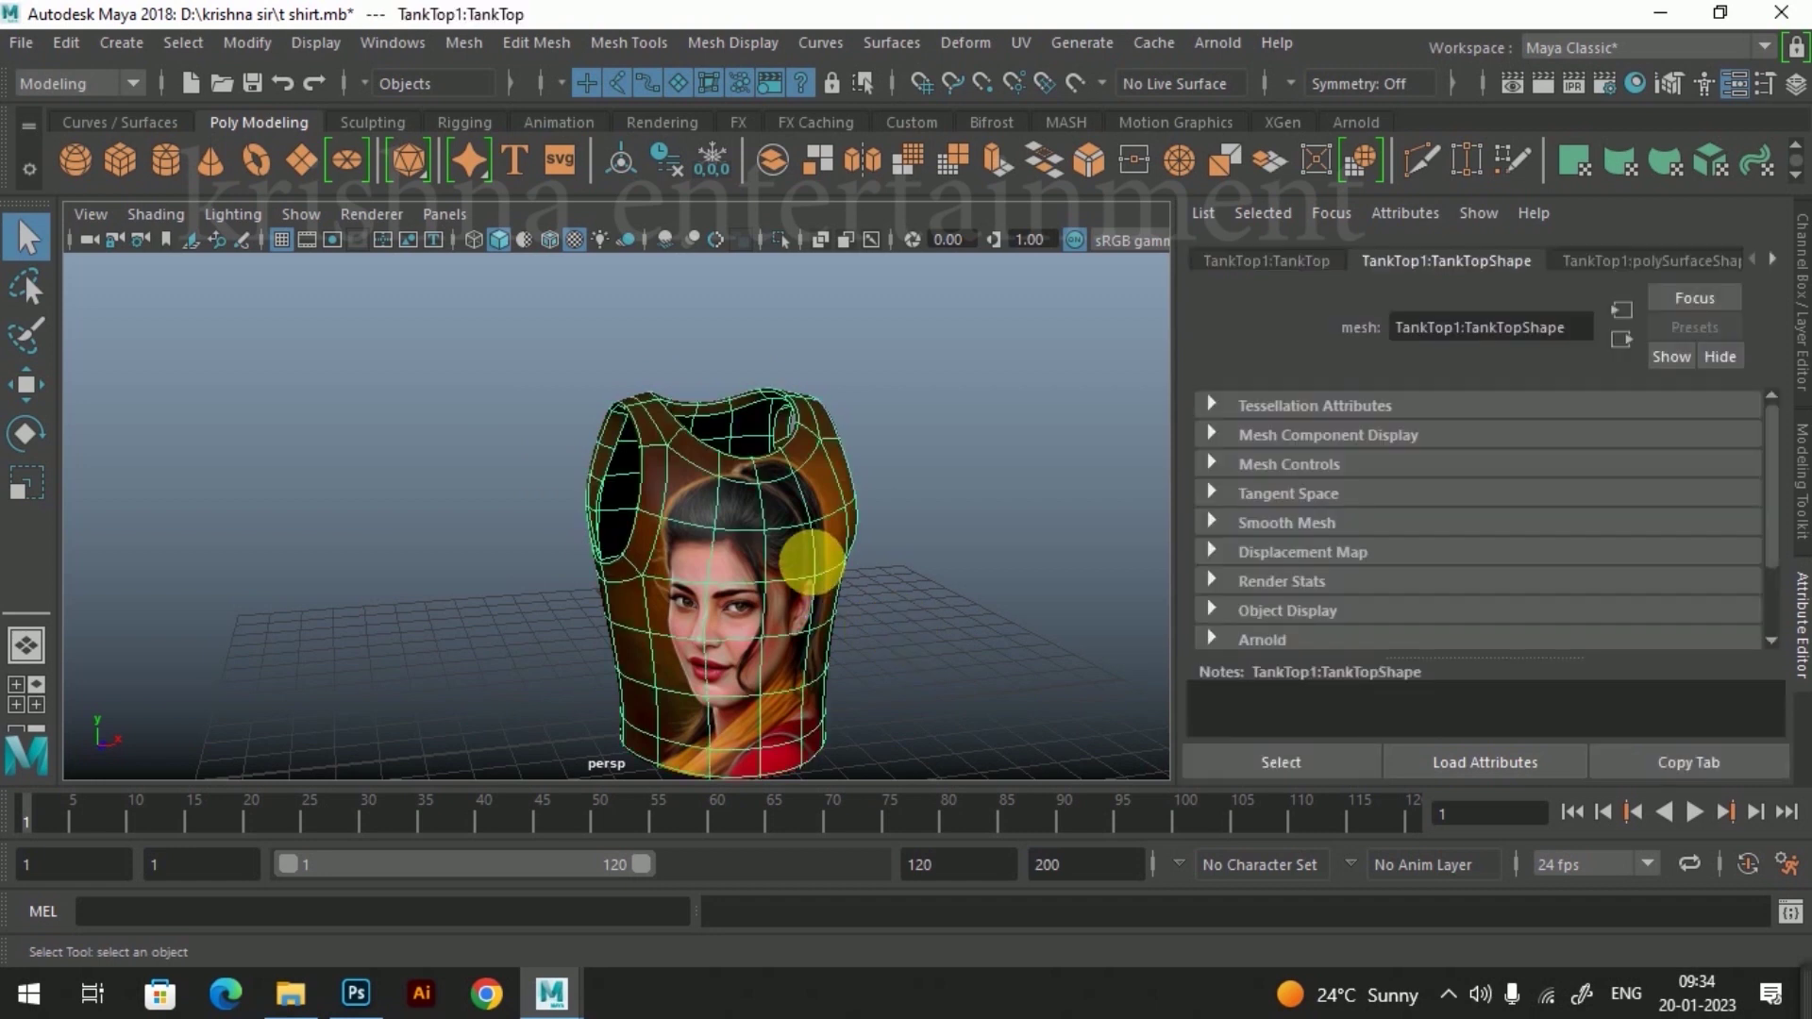
key("w")
mouse_move(869, 614)
left_mouse_down("alt")
mouse_move(881, 586)
mouse_move(913, 618)
left_mouse_up("alt")
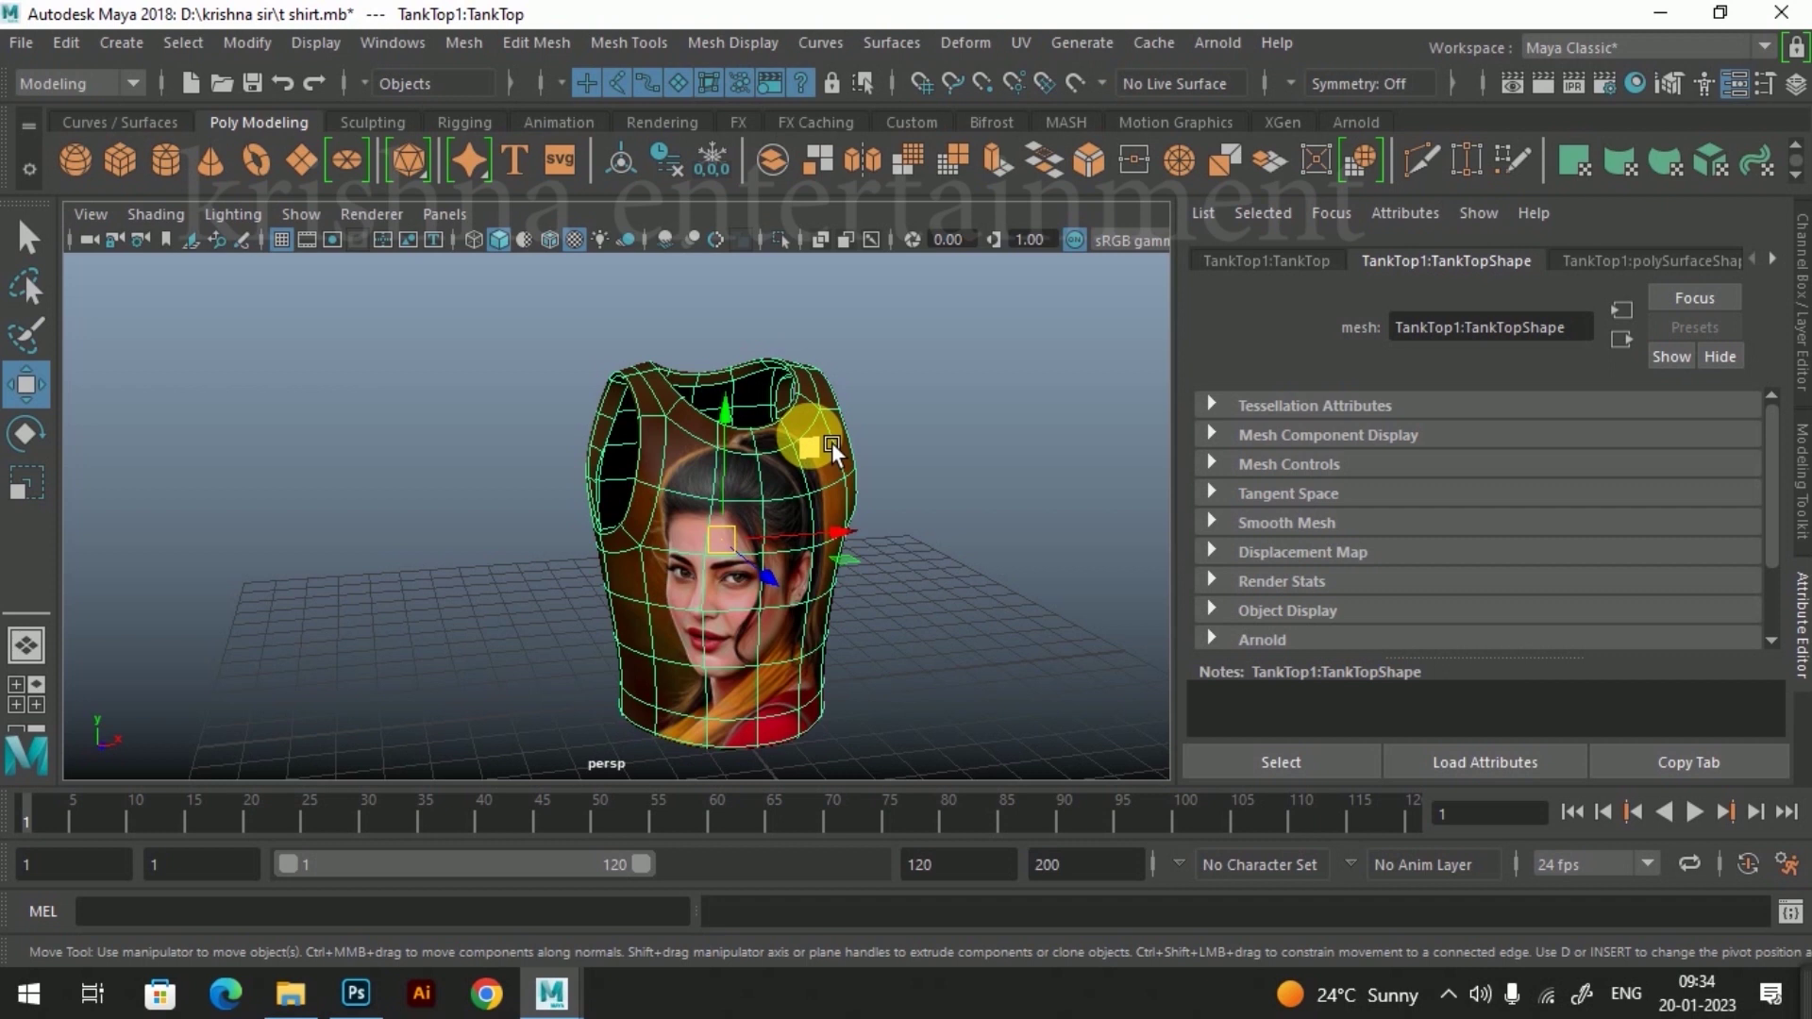
Step: Open the shirt's Material Attributes from the right-click marking menu
right_click(812, 404)
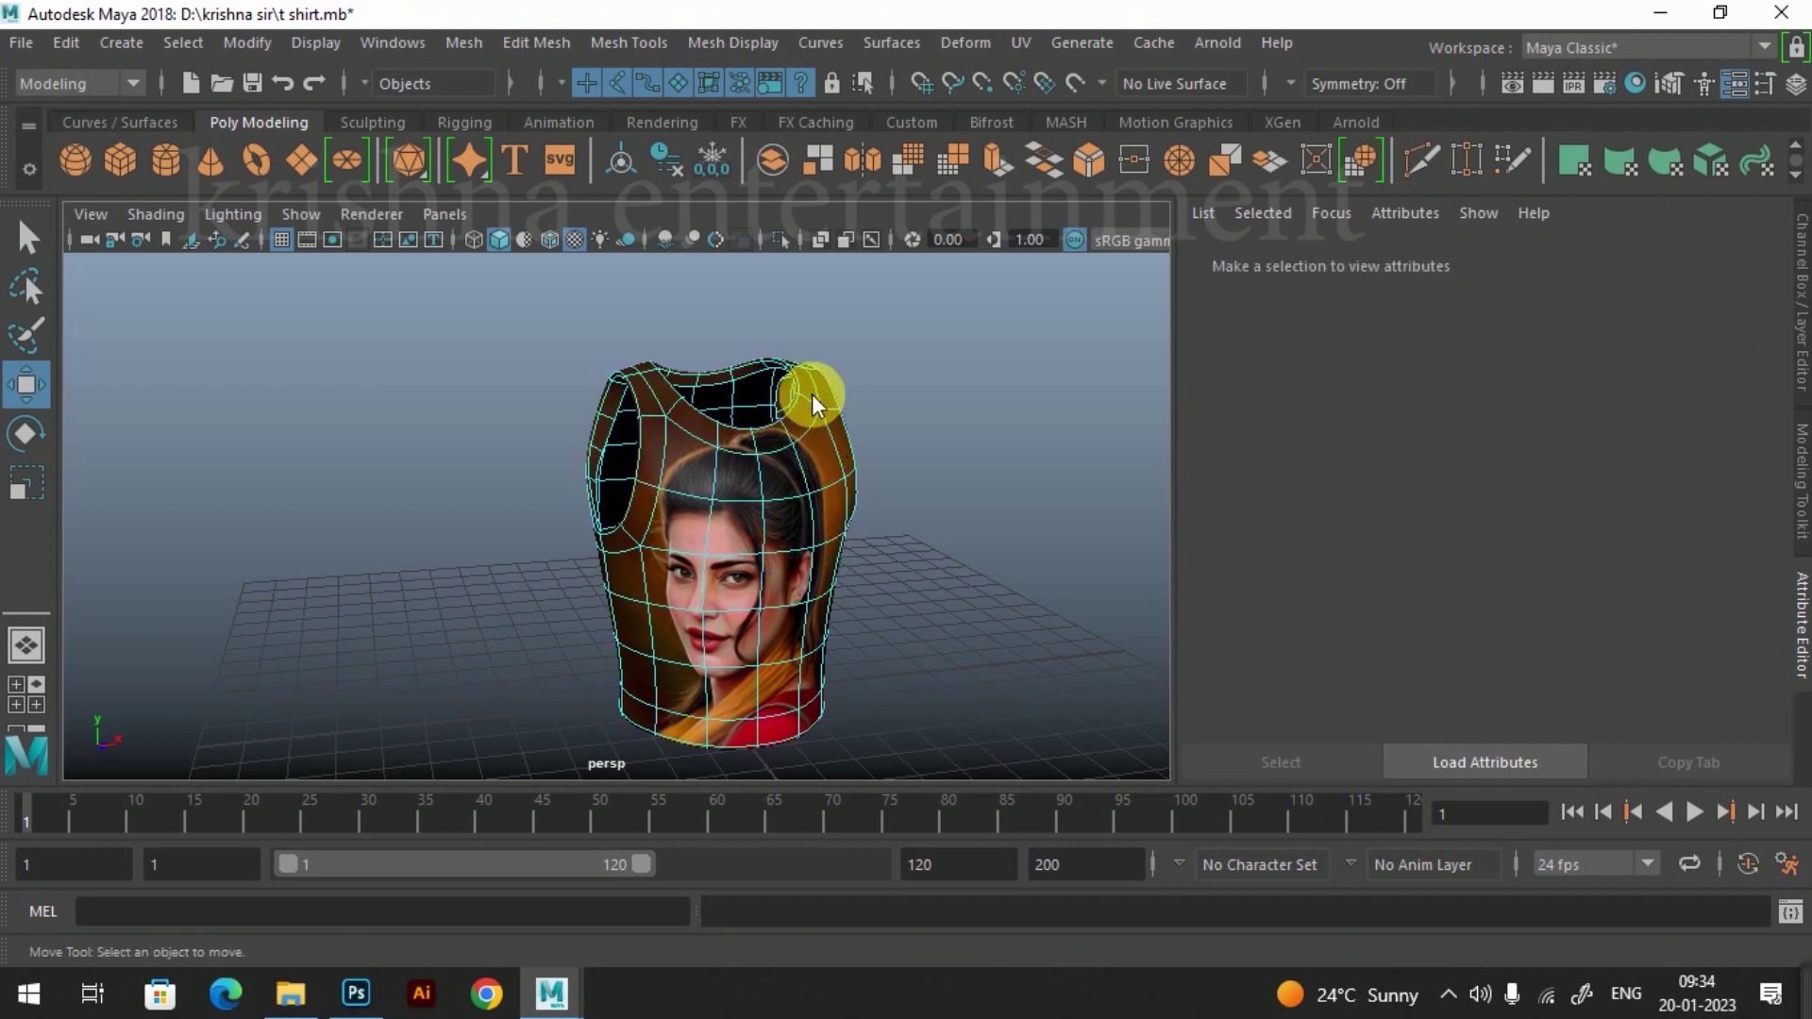
right_click_drag(800, 454, 955, 247)
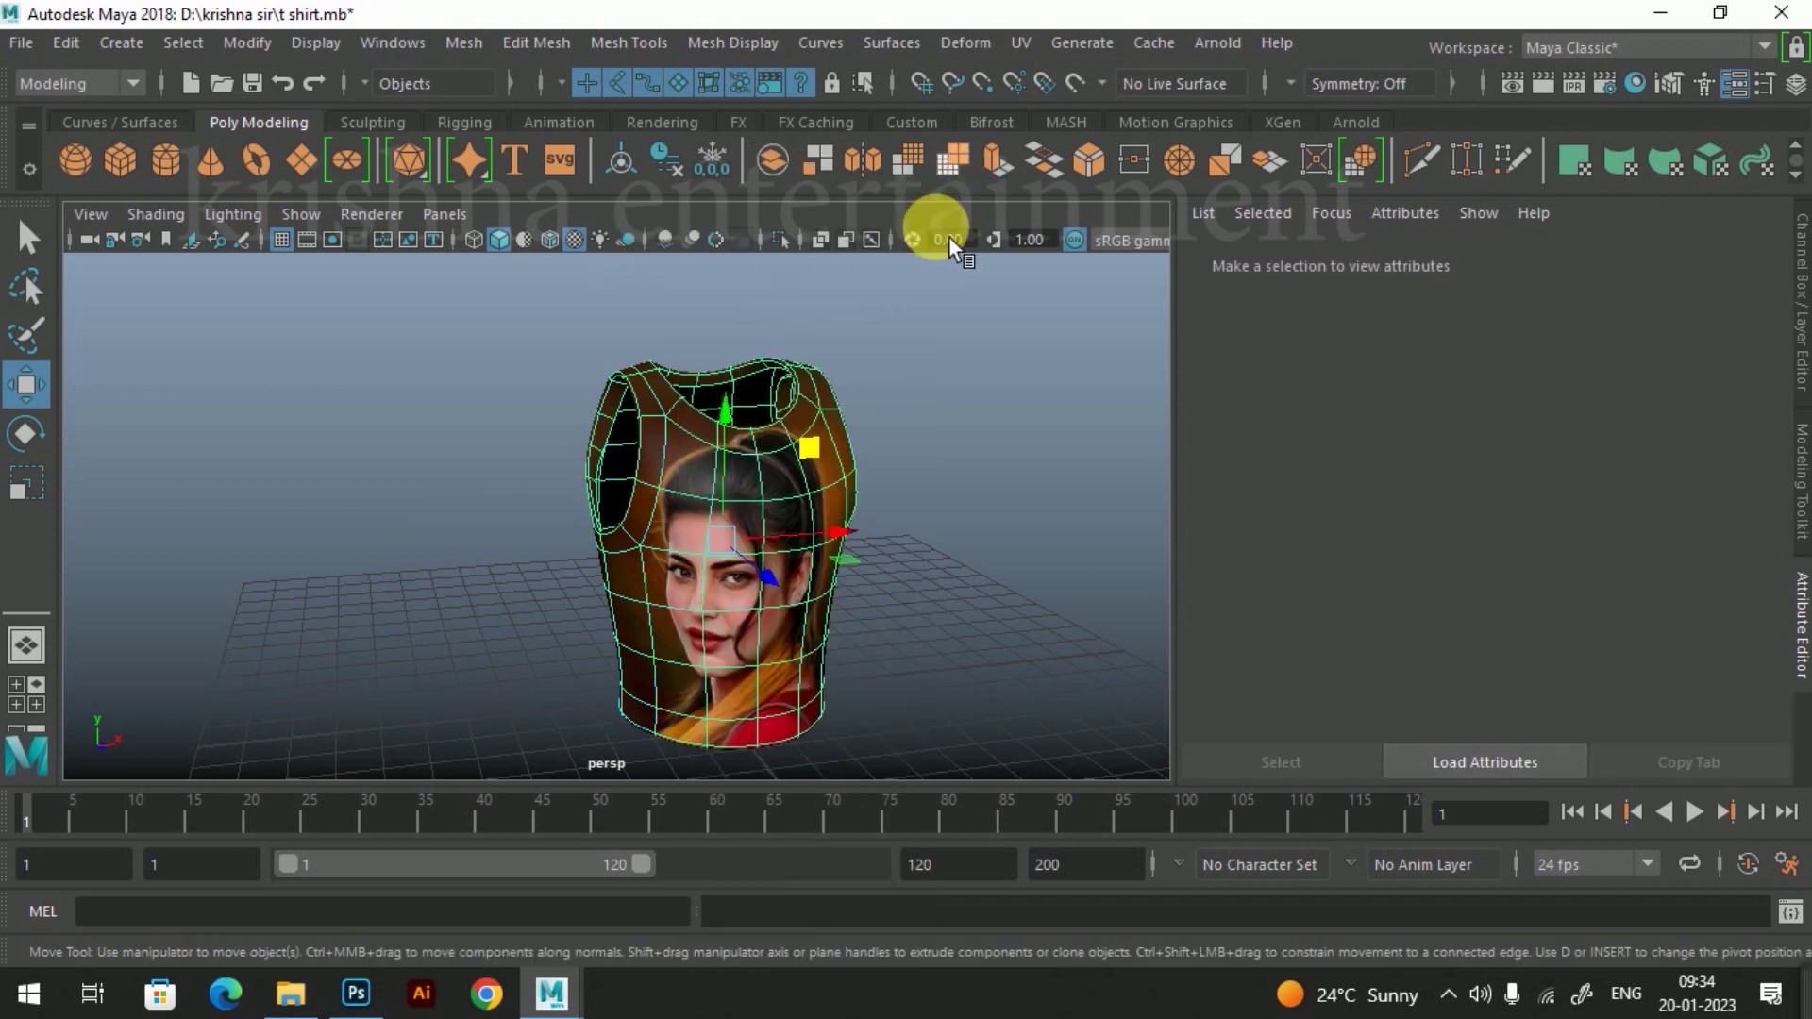
right_click_drag(808, 226, 800, 895)
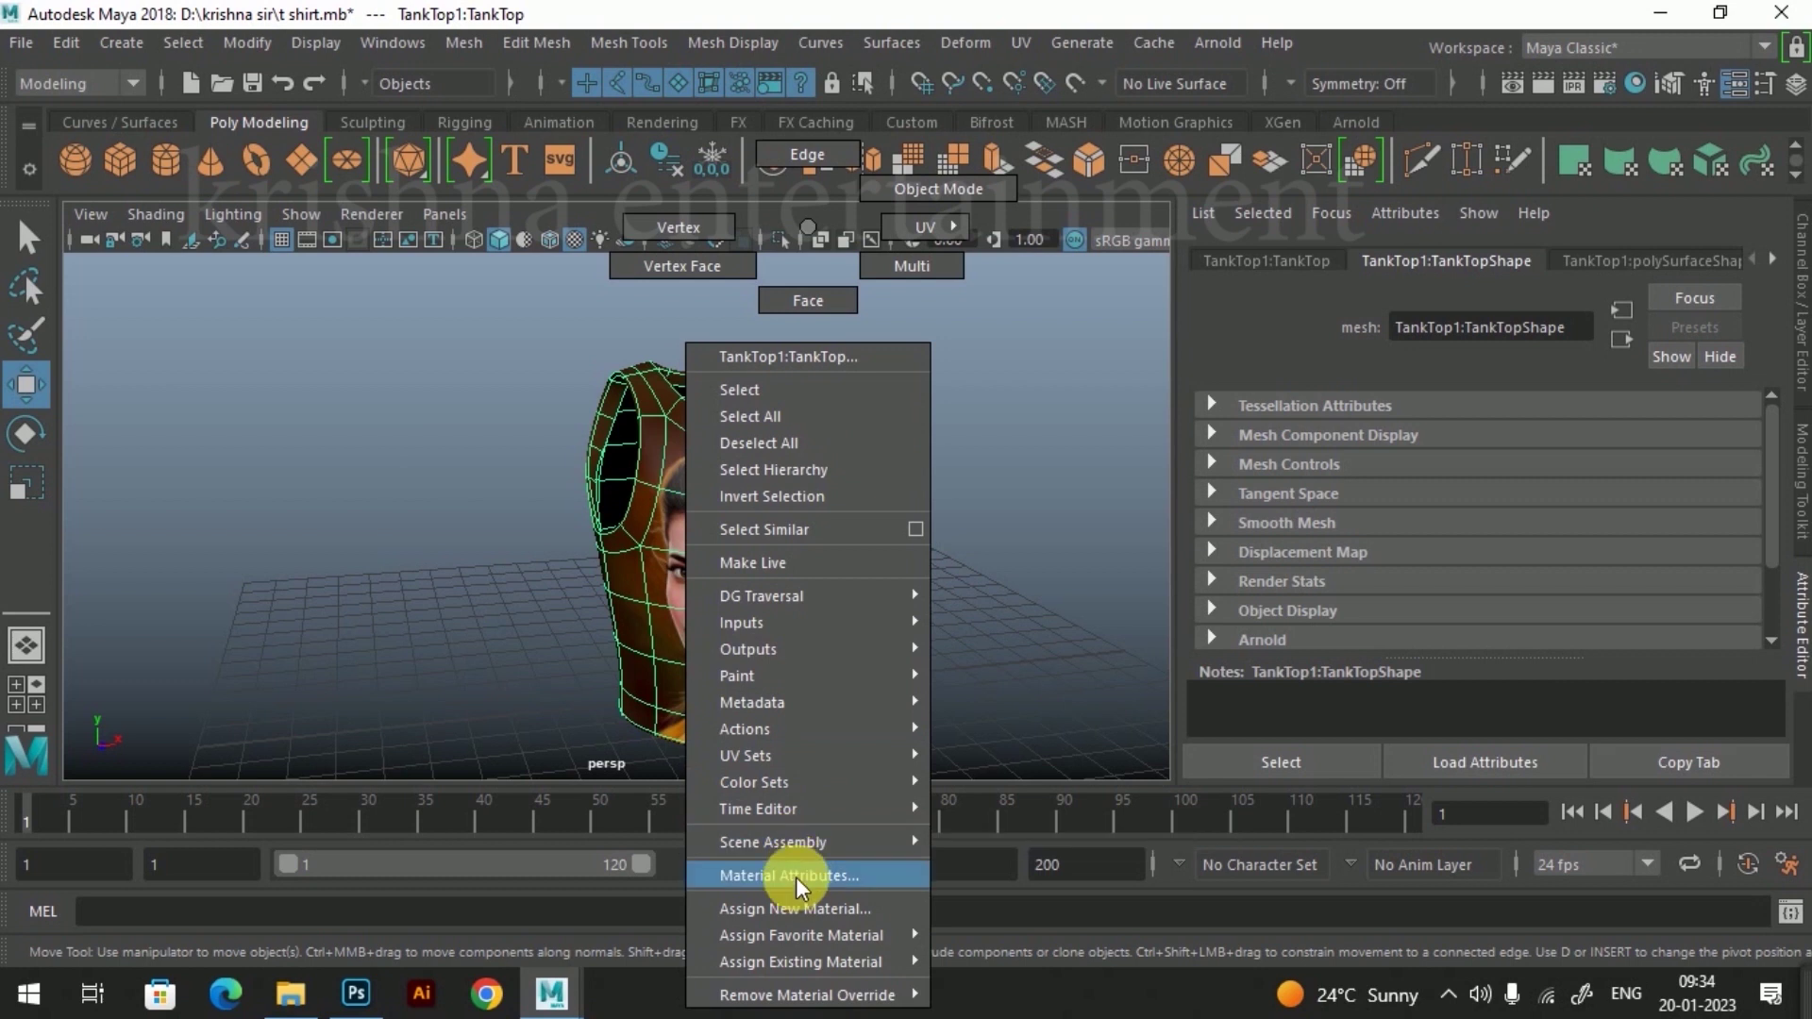
left_click(800, 877)
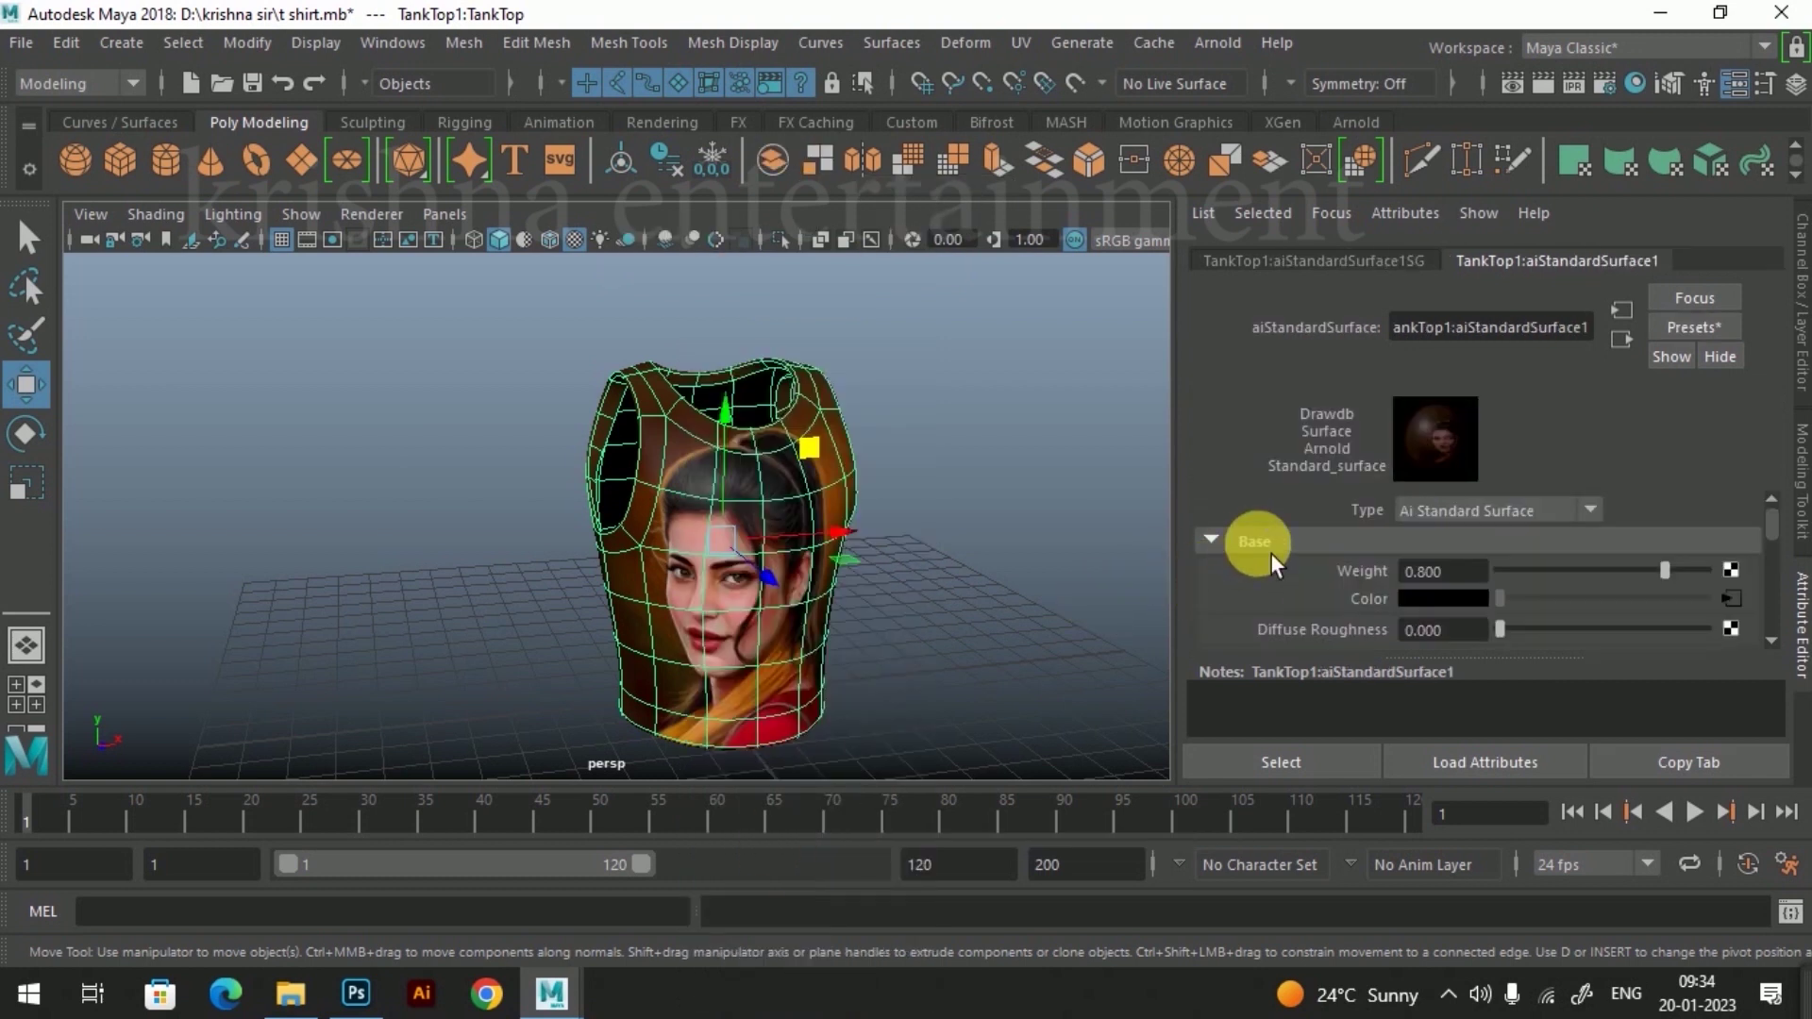
Step: Collapse the Base and Specular sections of aiStandardSurface1
scroll(1256, 563, "down", 2)
scroll(1246, 547, "down", 3)
scroll(1237, 537, "down", 3)
scroll(1237, 537, "up", 8)
left_click(1209, 539)
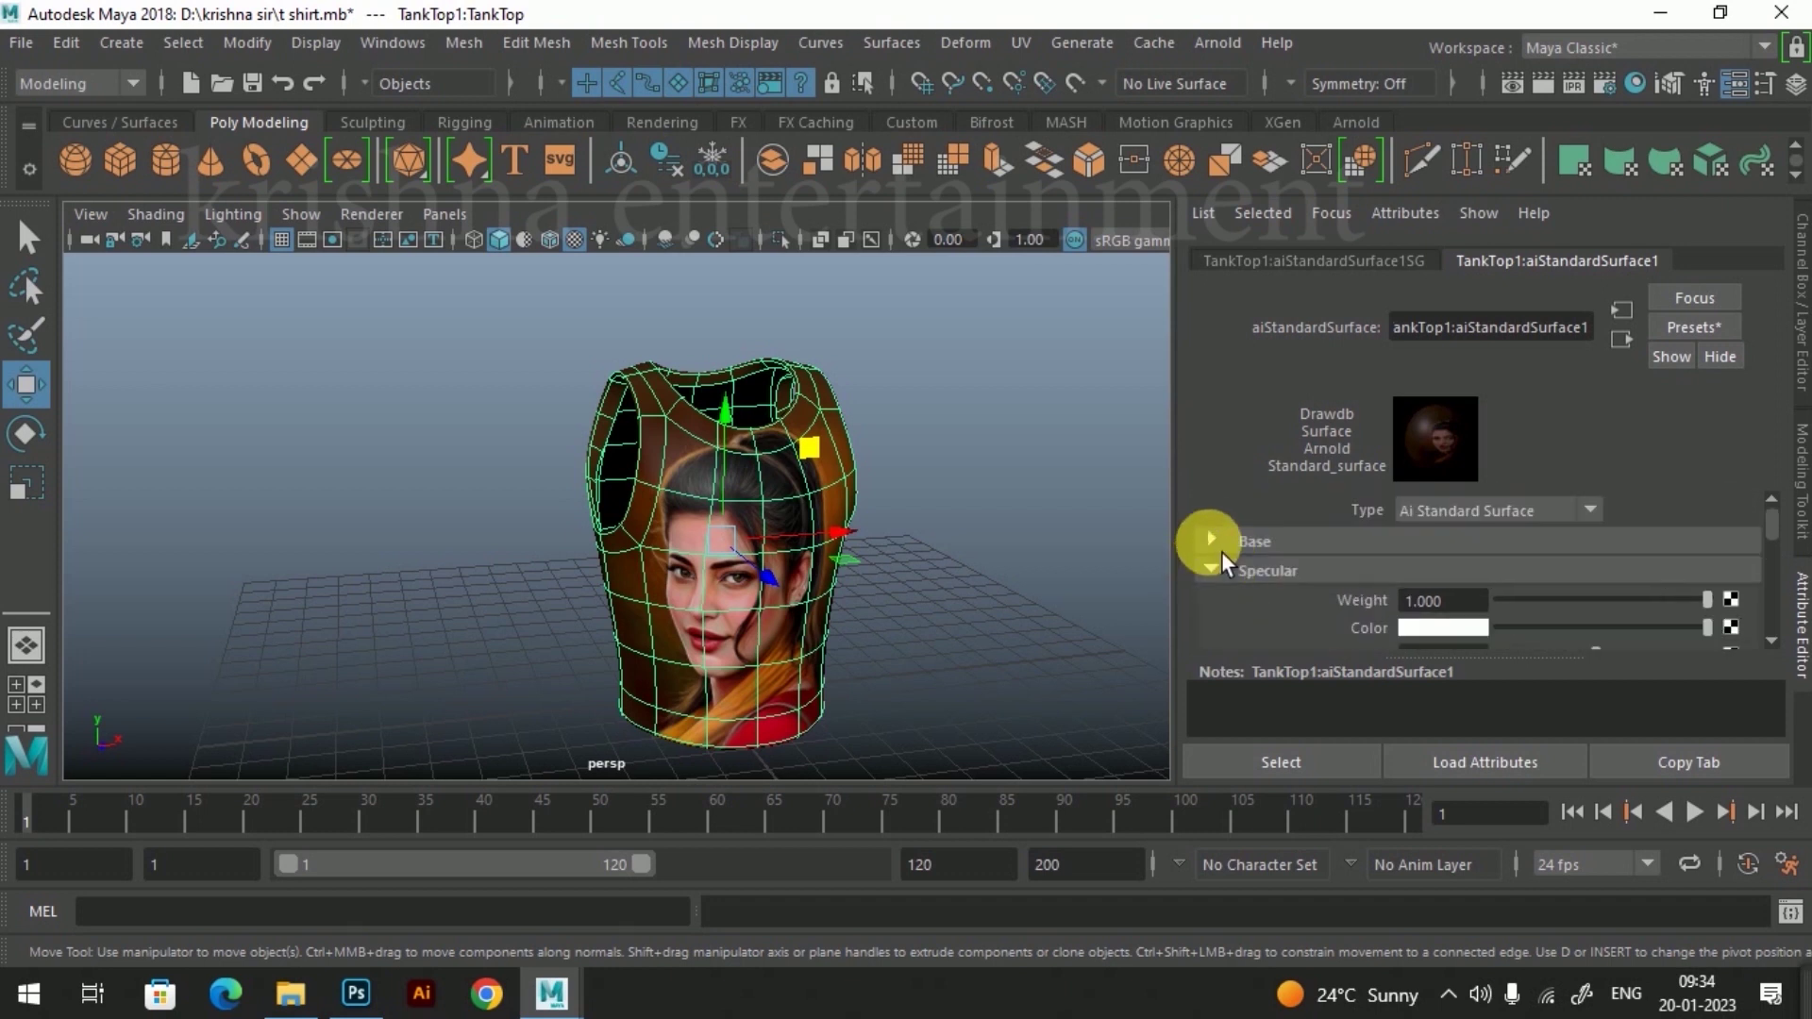
scroll(1214, 574, "down", 2)
scroll(1222, 580, "up", 2)
left_click(1222, 572)
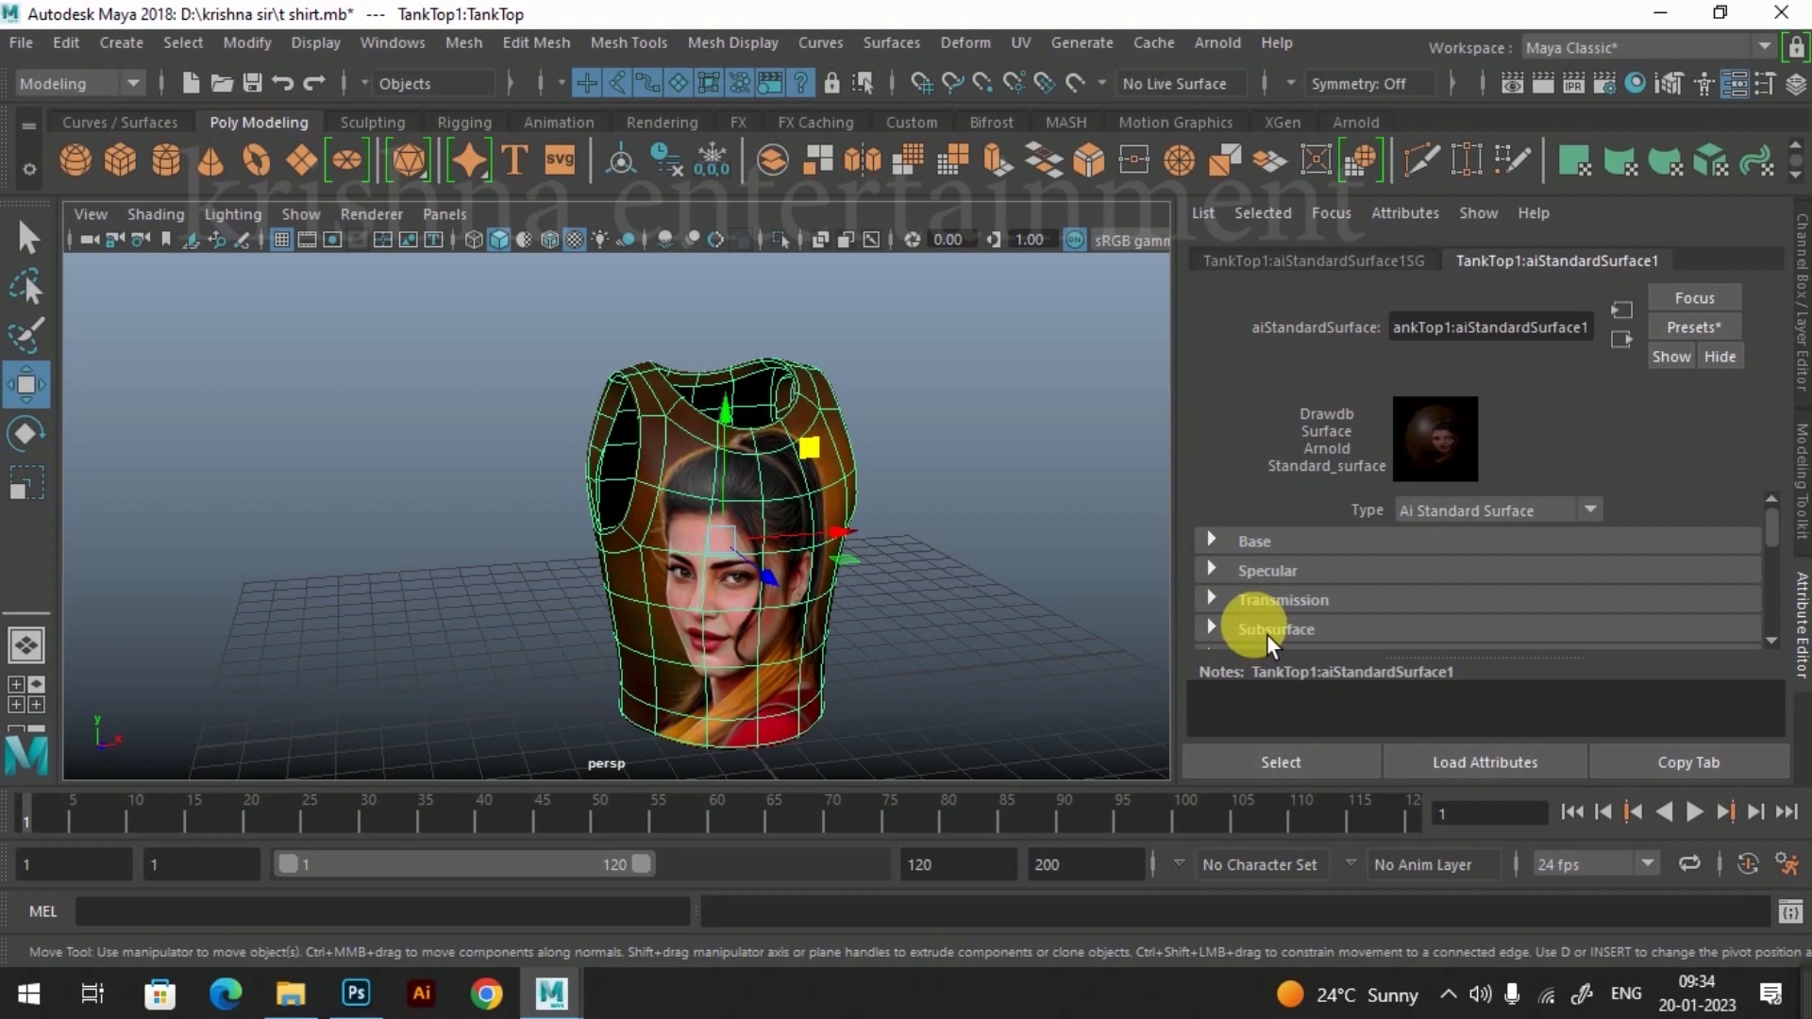
Step: Expand the Geometry section and open Create Render Node from the Bump Mapping slot
scroll(1254, 623, "down", 2)
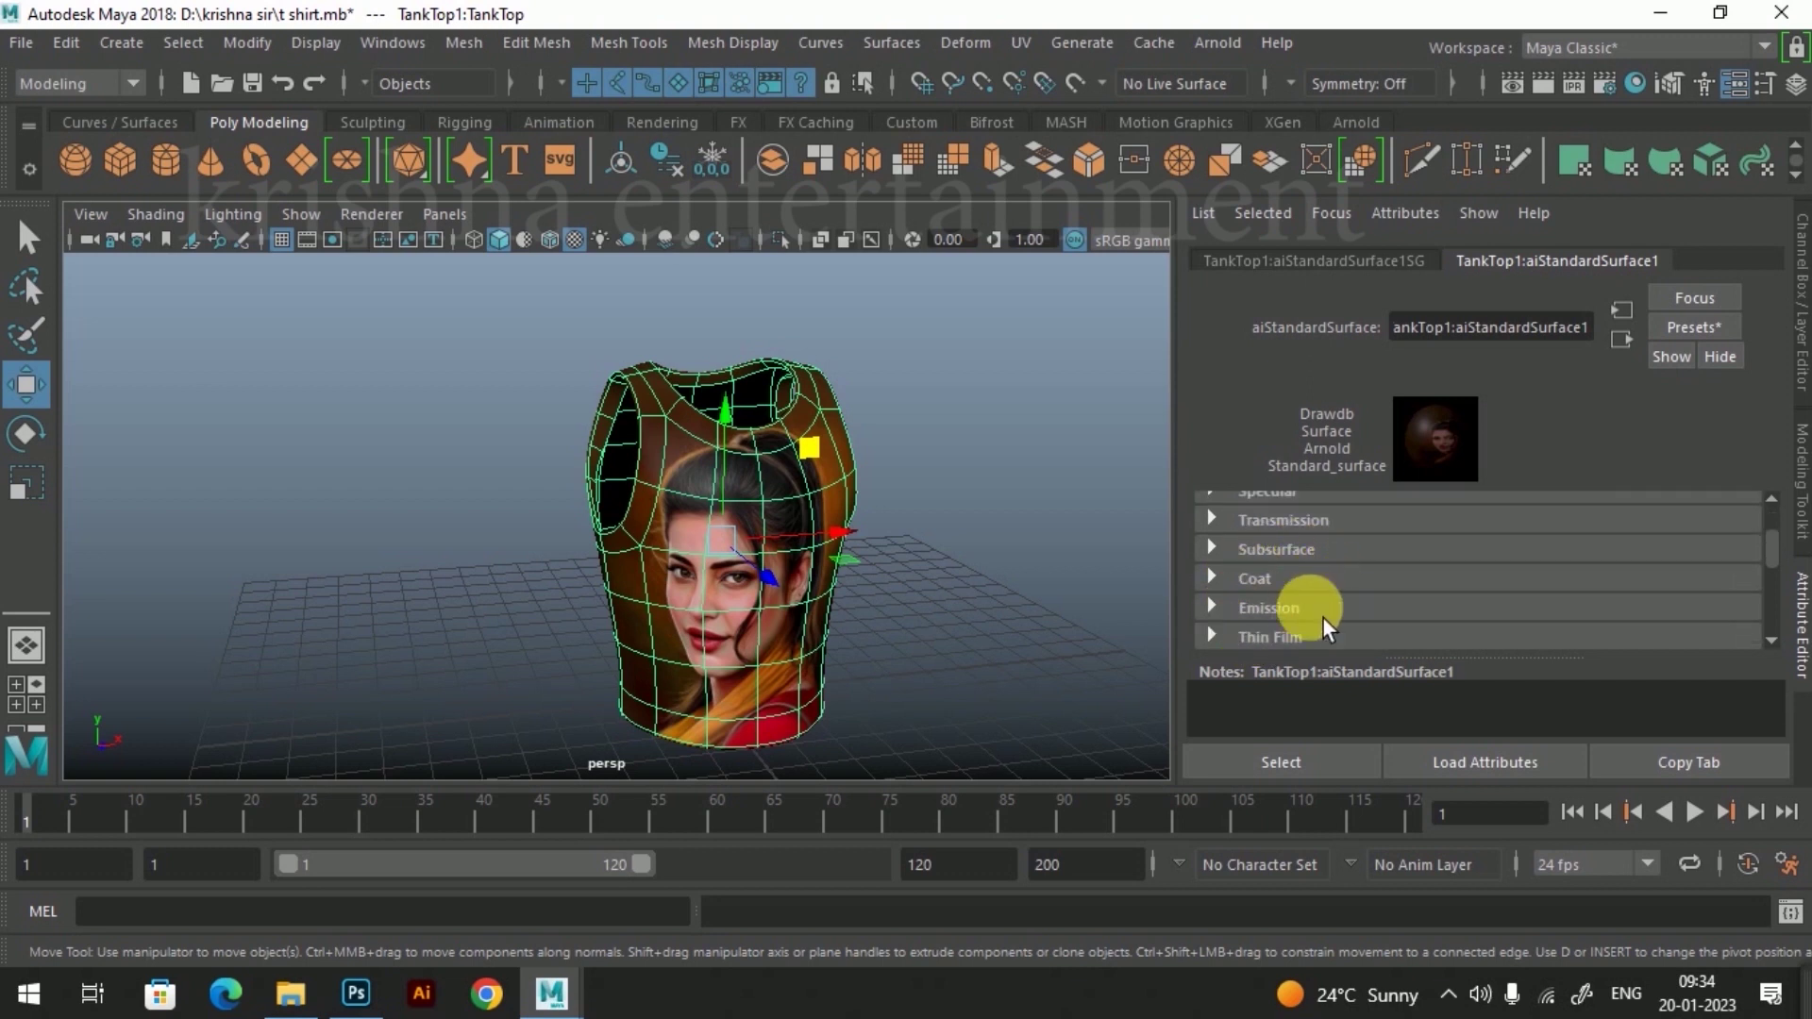
scroll(1302, 604, "down", 2)
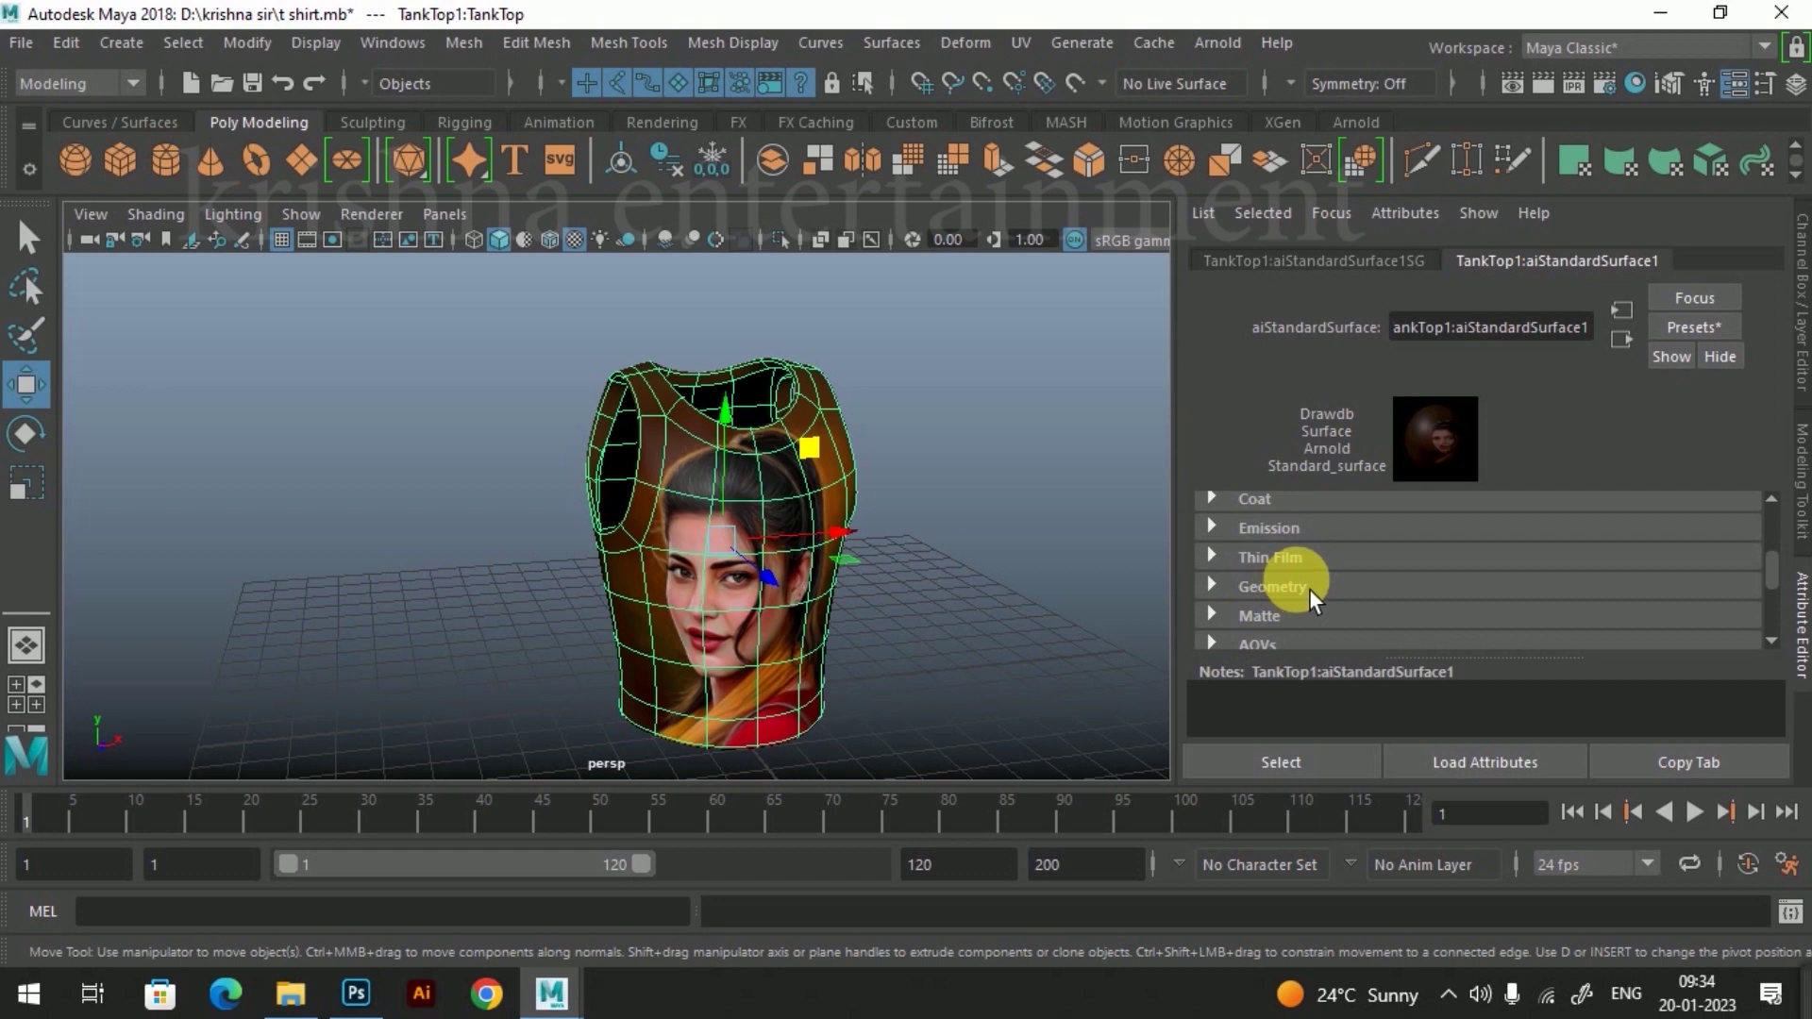
scroll(1302, 602, "up", 4)
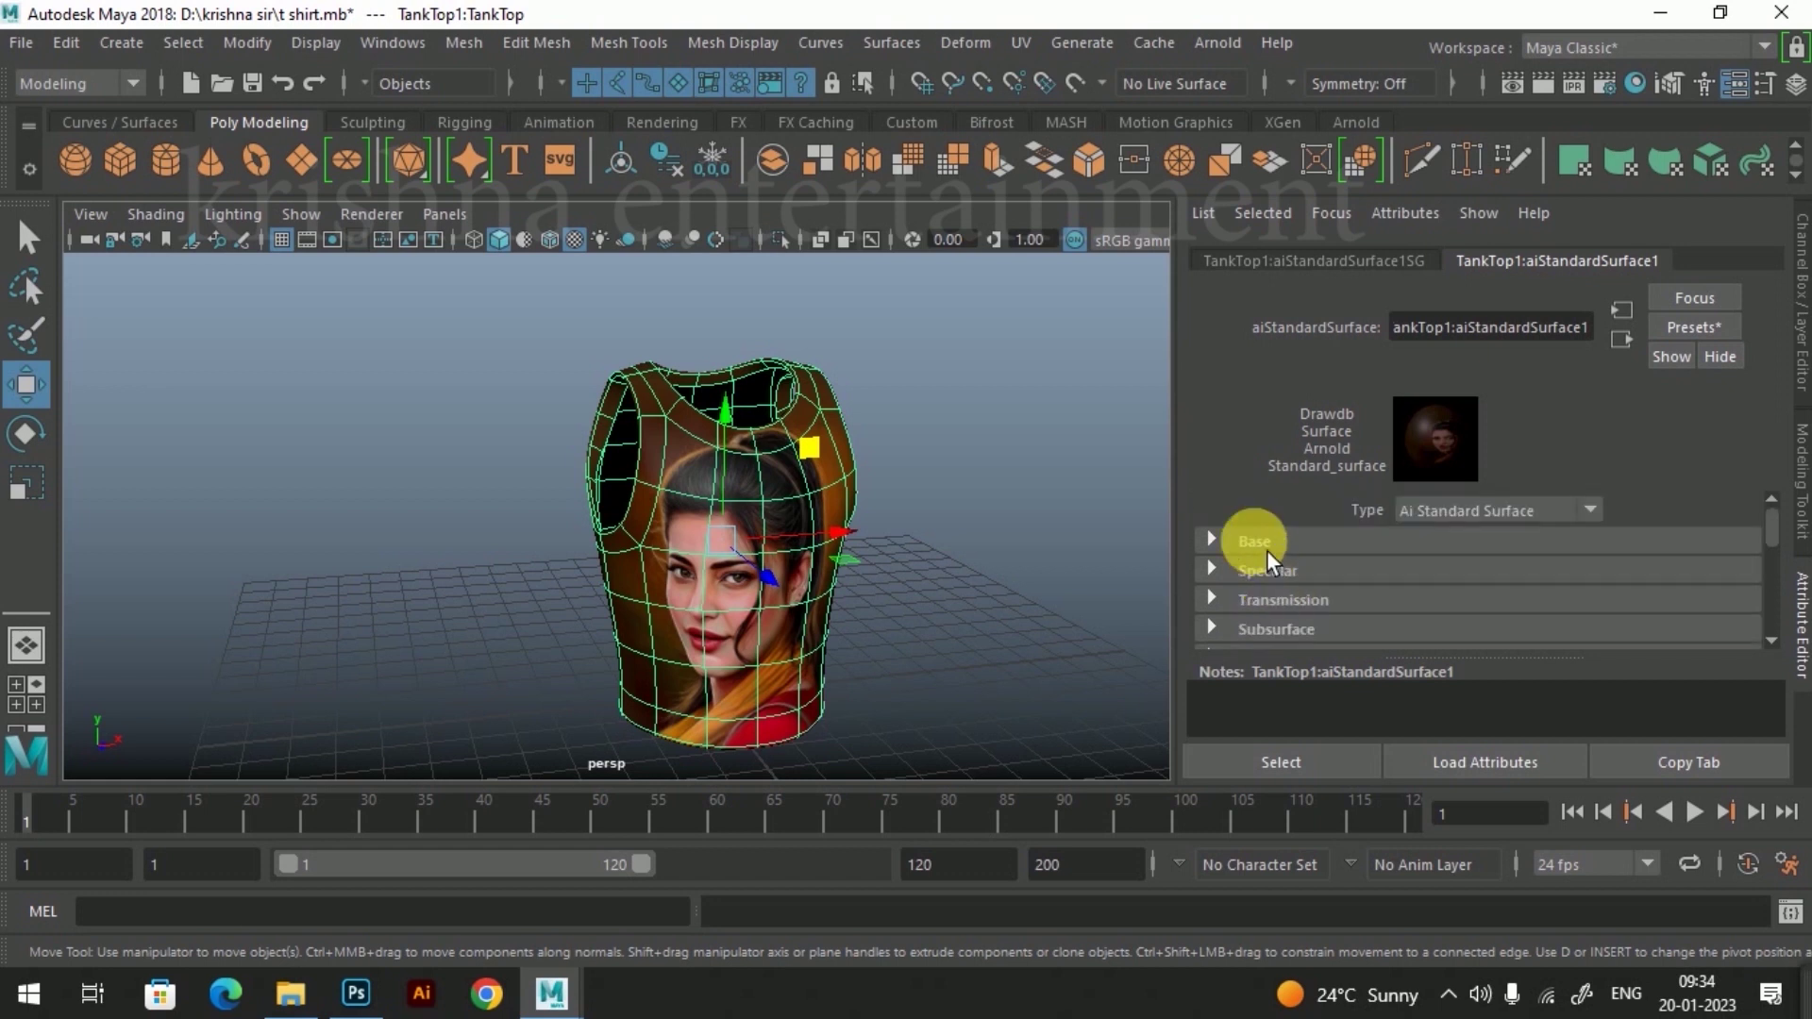
scroll(1257, 558, "down", 3)
scroll(1254, 558, "down", 3)
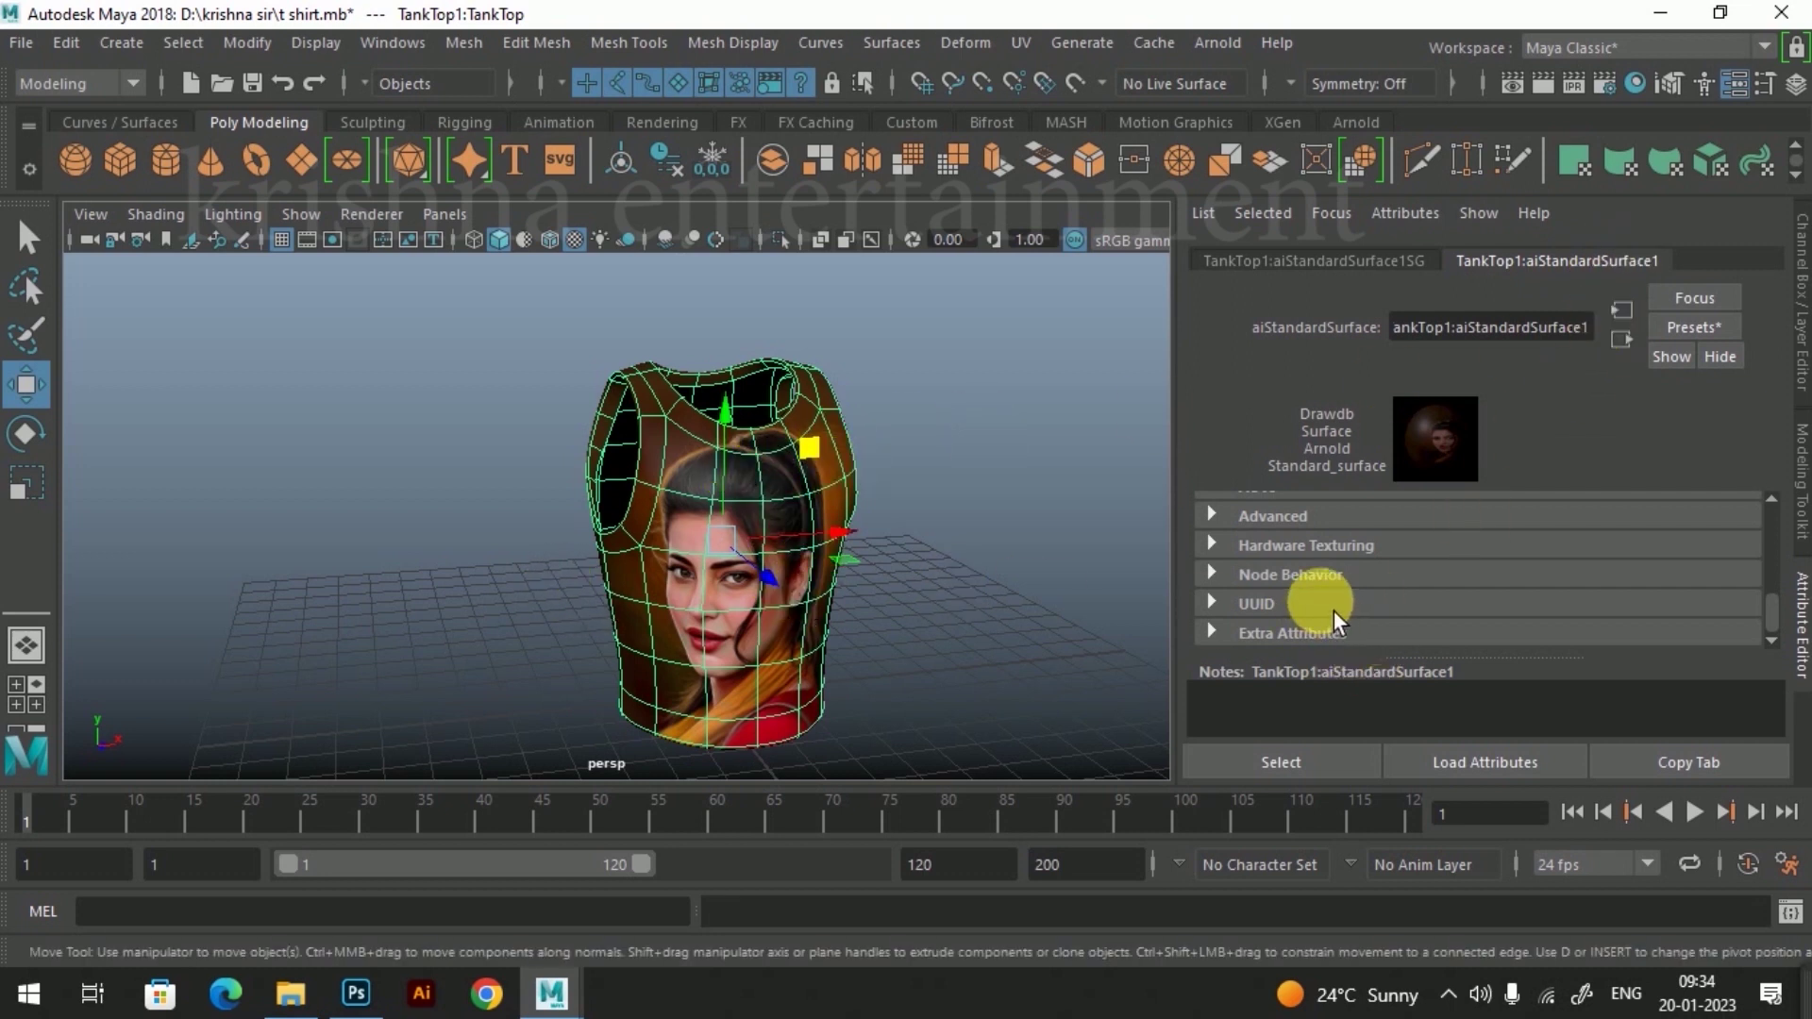
scroll(1308, 618, "up", 1)
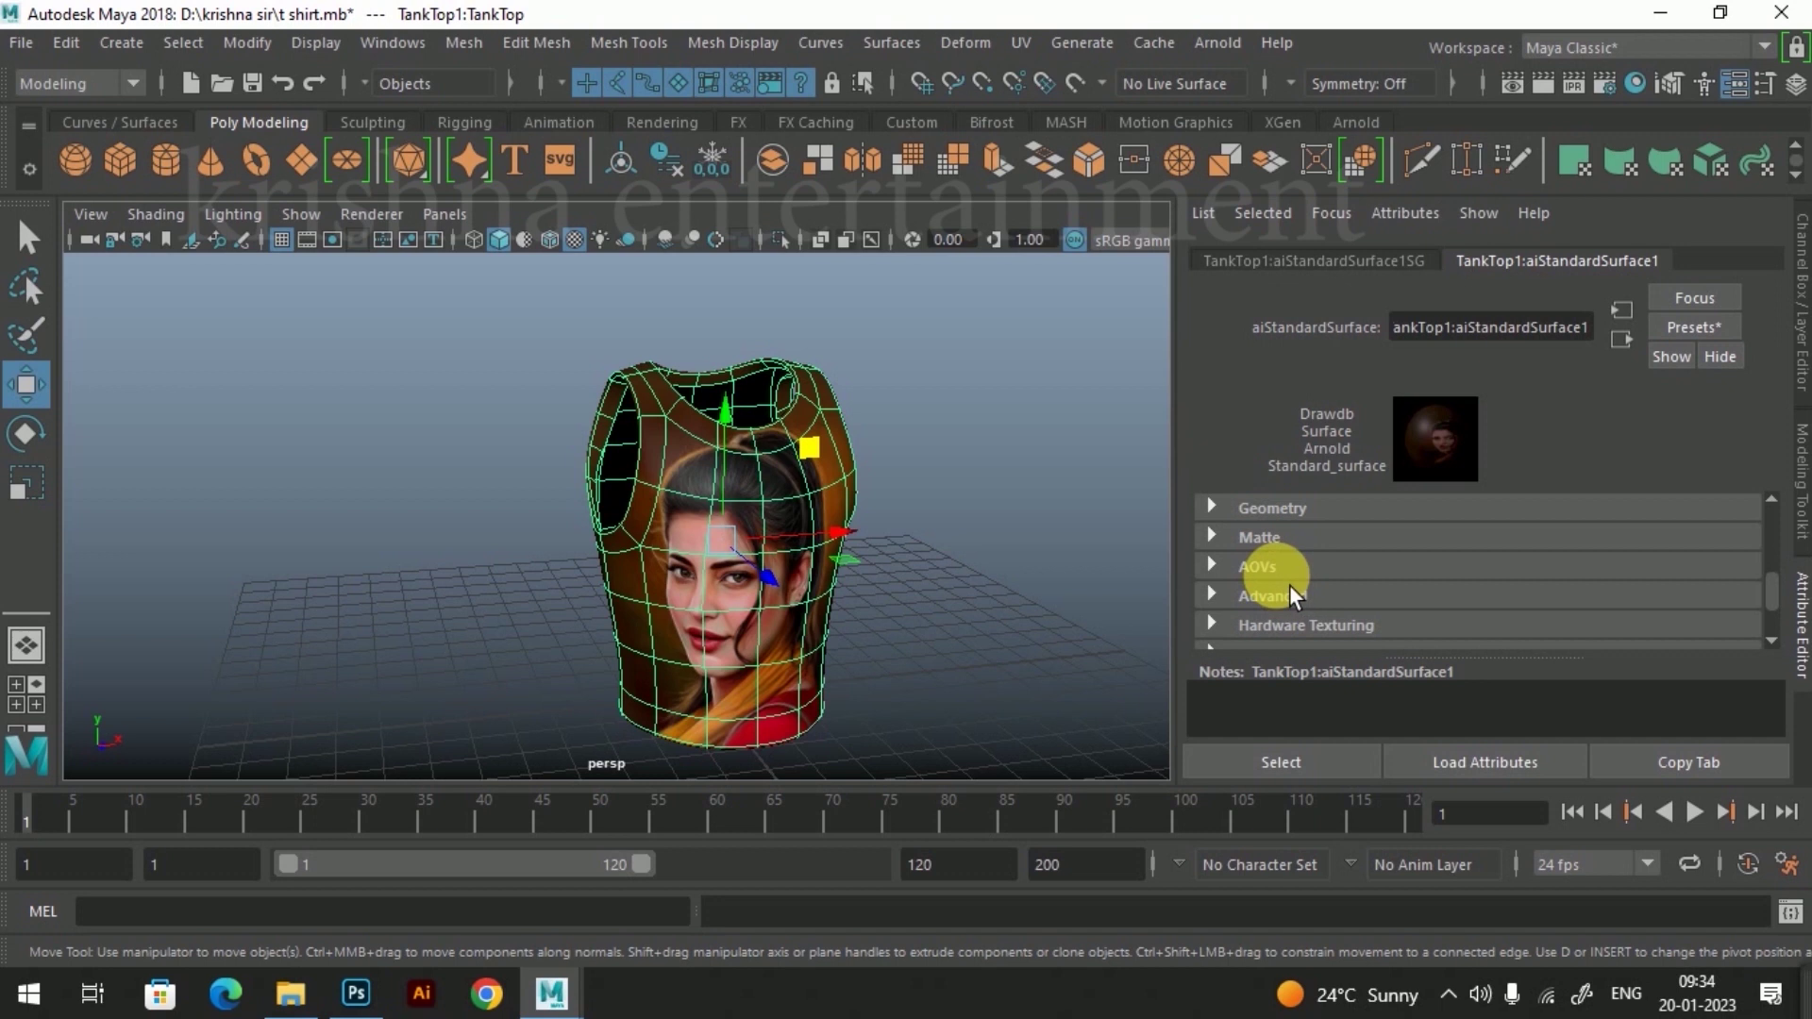
left_click(1222, 514)
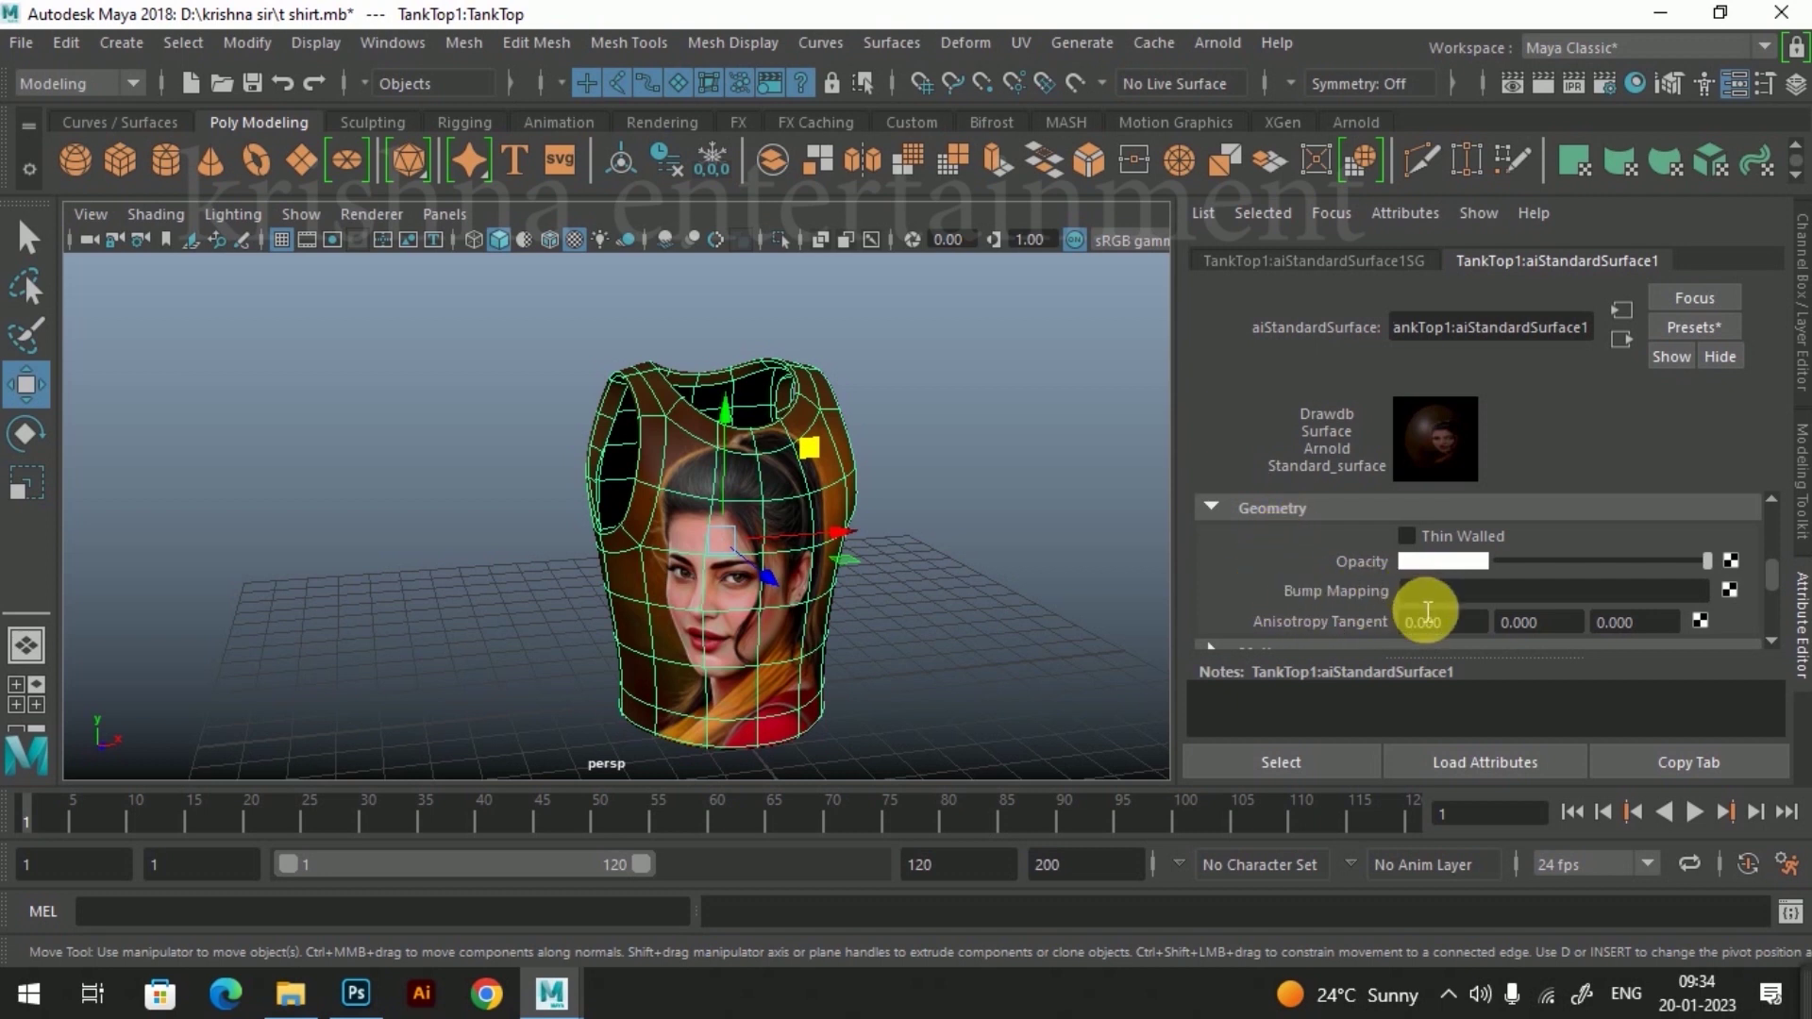
left_click(1729, 589)
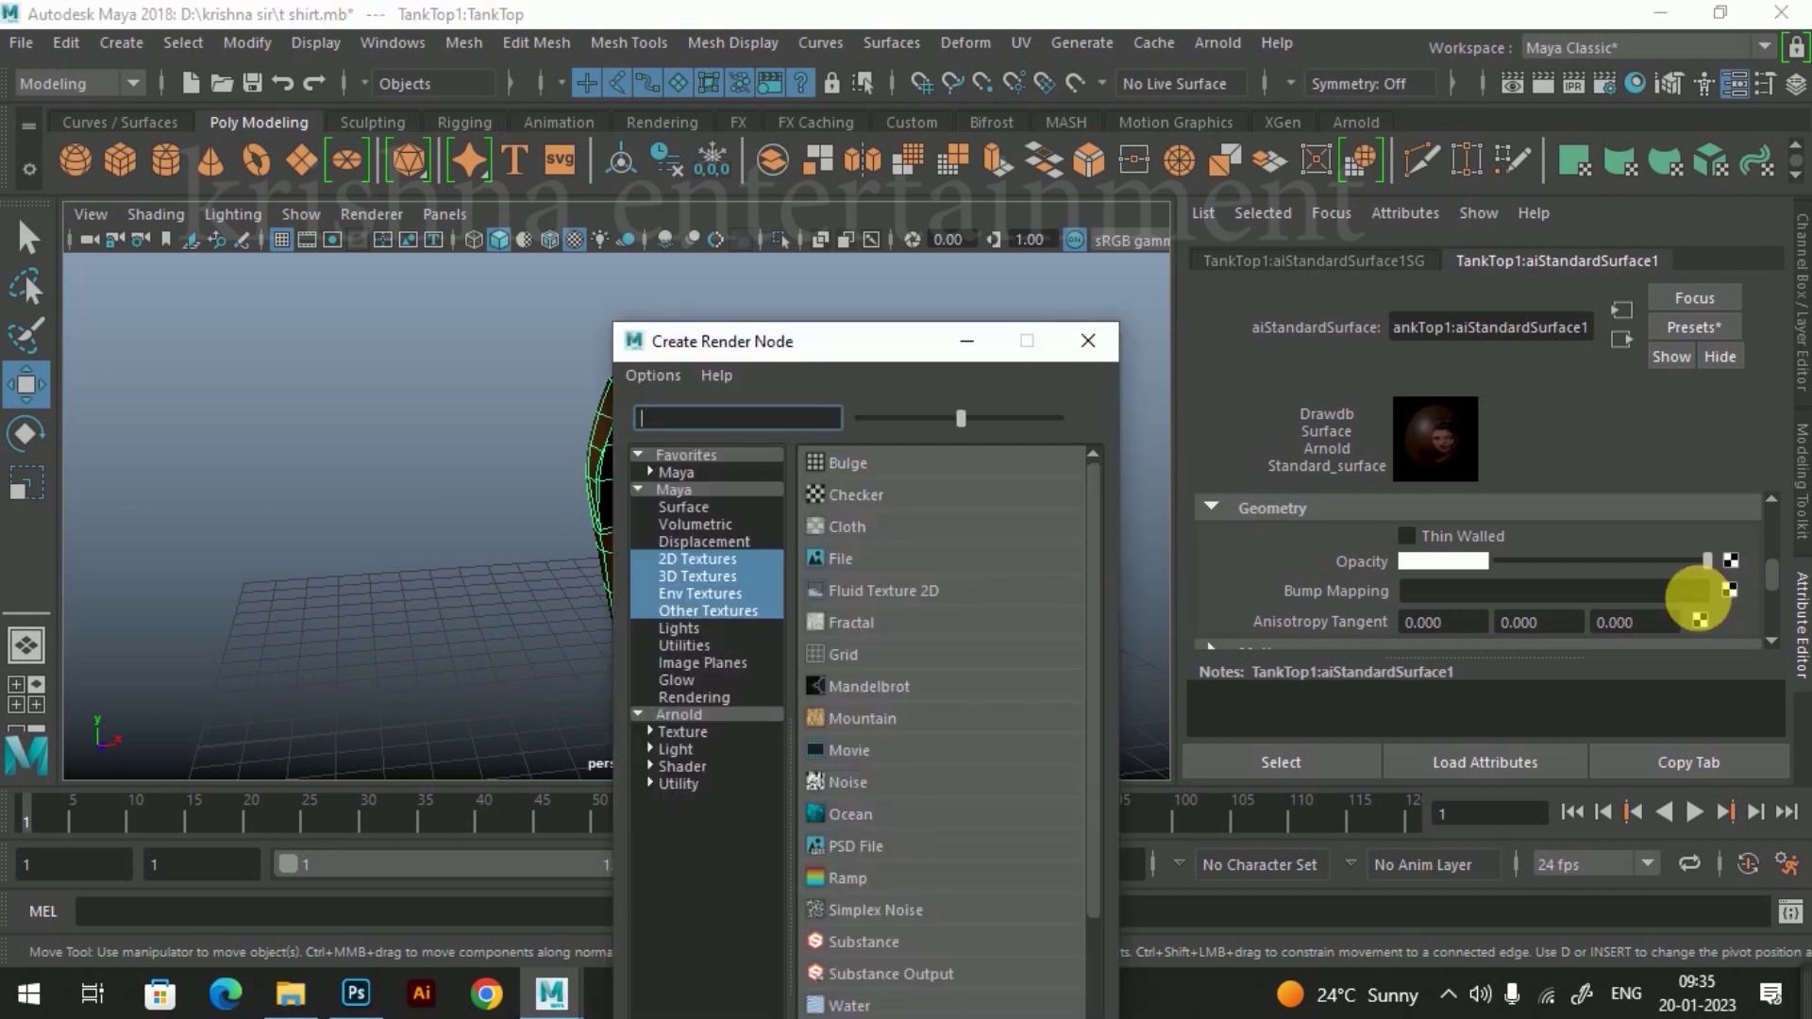
Step: Create a file1 texture node for the shirt's Bump Mapping
left_click(839, 557)
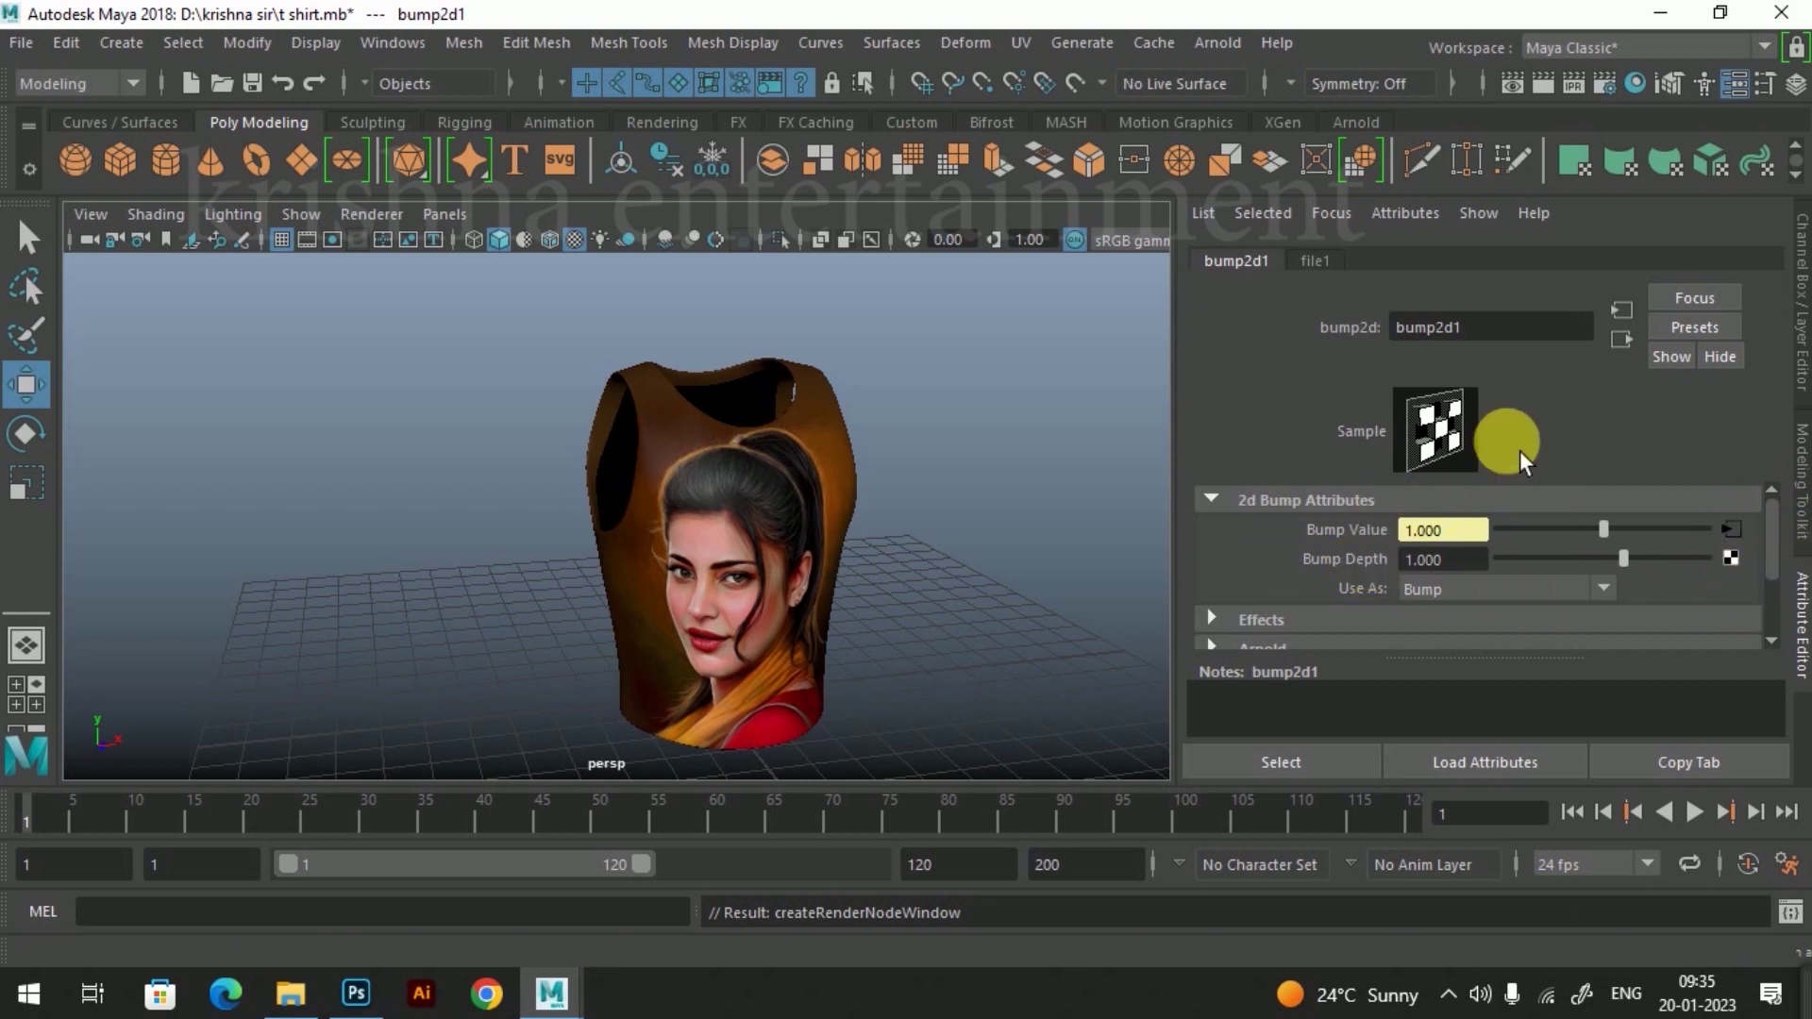
left_click(1636, 353)
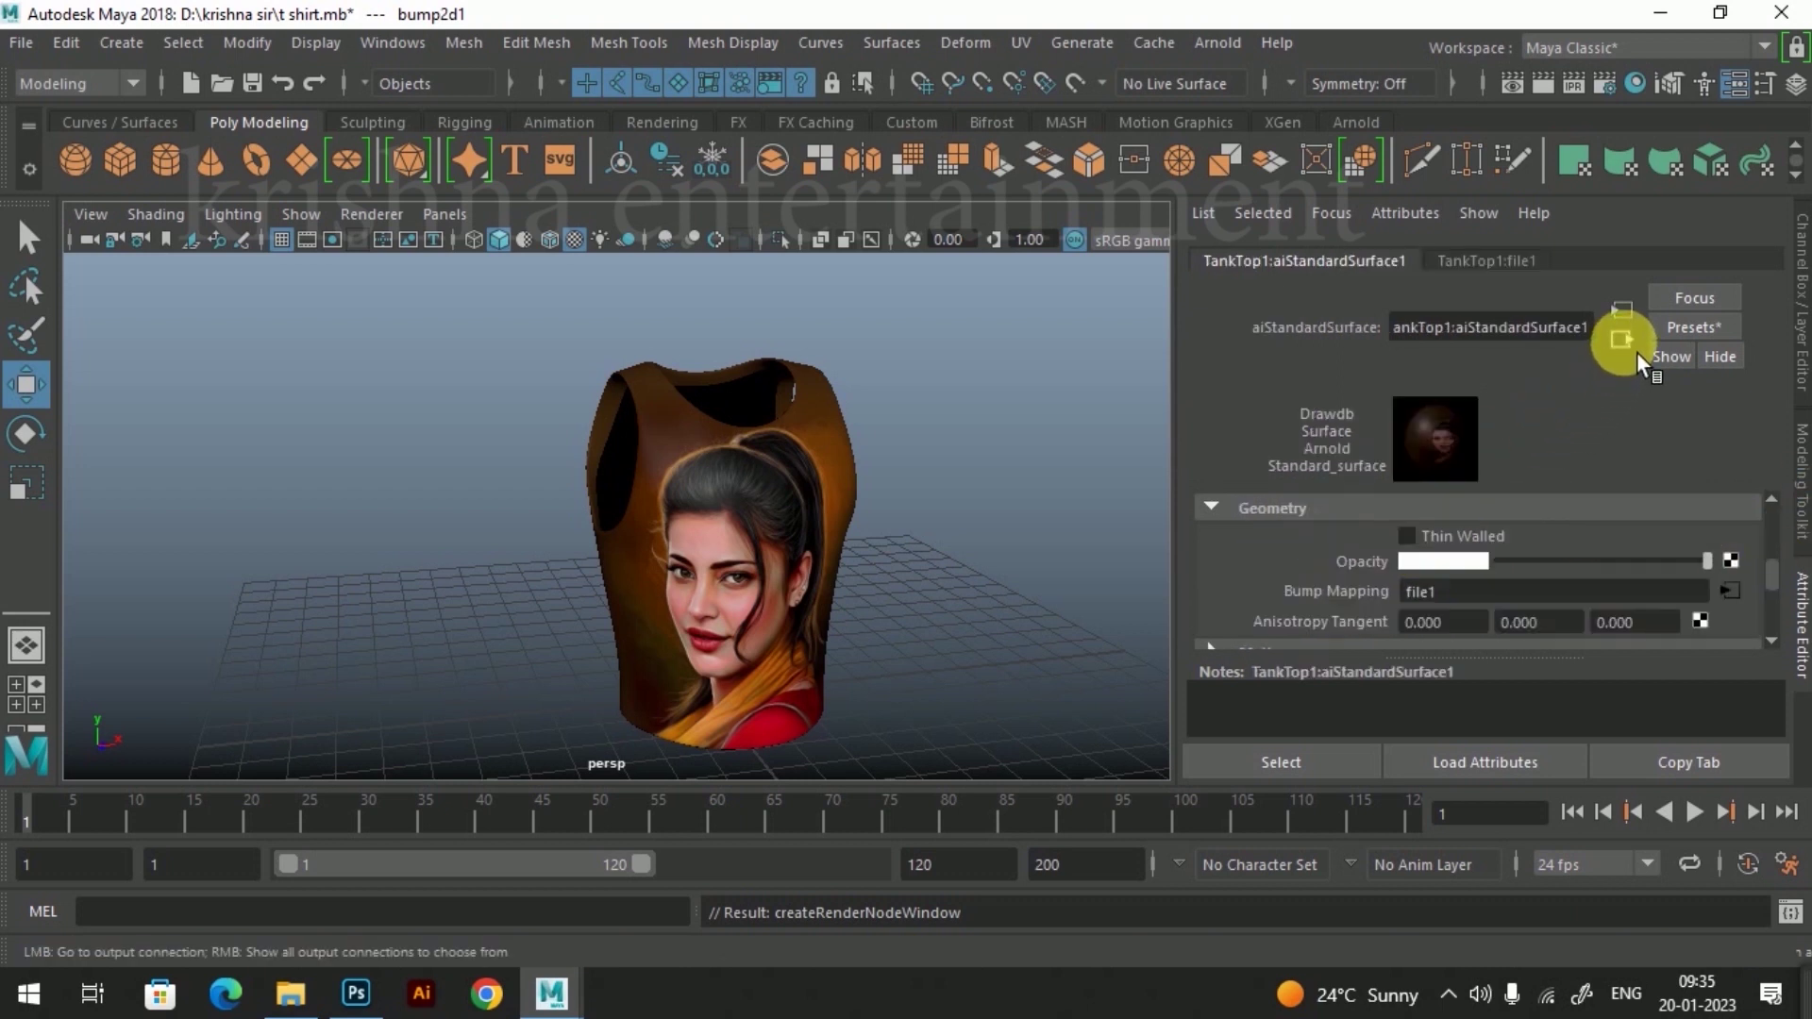
left_click(1742, 604)
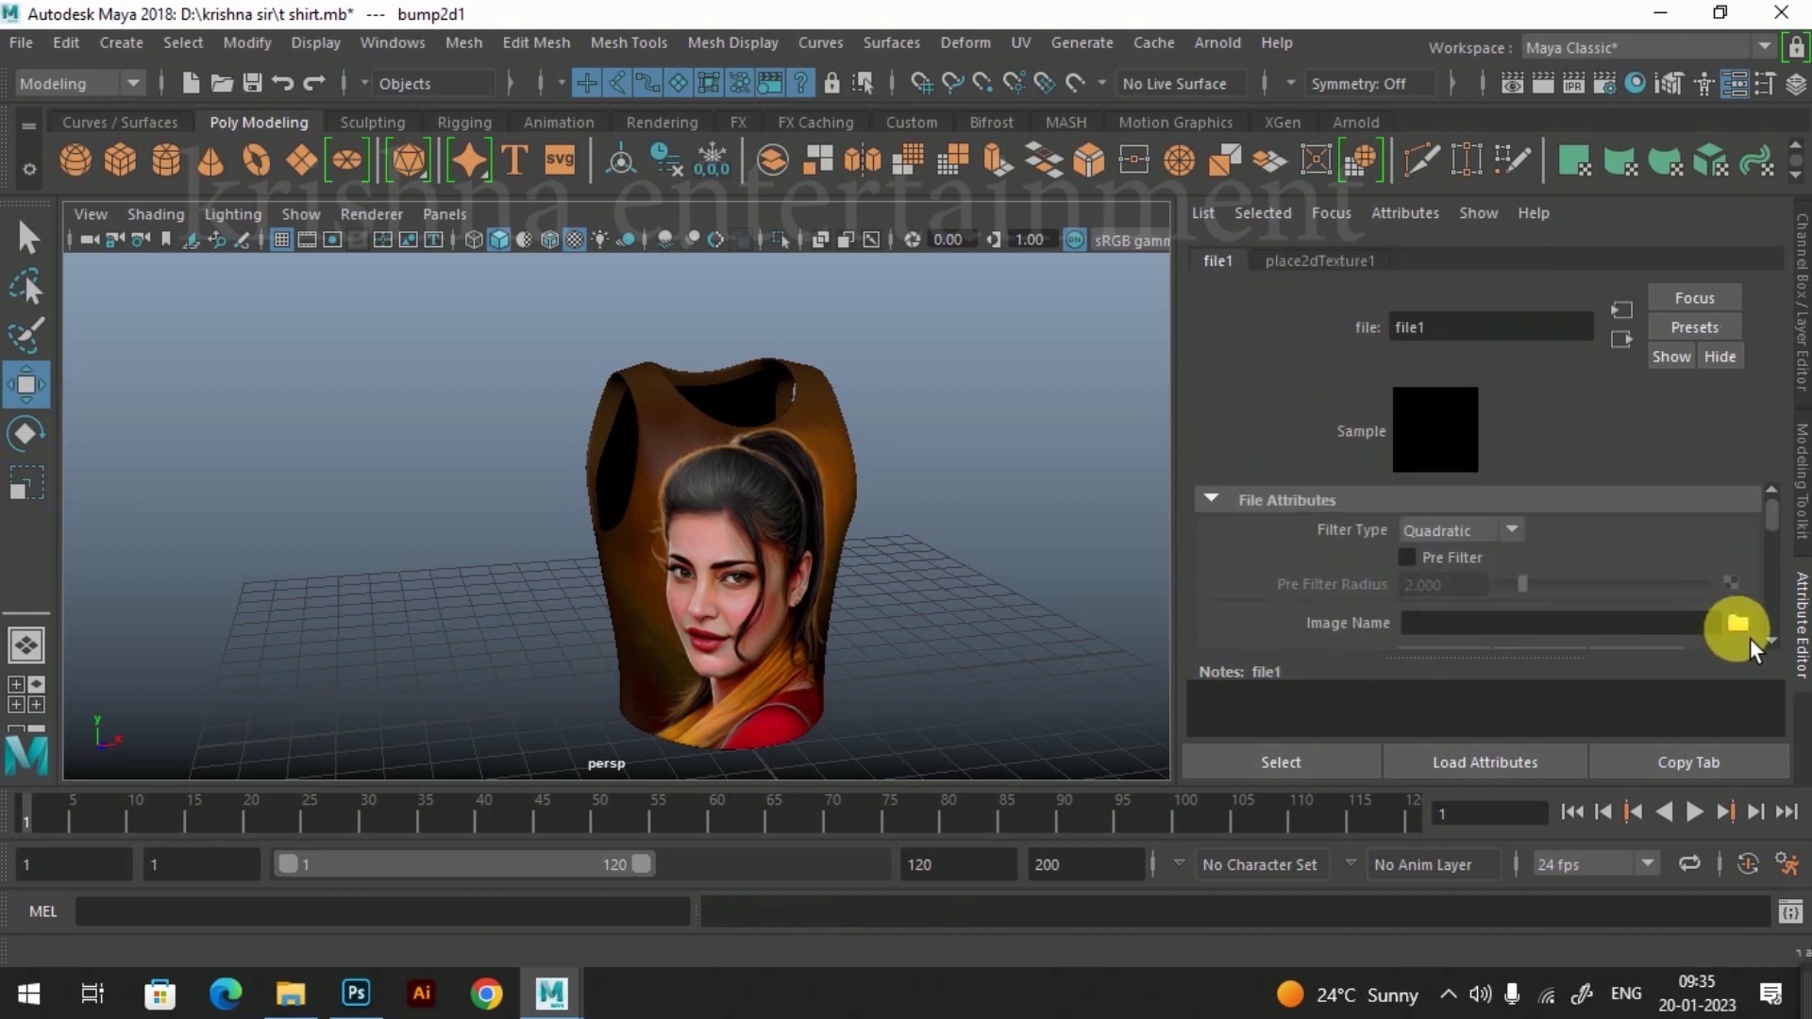
Step: Navigate to the Desktop and load t shirt bump.jpg as file1's image
left_click(1749, 637)
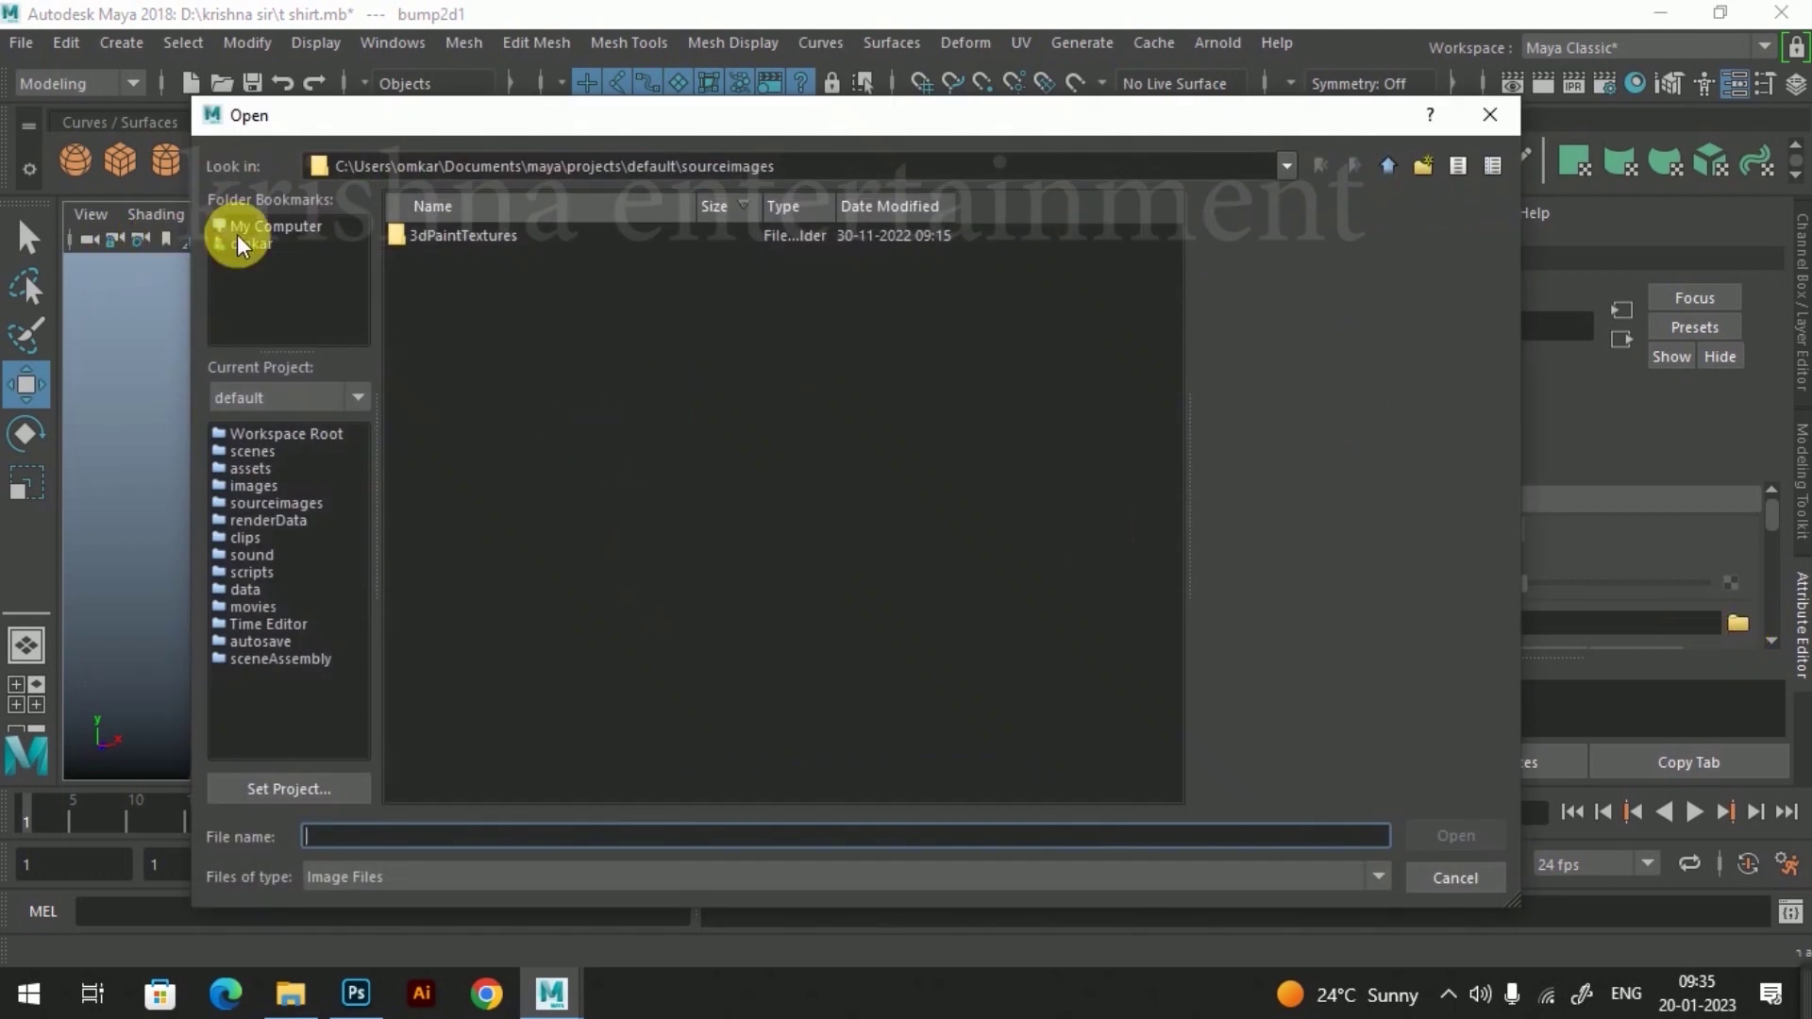
left_click(271, 228)
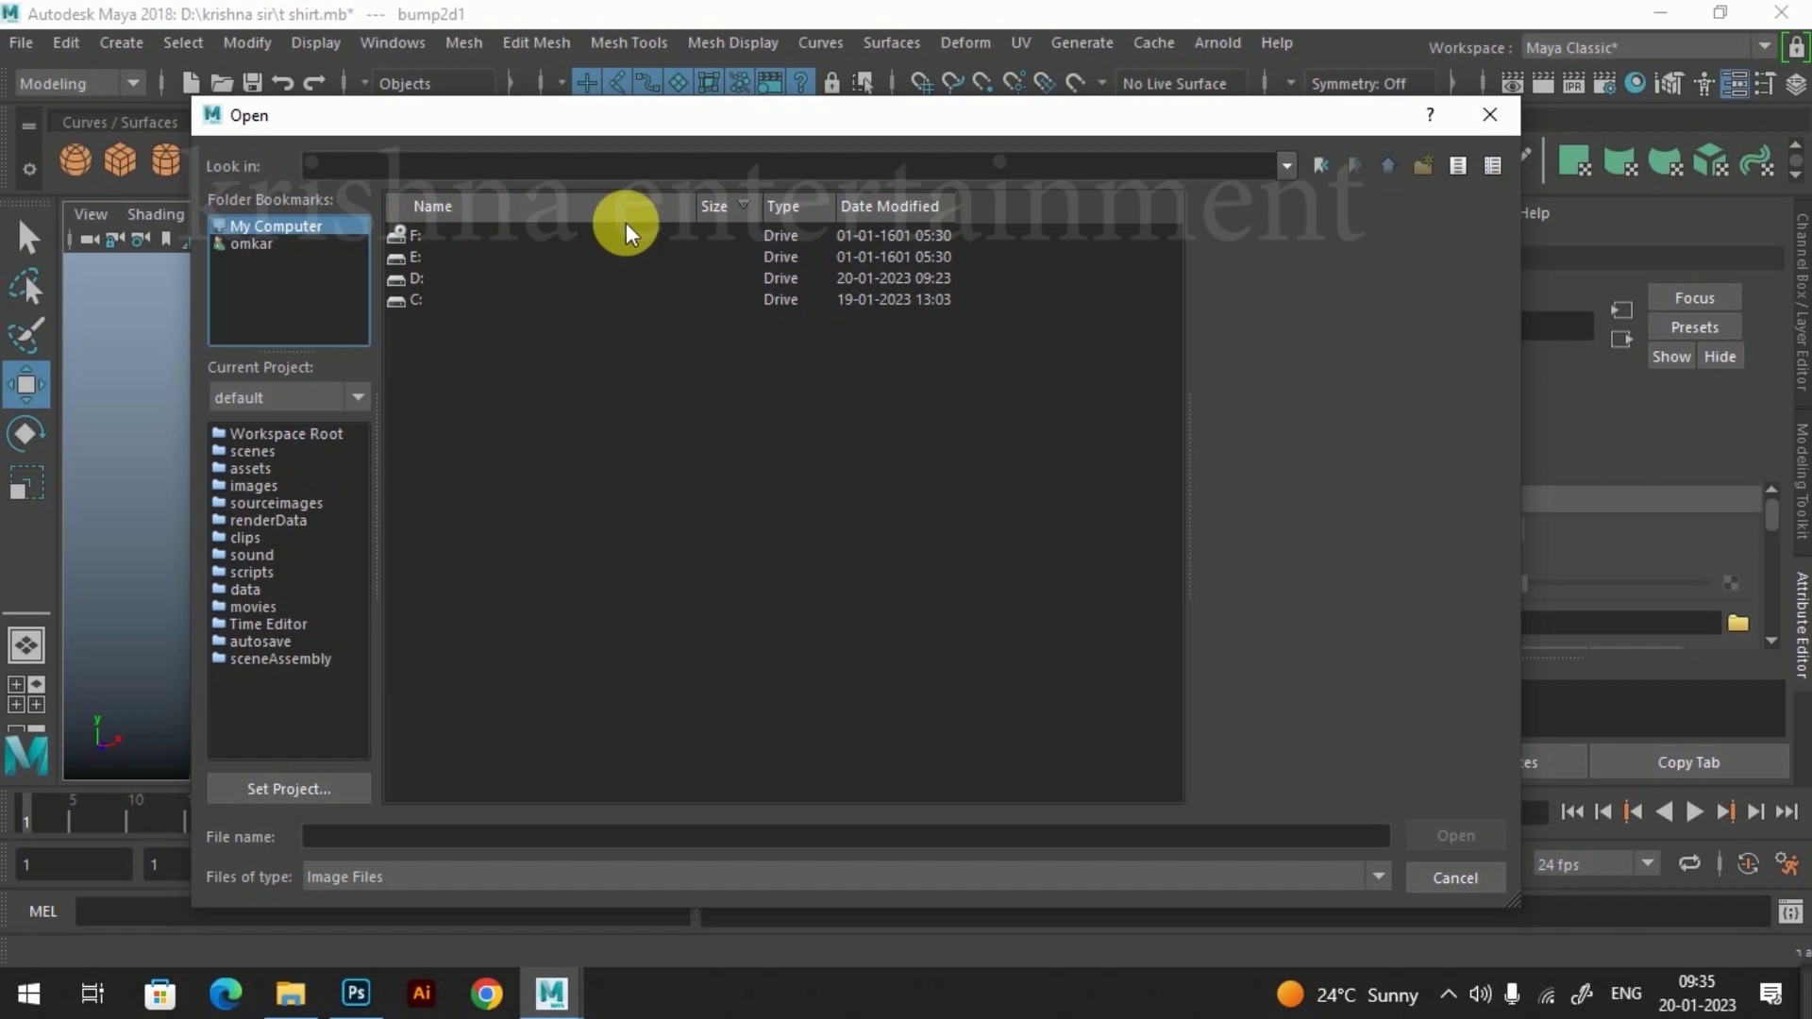
left_click(1285, 166)
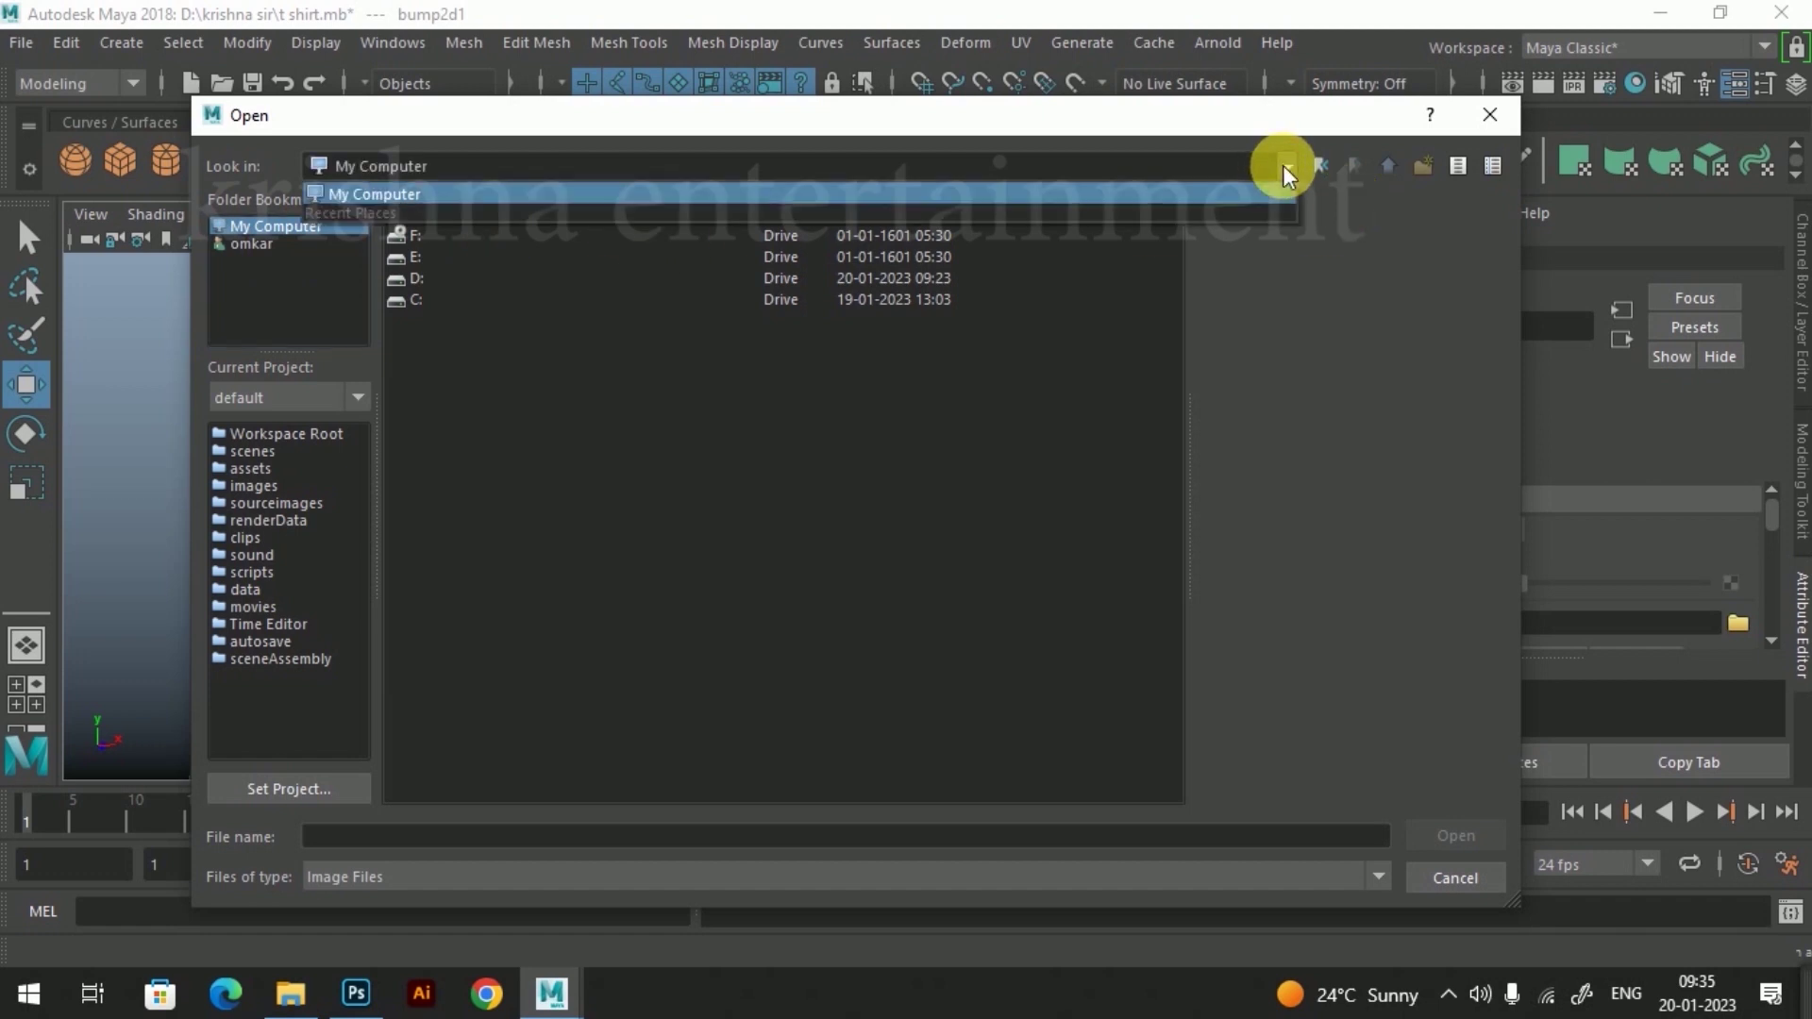
left_click(391, 177)
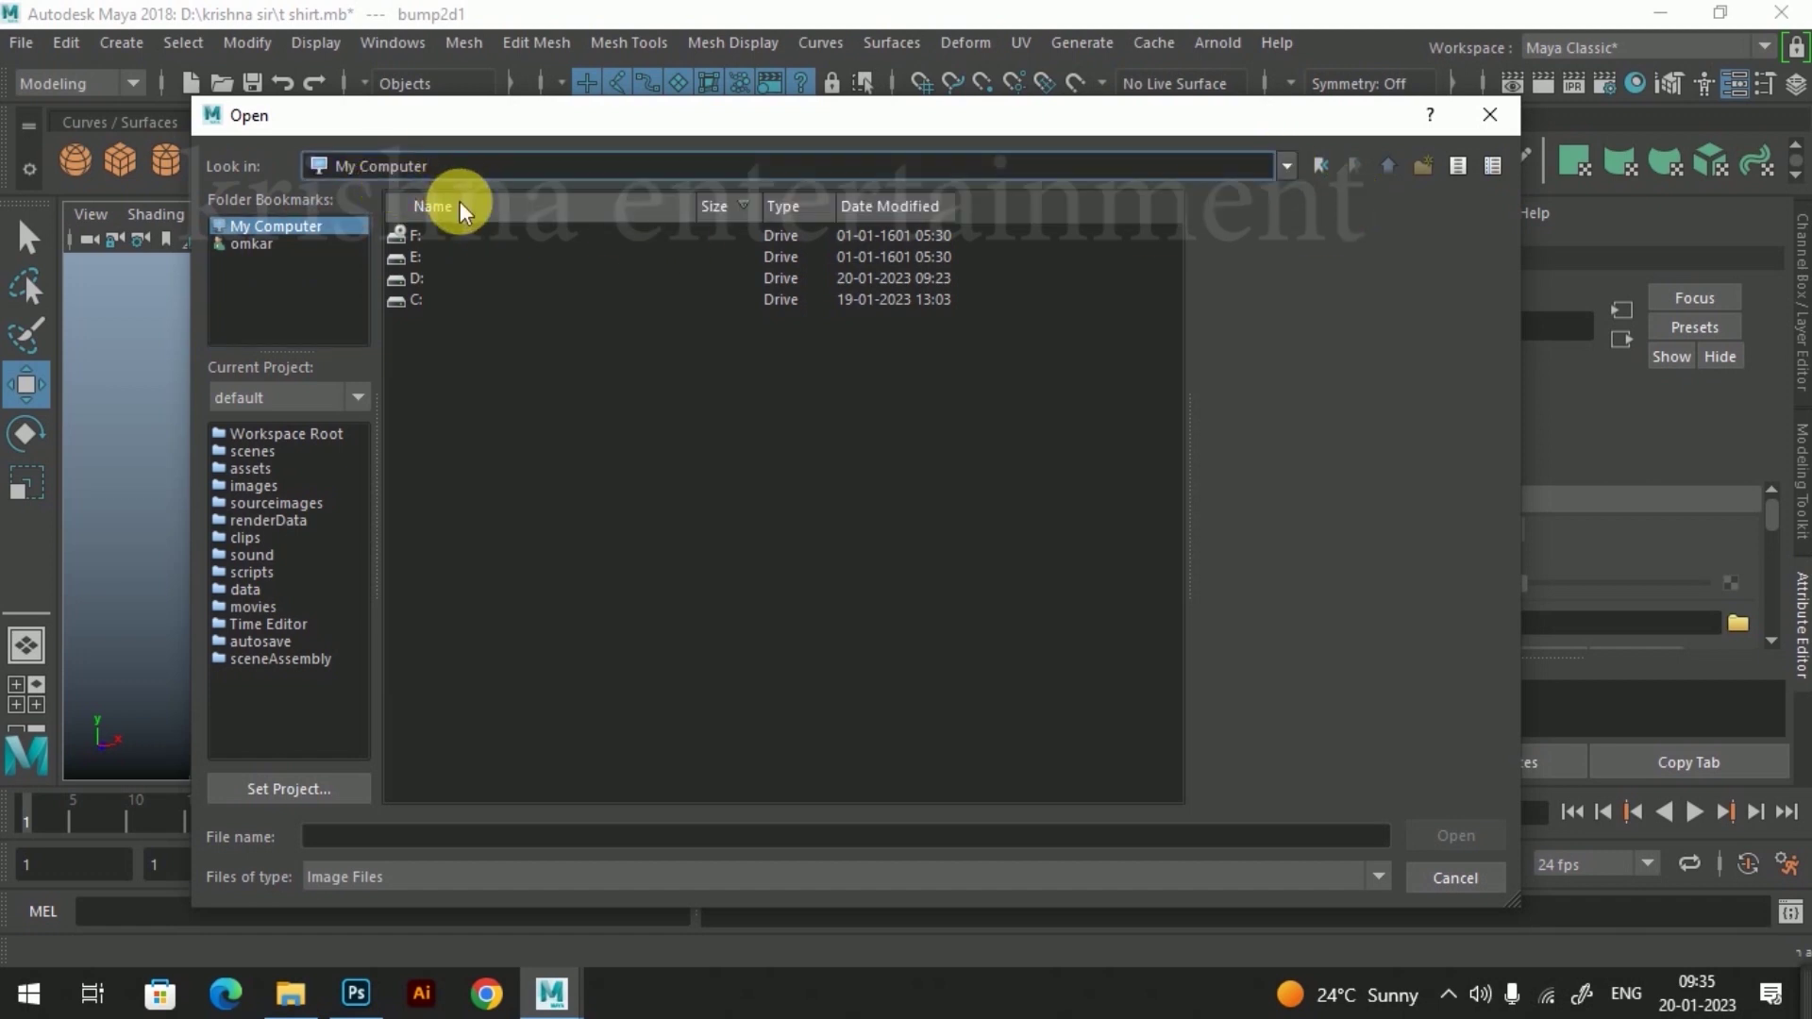
left_click(422, 279)
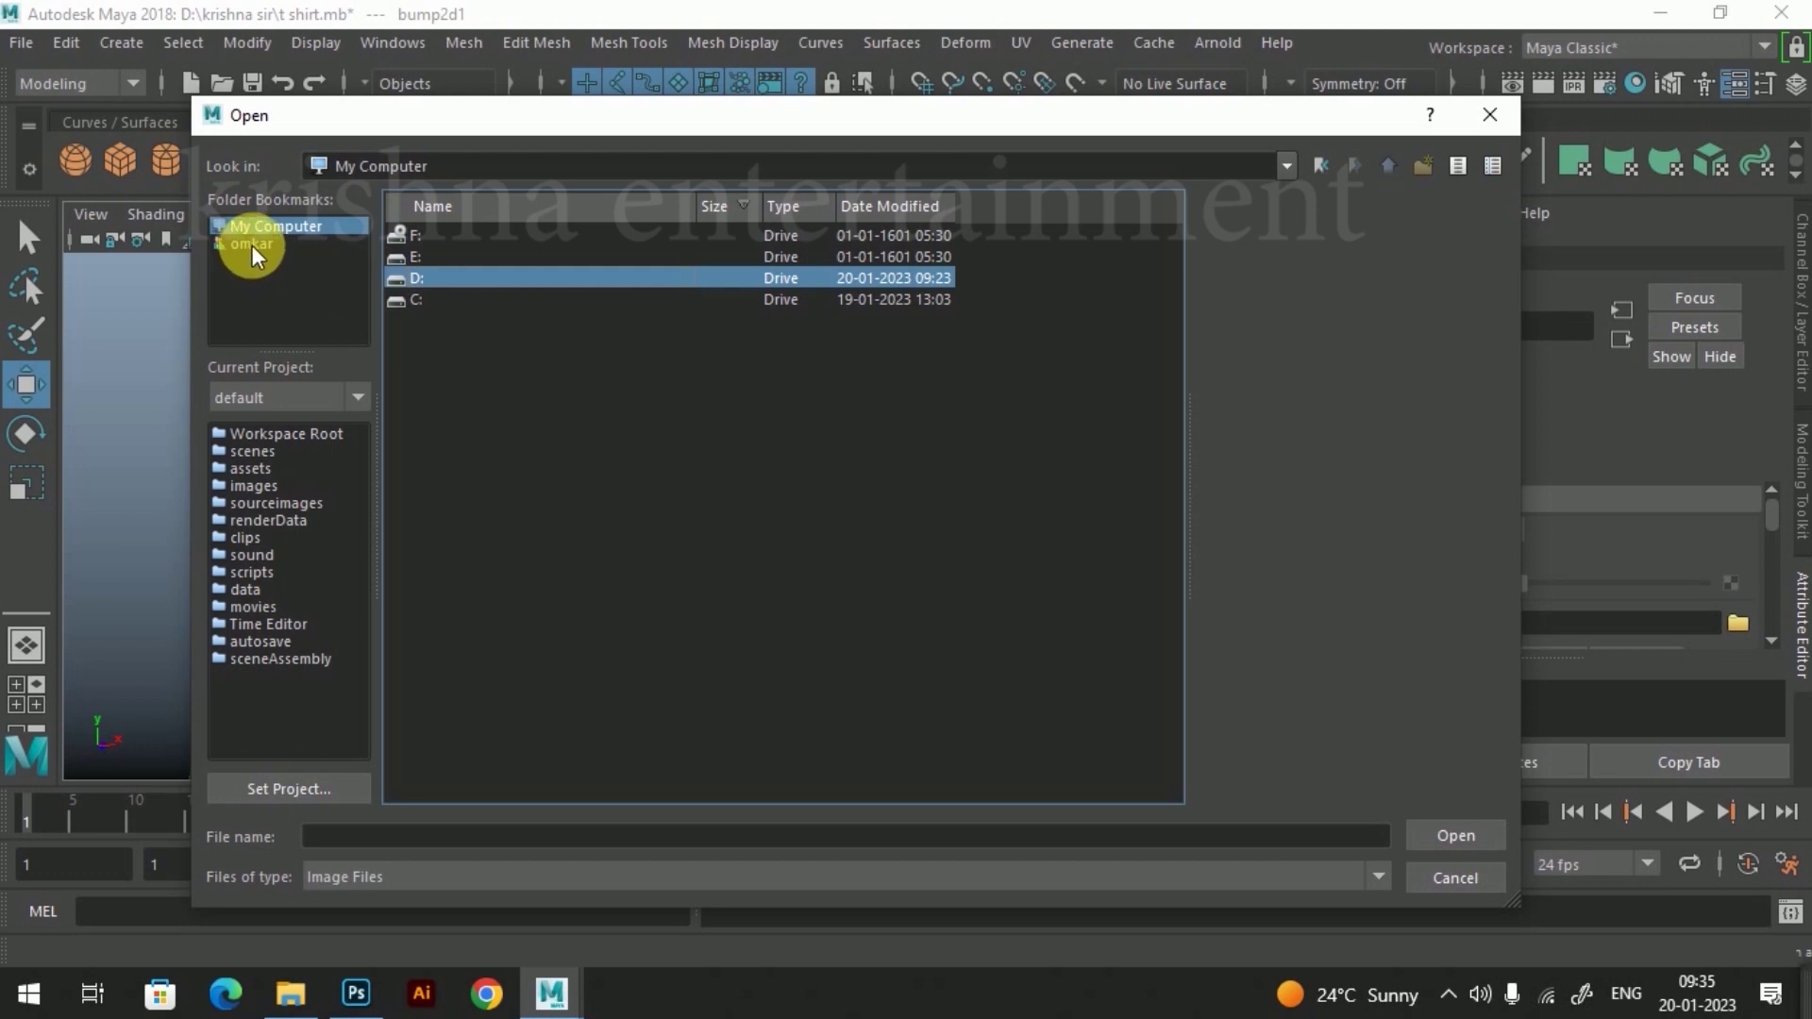
left_click(251, 247)
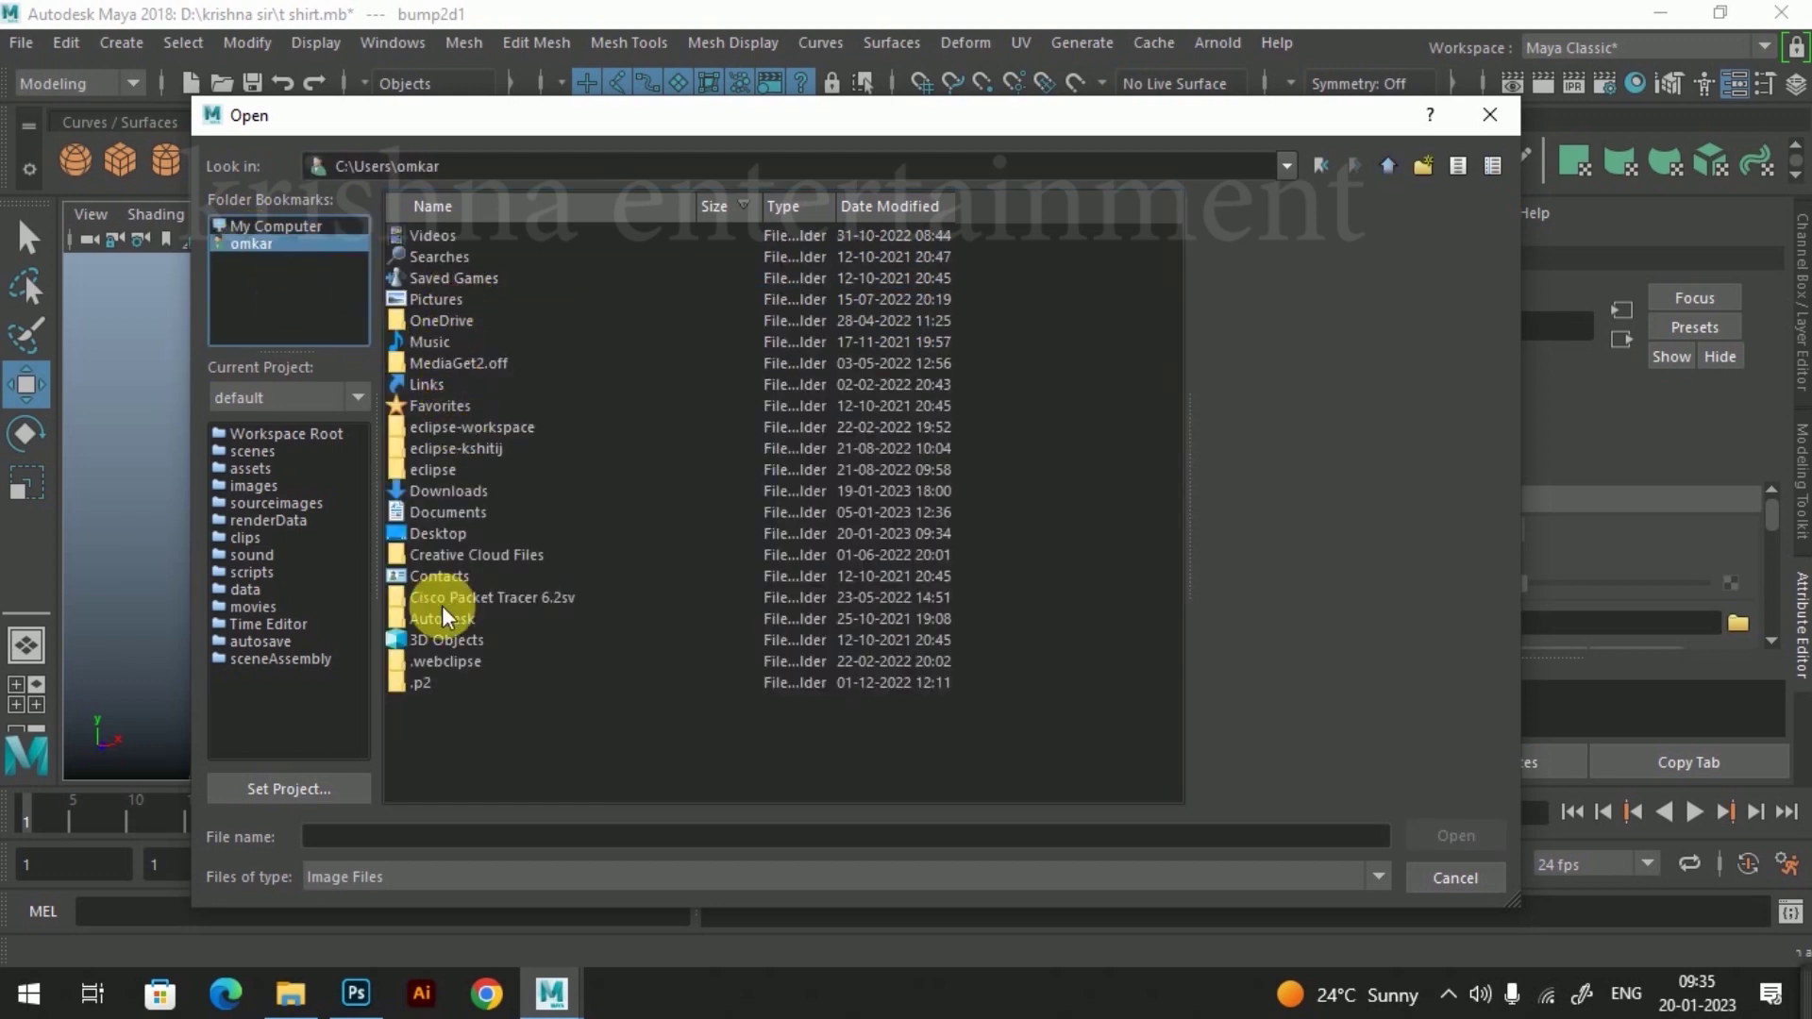
left_click(449, 539)
double_click(447, 535)
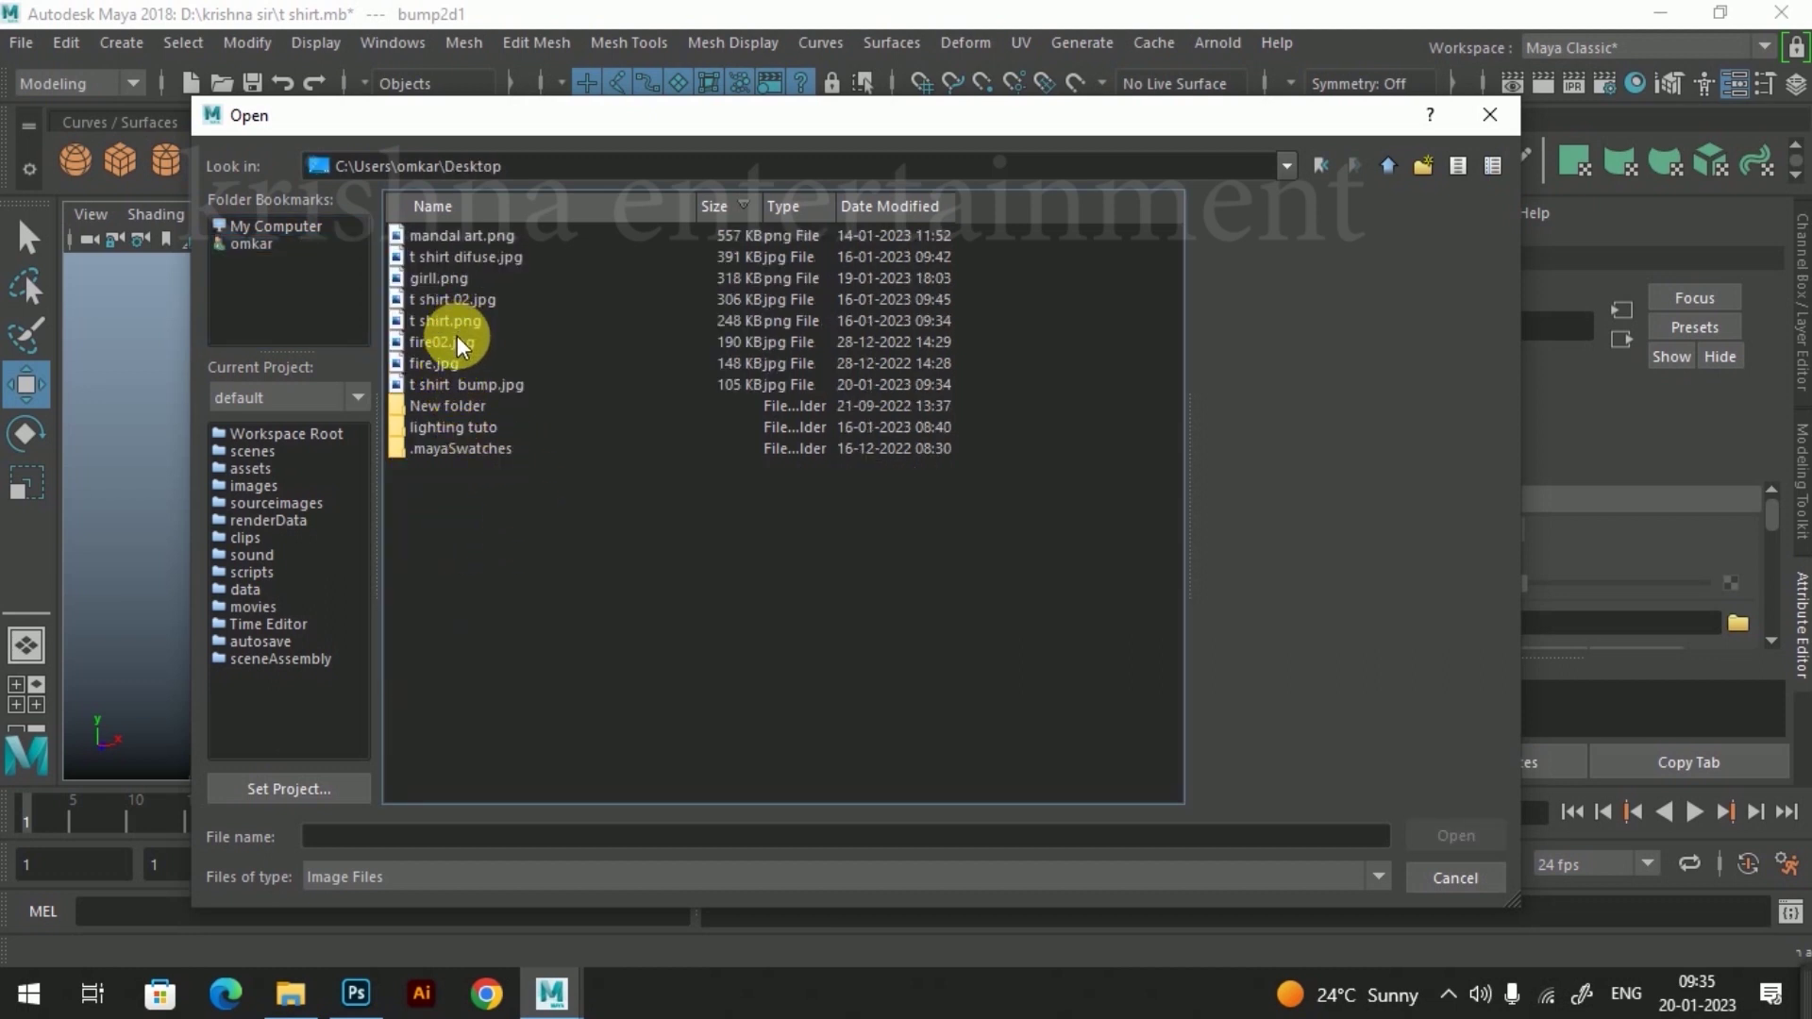
left_click(461, 387)
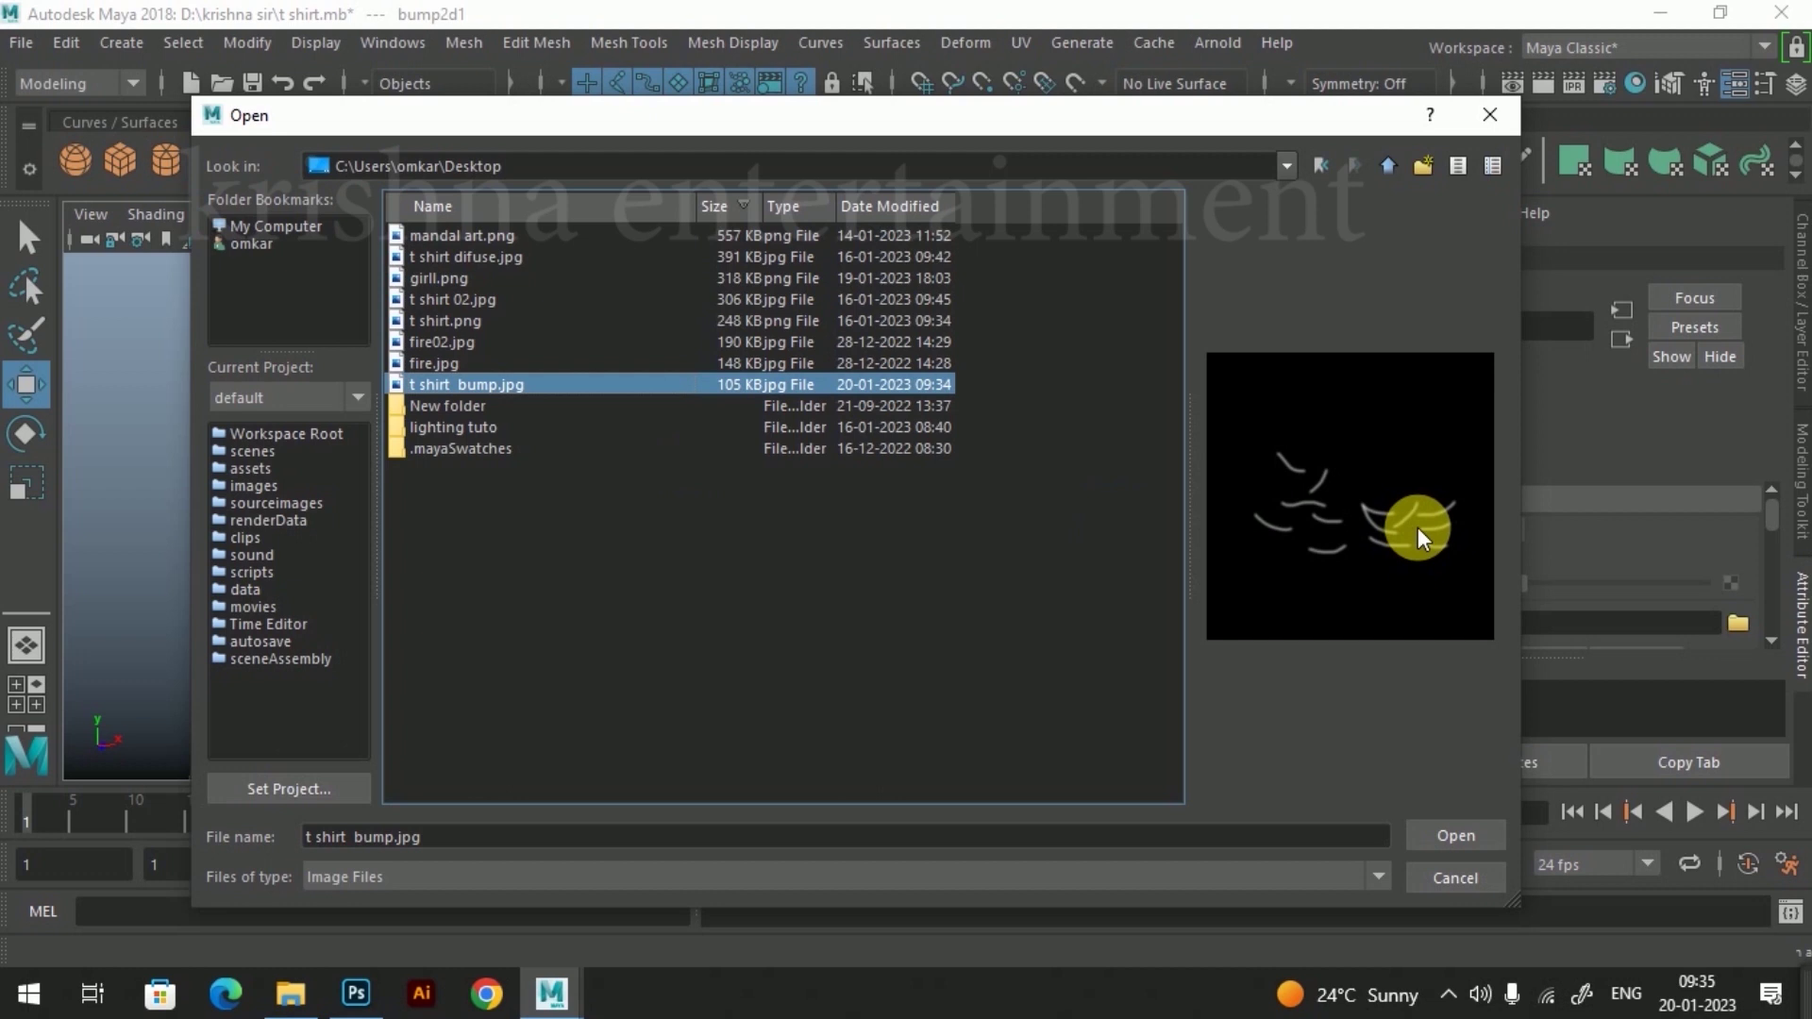
left_click(1453, 835)
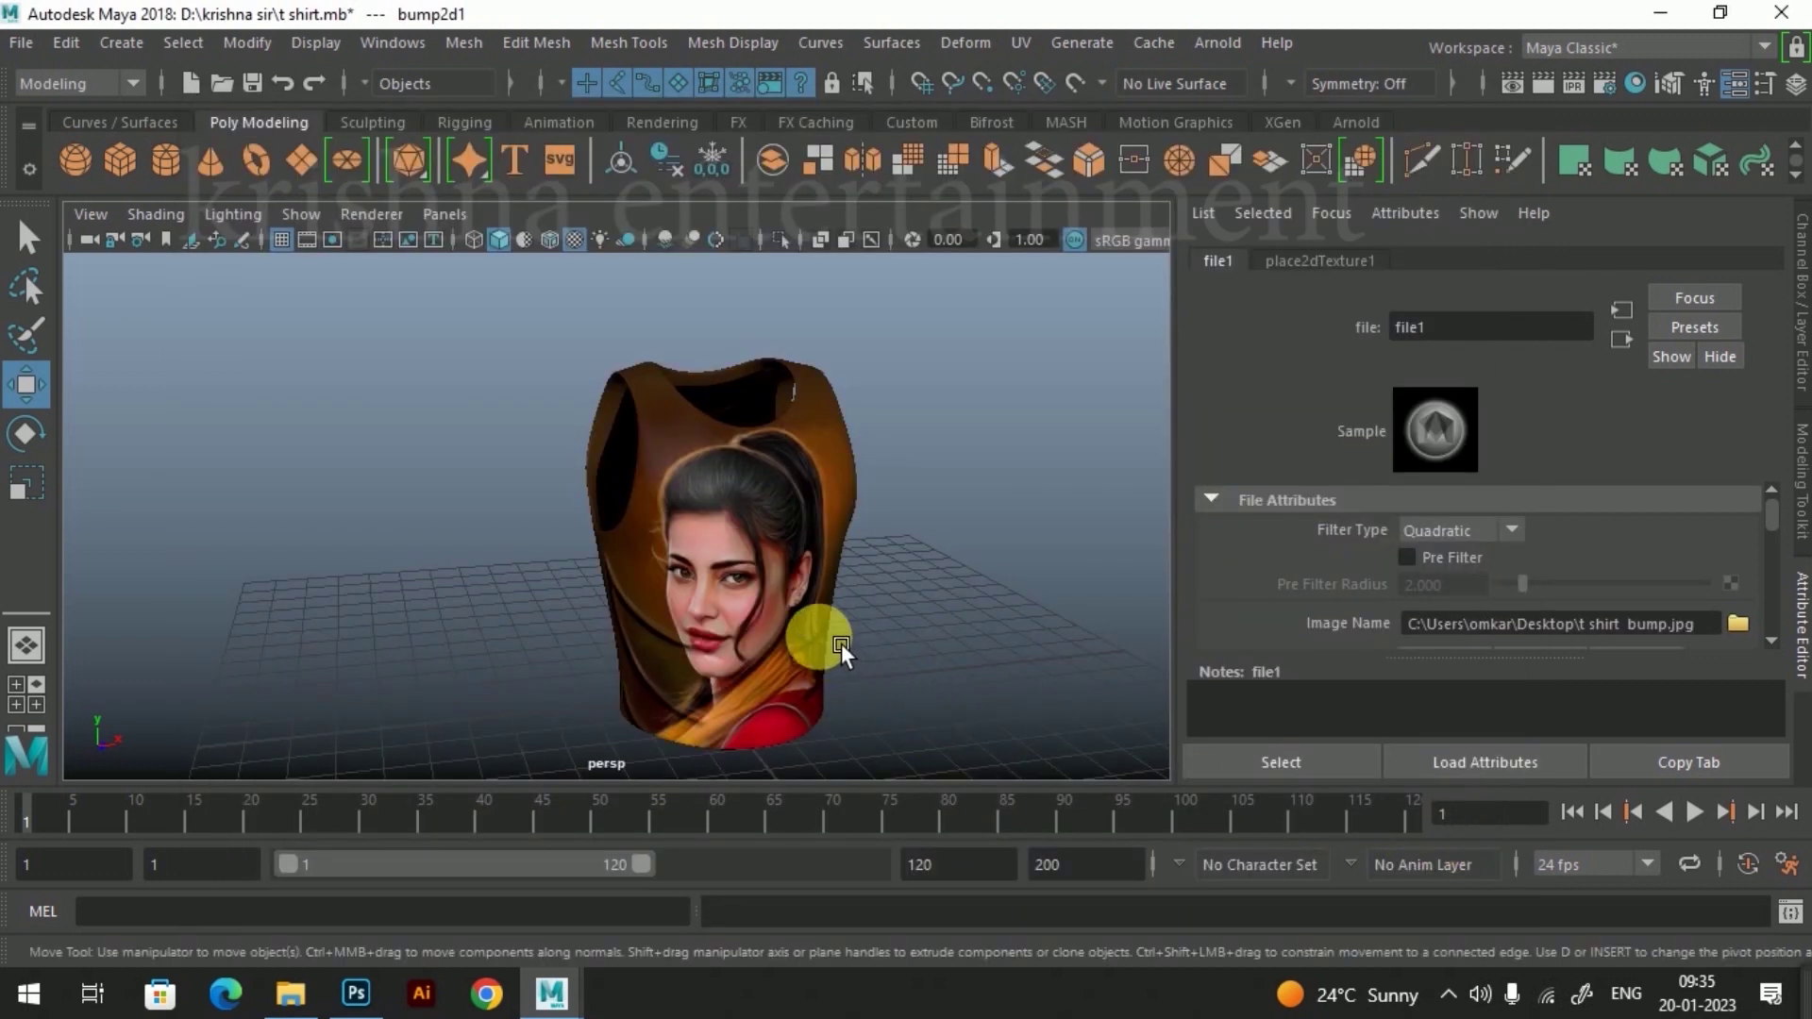
Step: Zoom and orbit close around the shirt to inspect the faint bump-map folds
scroll(841, 643, "up", 5)
mouse_move(853, 649)
left_mouse_down("alt")
mouse_move(766, 513)
mouse_move(806, 551)
mouse_move(944, 543)
mouse_move(821, 566)
mouse_move(1043, 567)
mouse_move(922, 484)
mouse_move(679, 607)
mouse_move(778, 552)
mouse_move(766, 668)
mouse_move(690, 605)
mouse_move(668, 553)
mouse_move(788, 618)
mouse_move(613, 620)
mouse_move(873, 608)
mouse_move(783, 581)
mouse_move(781, 557)
left_mouse_up("alt")
mouse_move(781, 556)
right_mouse_down("alt")
mouse_move(768, 606)
mouse_move(752, 590)
mouse_move(760, 626)
mouse_move(847, 557)
right_mouse_up("alt")
mouse_move(846, 557)
left_mouse_down("alt")
mouse_move(779, 693)
mouse_move(834, 574)
mouse_move(911, 556)
mouse_move(596, 621)
mouse_move(859, 609)
mouse_move(462, 598)
mouse_move(551, 592)
mouse_move(504, 581)
mouse_move(602, 553)
mouse_move(867, 586)
mouse_move(768, 590)
left_mouse_up("alt")
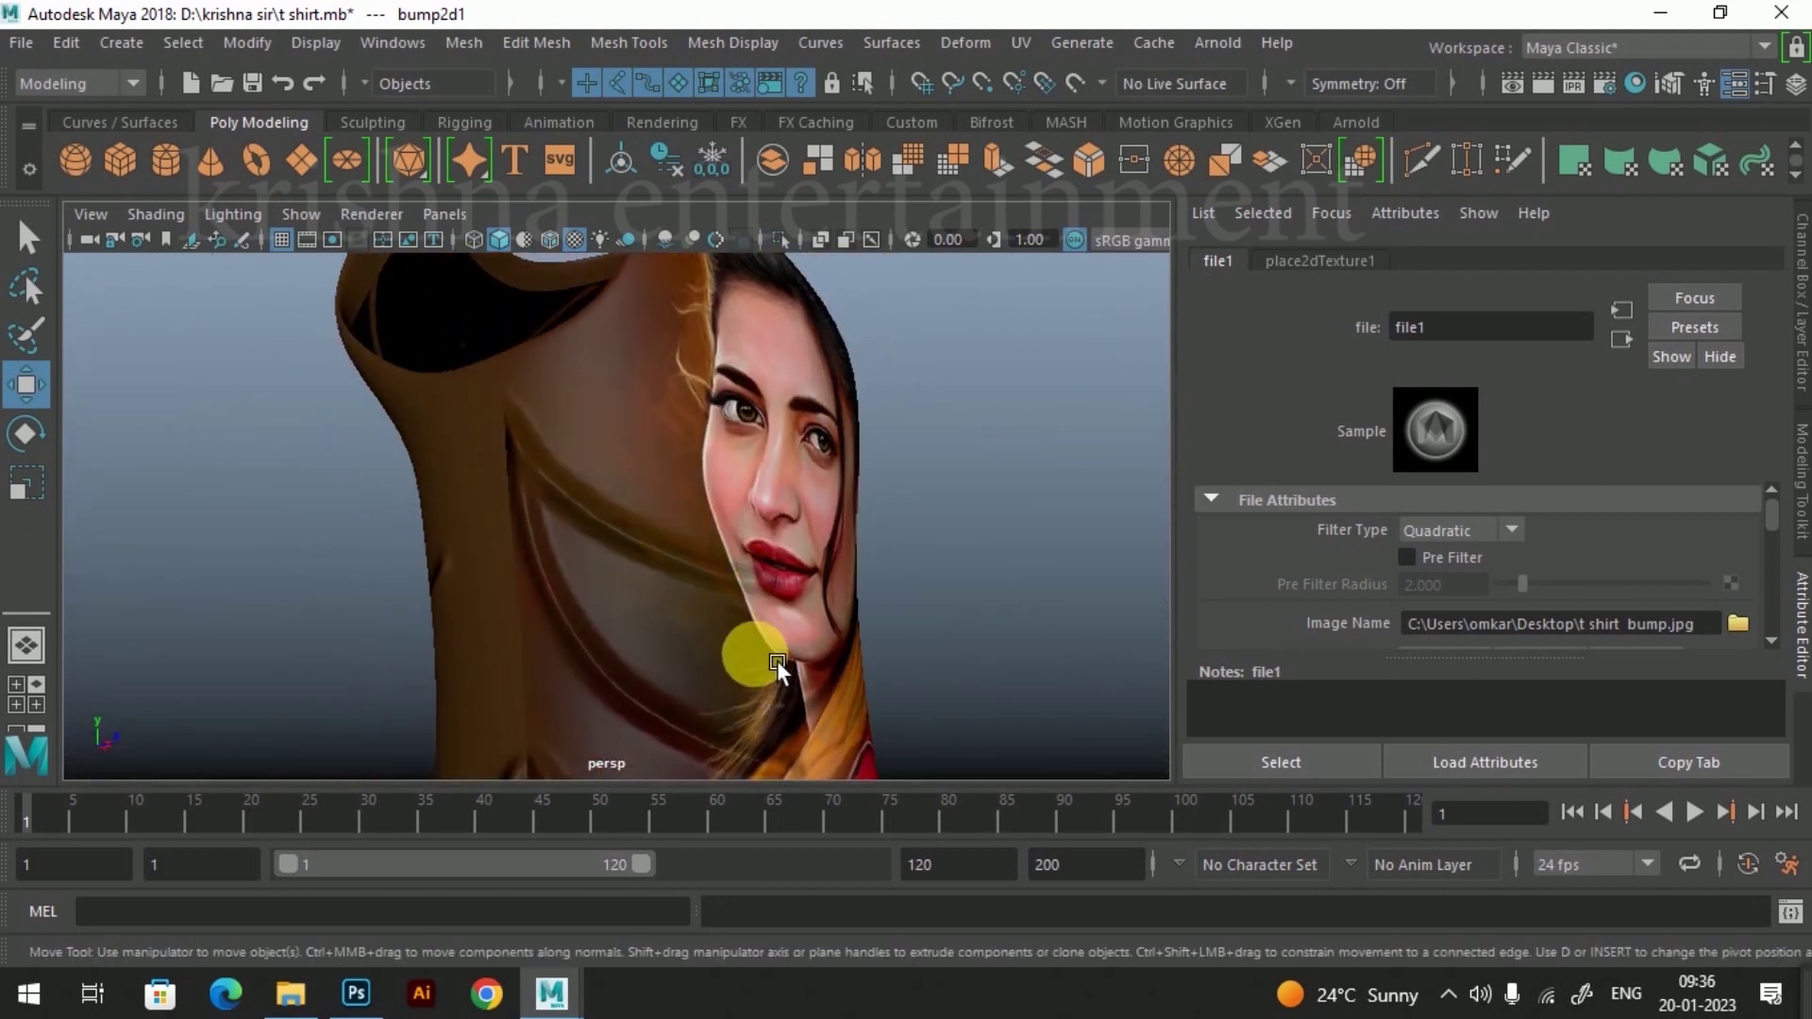
scroll(638, 563, "up", 2)
mouse_move(661, 566)
left_mouse_down("alt")
mouse_move(722, 557)
mouse_move(745, 614)
left_mouse_up("alt")
left_click(358, 996)
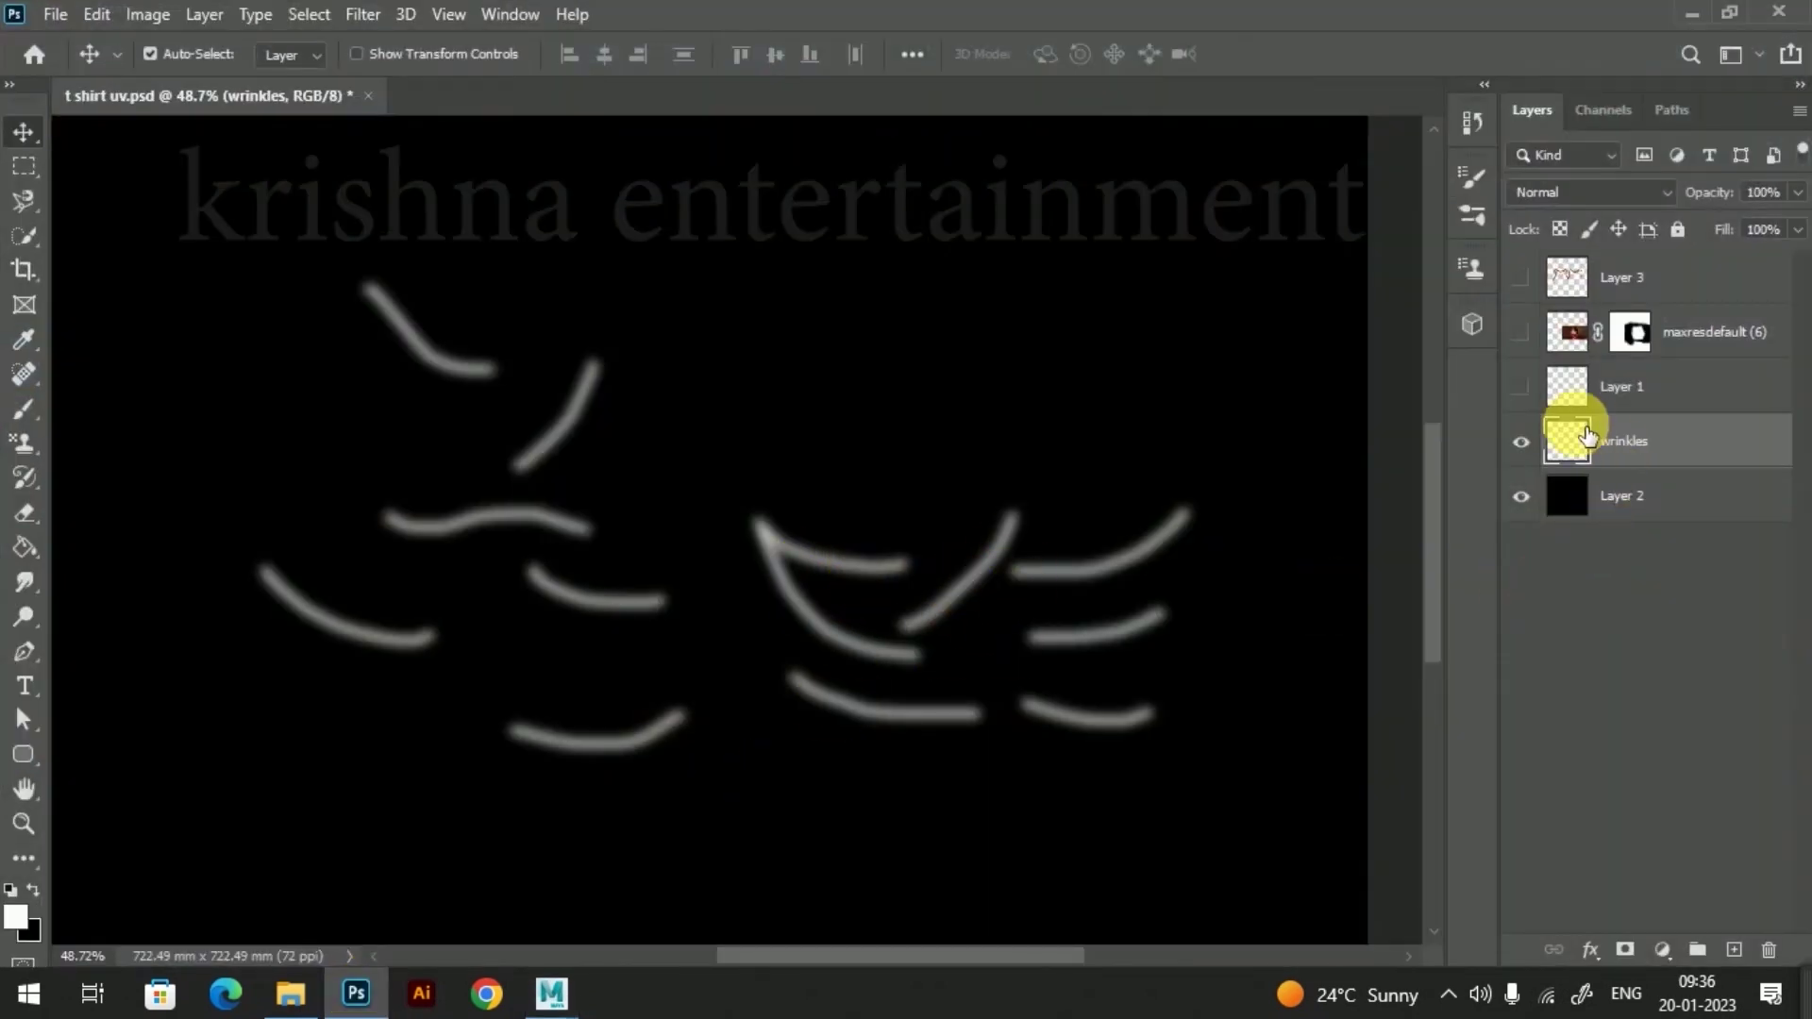
Step: Apply an 11.1-pixel Gaussian Blur to the wrinkle strokes and fit the canvas in view
left_click(370, 21)
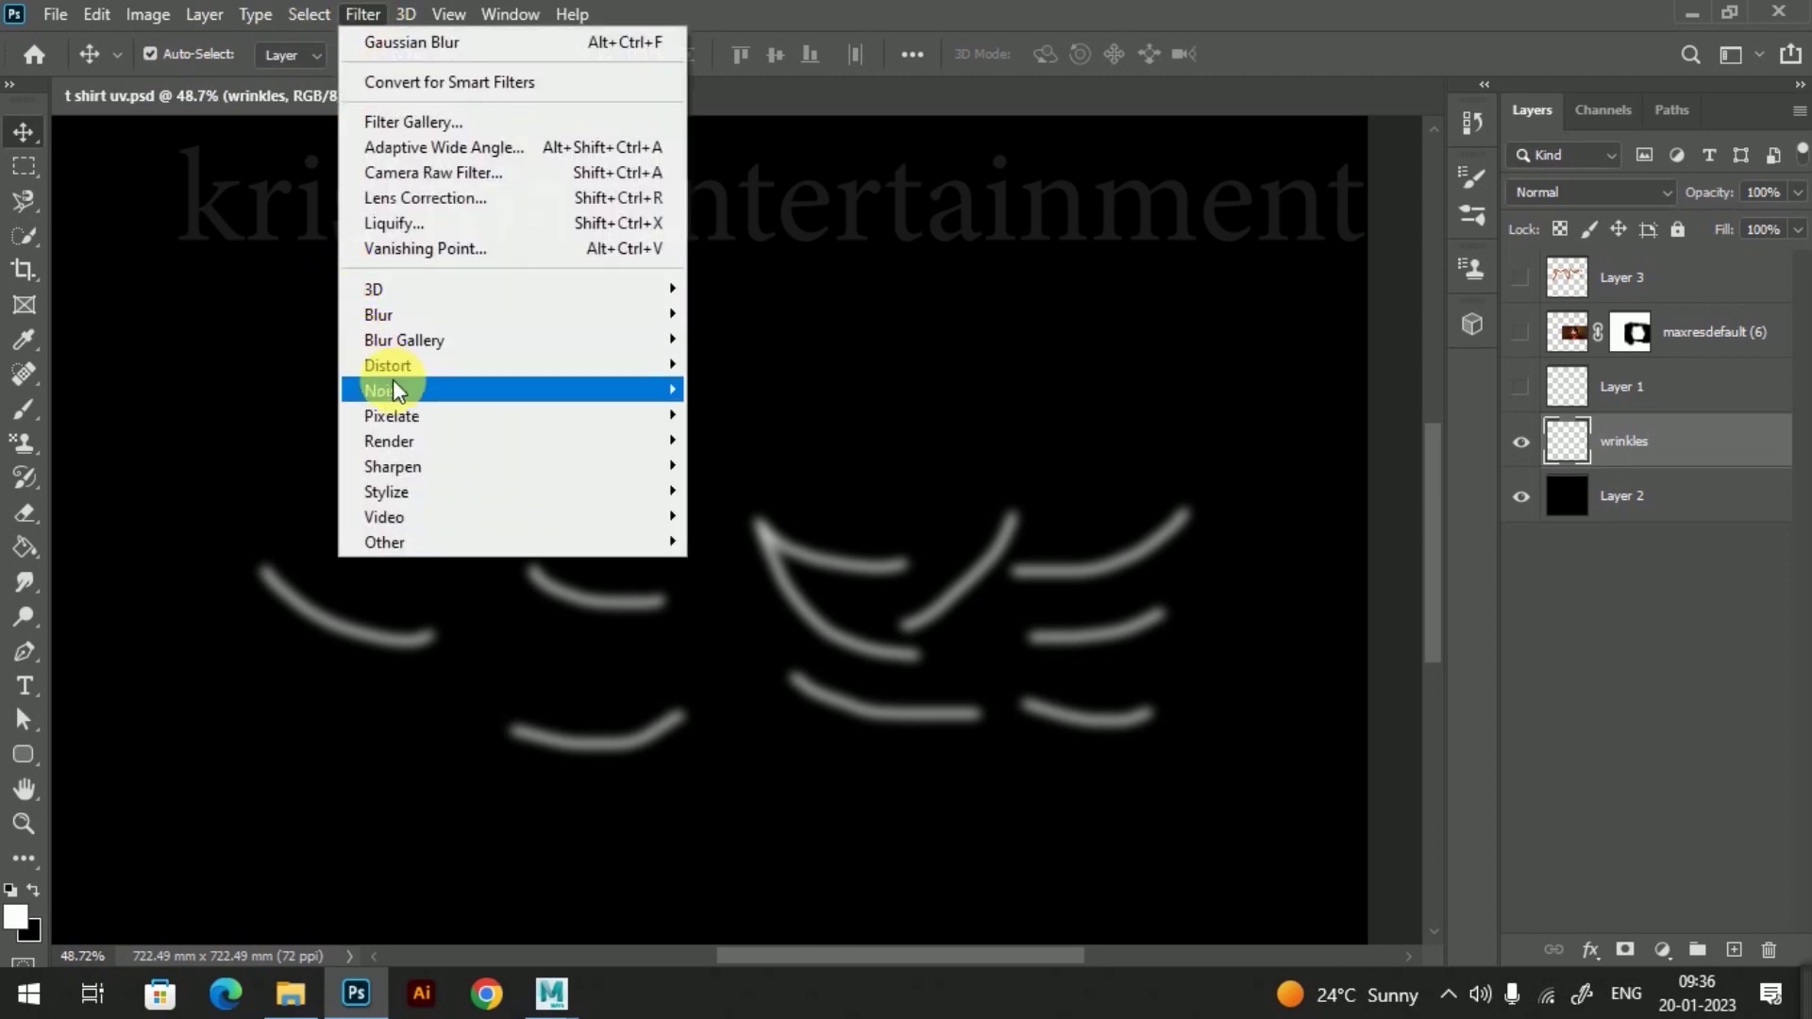
mouse_move(424, 314)
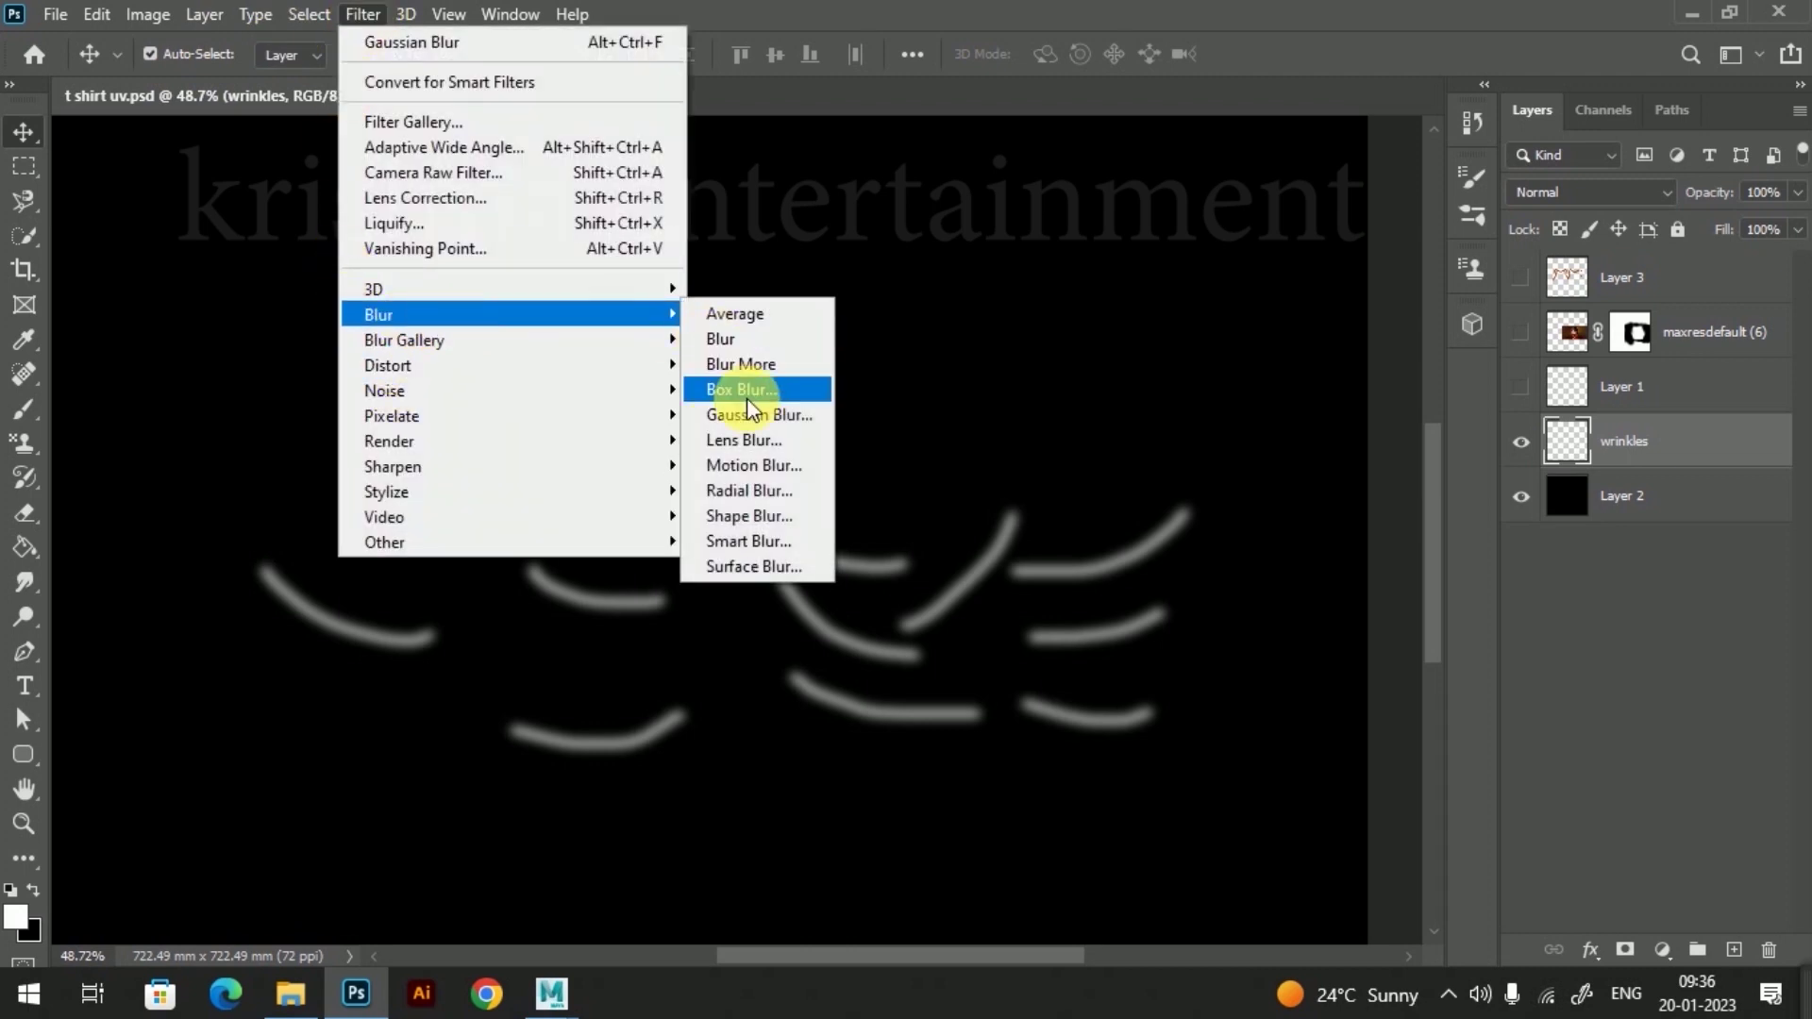
left_click(746, 408)
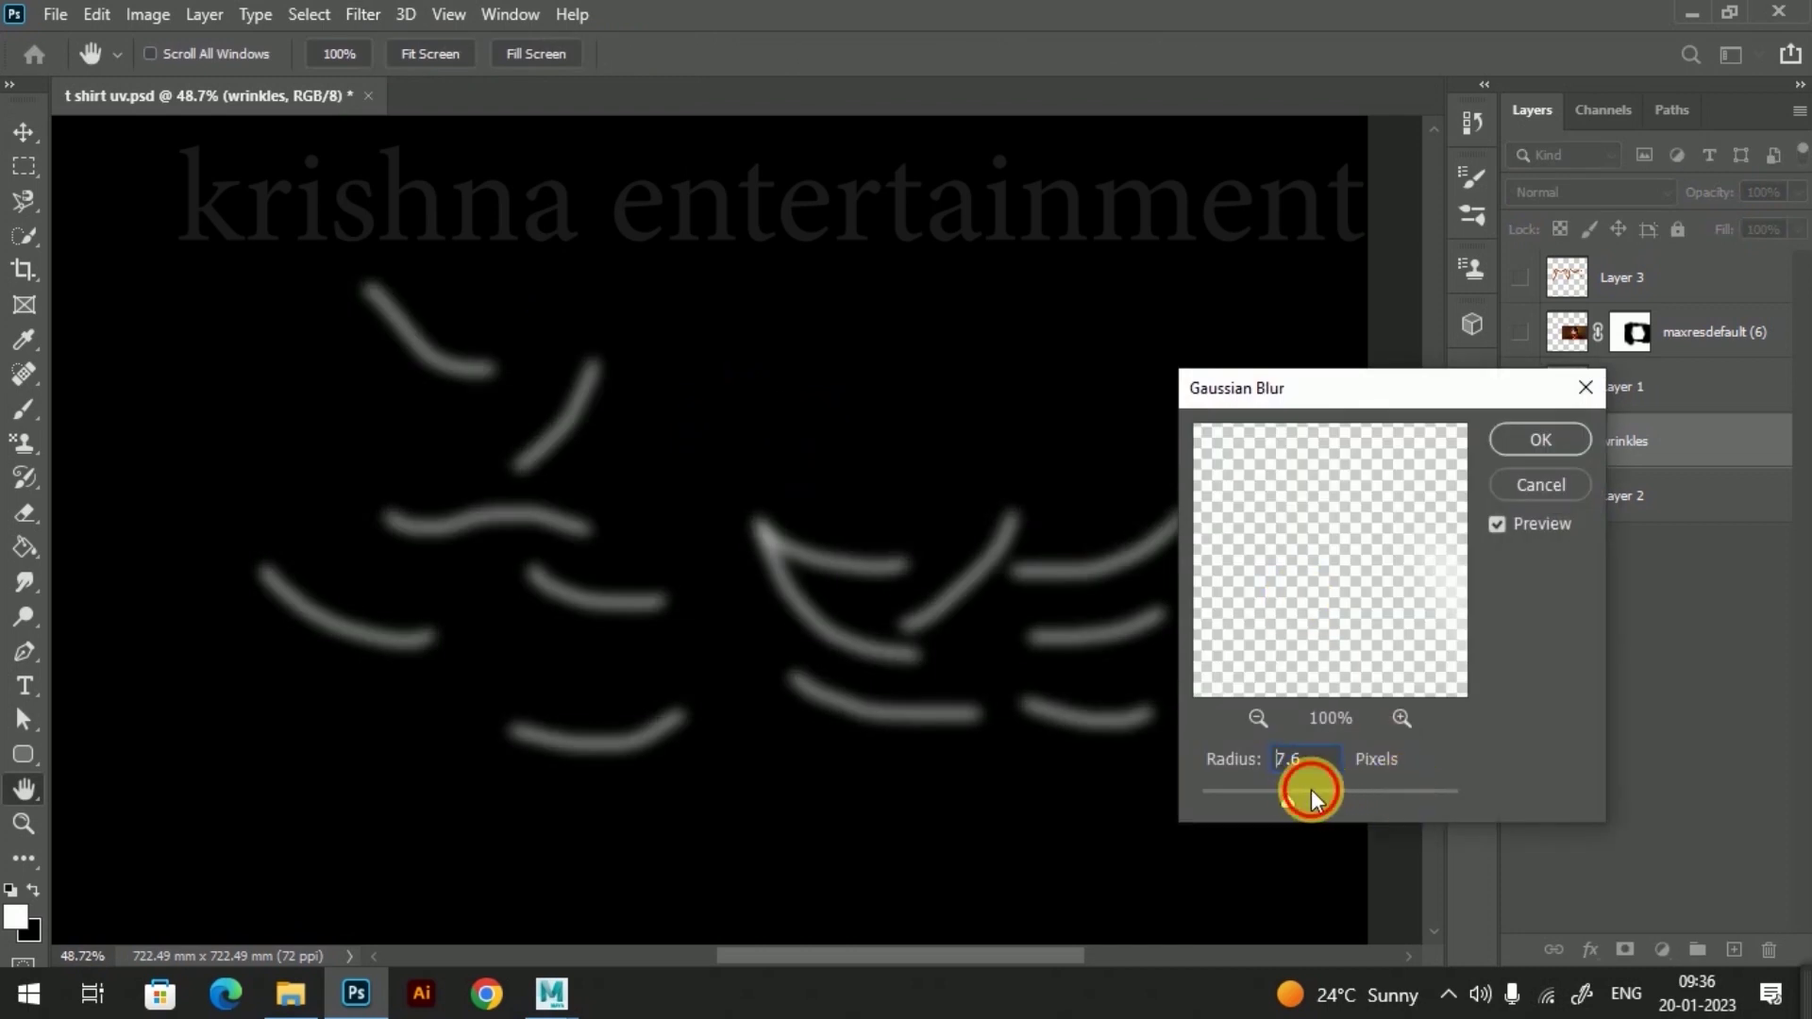
left_click_drag(1313, 795, 1323, 798)
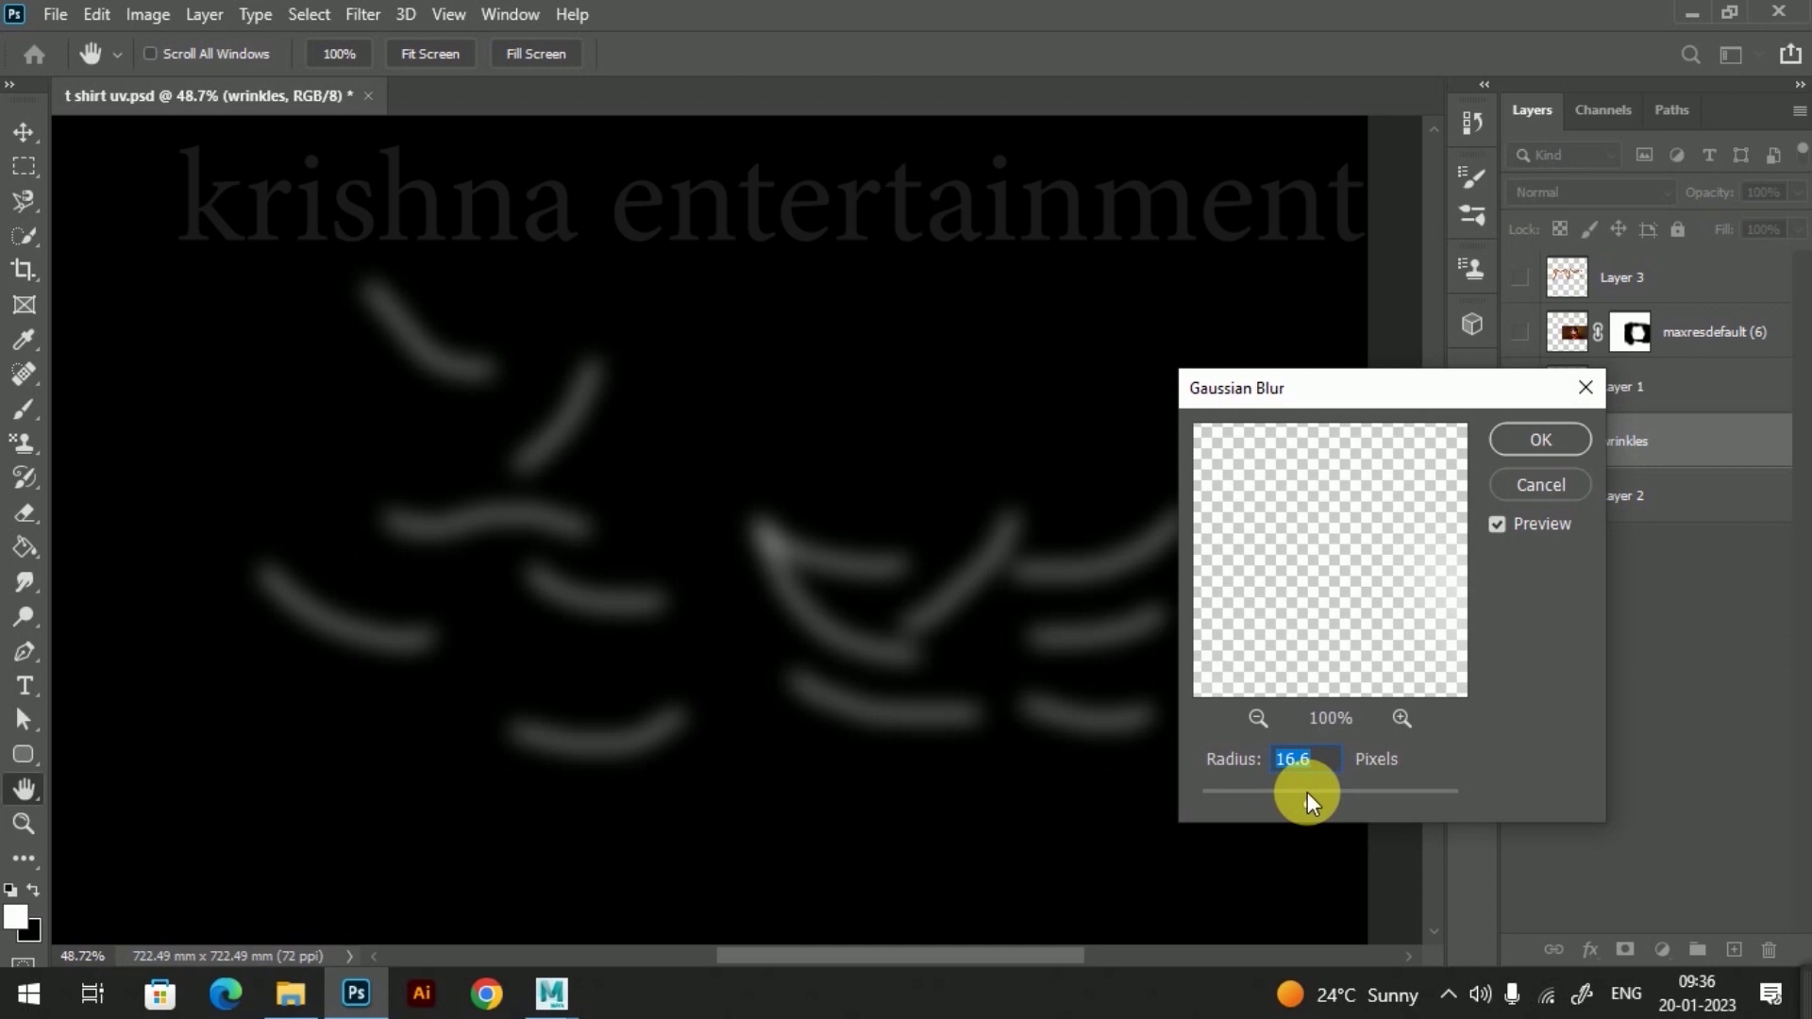
left_click_drag(1308, 793, 1312, 799)
left_click(1540, 439)
key("v")
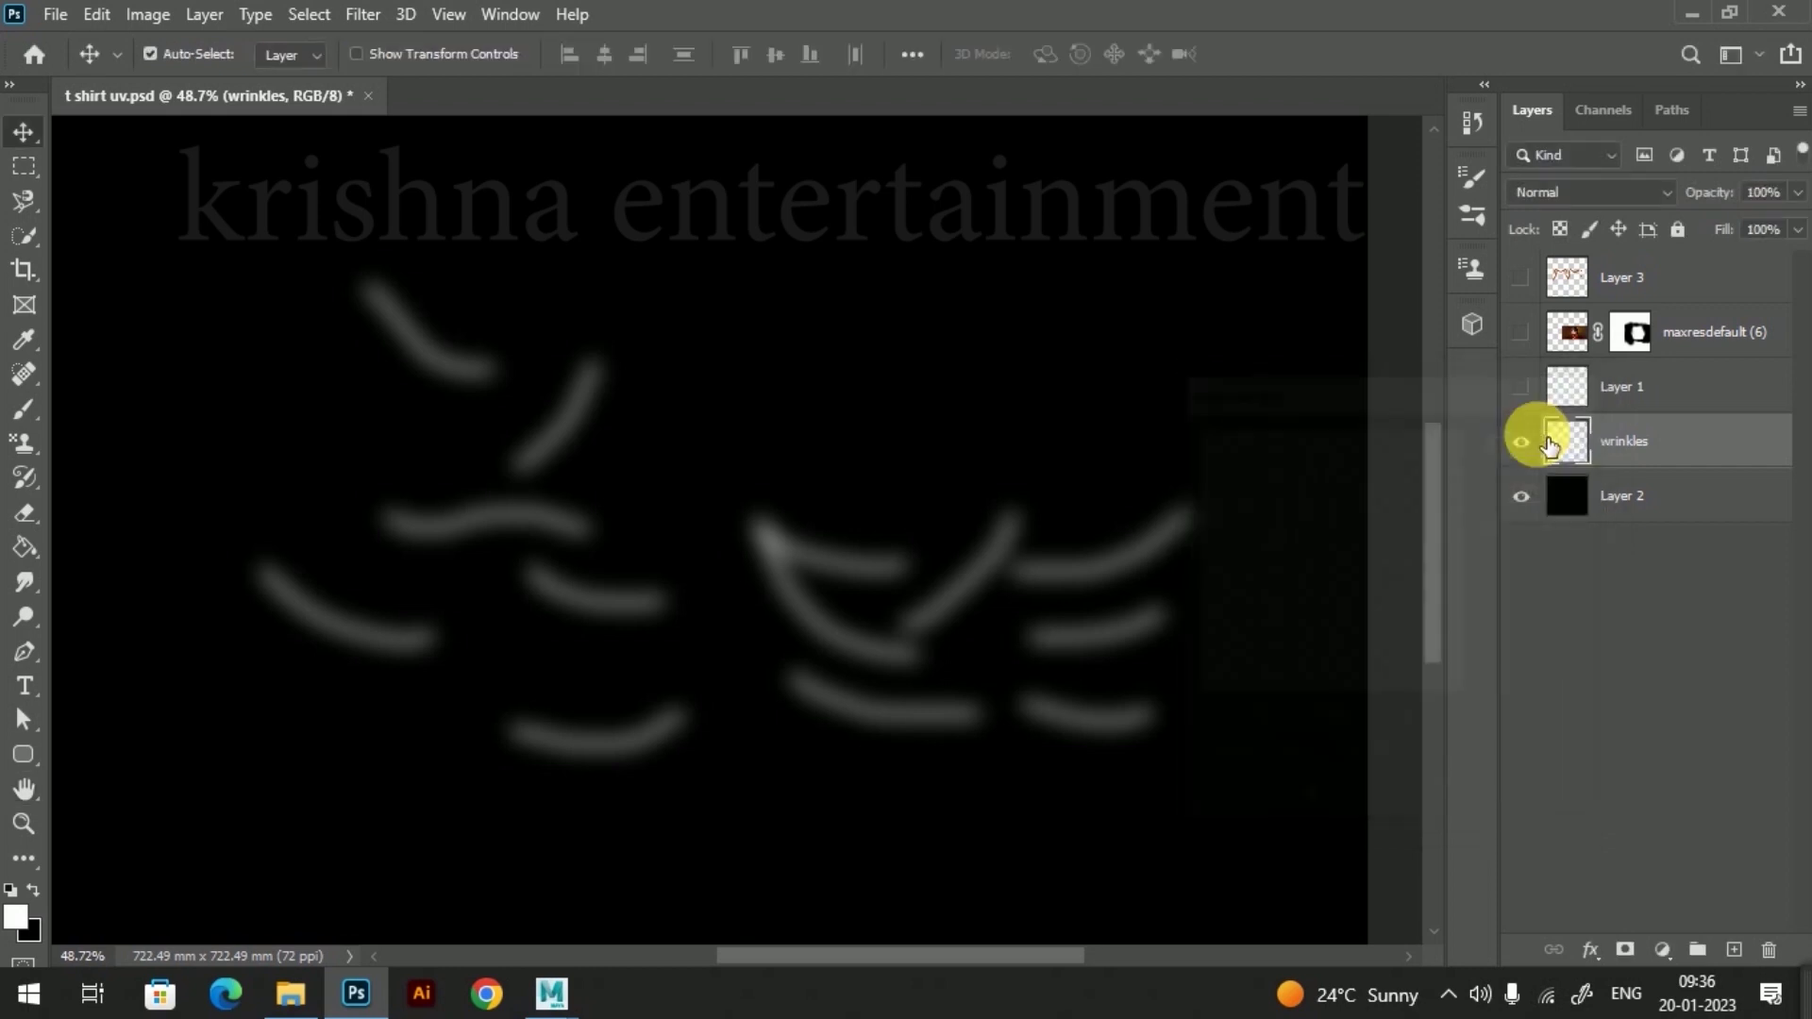
key("ctrl+0")
scroll(960, 557, "up", 2, "alt")
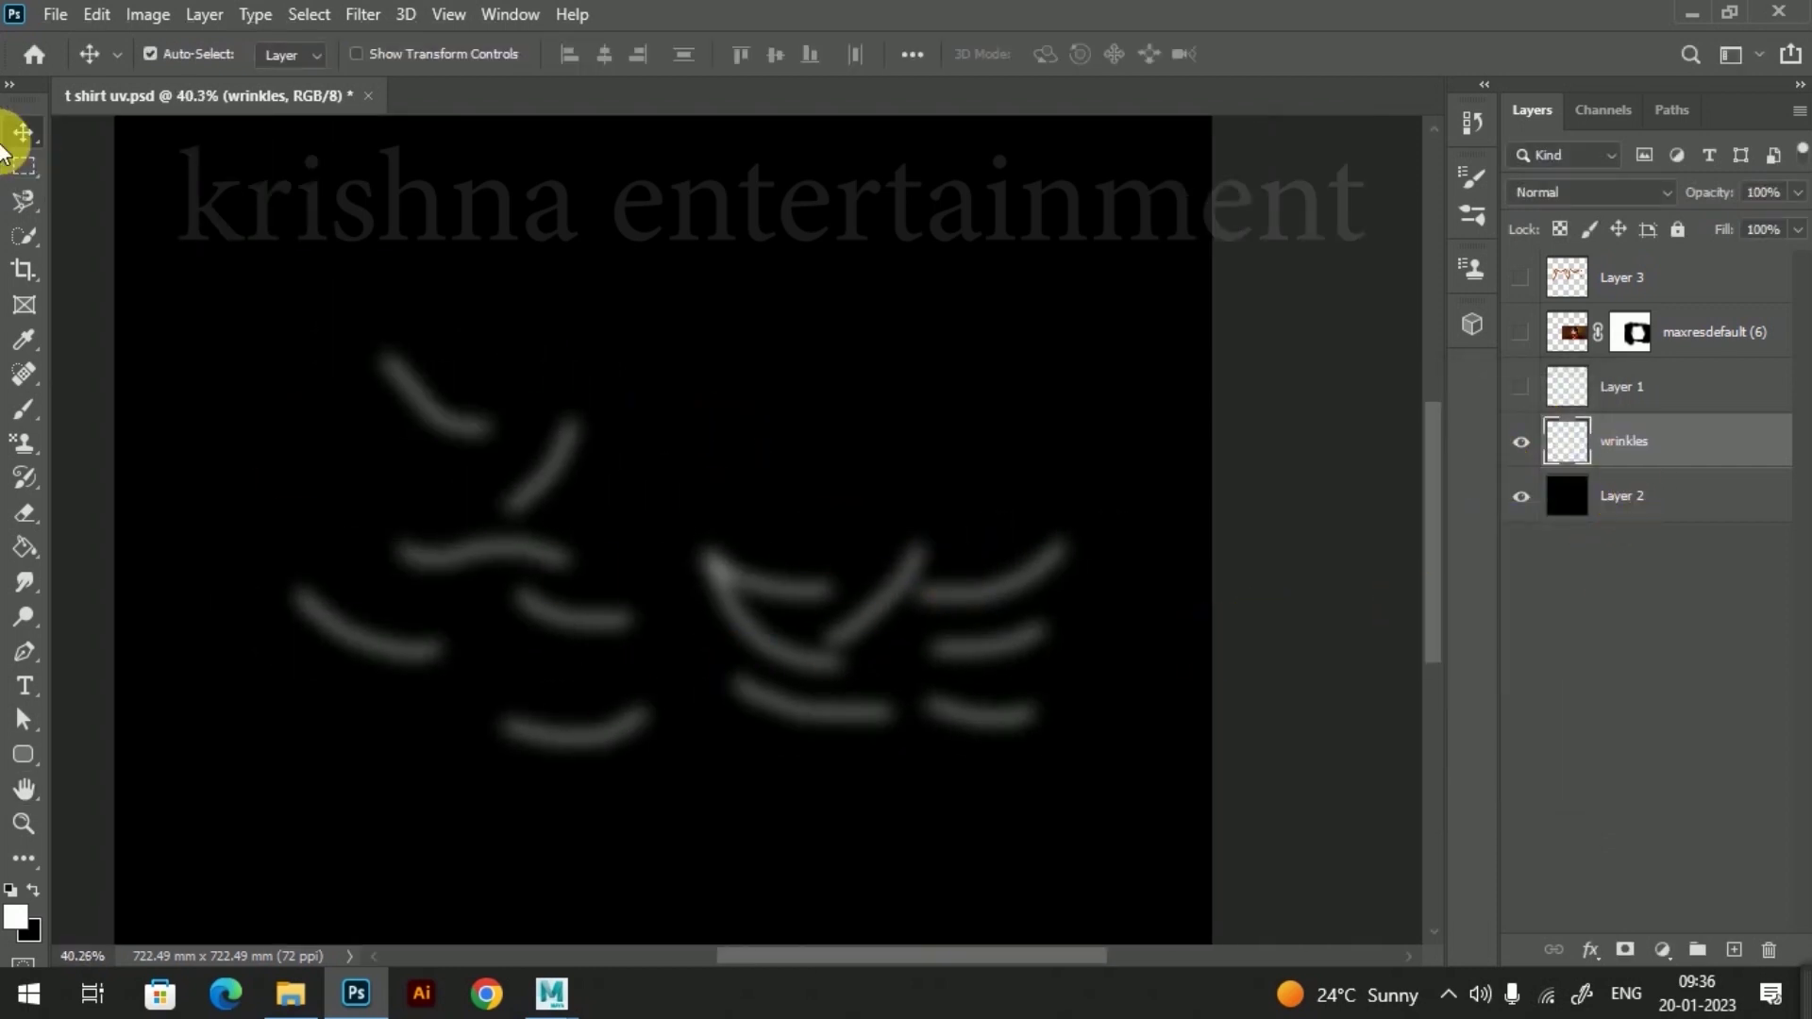
left_click(58, 17)
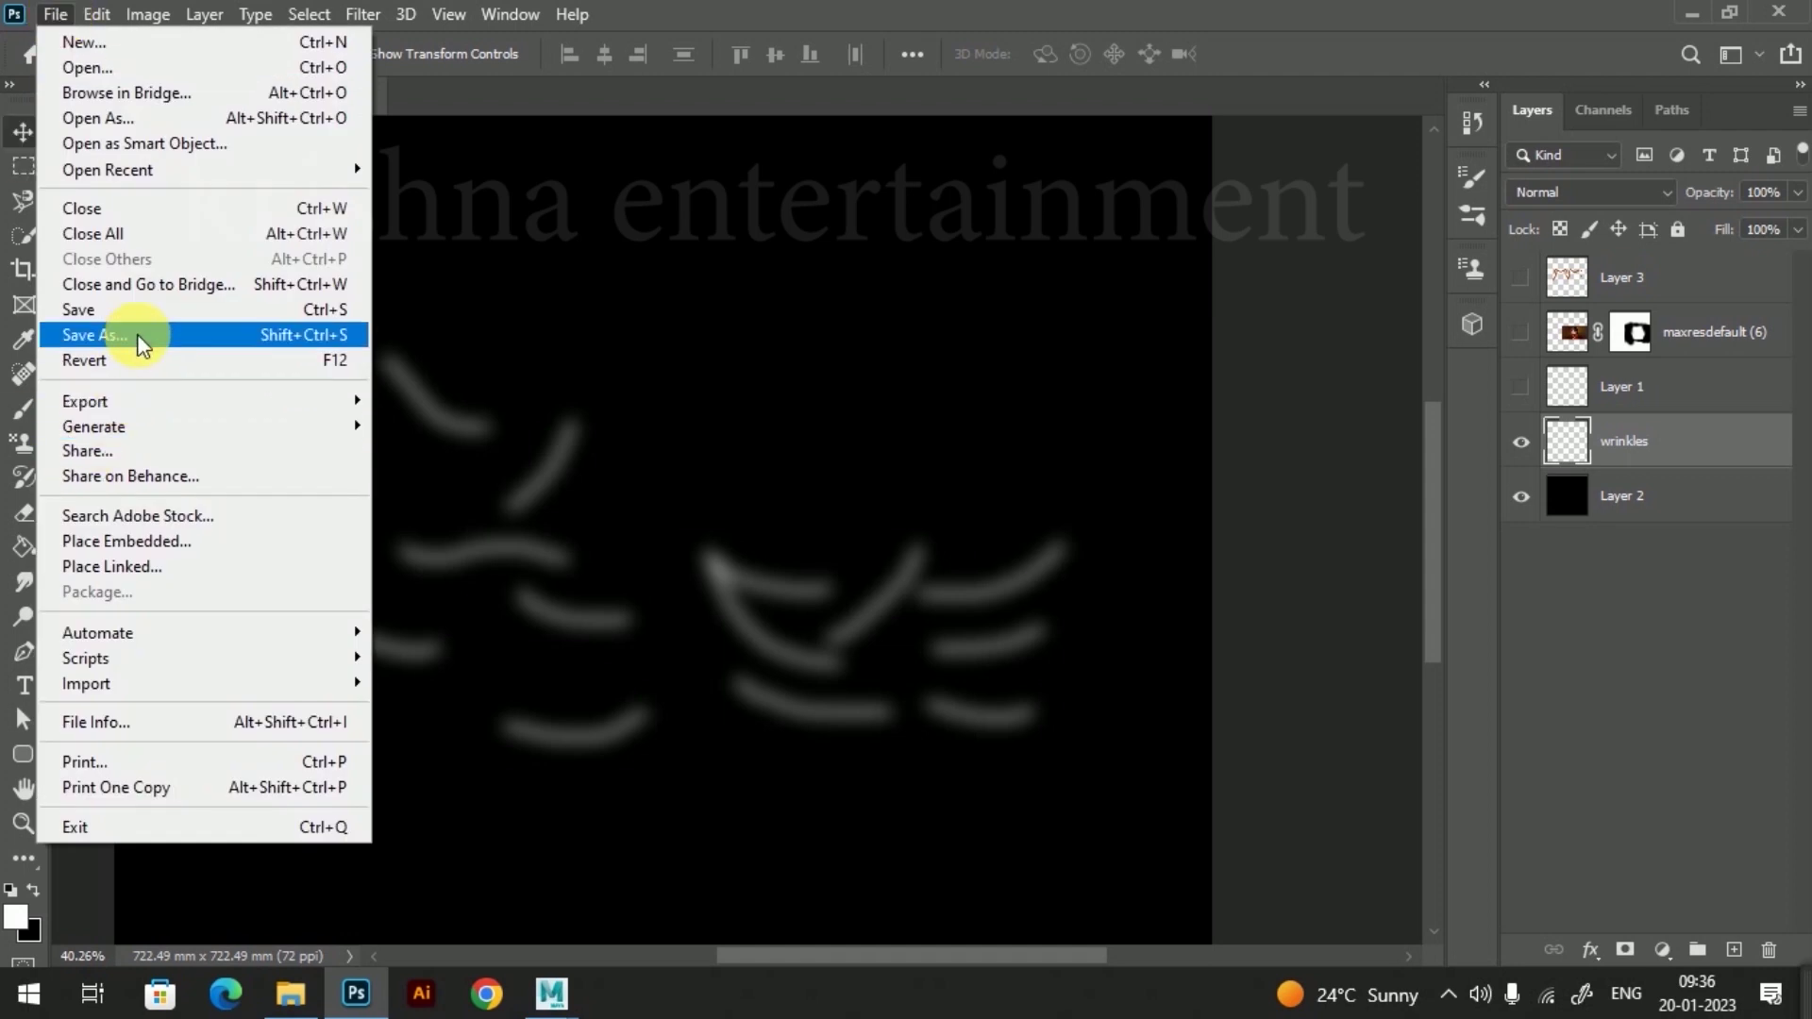
Step: Save a local JPEG named 't shirt bump 01' on the Desktop with default quality options
left_click(138, 340)
left_click(1179, 791)
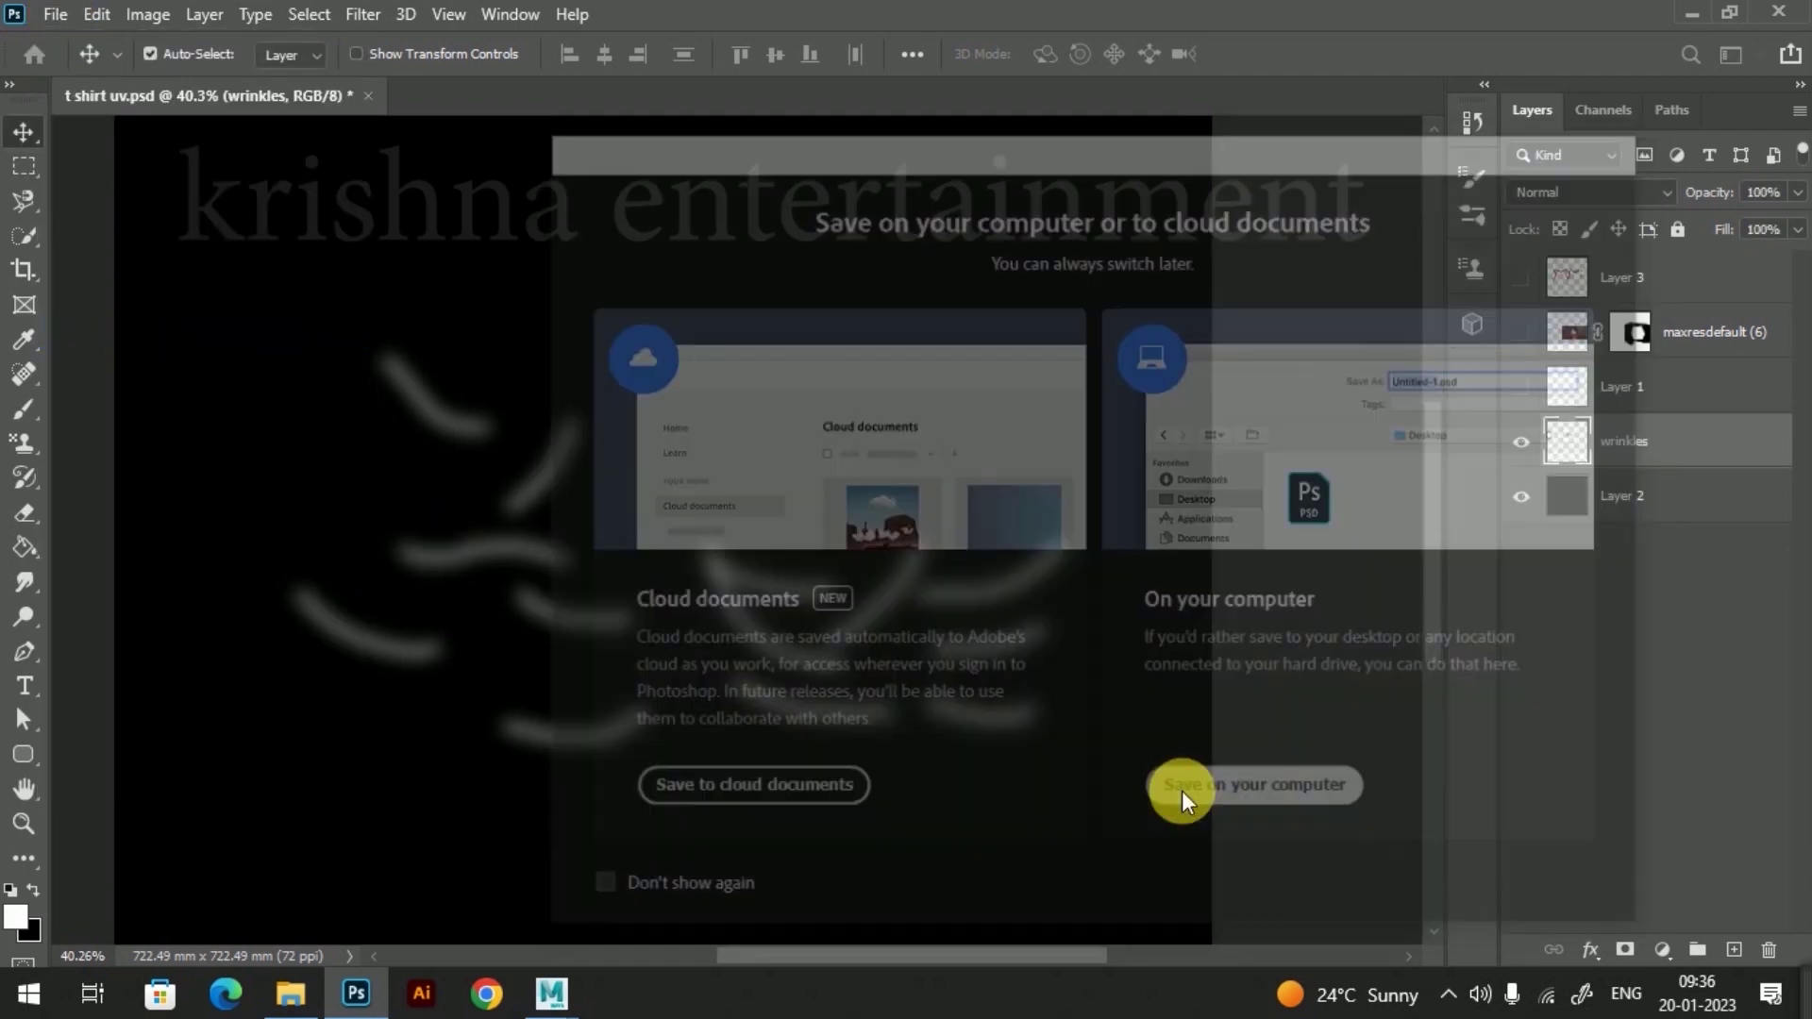
left_click(445, 713)
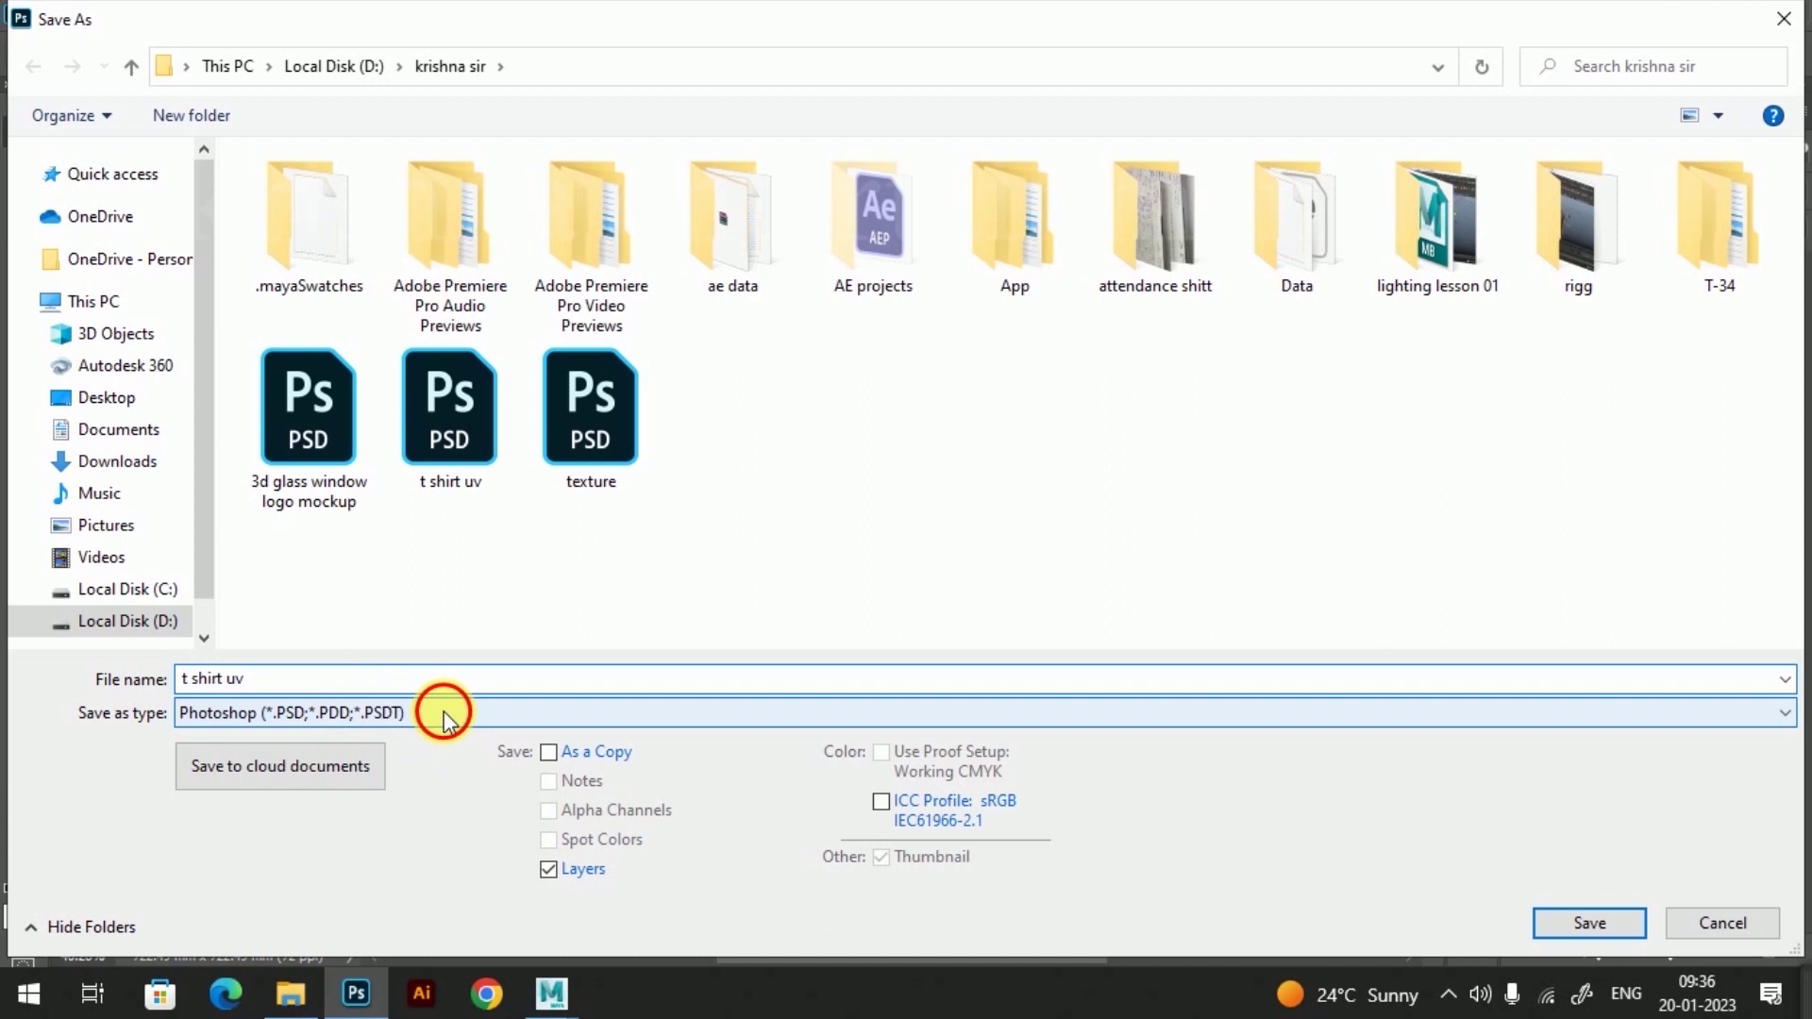
left_click(339, 447)
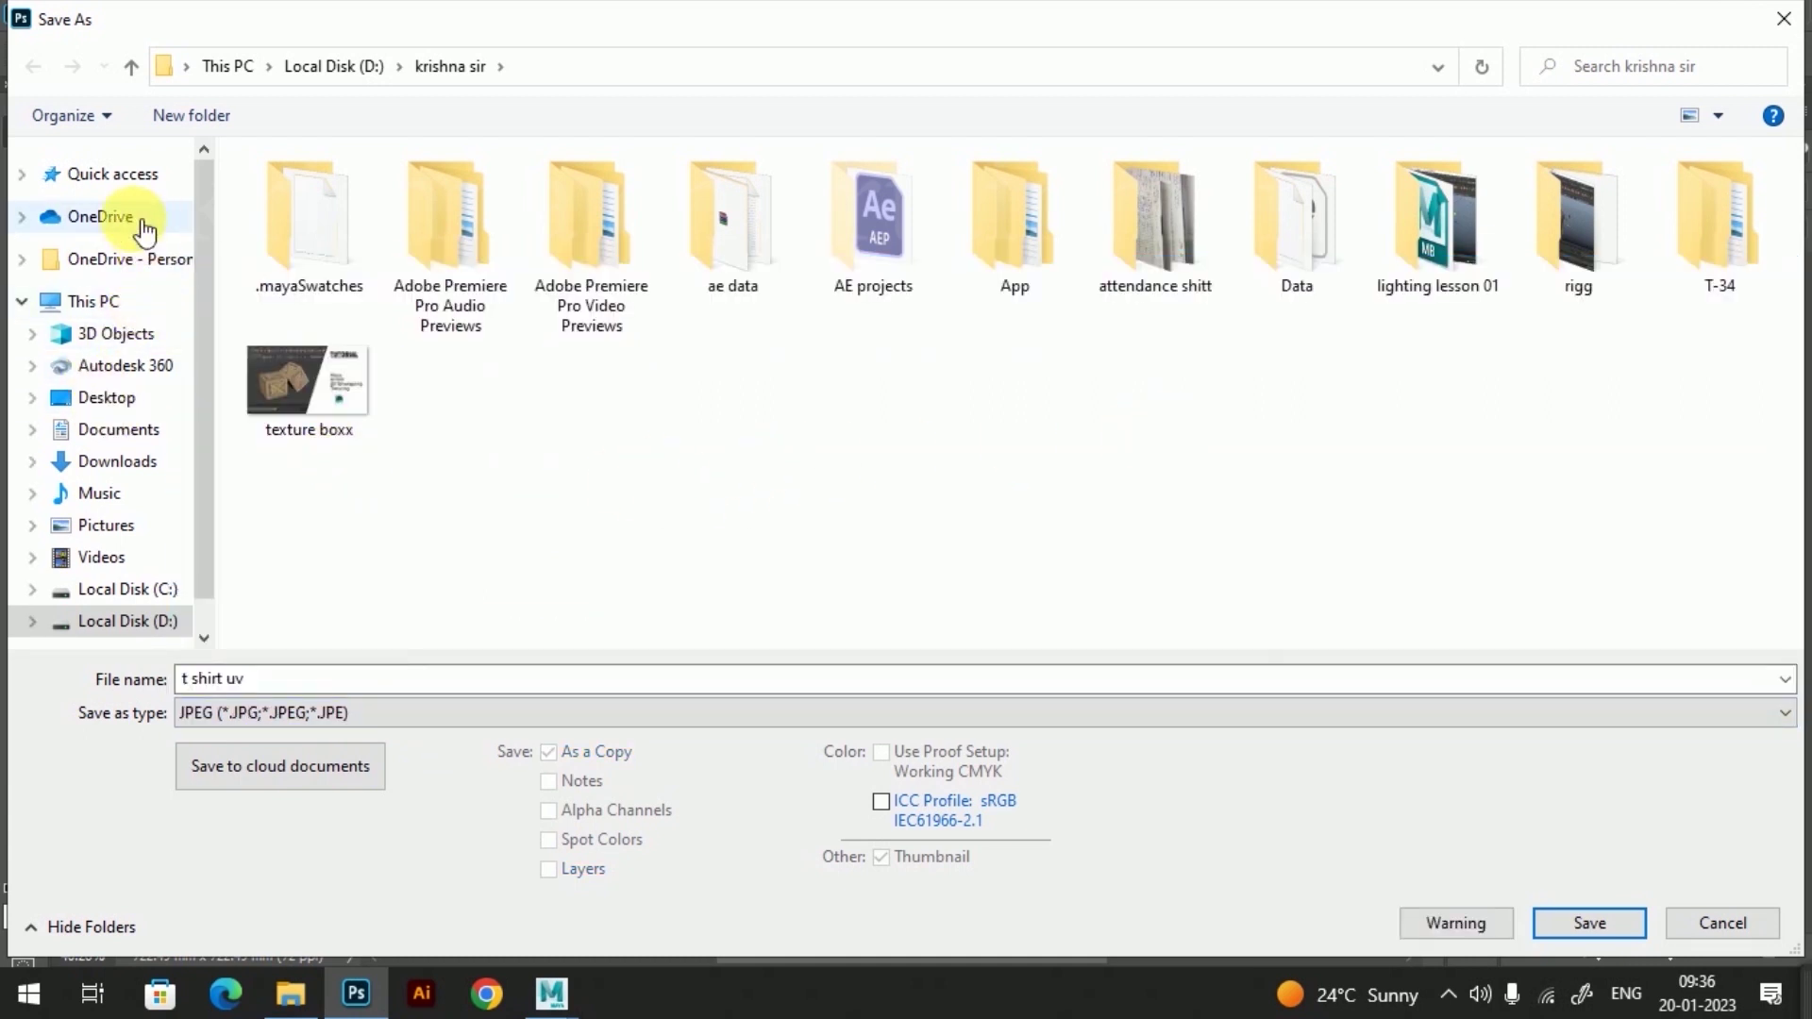
left_click(106, 397)
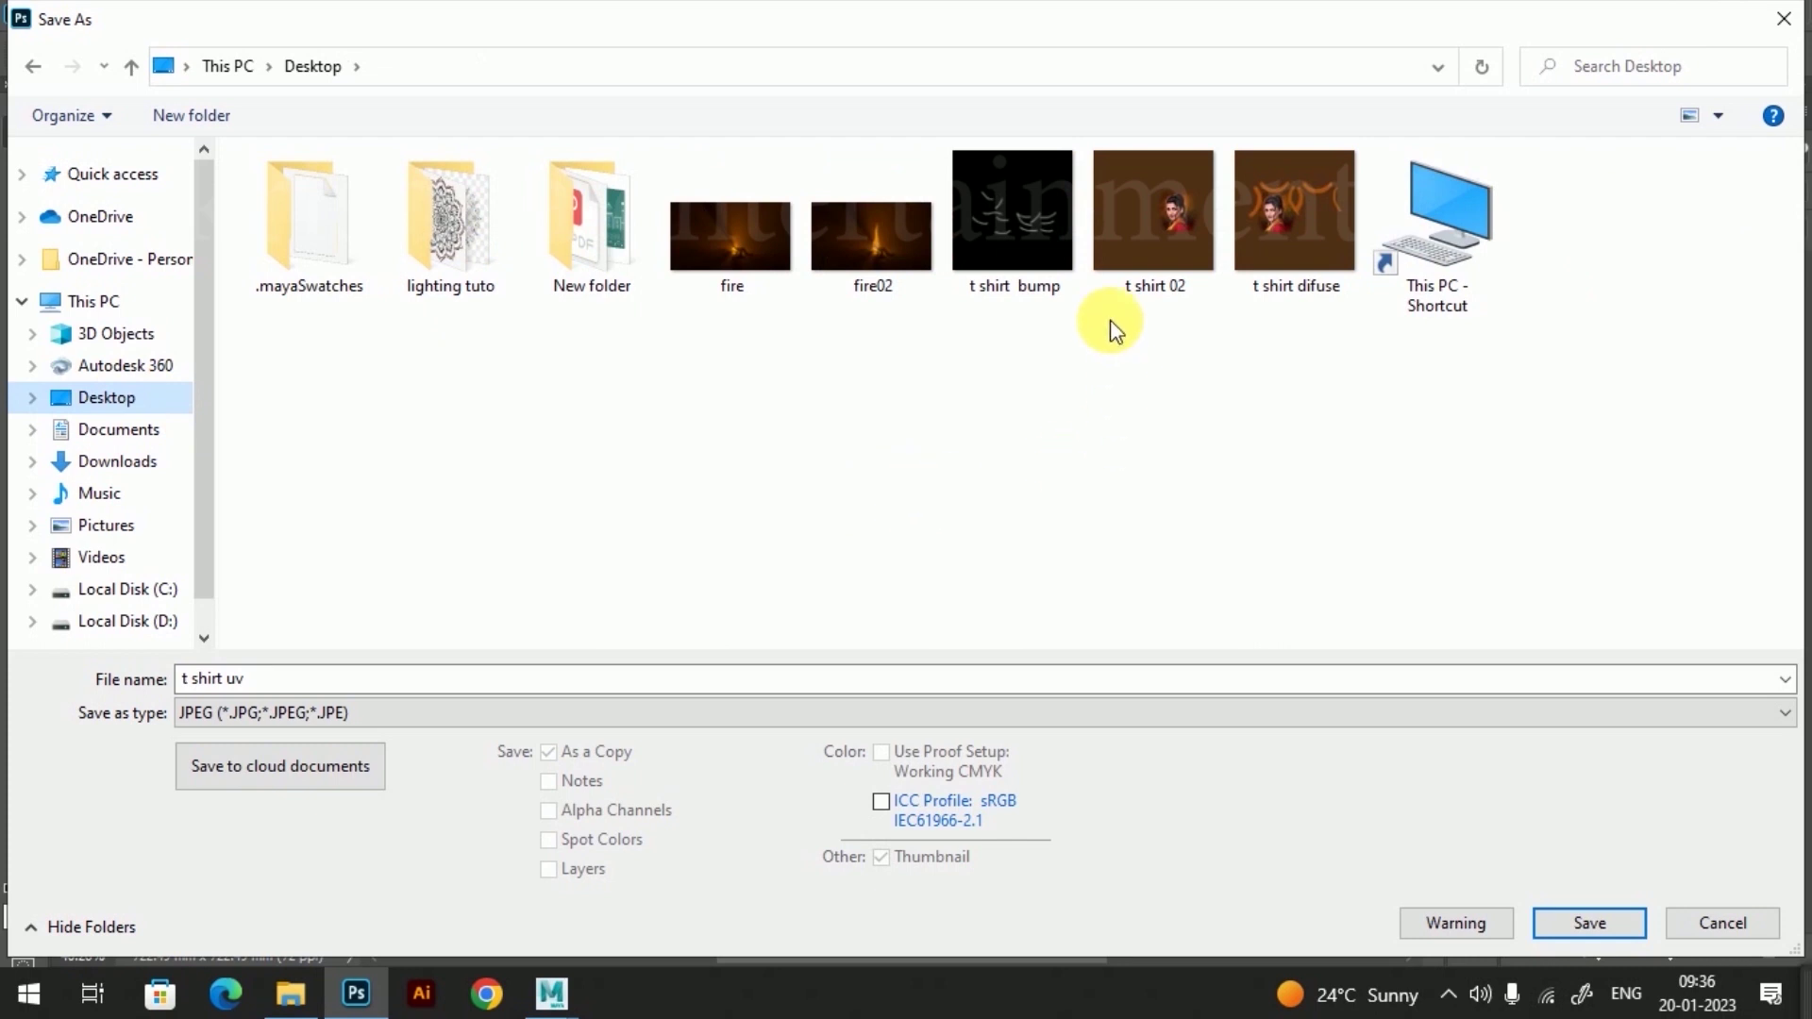
left_click(1034, 226)
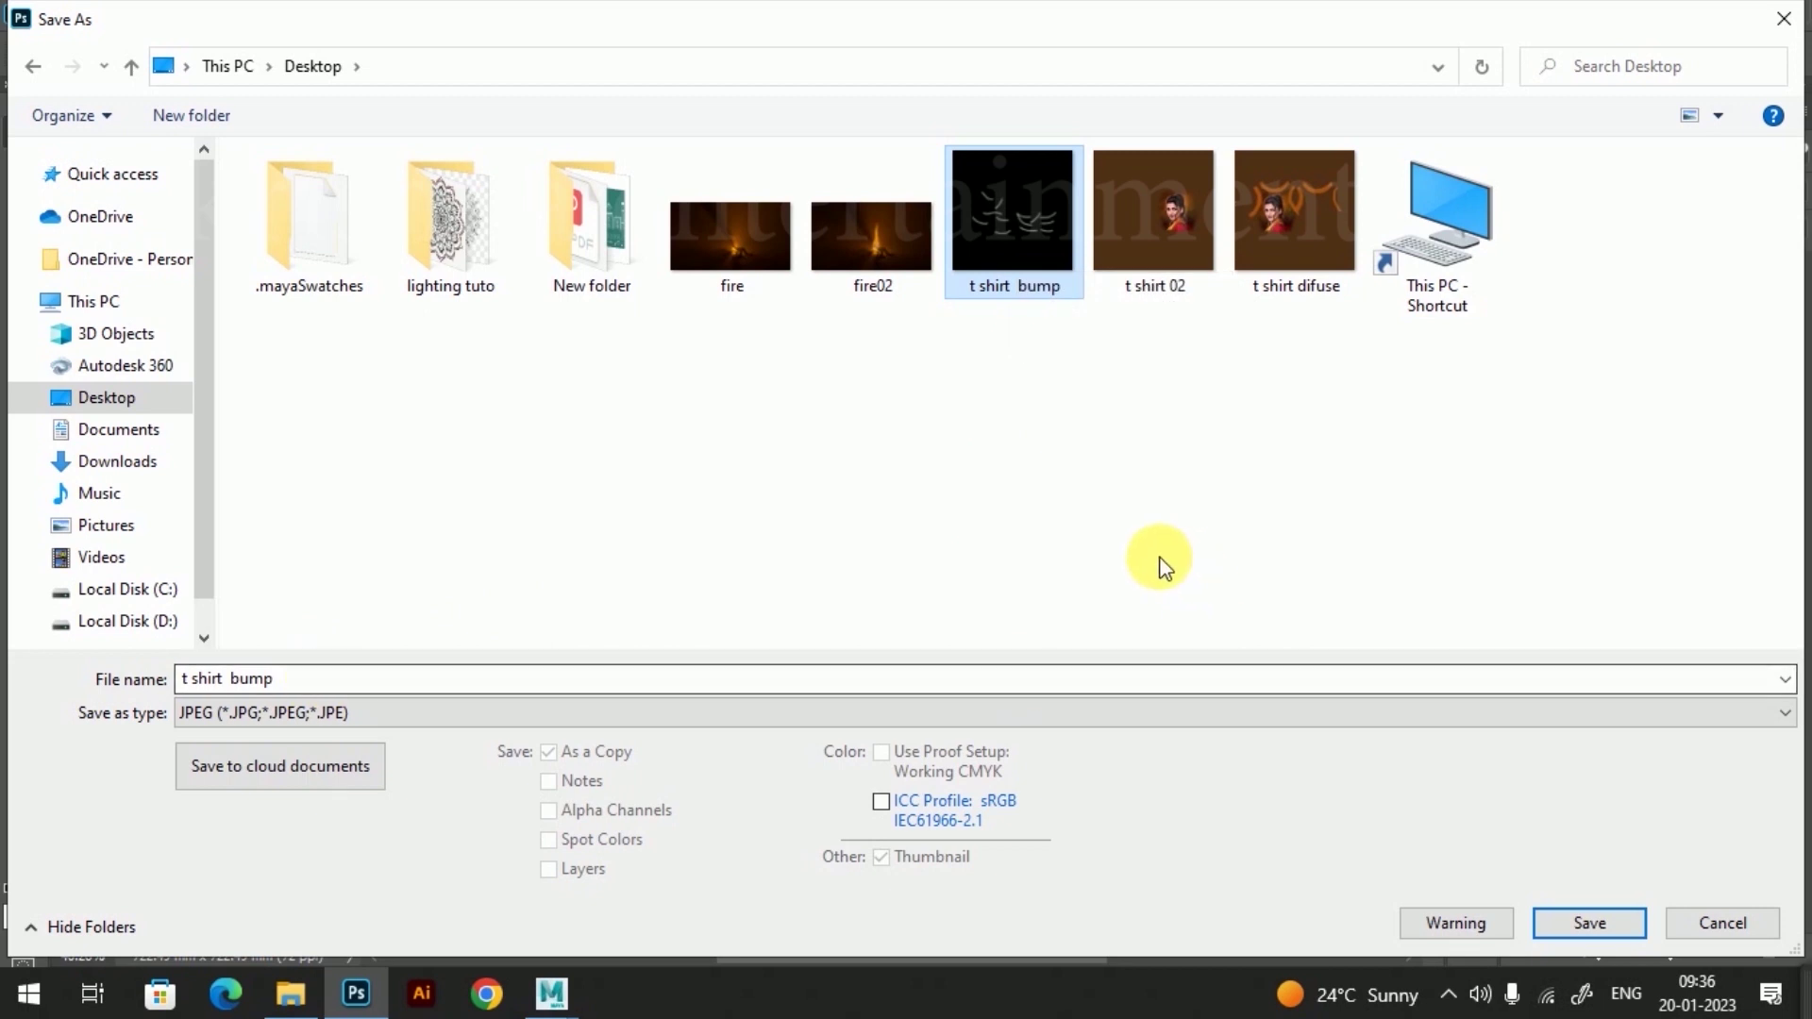
double_click(321, 682)
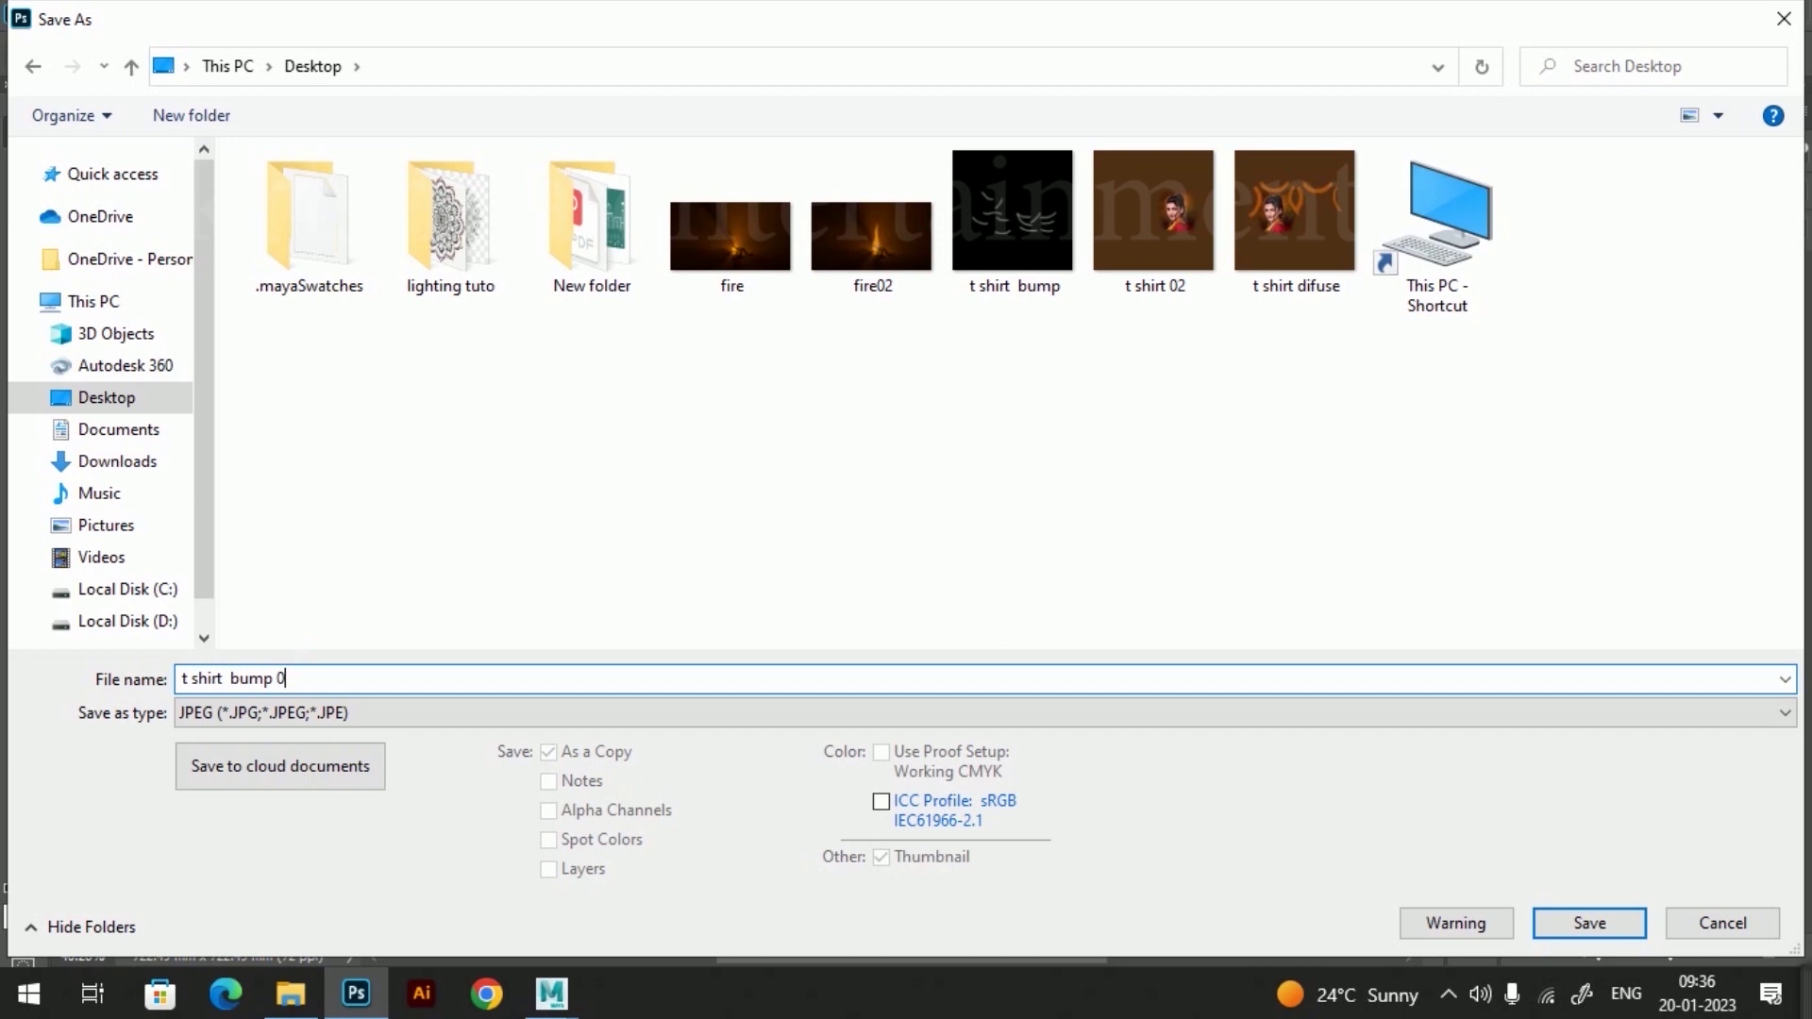
left_click(1604, 925)
left_click(1059, 209)
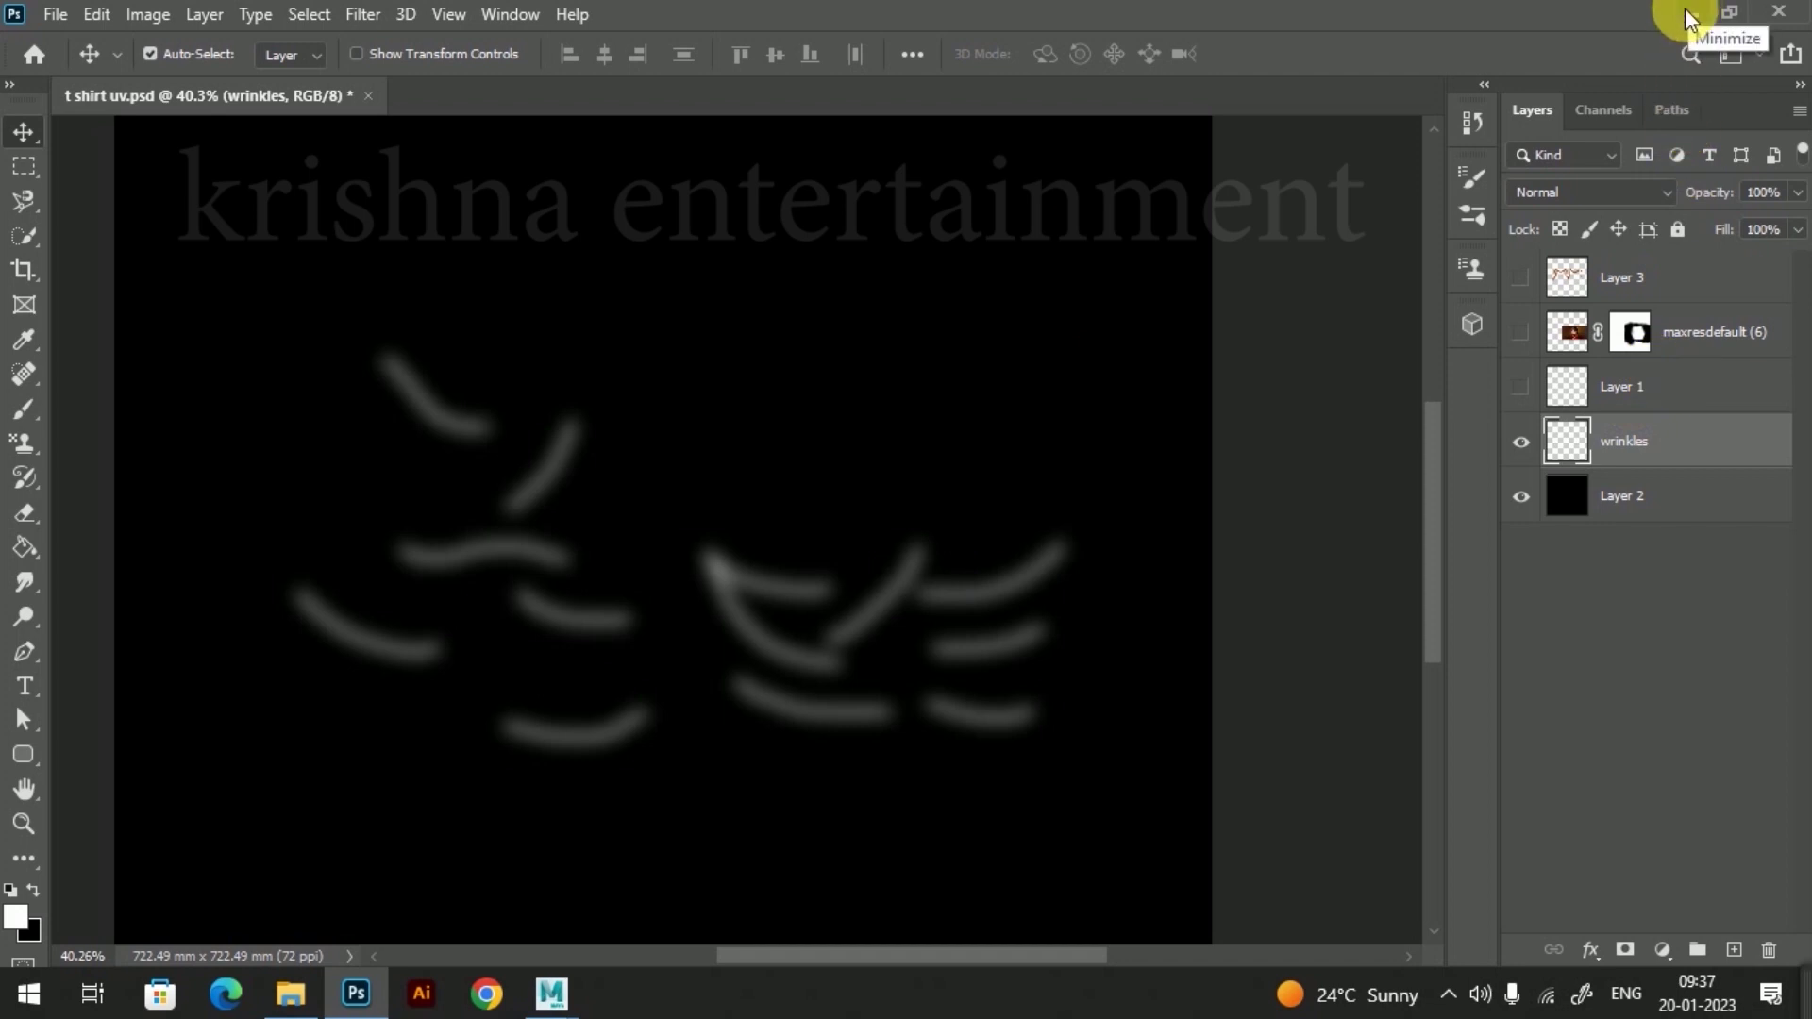
Step: Back in Maya, open the tank top's aiStandardSurface1 material attributes and orbit toward its front
left_click(1689, 19)
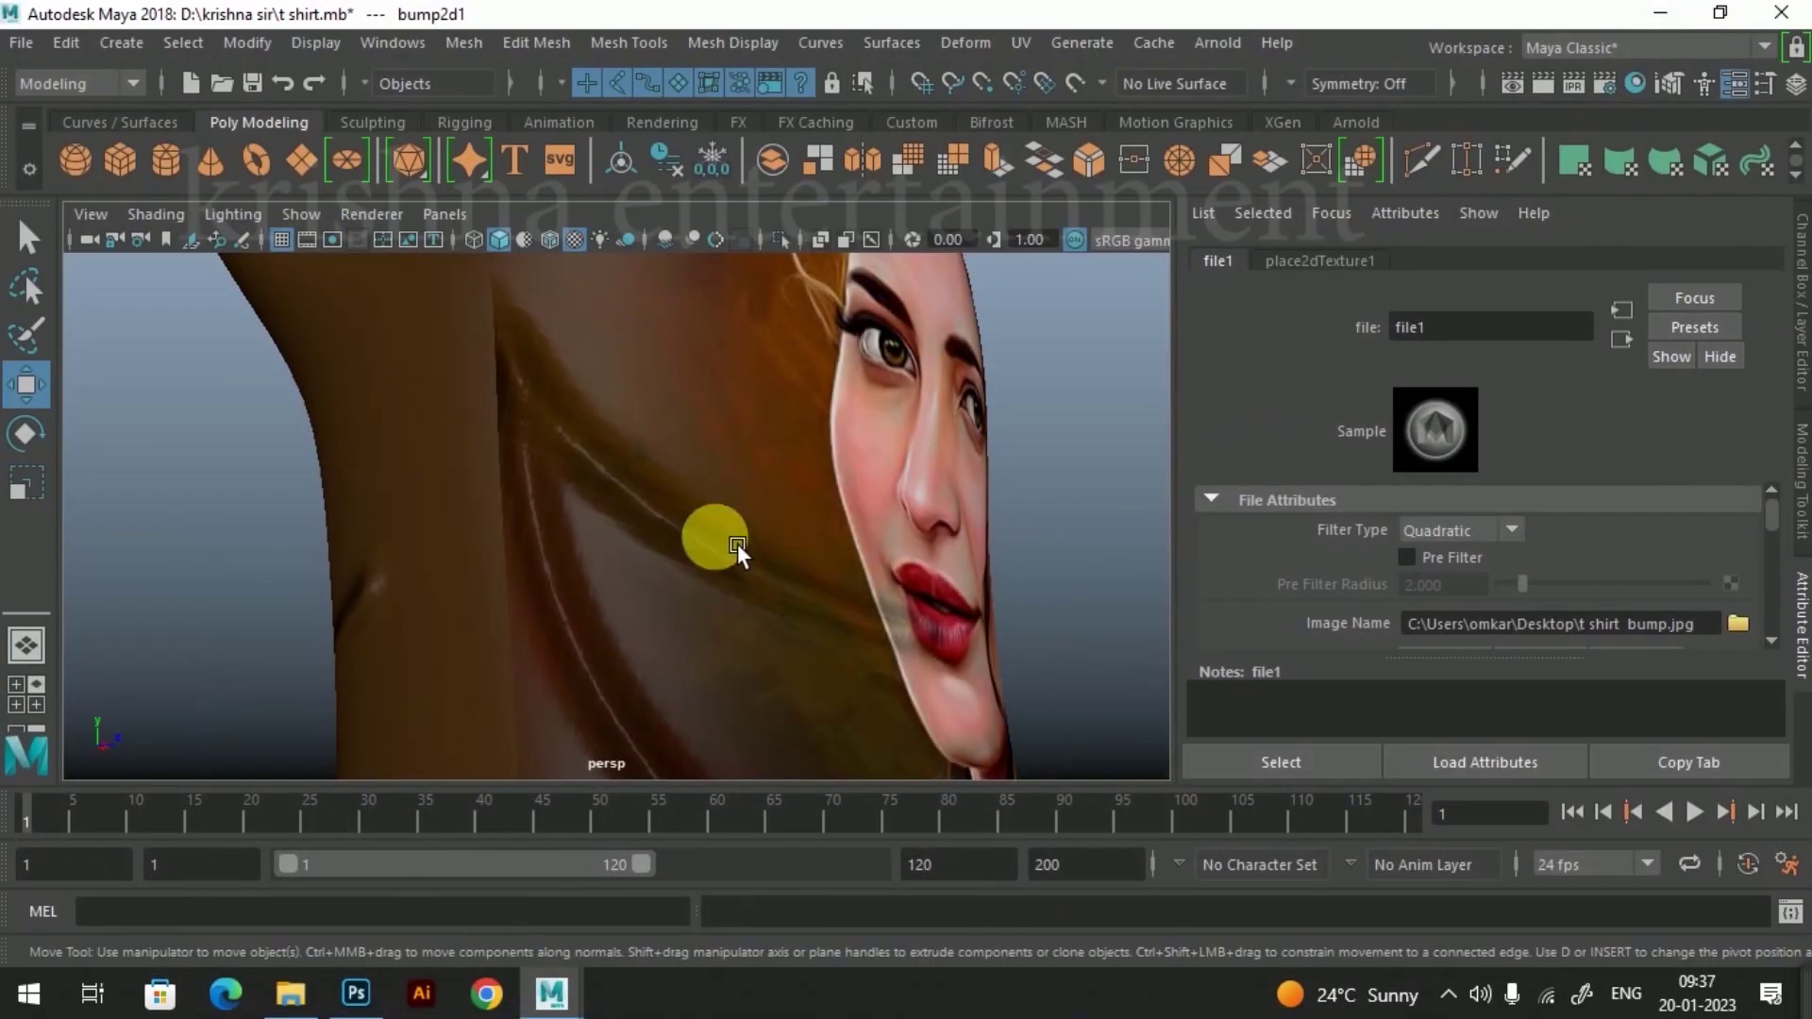
scroll(808, 496, "down", 5)
mouse_move(789, 565)
left_mouse_down("alt")
mouse_move(598, 577)
mouse_move(644, 570)
left_mouse_up("alt")
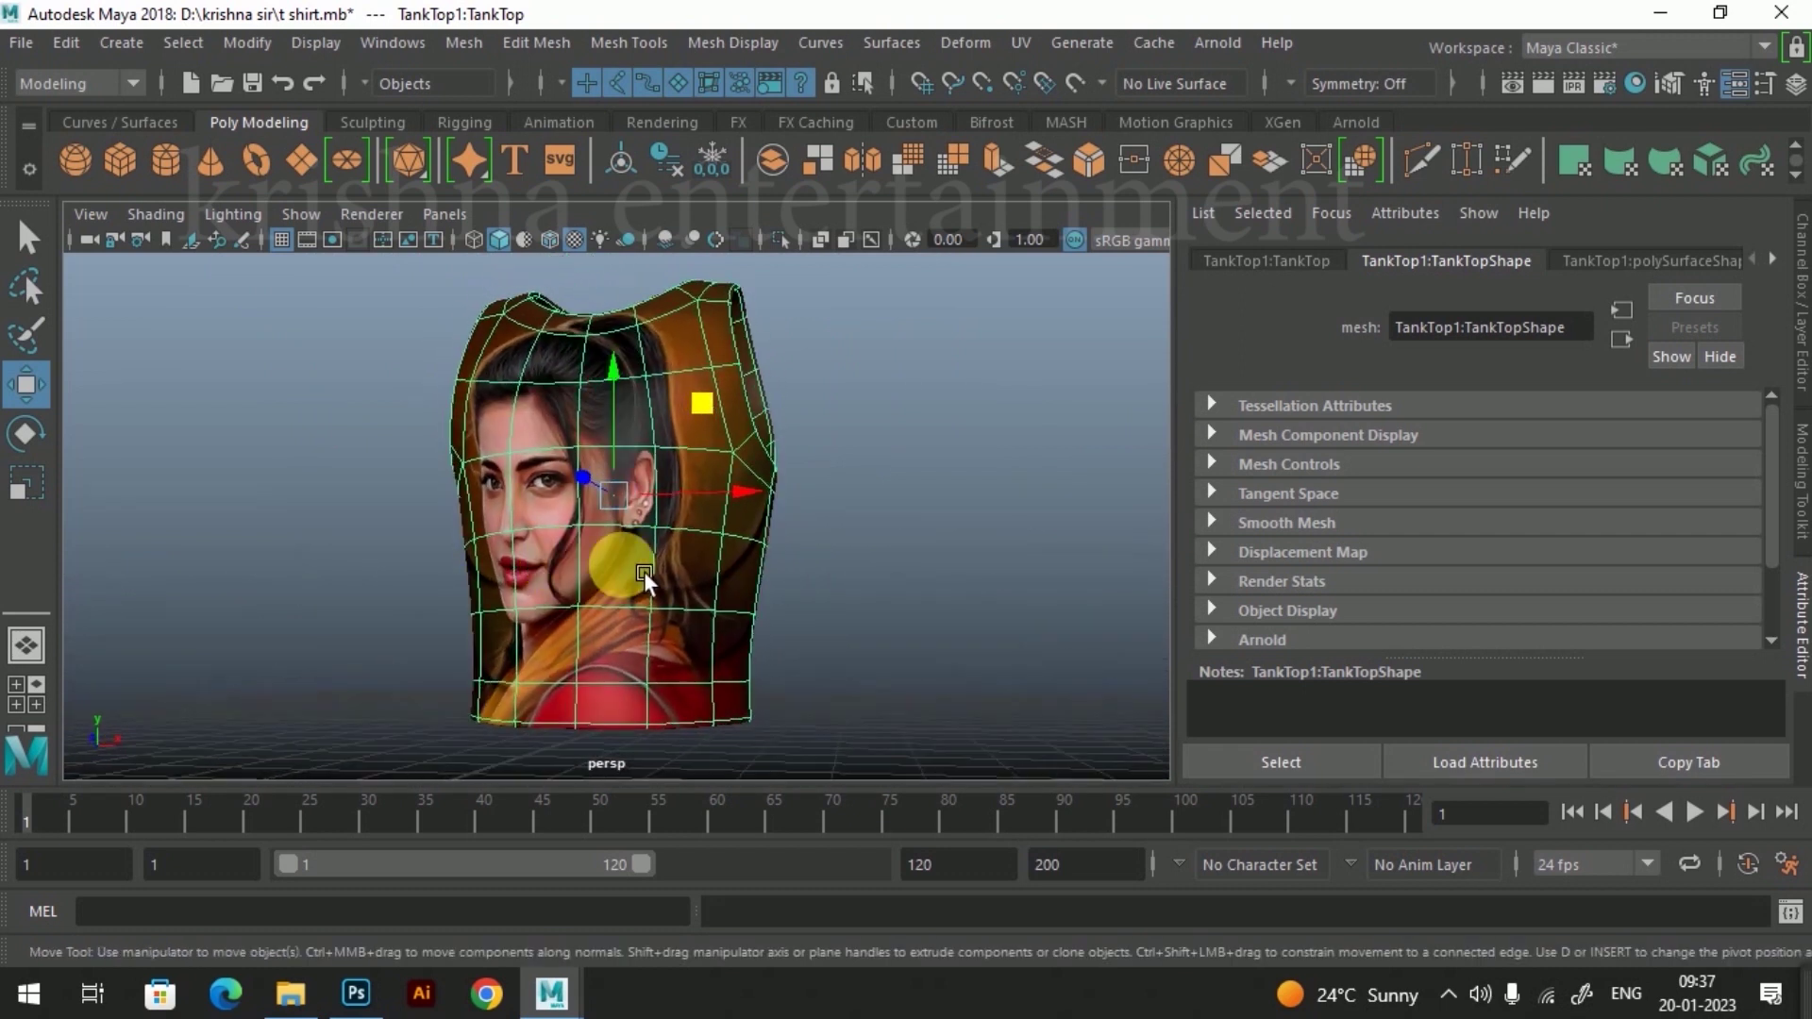
right_click(693, 529)
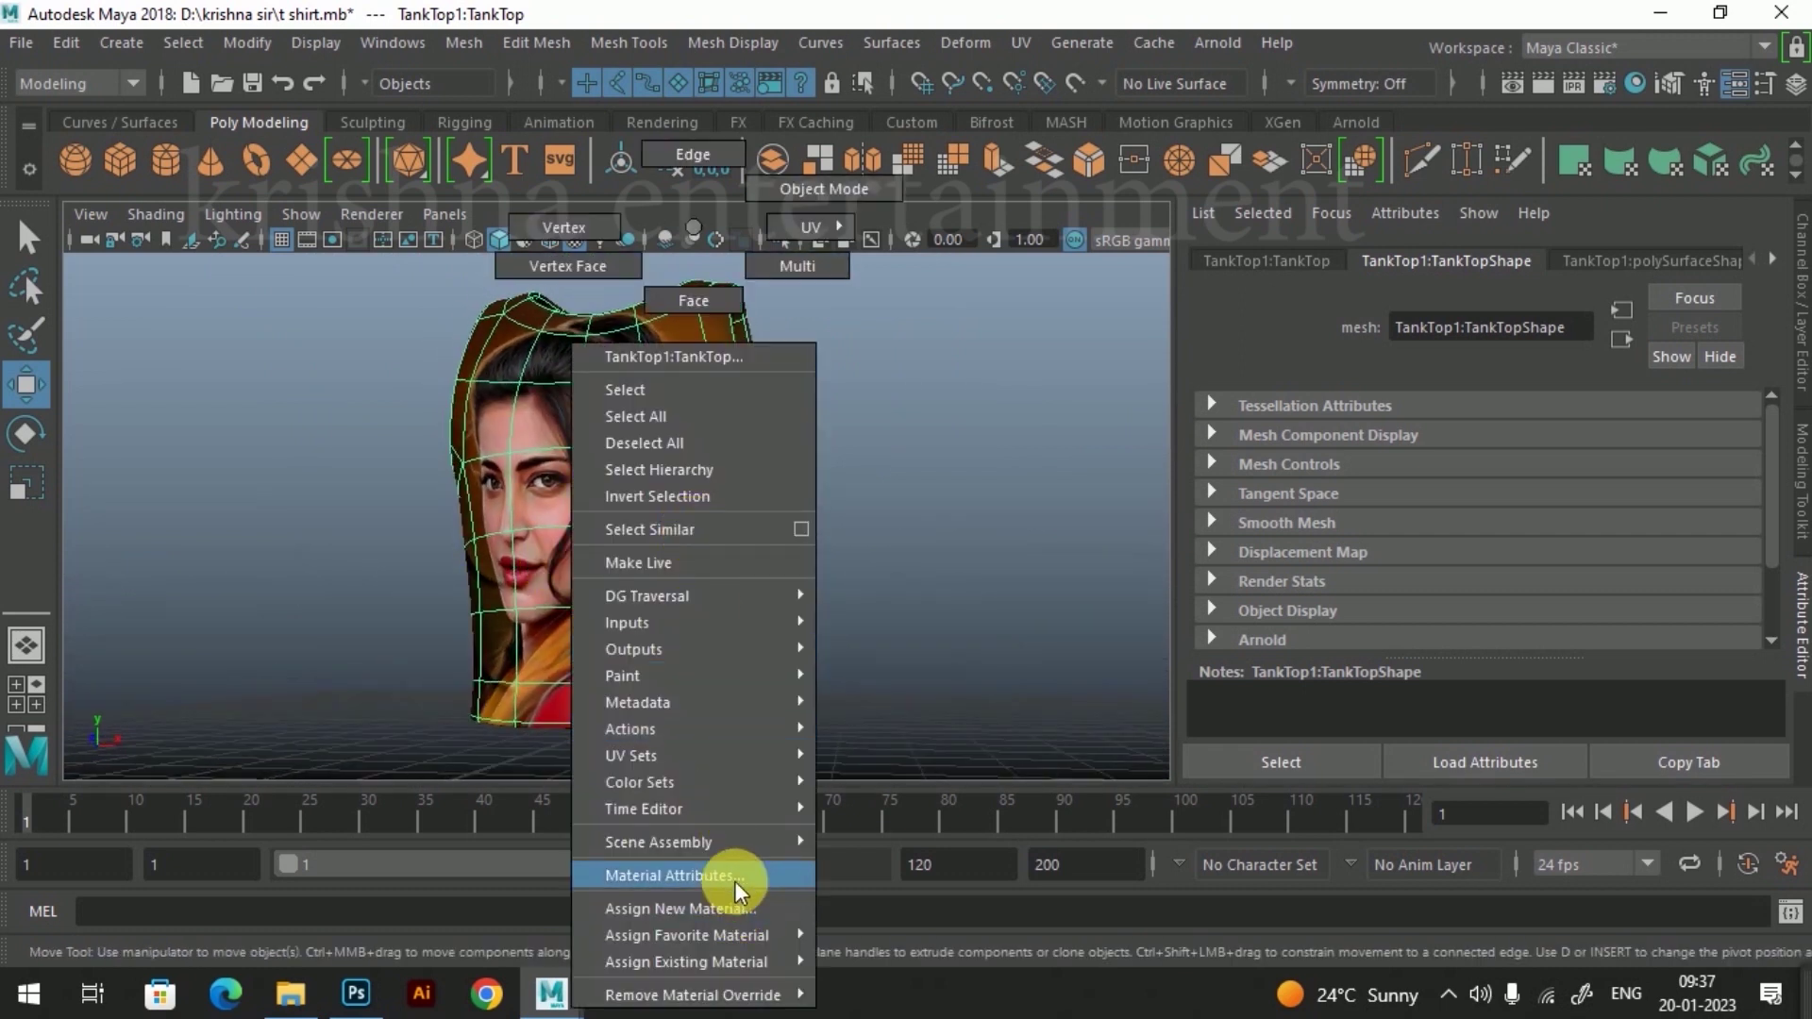
left_click(734, 865)
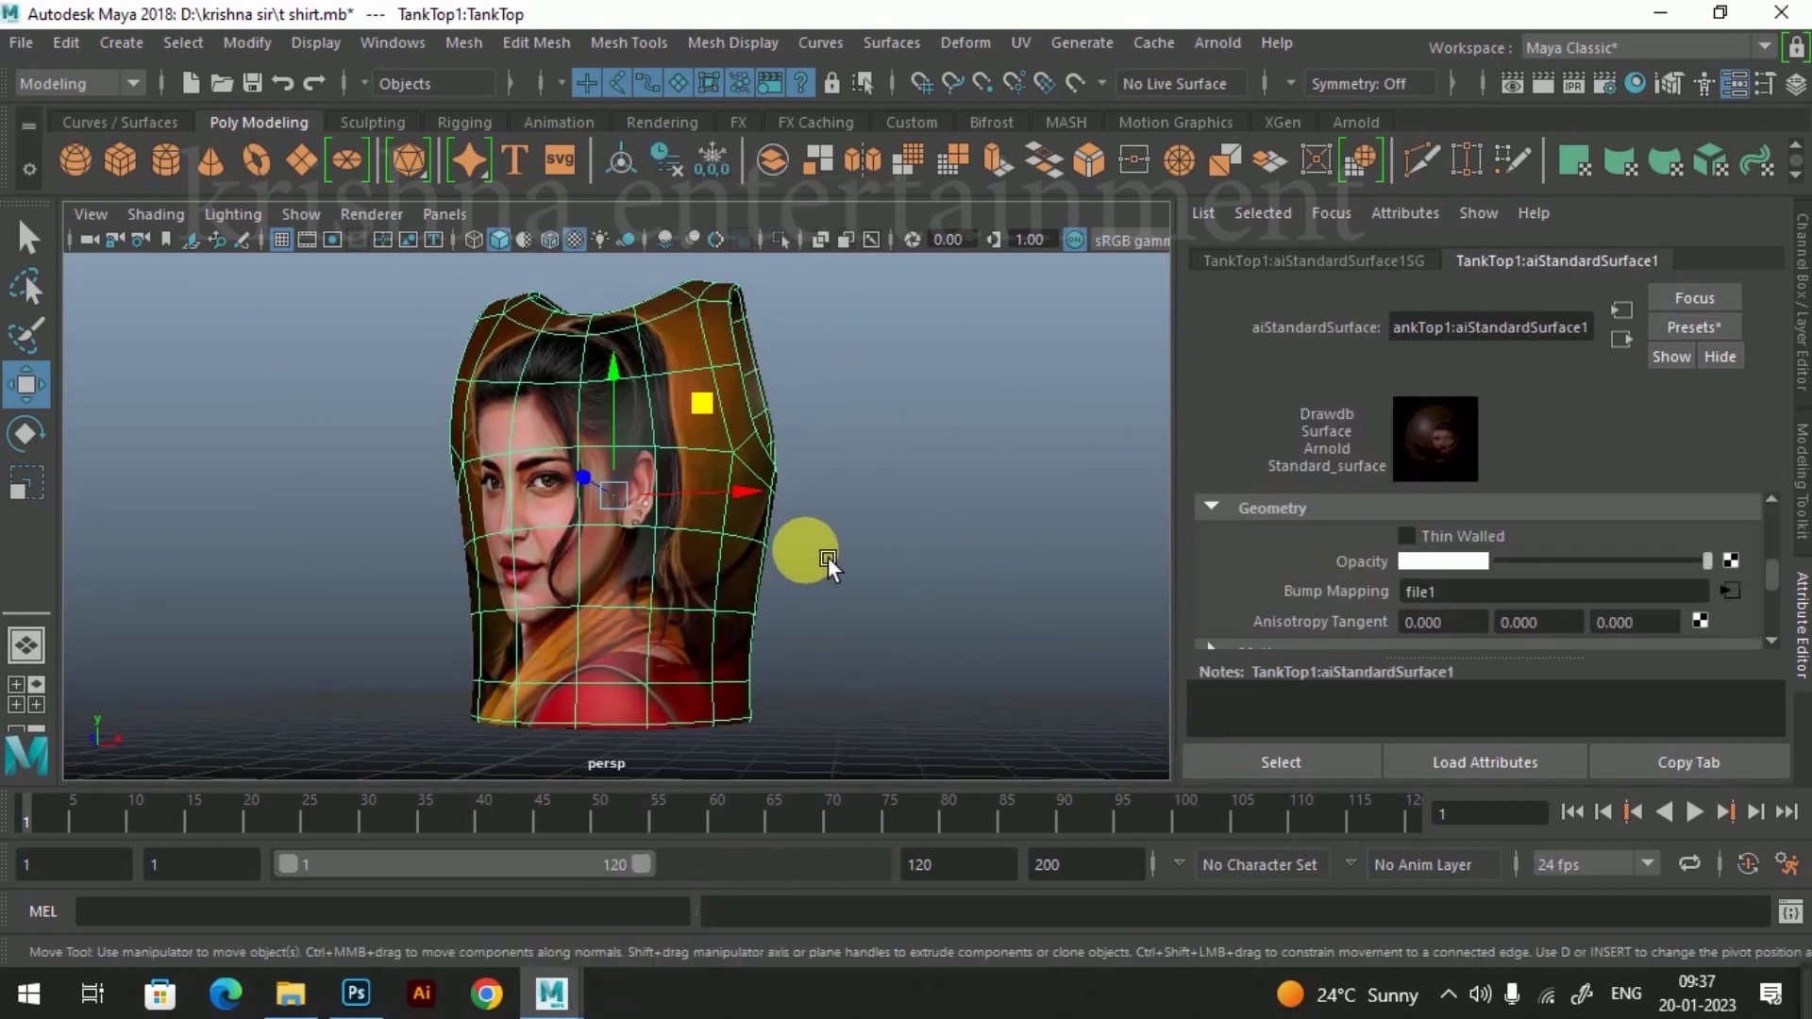
left_click_drag(829, 557, 893, 547, "alt")
mouse_move(892, 548)
right_mouse_down("alt")
mouse_move(928, 628)
mouse_move(966, 604)
right_mouse_up("alt")
left_click_drag(966, 604, 972, 603, "alt")
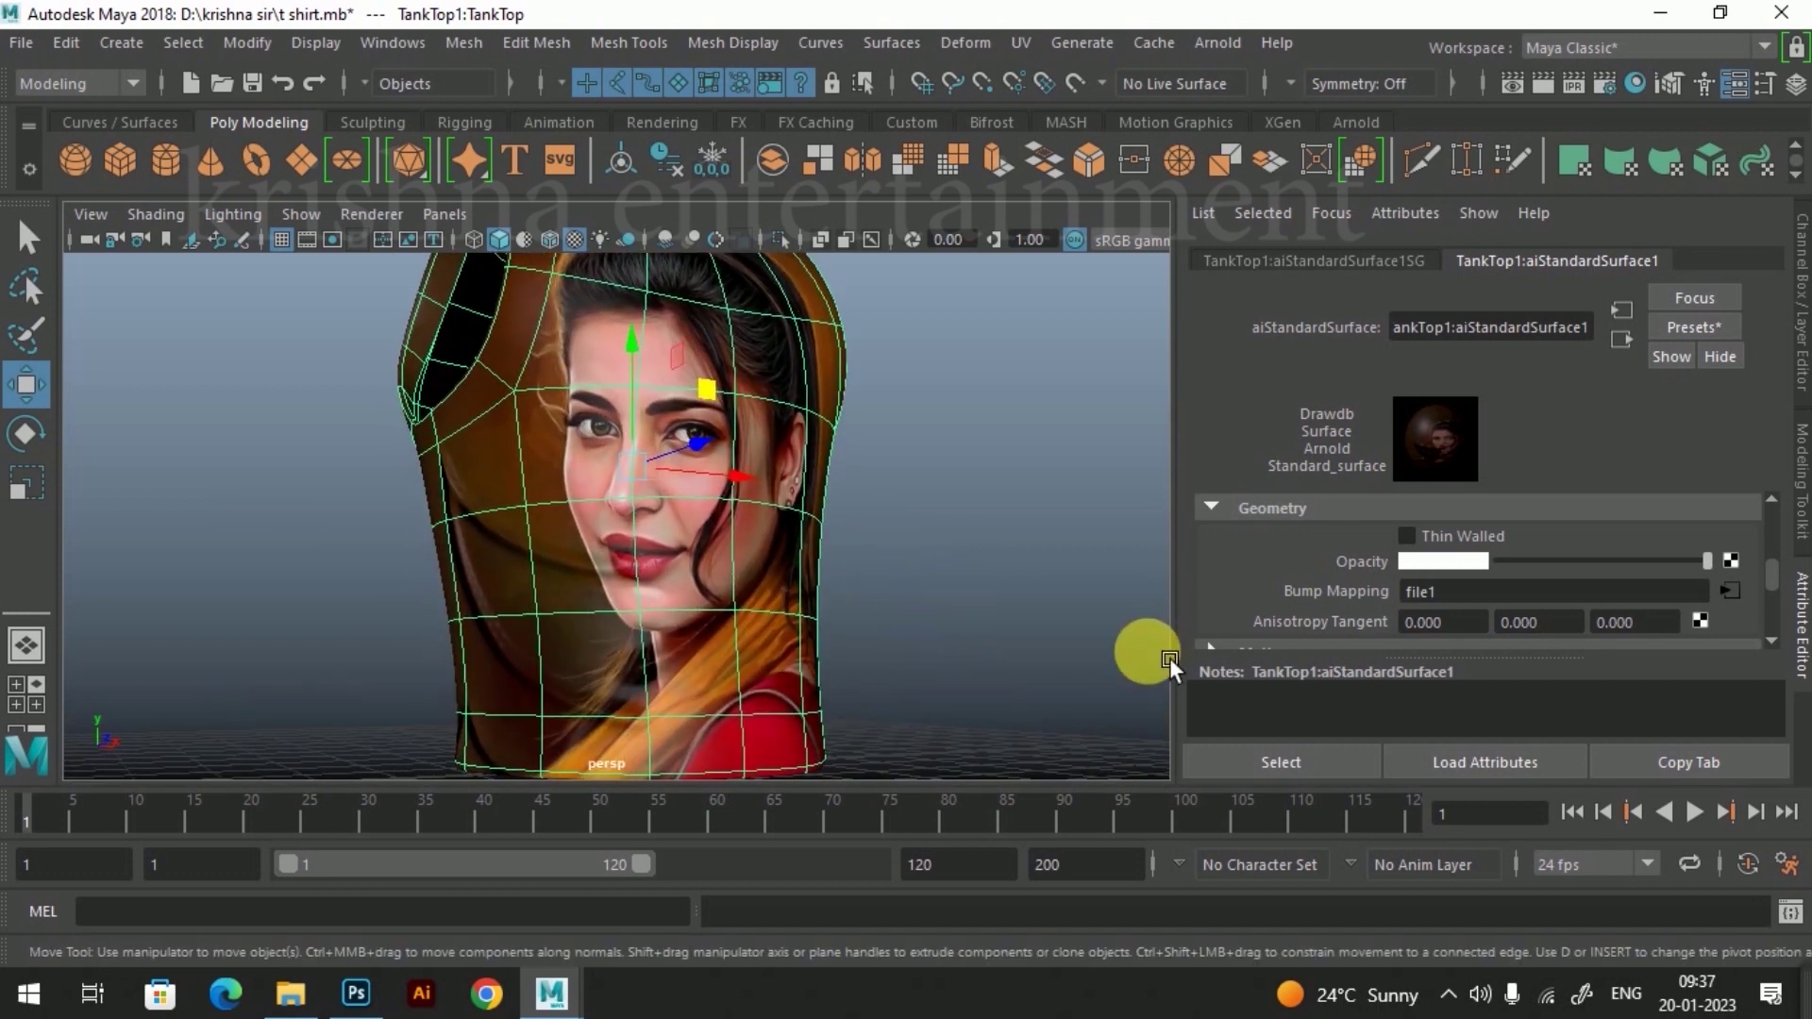
Step: Swap file1's image for t shirt bump 01.jpg and orbit to the tank top's other side
left_click(1742, 603)
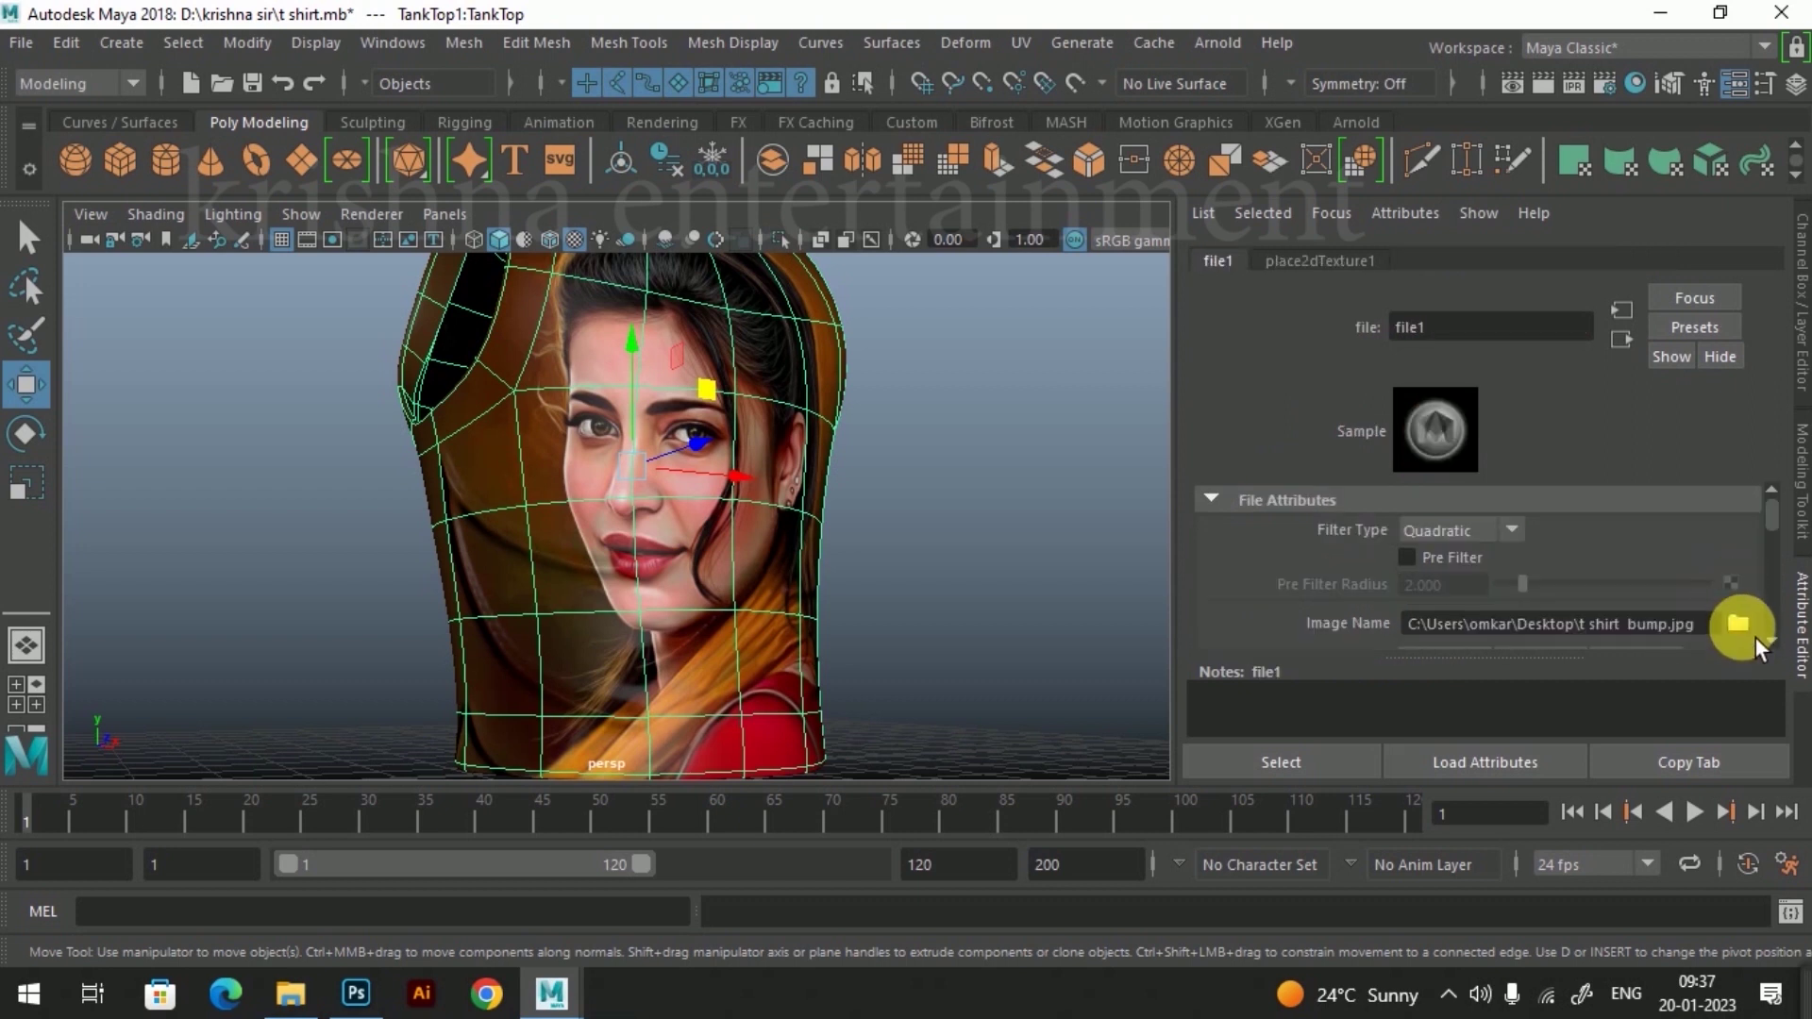
left_click(1739, 621)
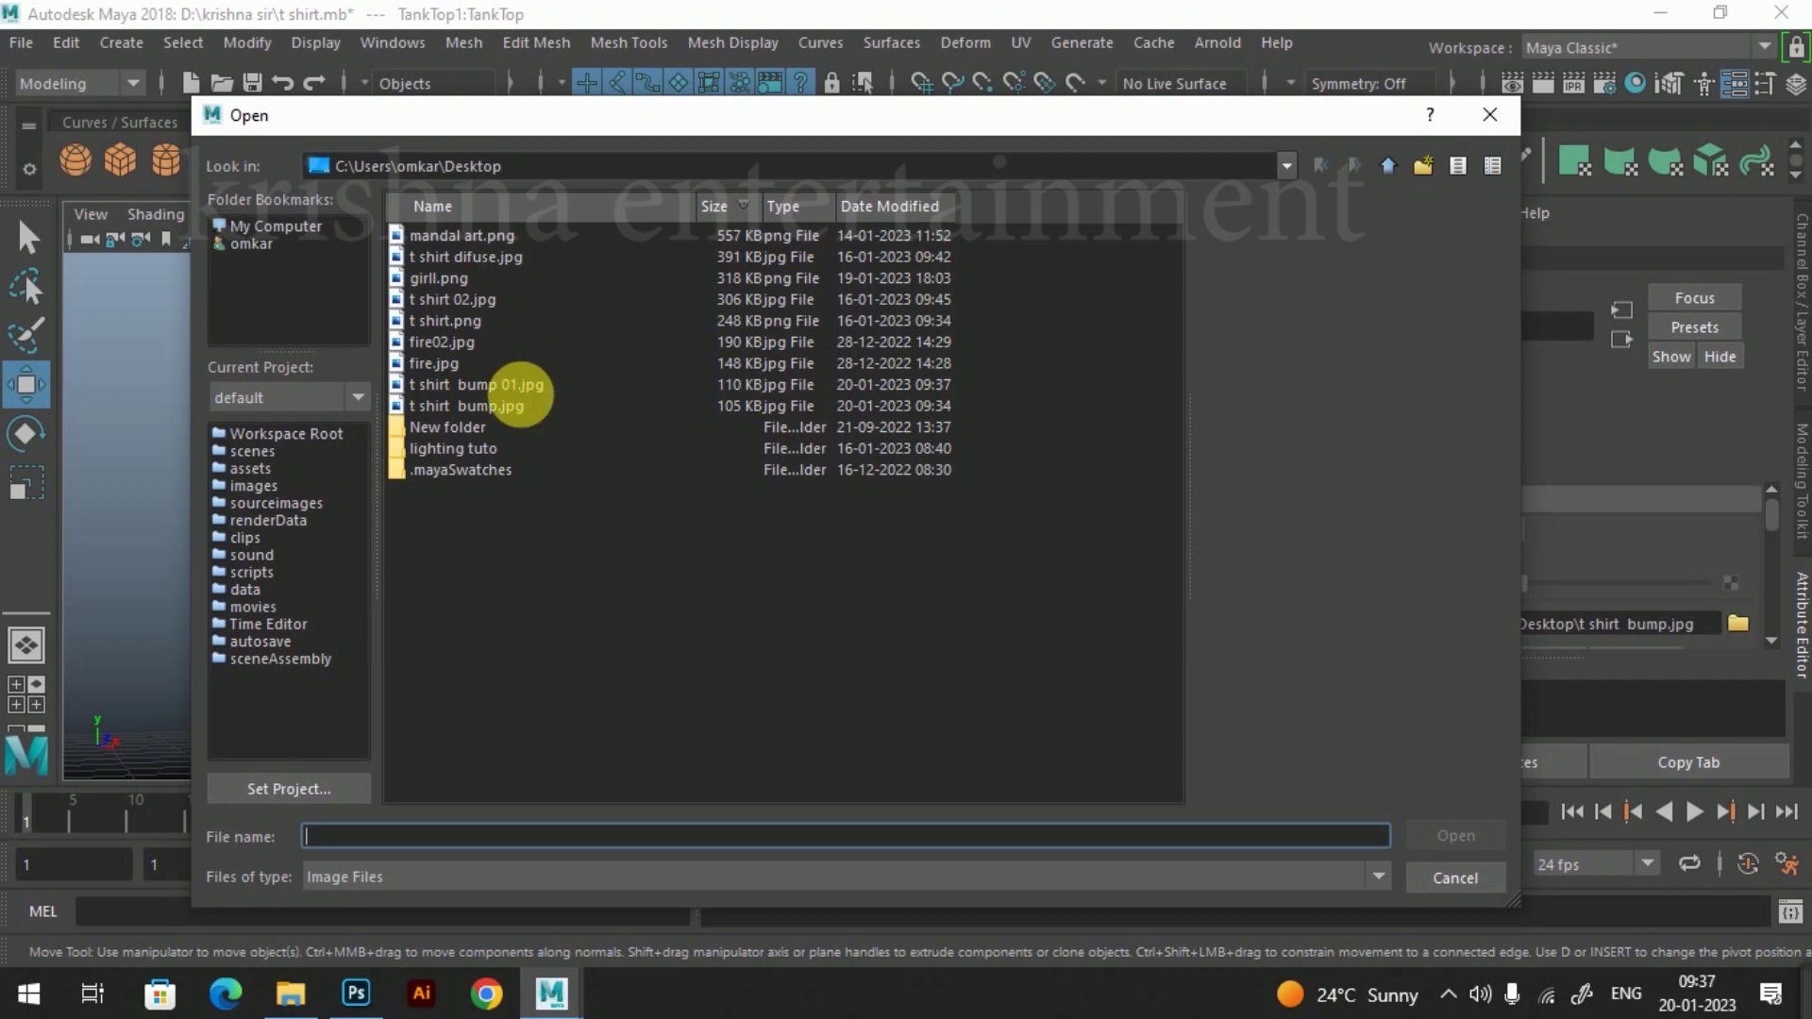
left_click(520, 388)
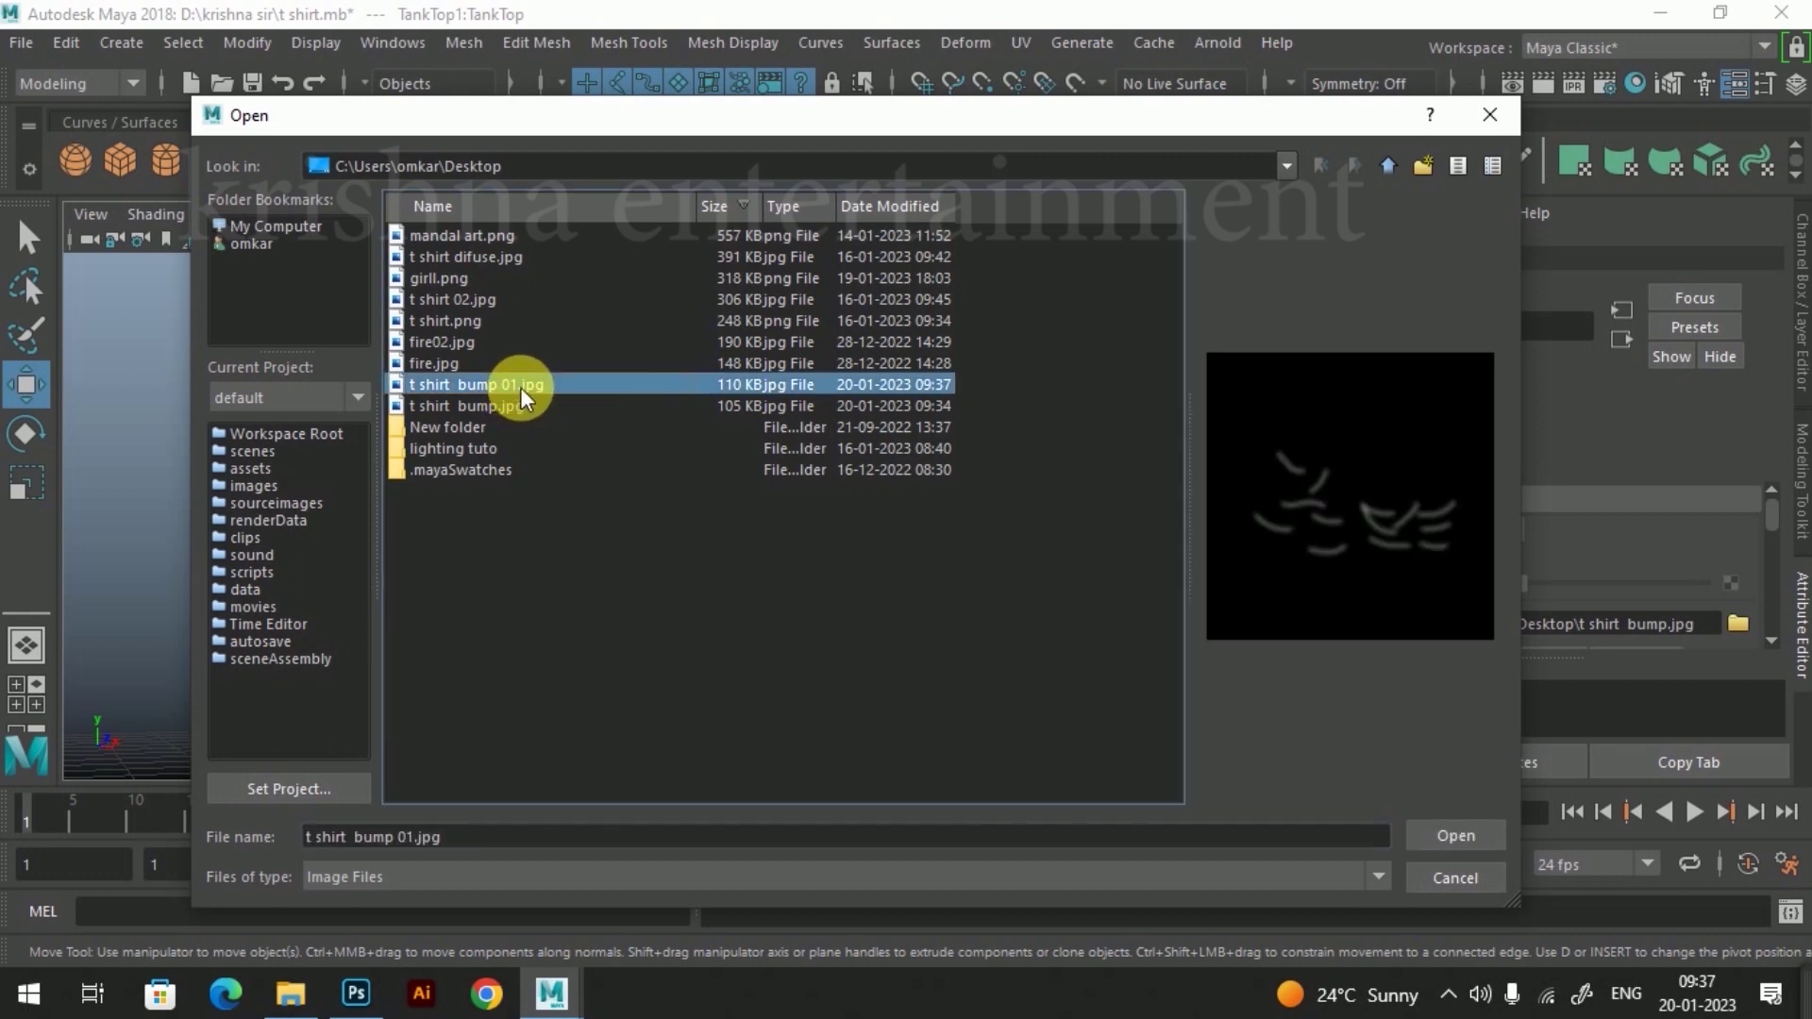
left_click(1442, 837)
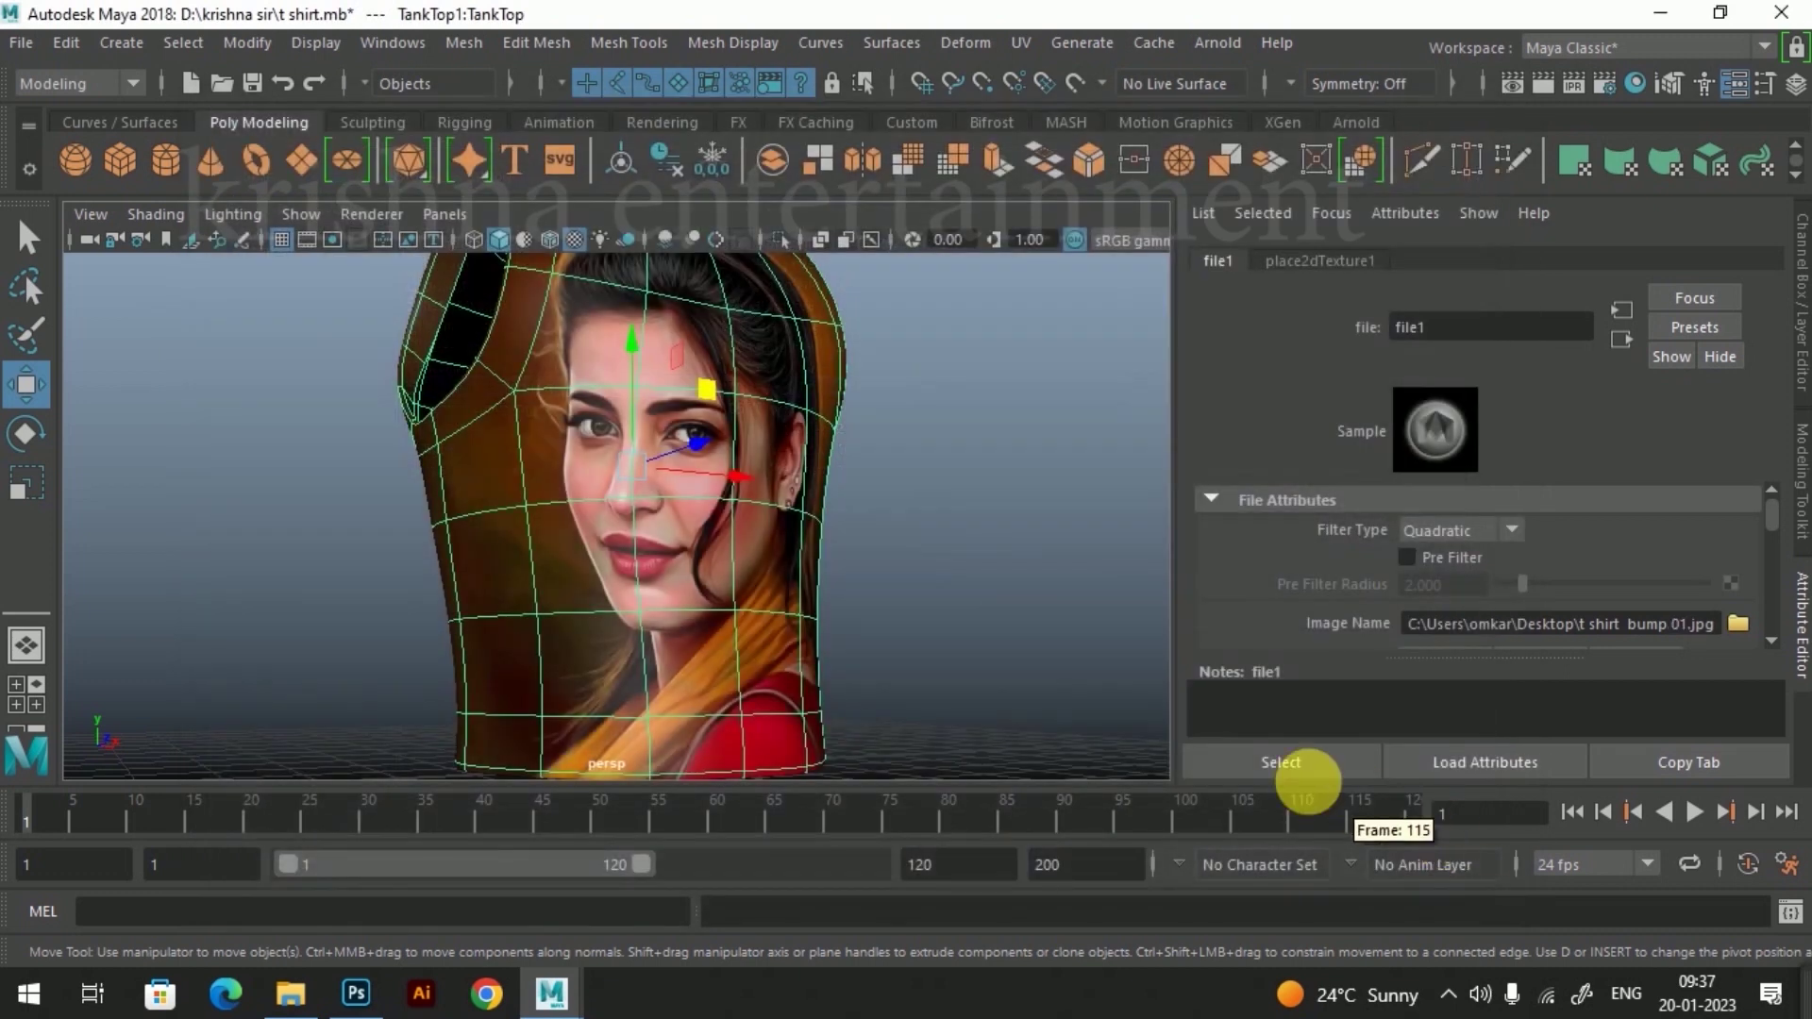
mouse_move(909, 642)
left_mouse_down("alt")
mouse_move(866, 629)
mouse_move(931, 615)
mouse_move(732, 622)
mouse_move(747, 612)
mouse_move(783, 702)
mouse_move(776, 580)
mouse_move(642, 614)
mouse_move(687, 586)
mouse_move(756, 619)
mouse_move(604, 608)
mouse_move(761, 598)
mouse_move(738, 456)
mouse_move(729, 468)
mouse_move(809, 480)
mouse_move(789, 460)
mouse_move(604, 555)
mouse_move(876, 566)
mouse_move(577, 576)
mouse_move(746, 585)
mouse_move(824, 566)
mouse_move(675, 546)
mouse_move(604, 972)
left_mouse_up("alt")
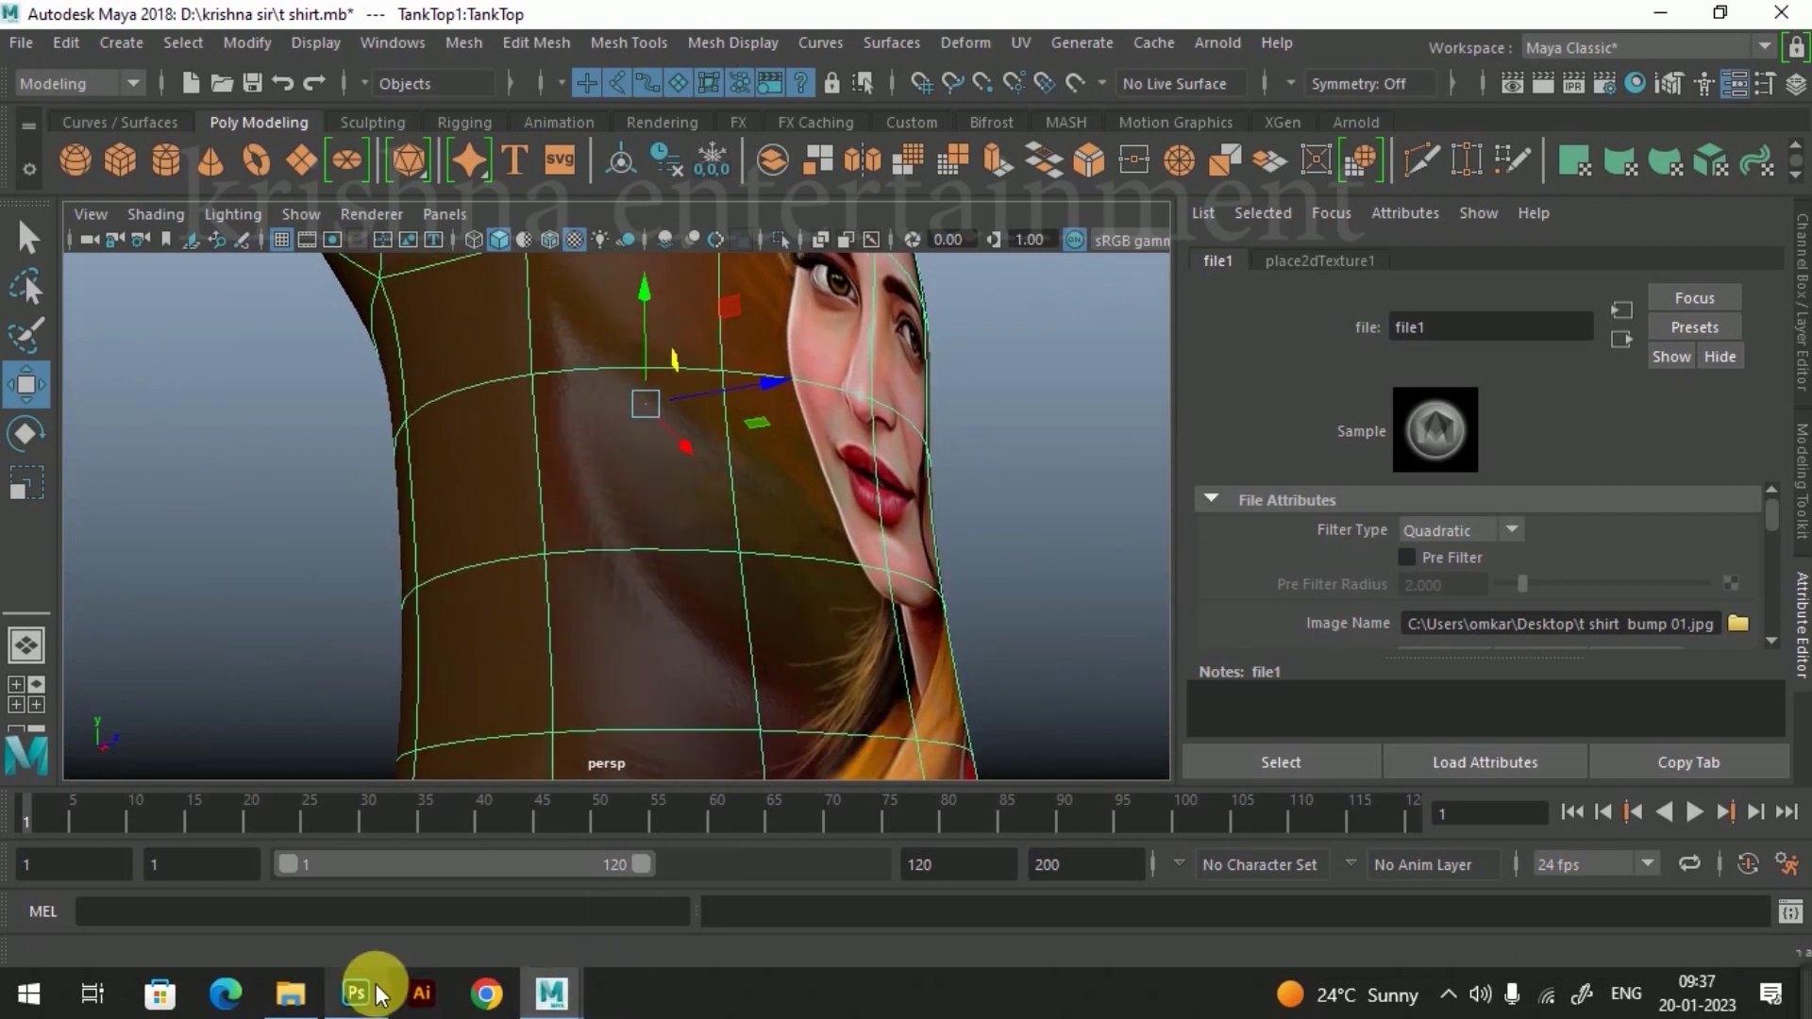
Step: Apply a Brightness/Contrast adjustment of Brightness 135, Contrast 33 to the wrinkles layer
left_click(371, 990)
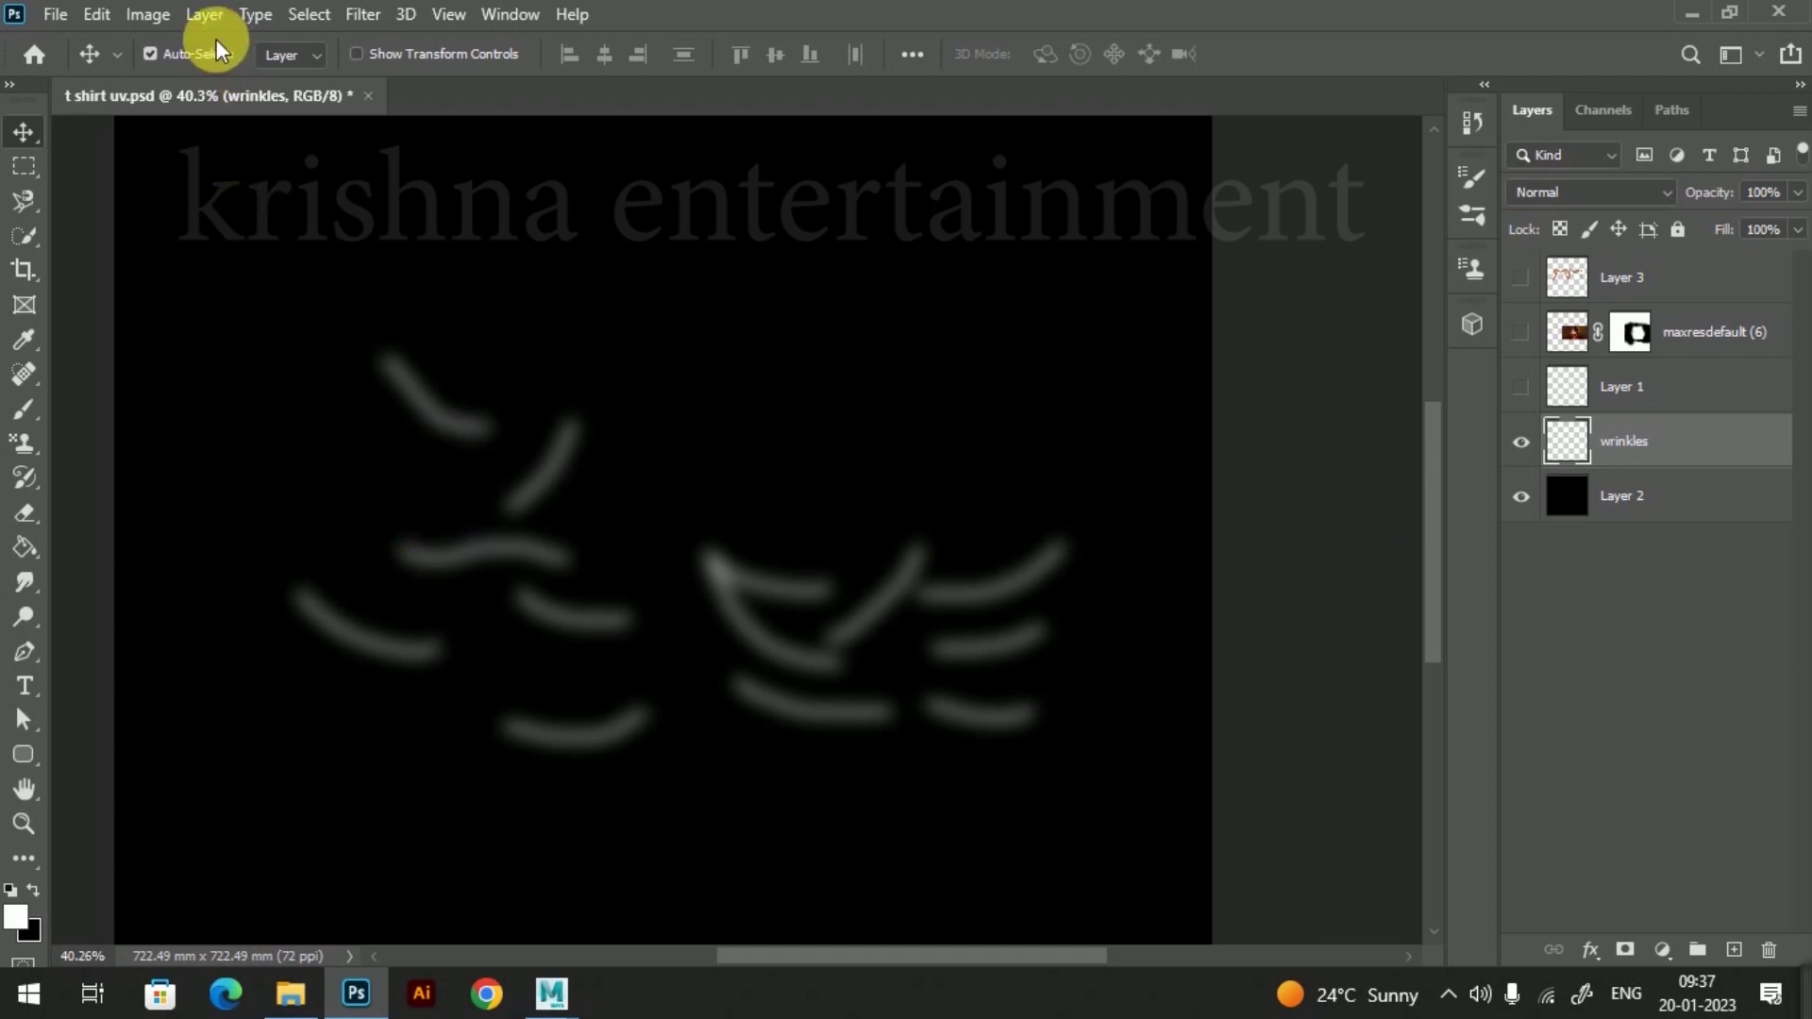
left_click(147, 15)
mouse_move(189, 82)
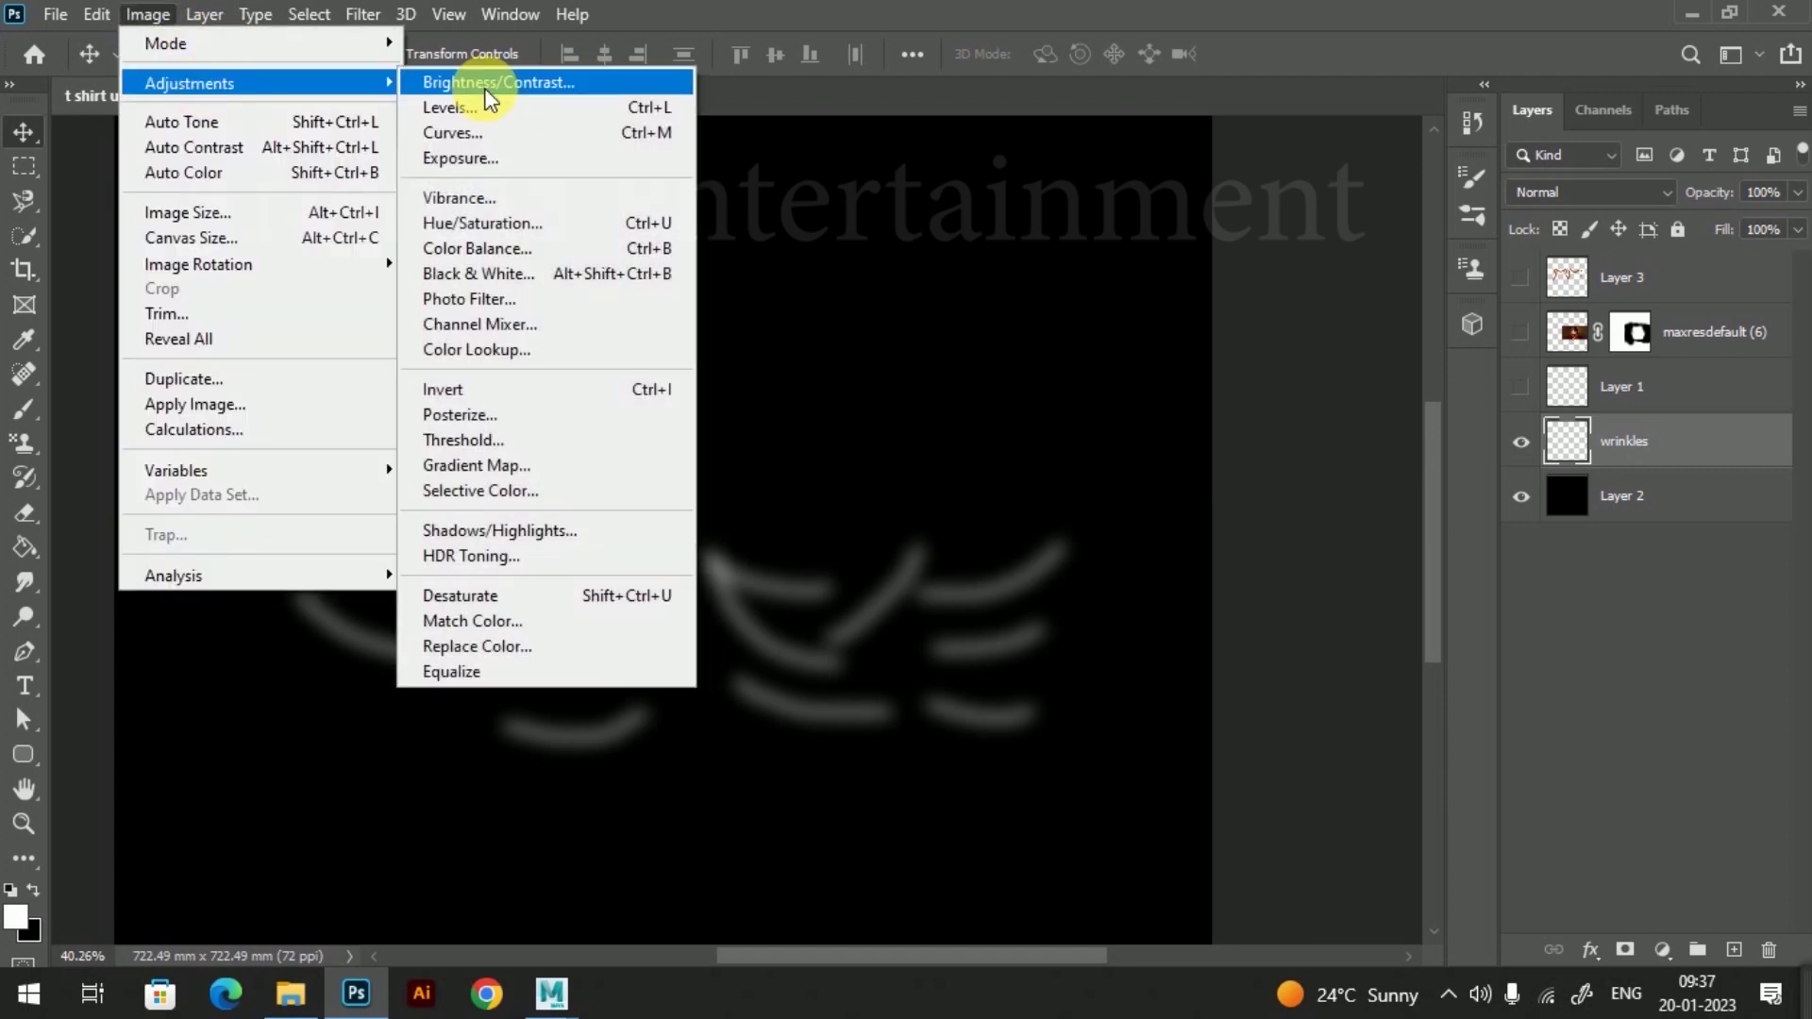
left_click(479, 83)
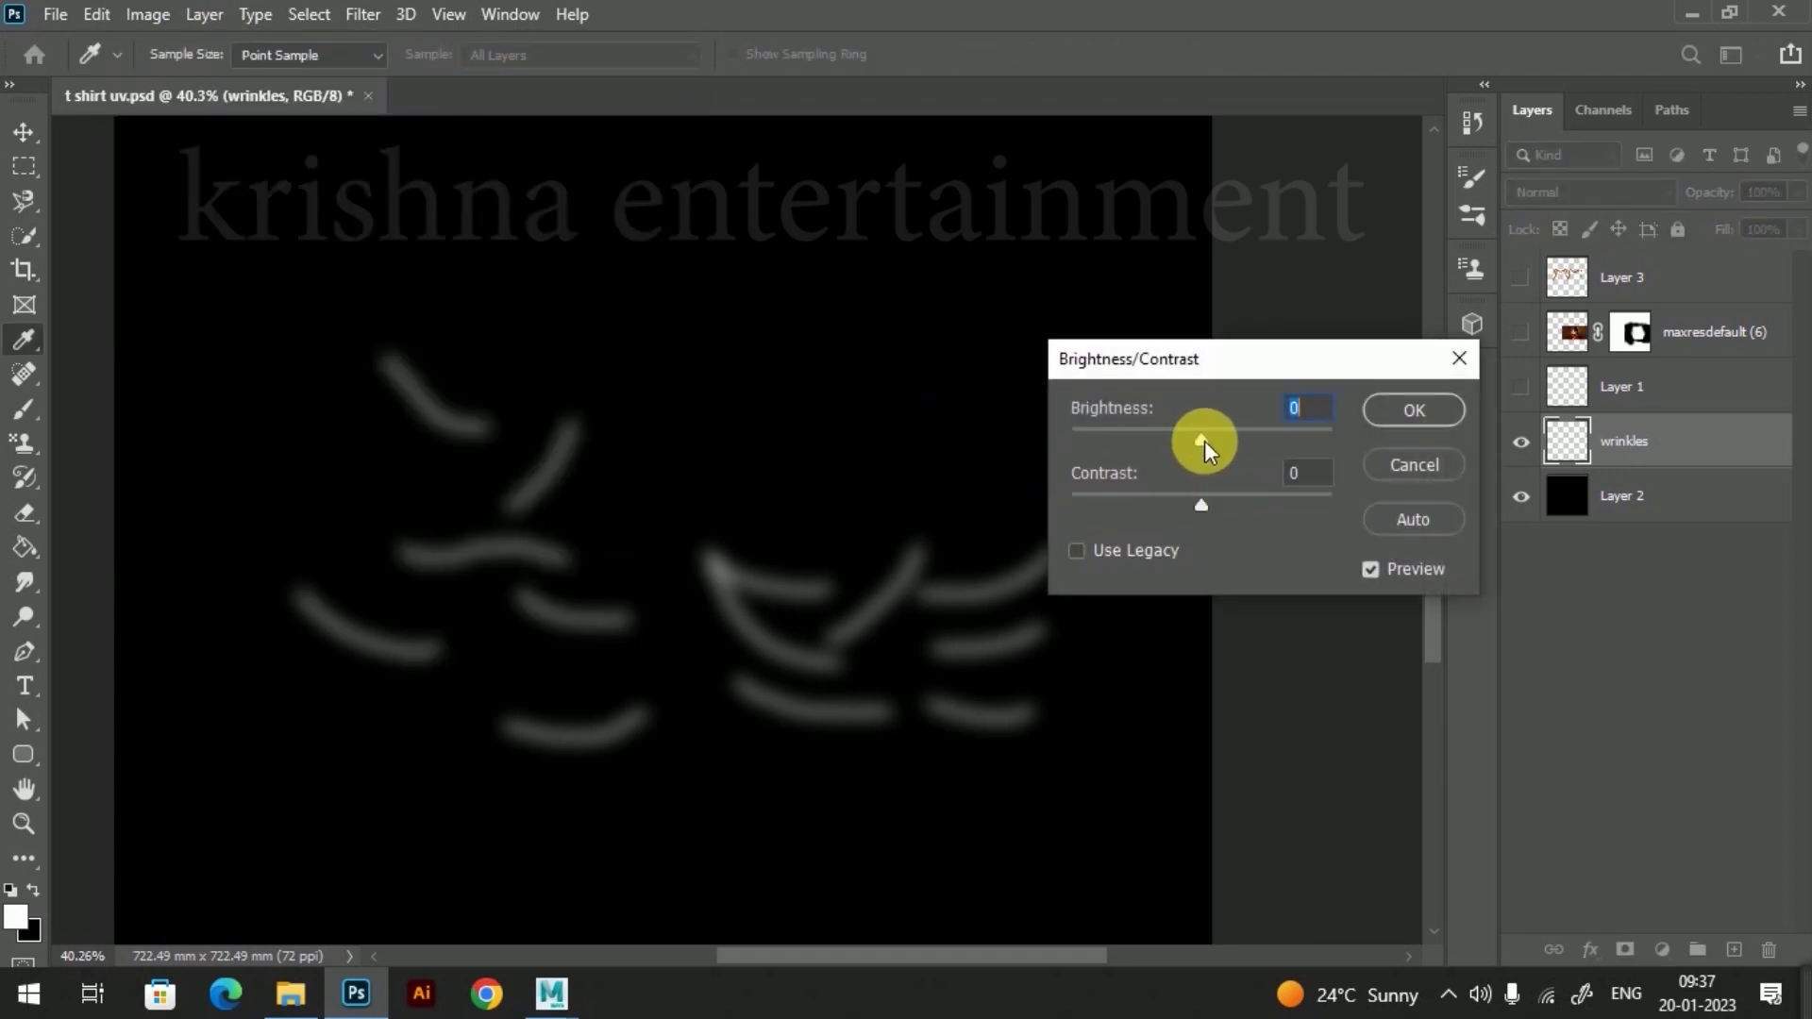
left_click_drag(1247, 439, 1319, 441)
mouse_move(1205, 509)
left_mouse_down()
mouse_move(1146, 500)
mouse_move(1280, 510)
mouse_move(1225, 510)
mouse_move(1246, 514)
left_mouse_up()
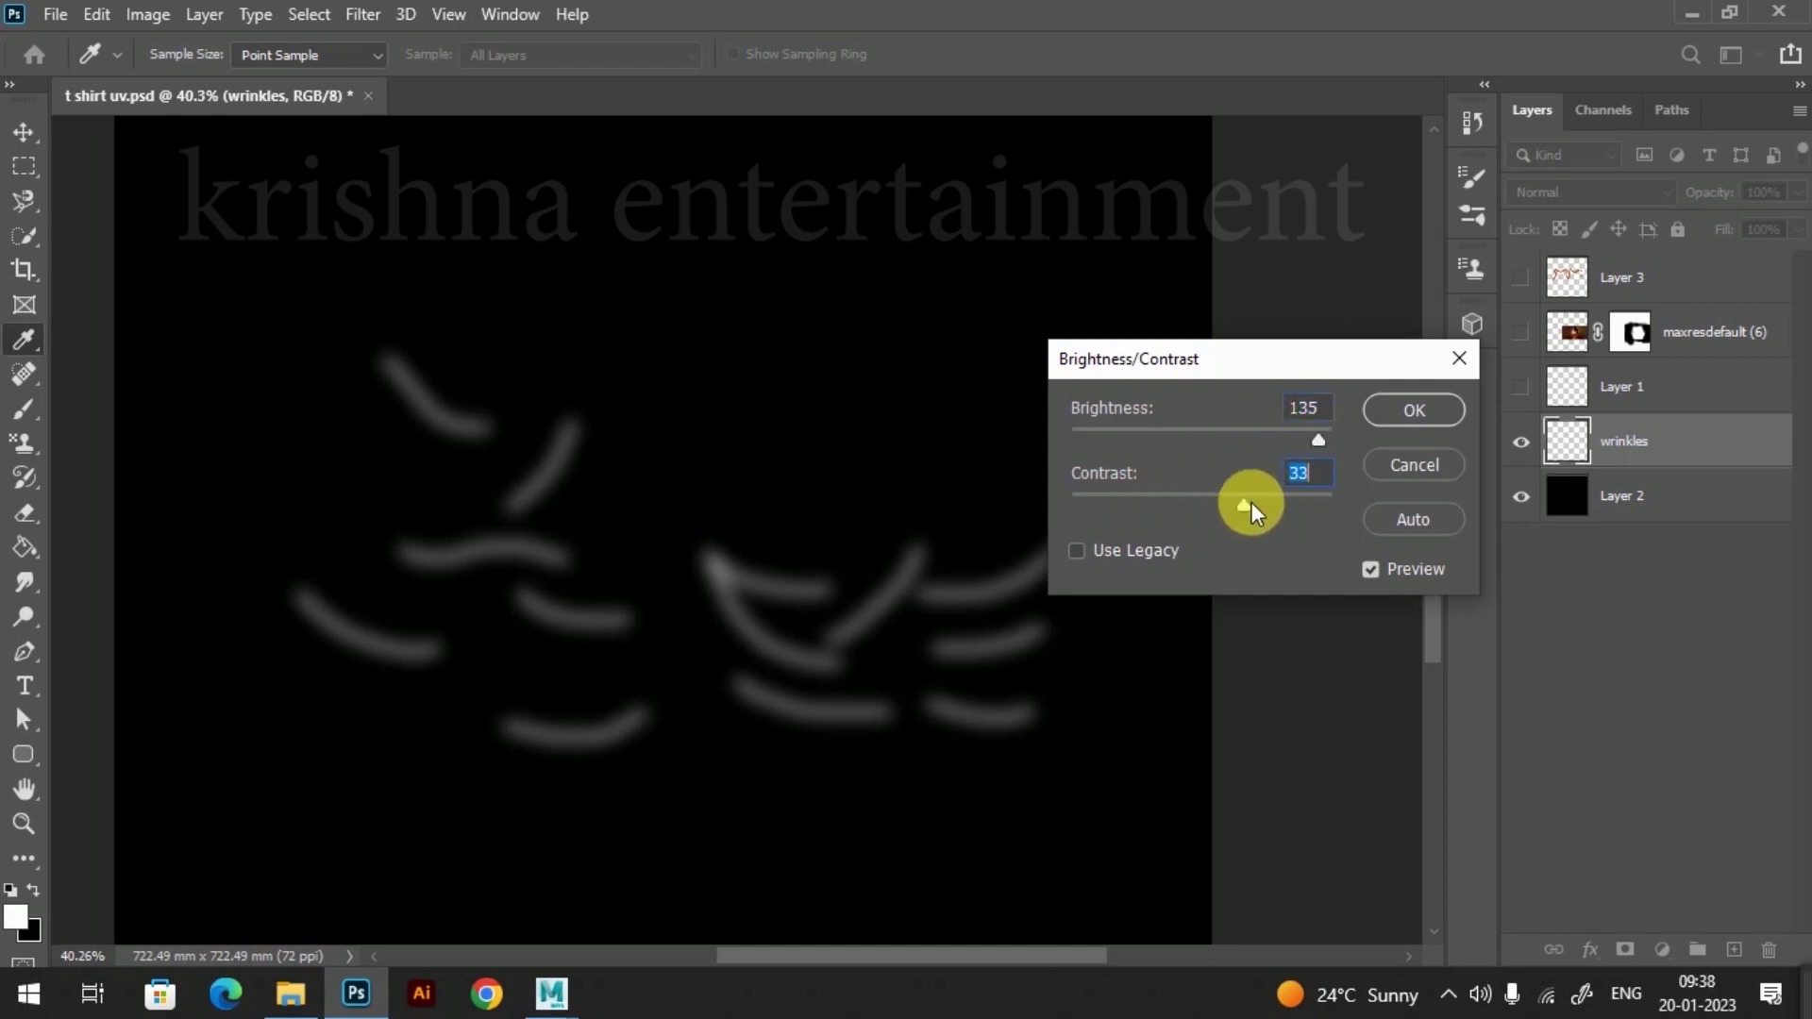
left_click(1435, 466)
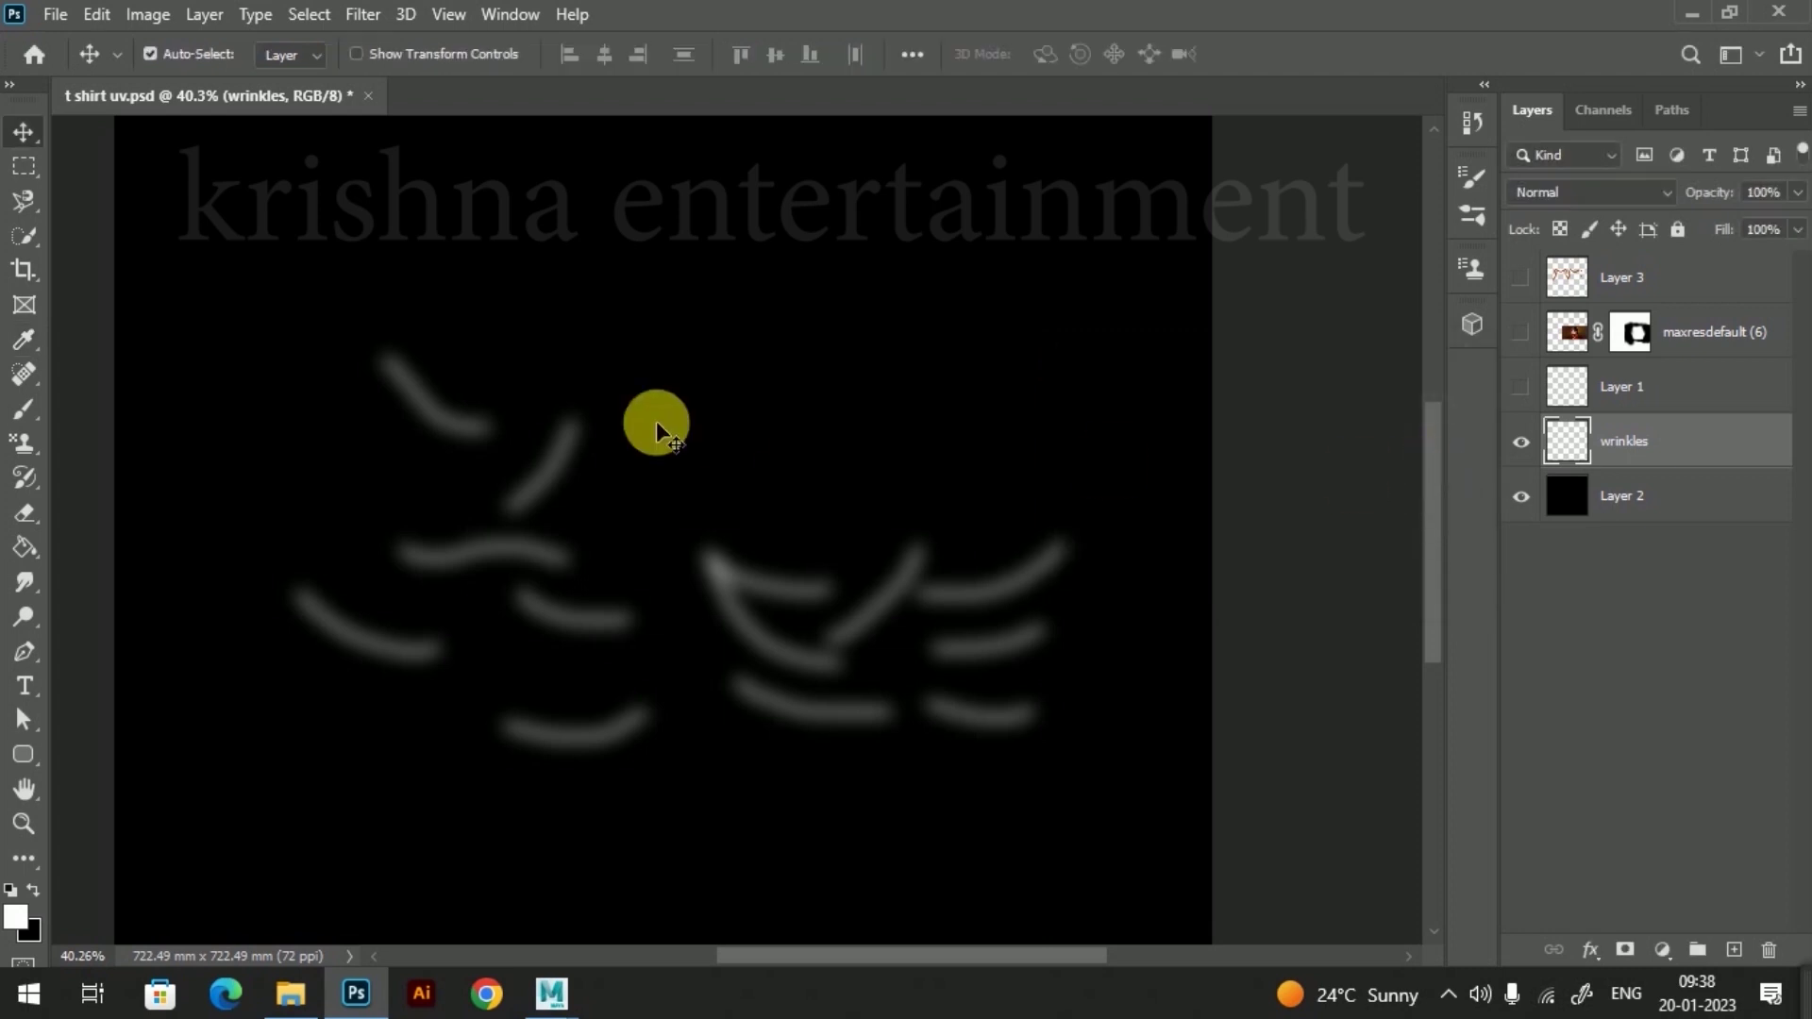
scroll(700, 576, "up", 2, "alt")
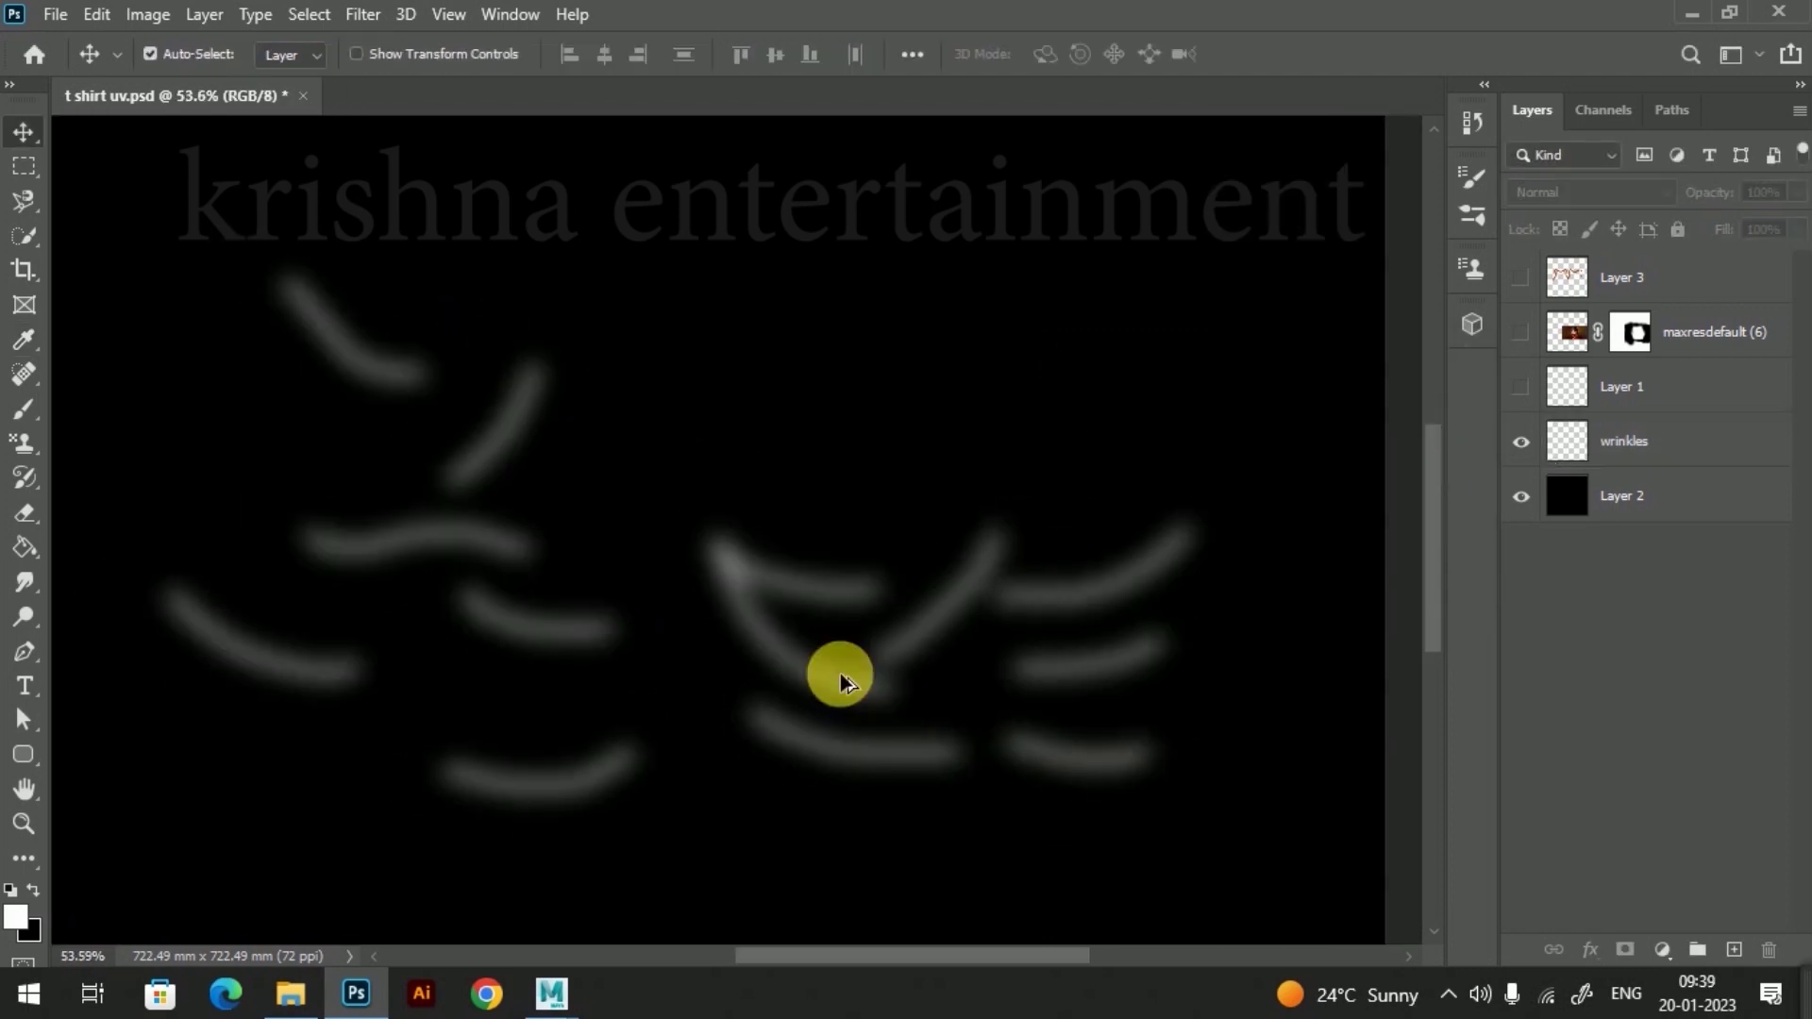
Step: Save a local JPEG on the Desktop, renaming 't shirt bump 01' to 't shirt bump 02'
left_click(56, 17)
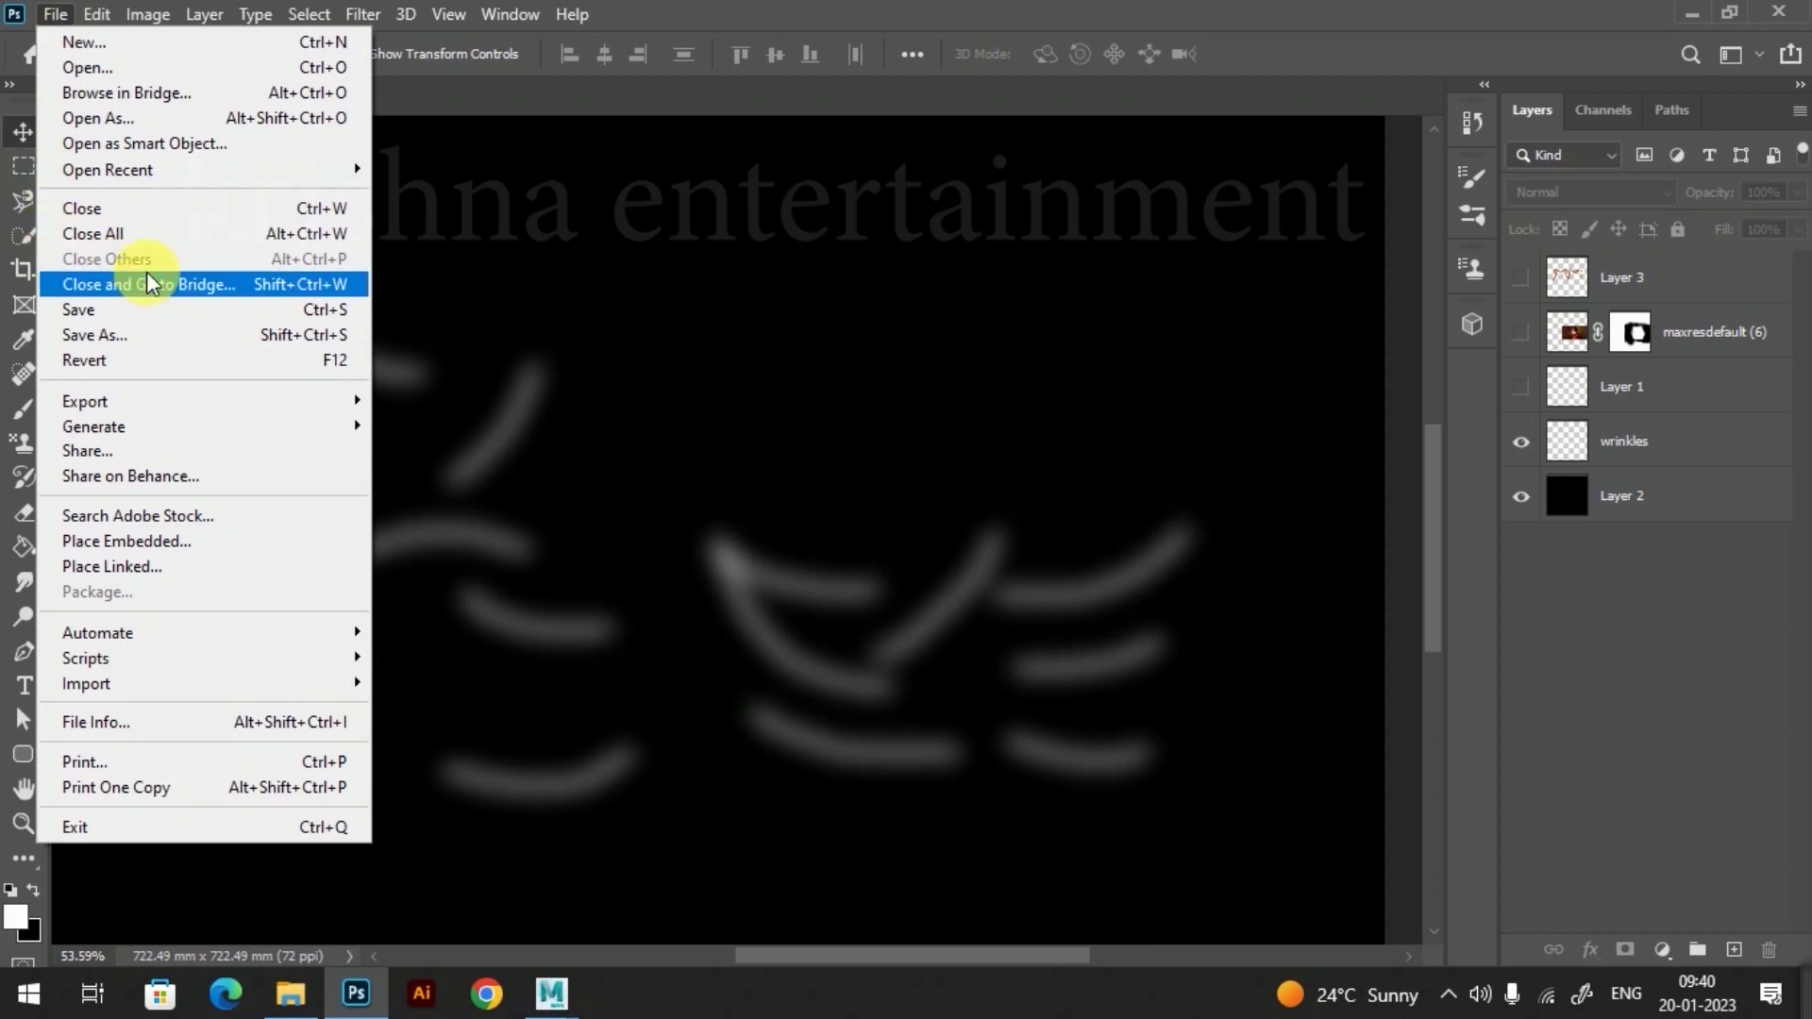
left_click(121, 335)
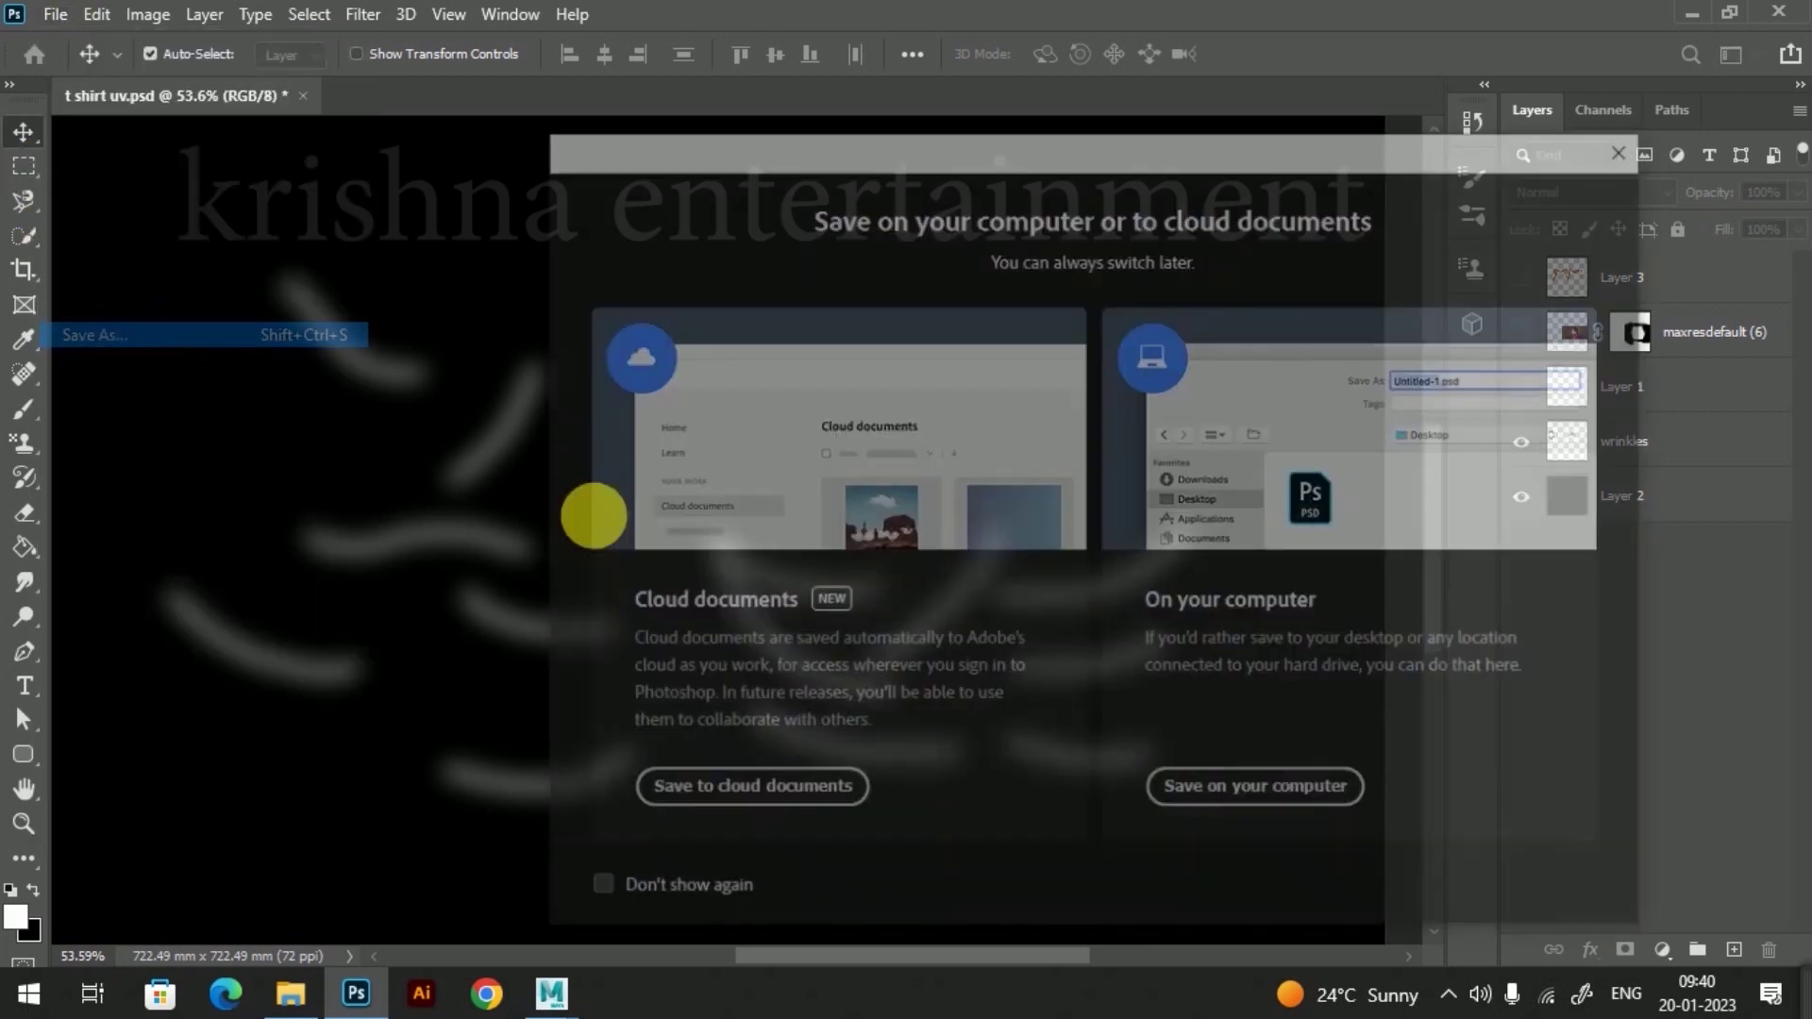
left_click(1273, 792)
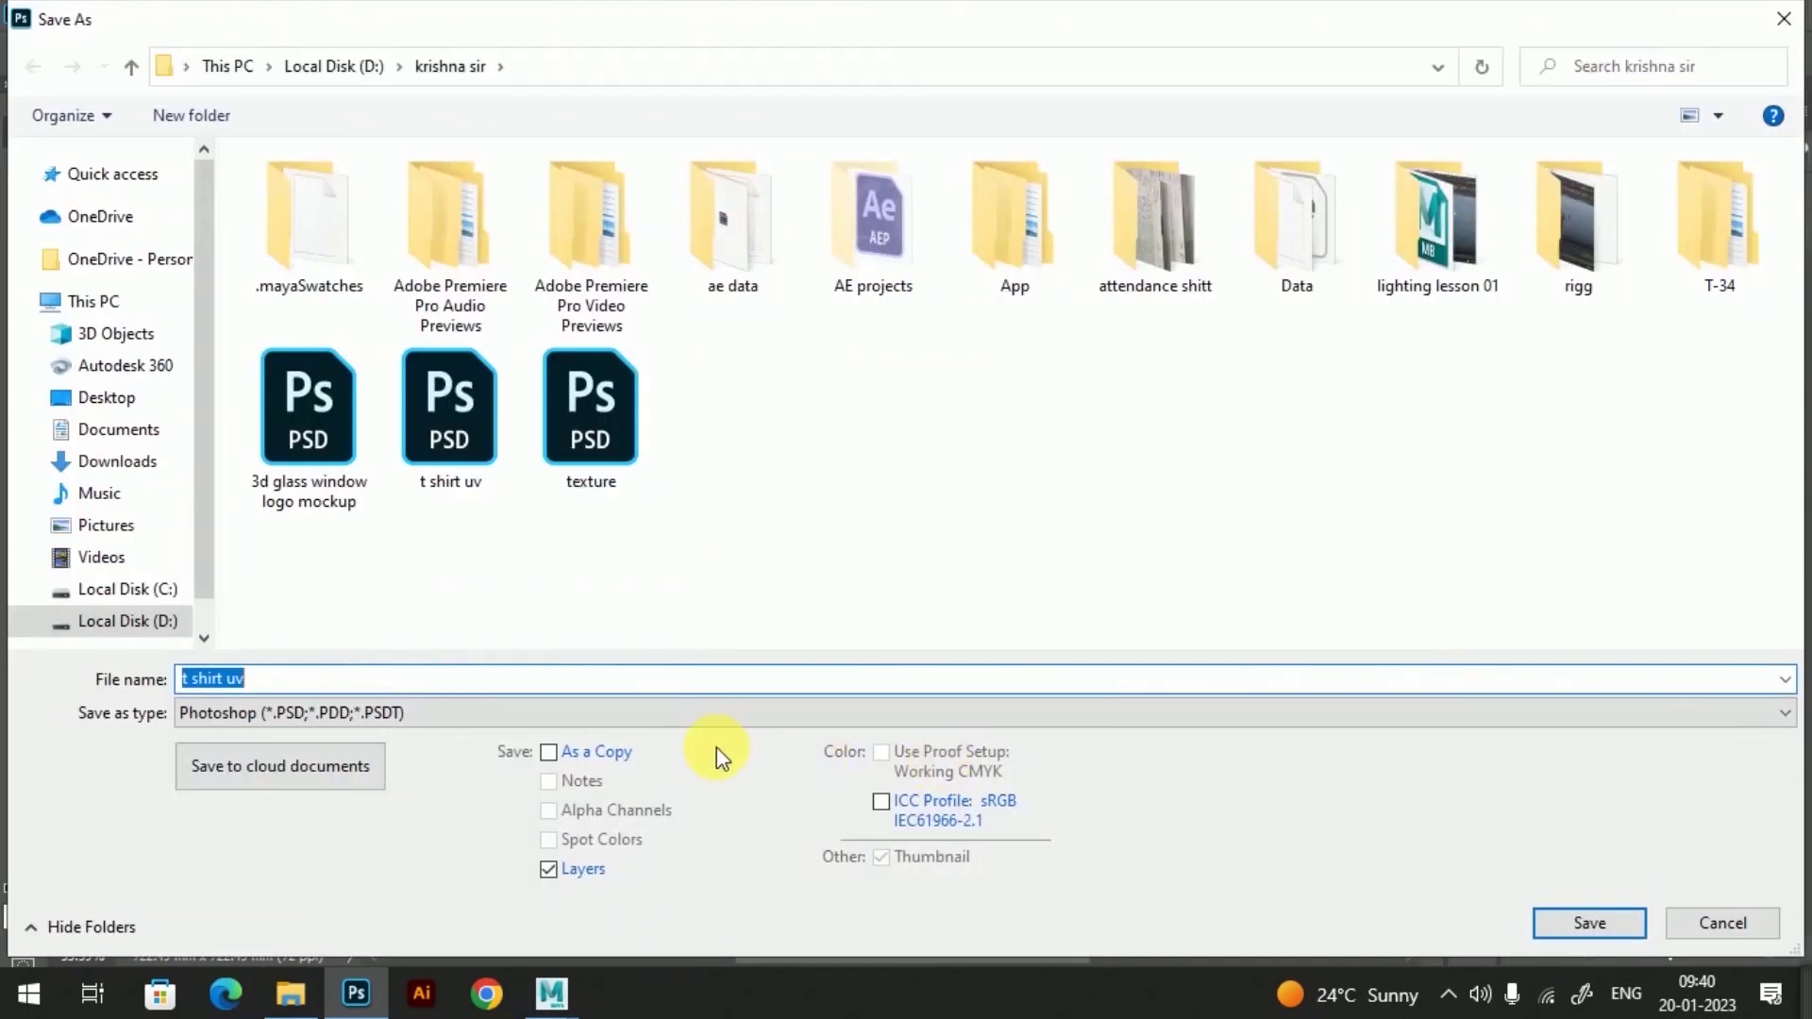
left_click(454, 722)
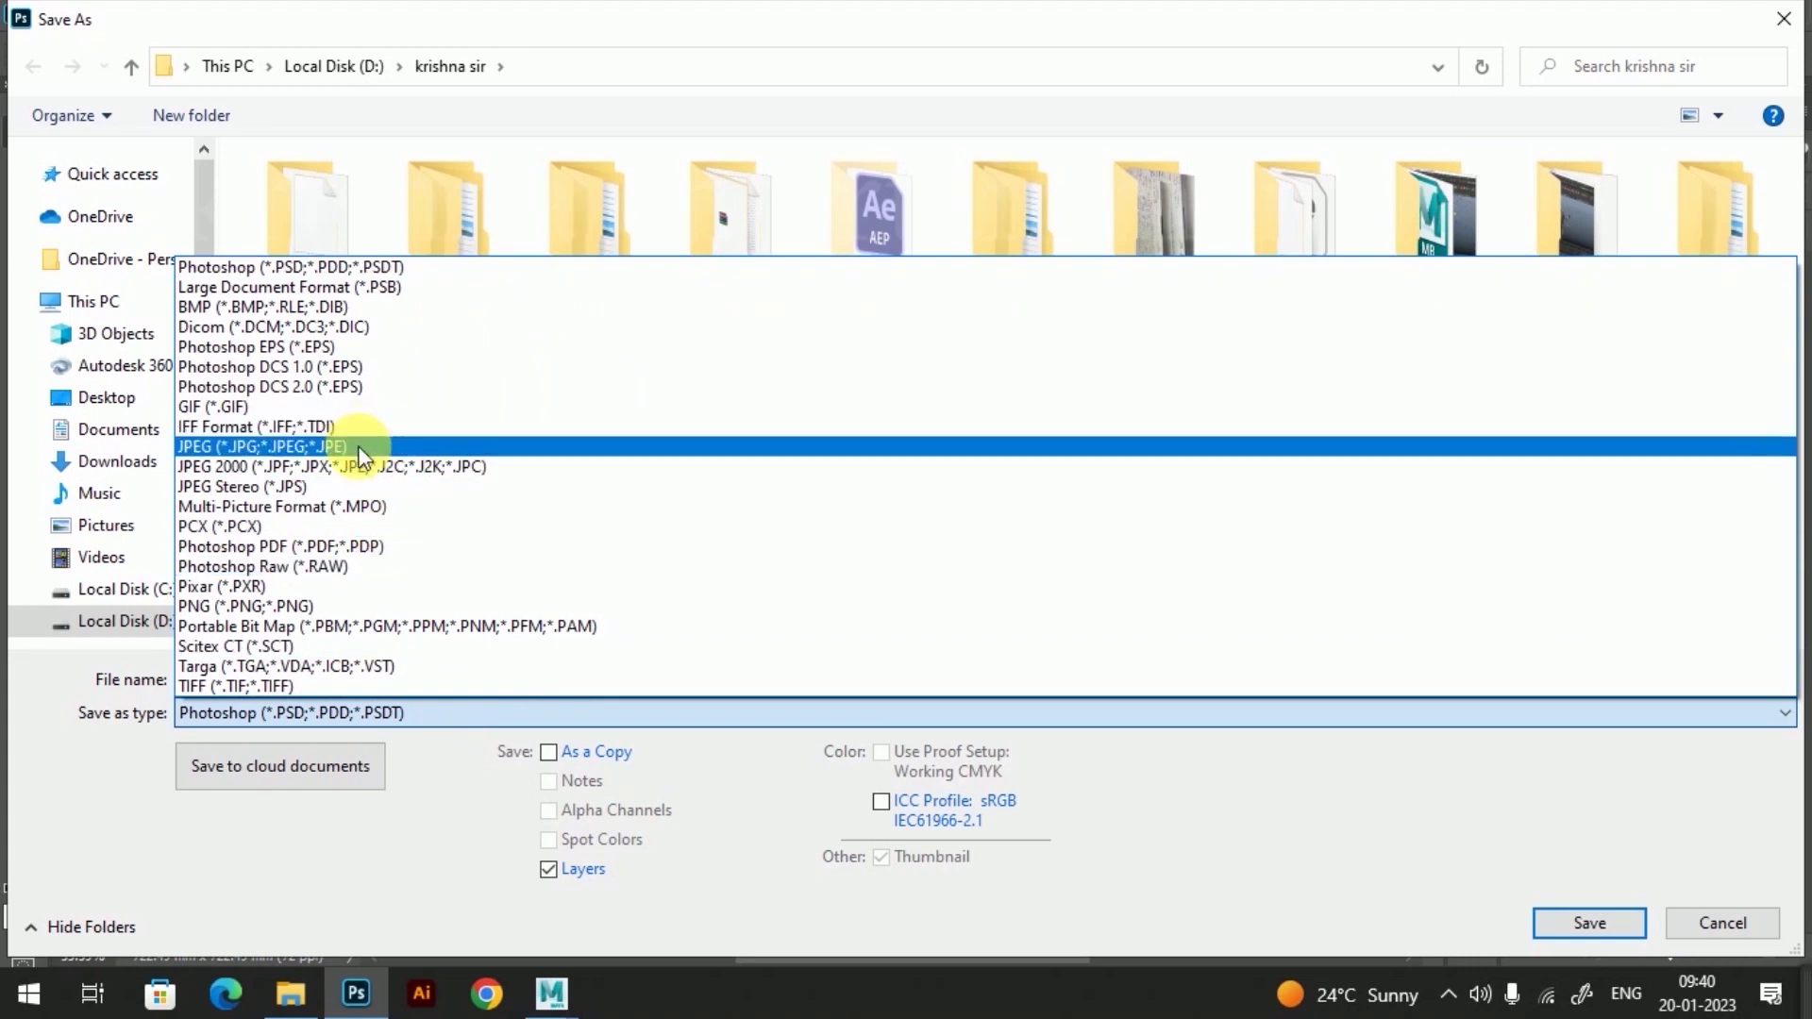
left_click(363, 443)
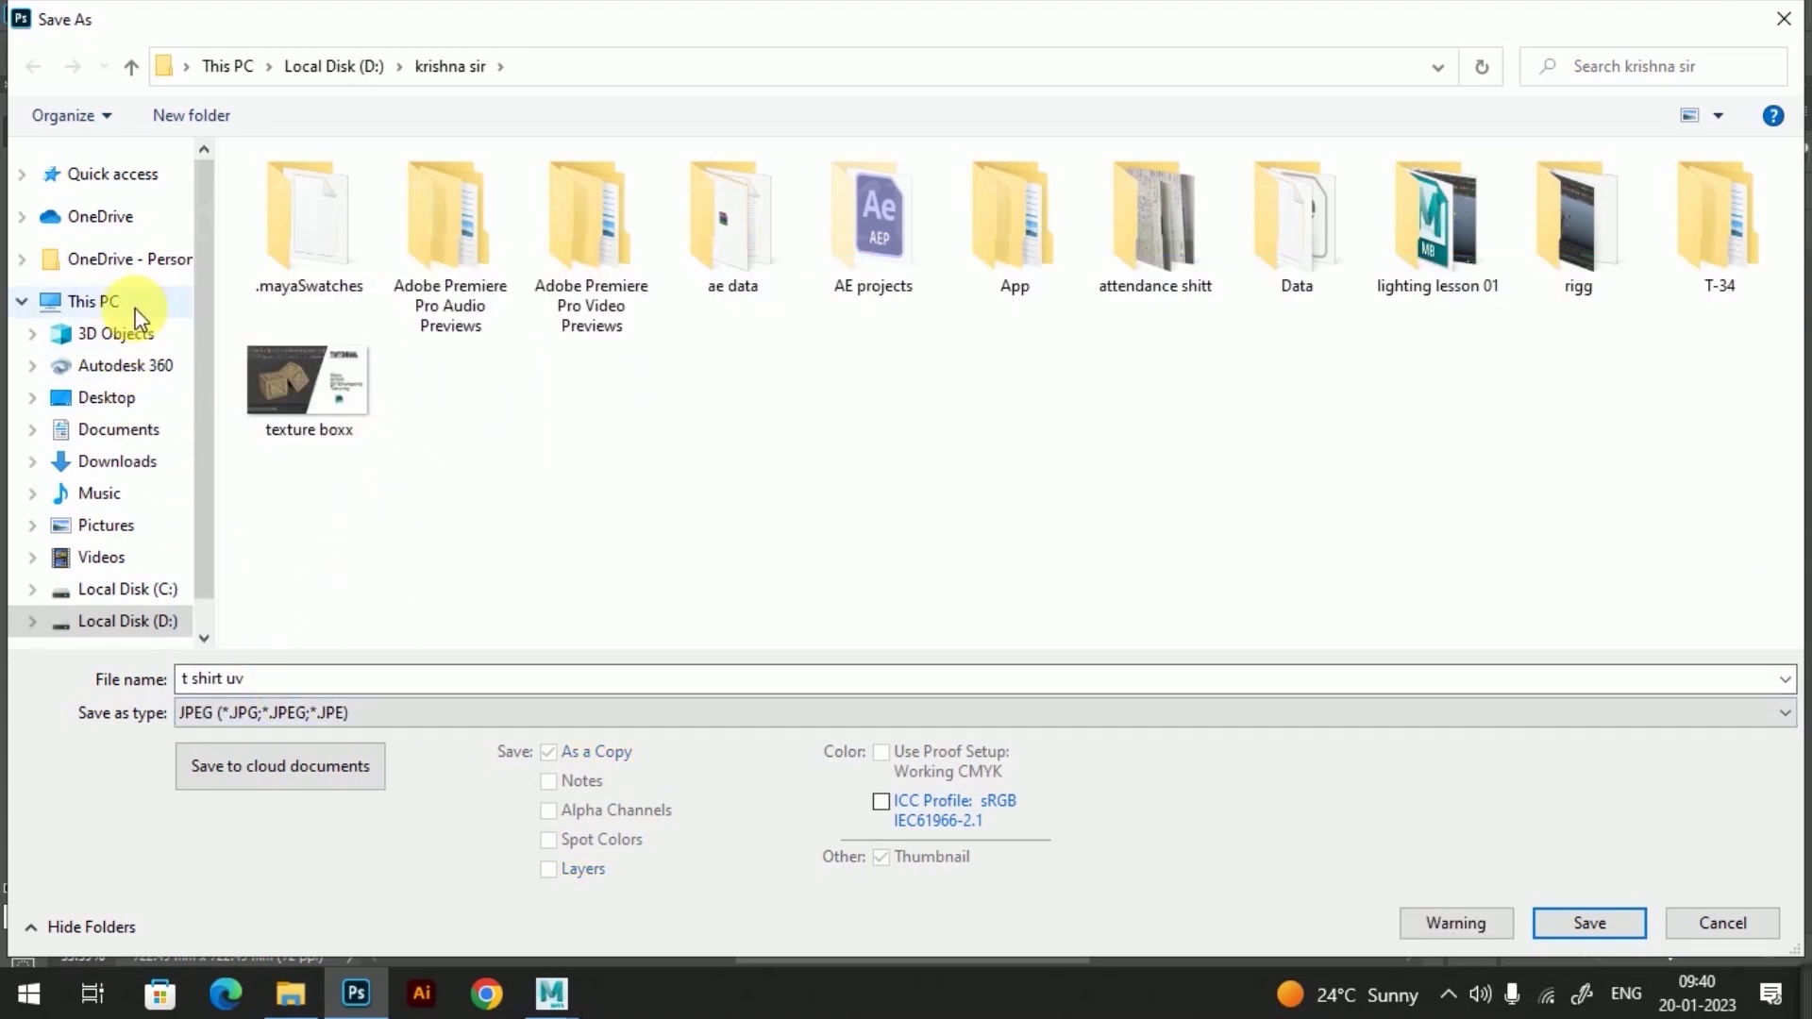
left_click(123, 397)
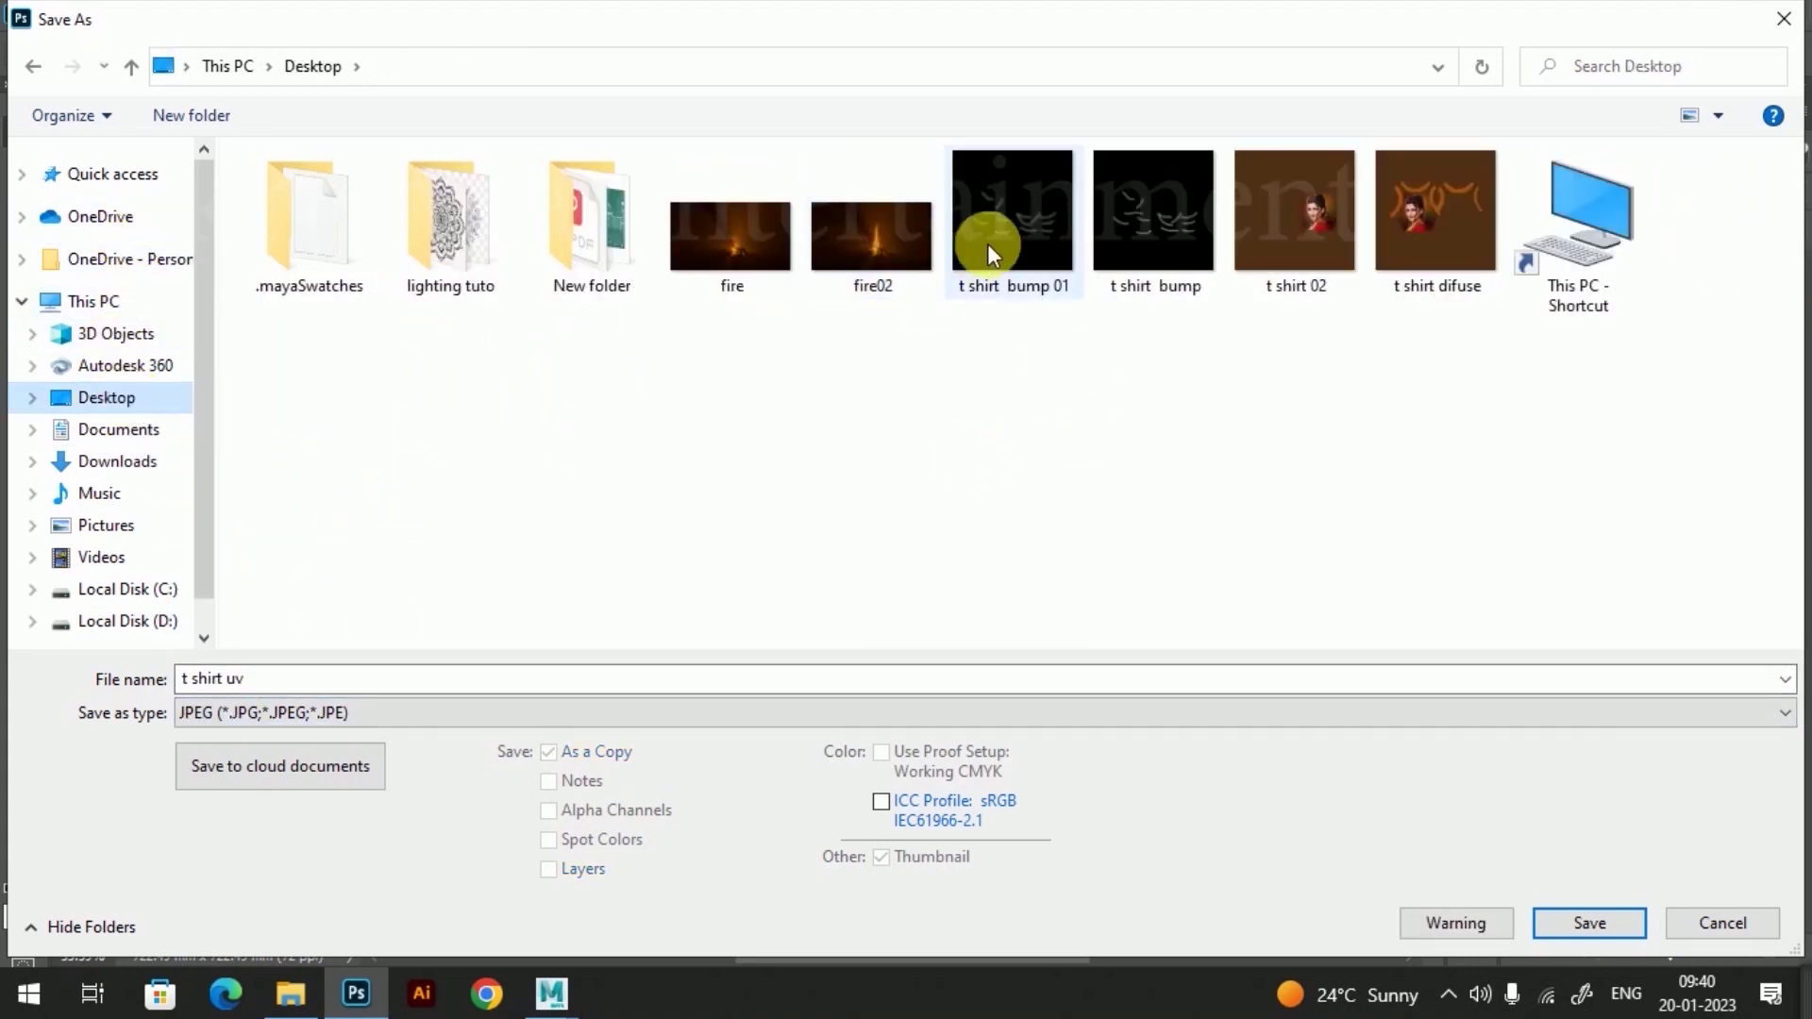
left_click(1032, 241)
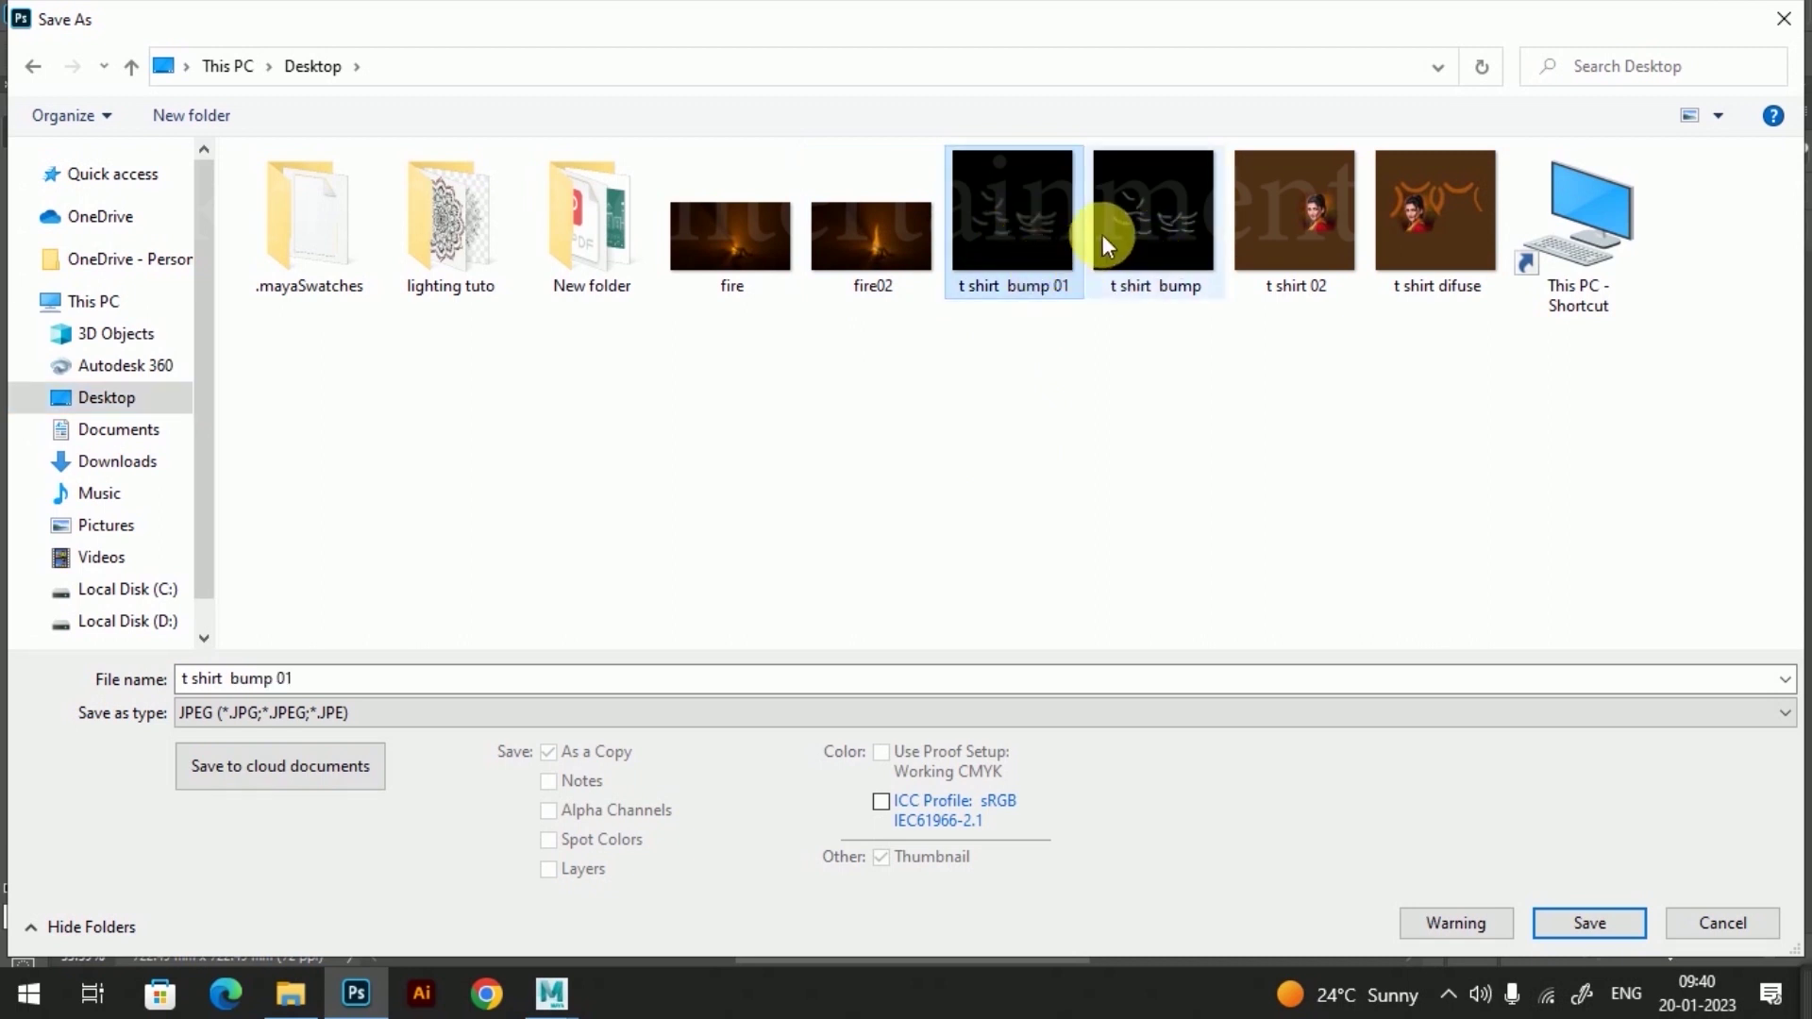
left_click(330, 680)
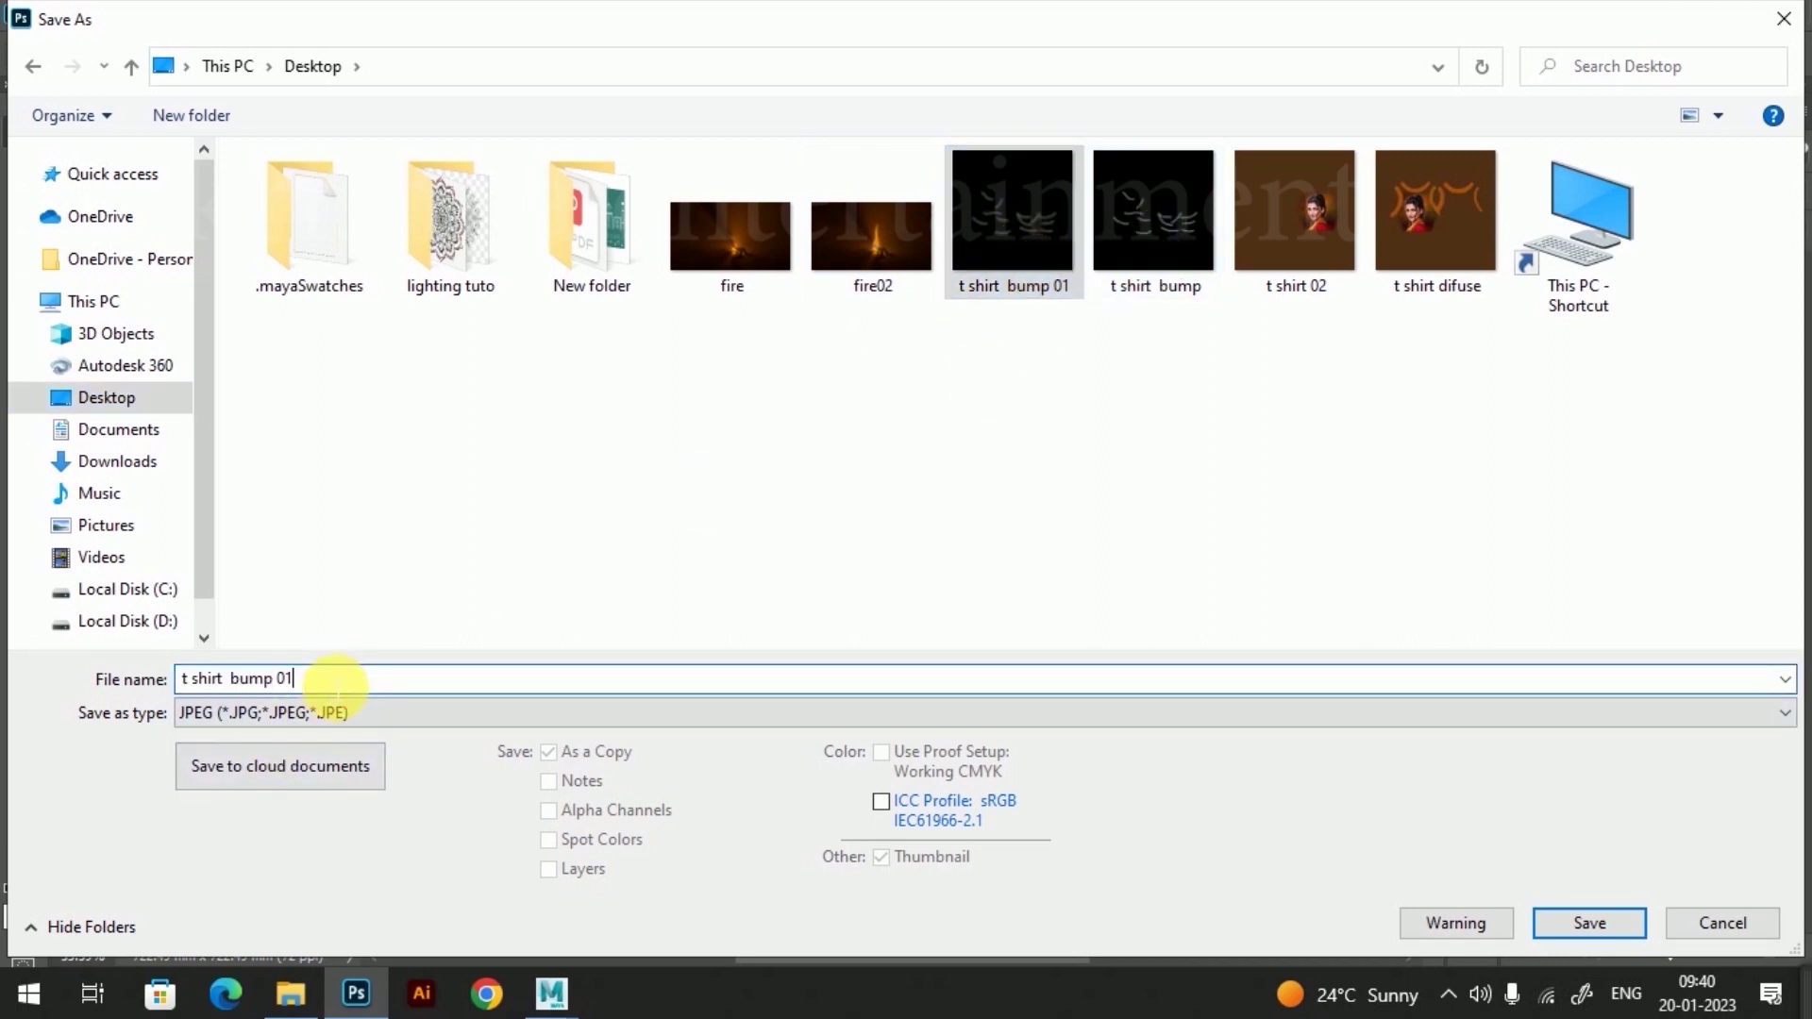
key("BackSpace")
type("2")
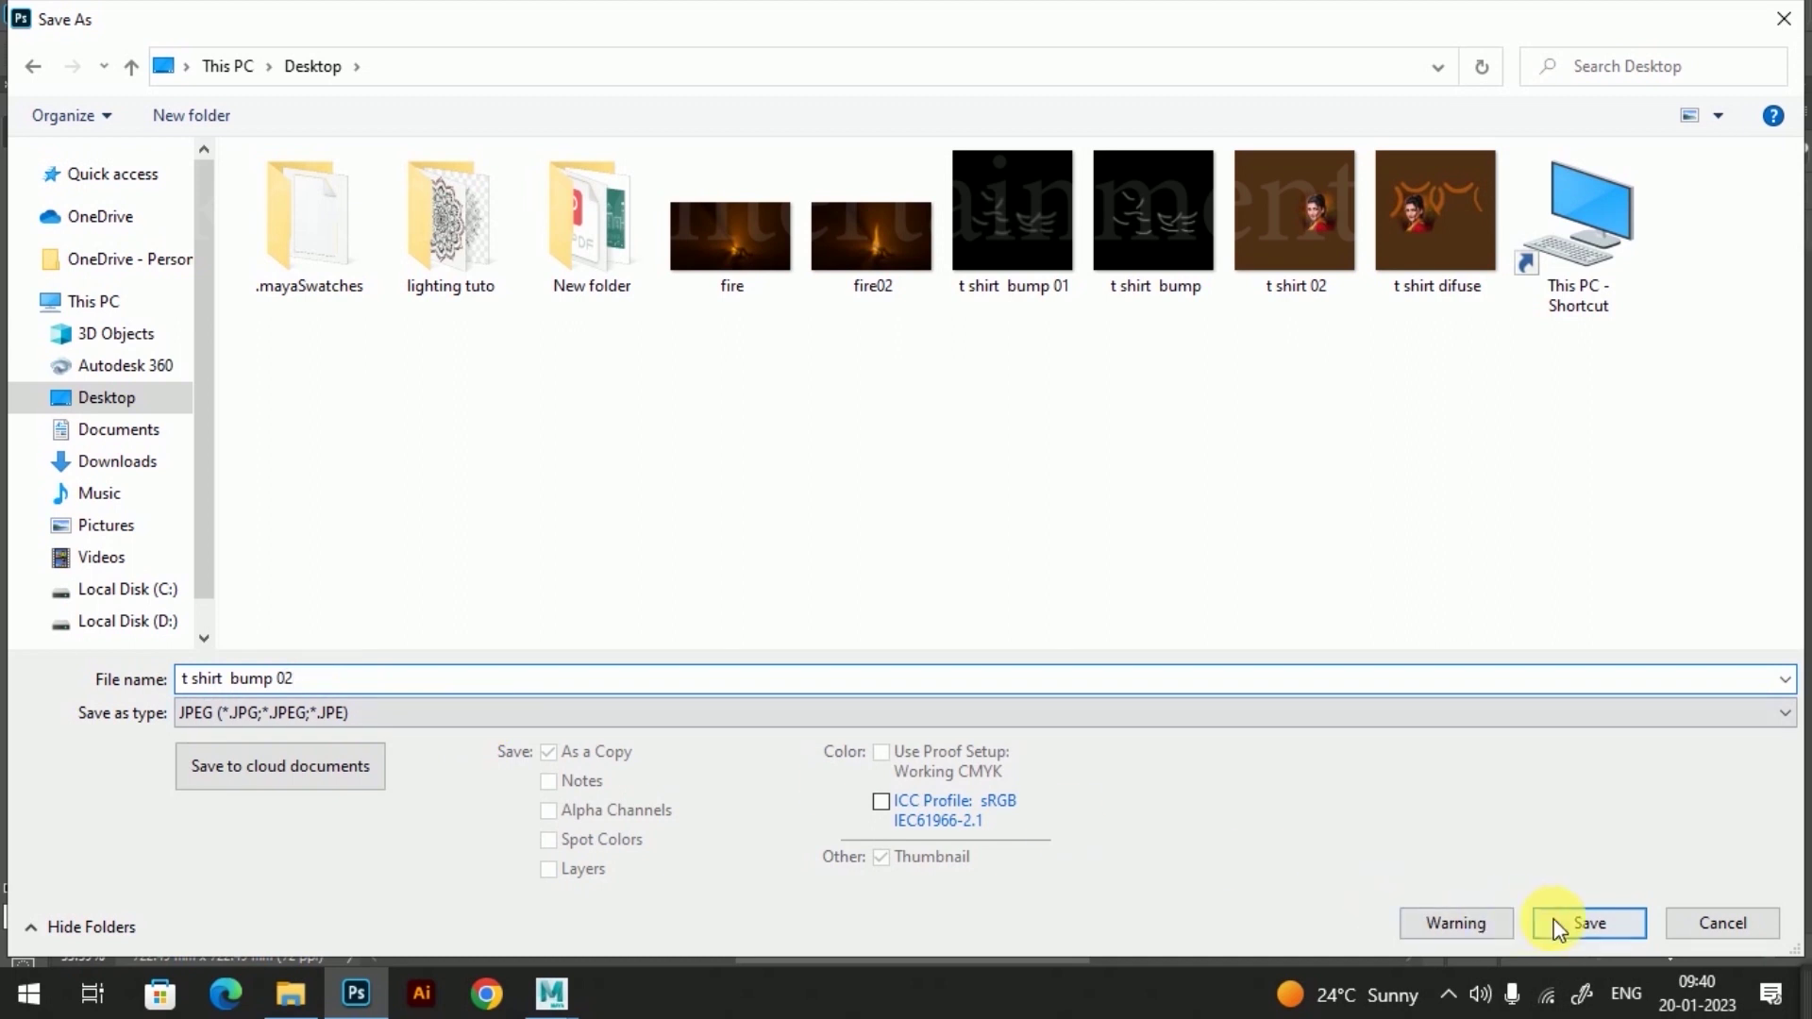
left_click(1557, 929)
left_click(1041, 218)
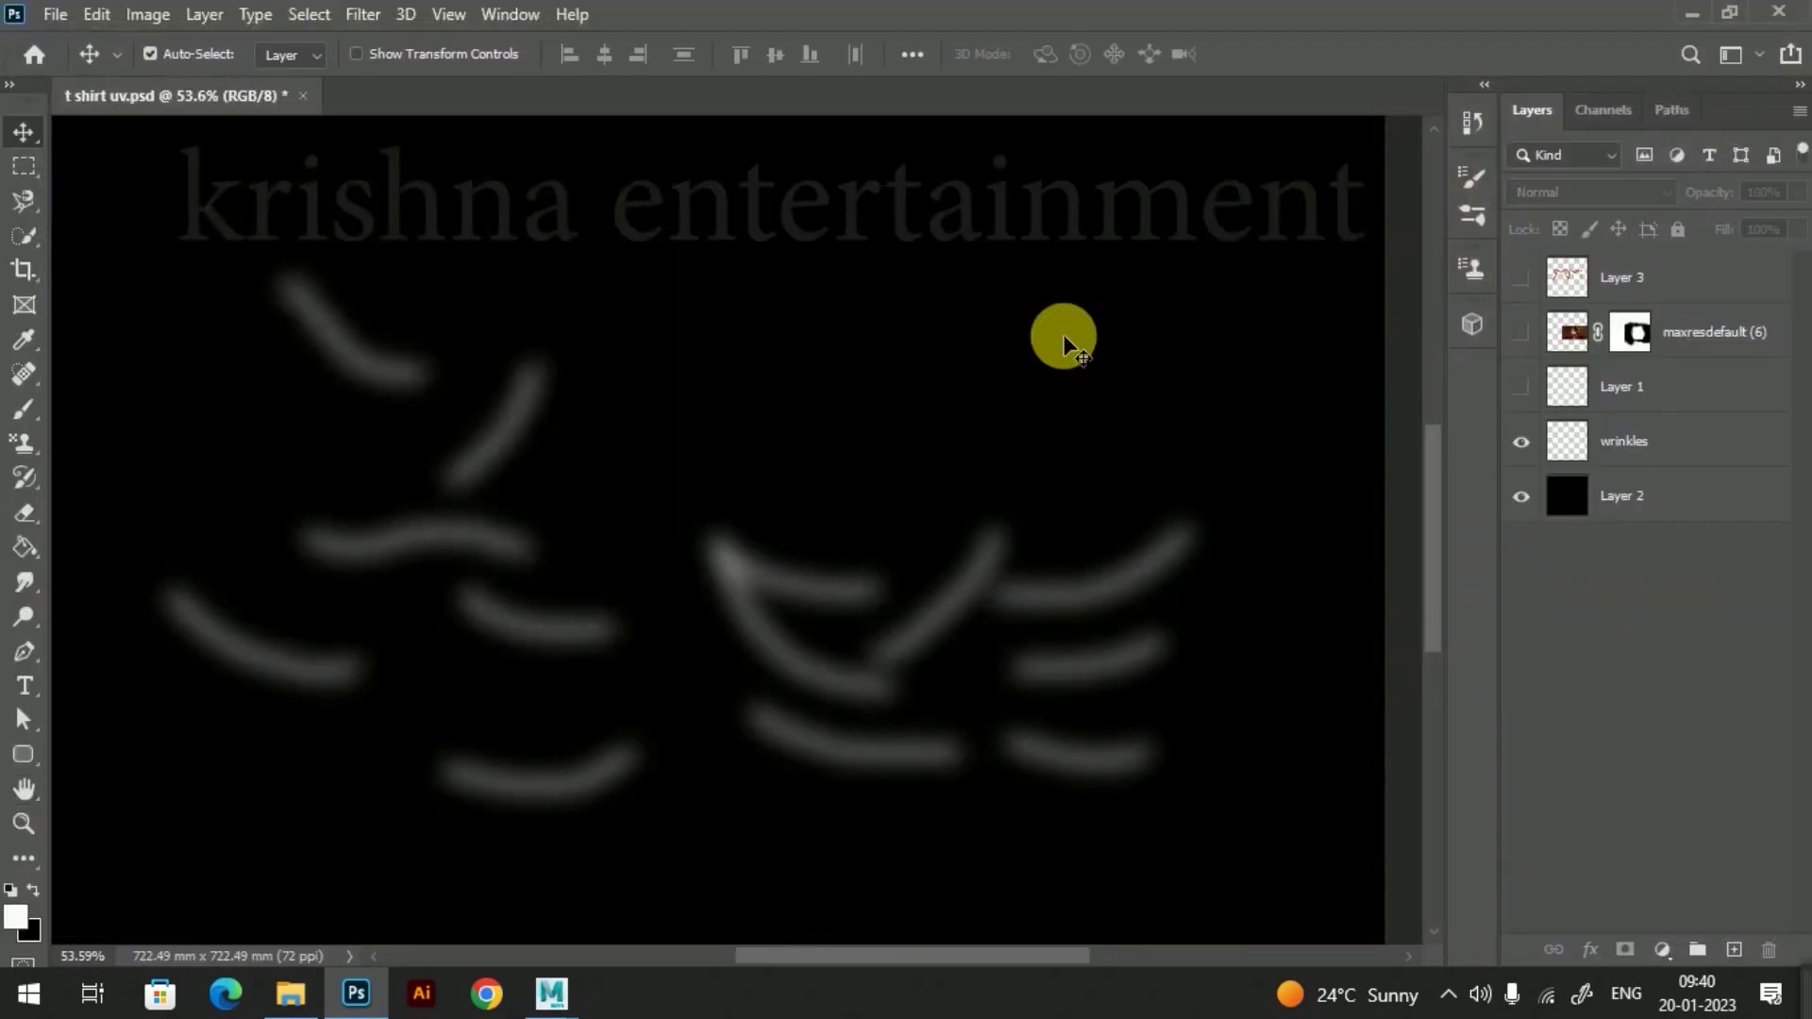
left_click(1689, 13)
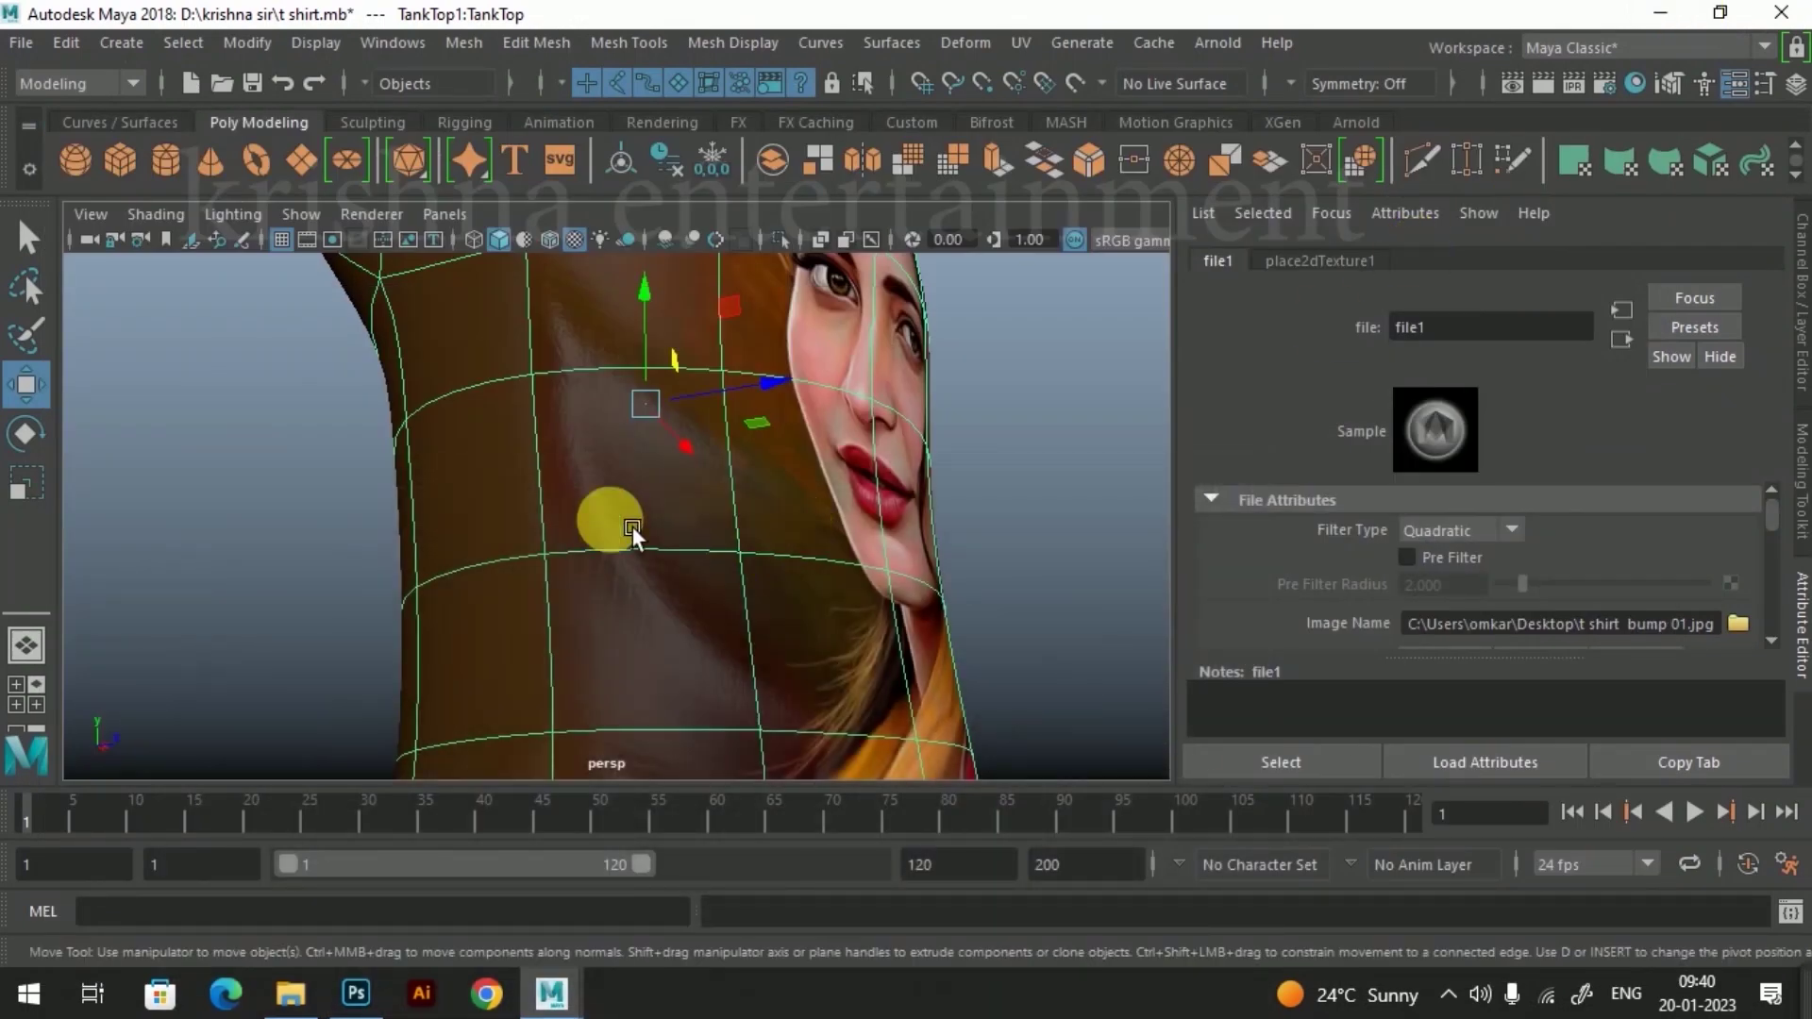
Step: Load t shirt bump 02.jpg into file1 and orbit around the deselected shirt to view the folds
key("f")
mouse_move(845, 556)
left_mouse_down("alt")
mouse_move(639, 498)
mouse_move(689, 544)
mouse_move(779, 558)
left_mouse_up("alt")
mouse_move(779, 558)
right_mouse_down("alt")
mouse_move(730, 557)
mouse_move(743, 604)
mouse_move(738, 564)
right_mouse_up("alt")
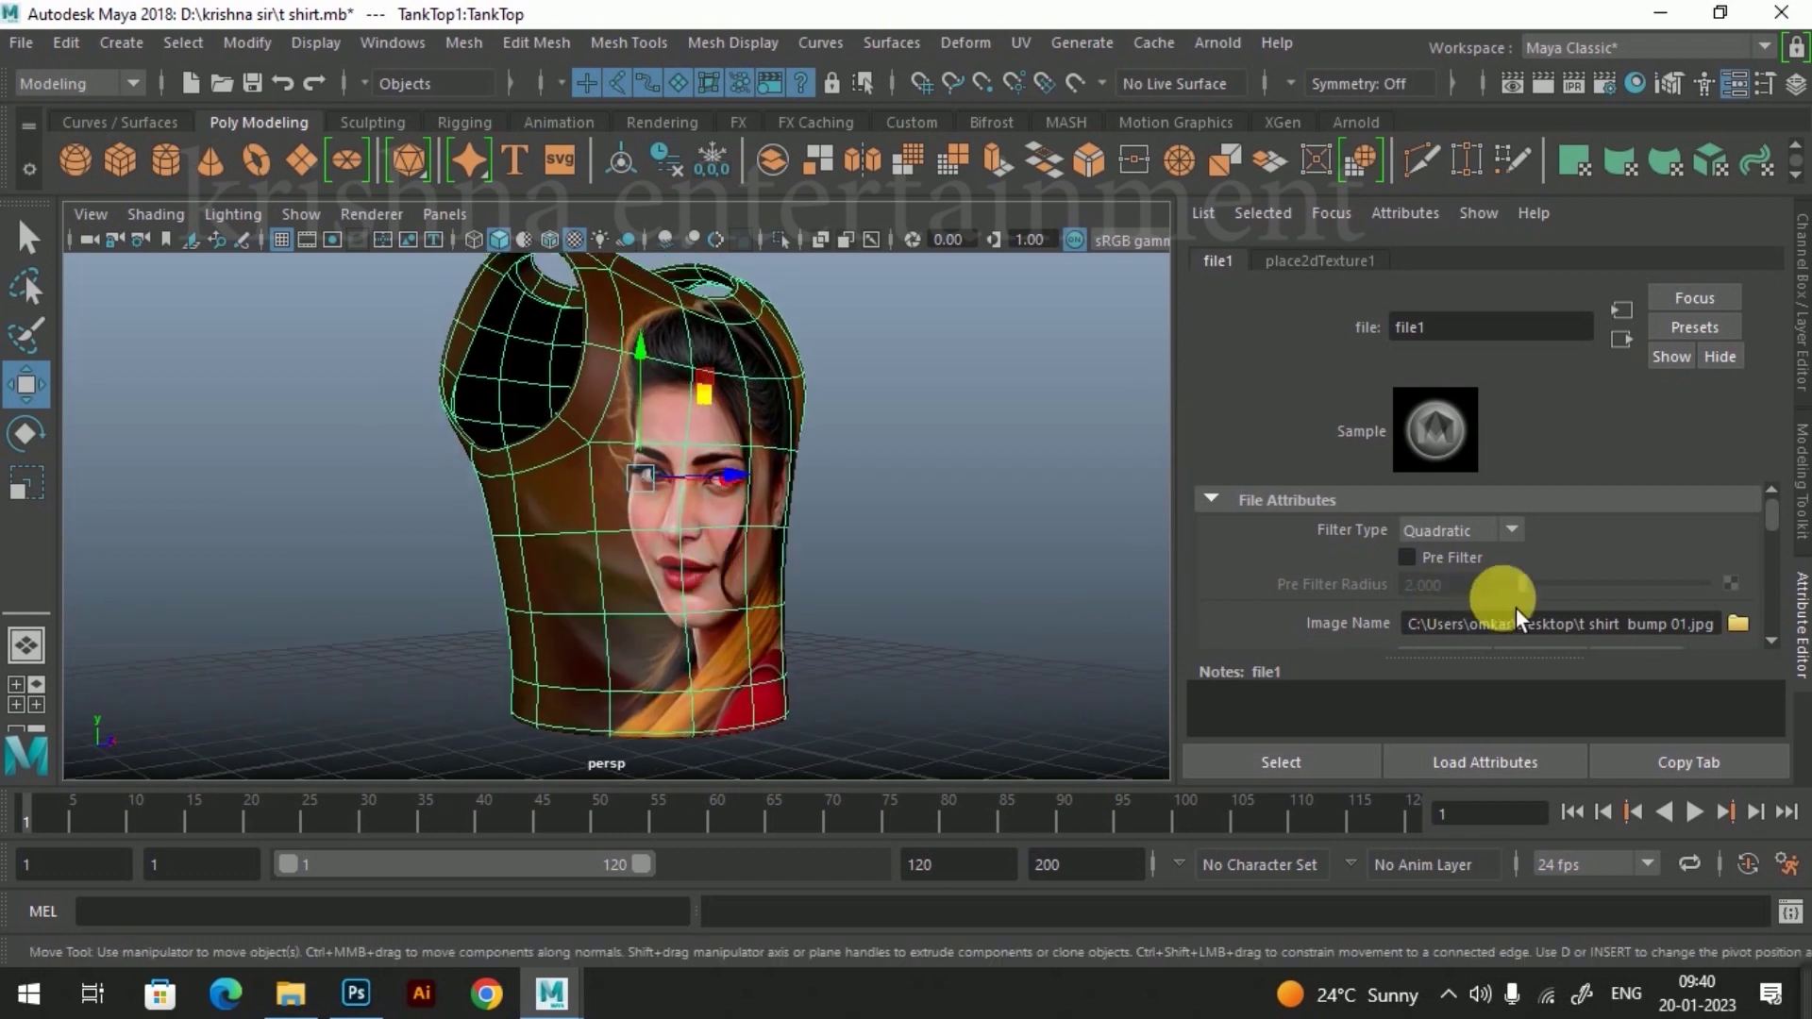
left_click(1742, 627)
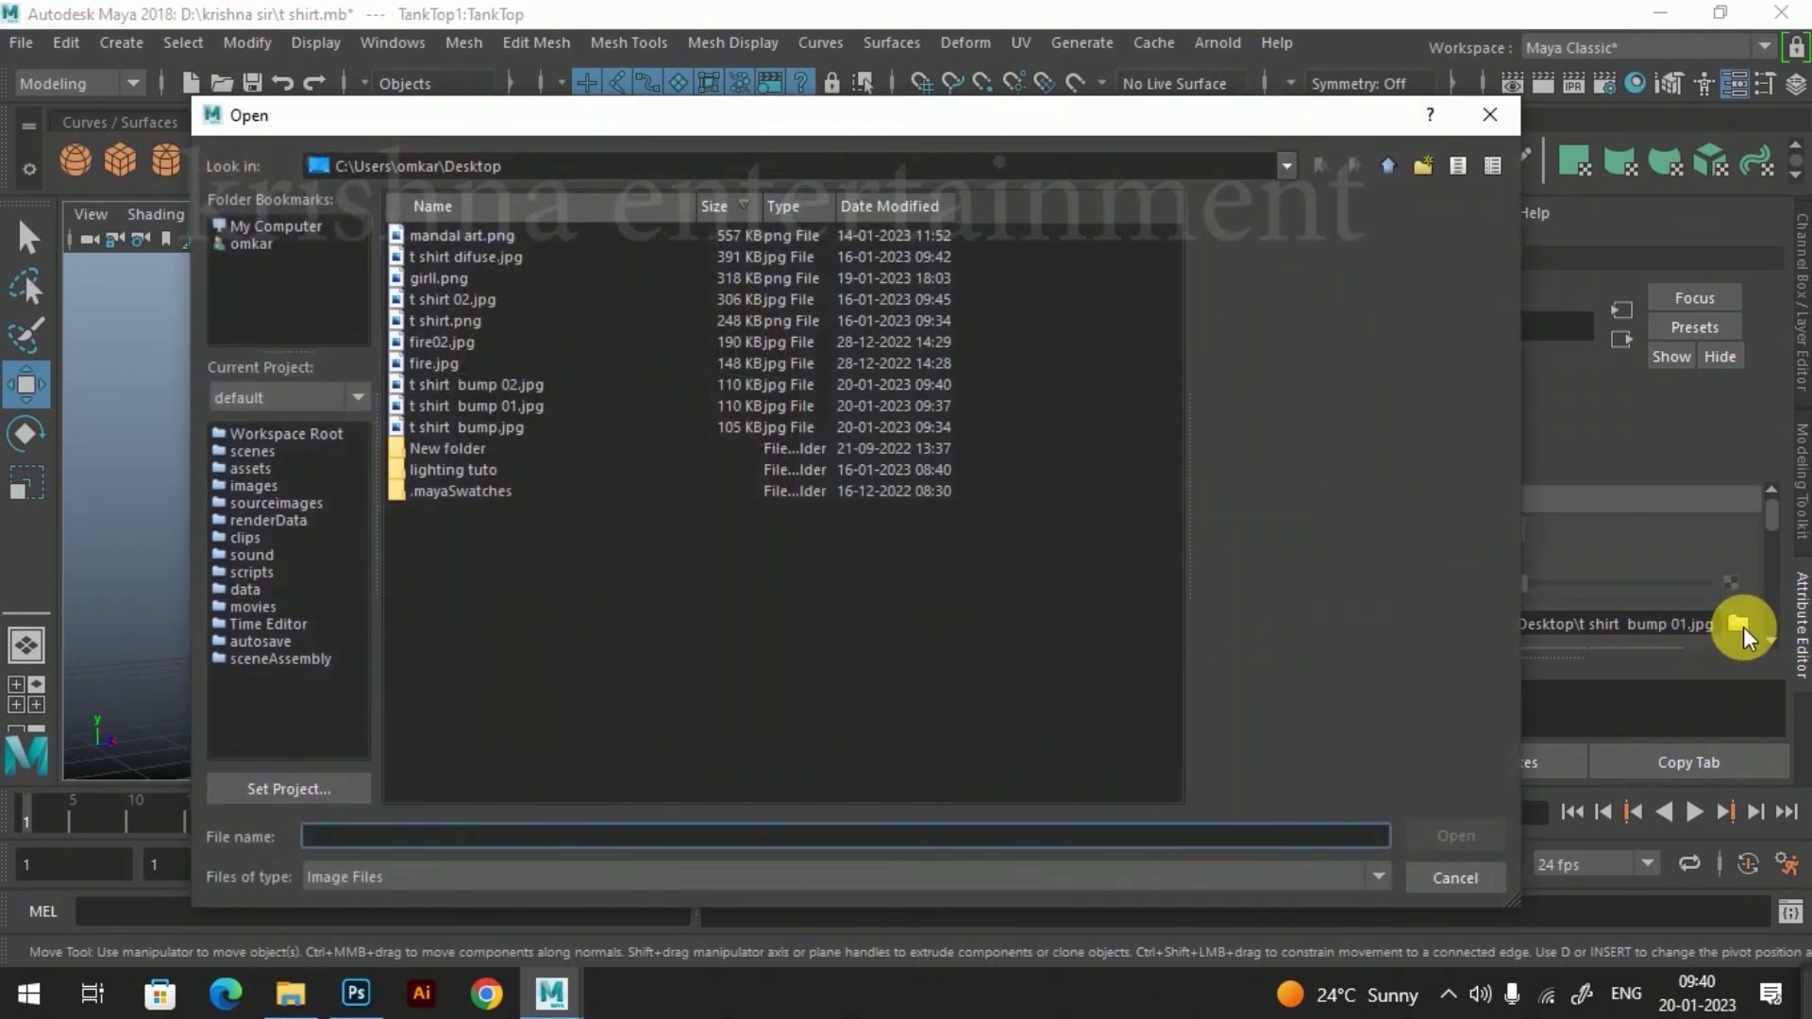
left_click(518, 387)
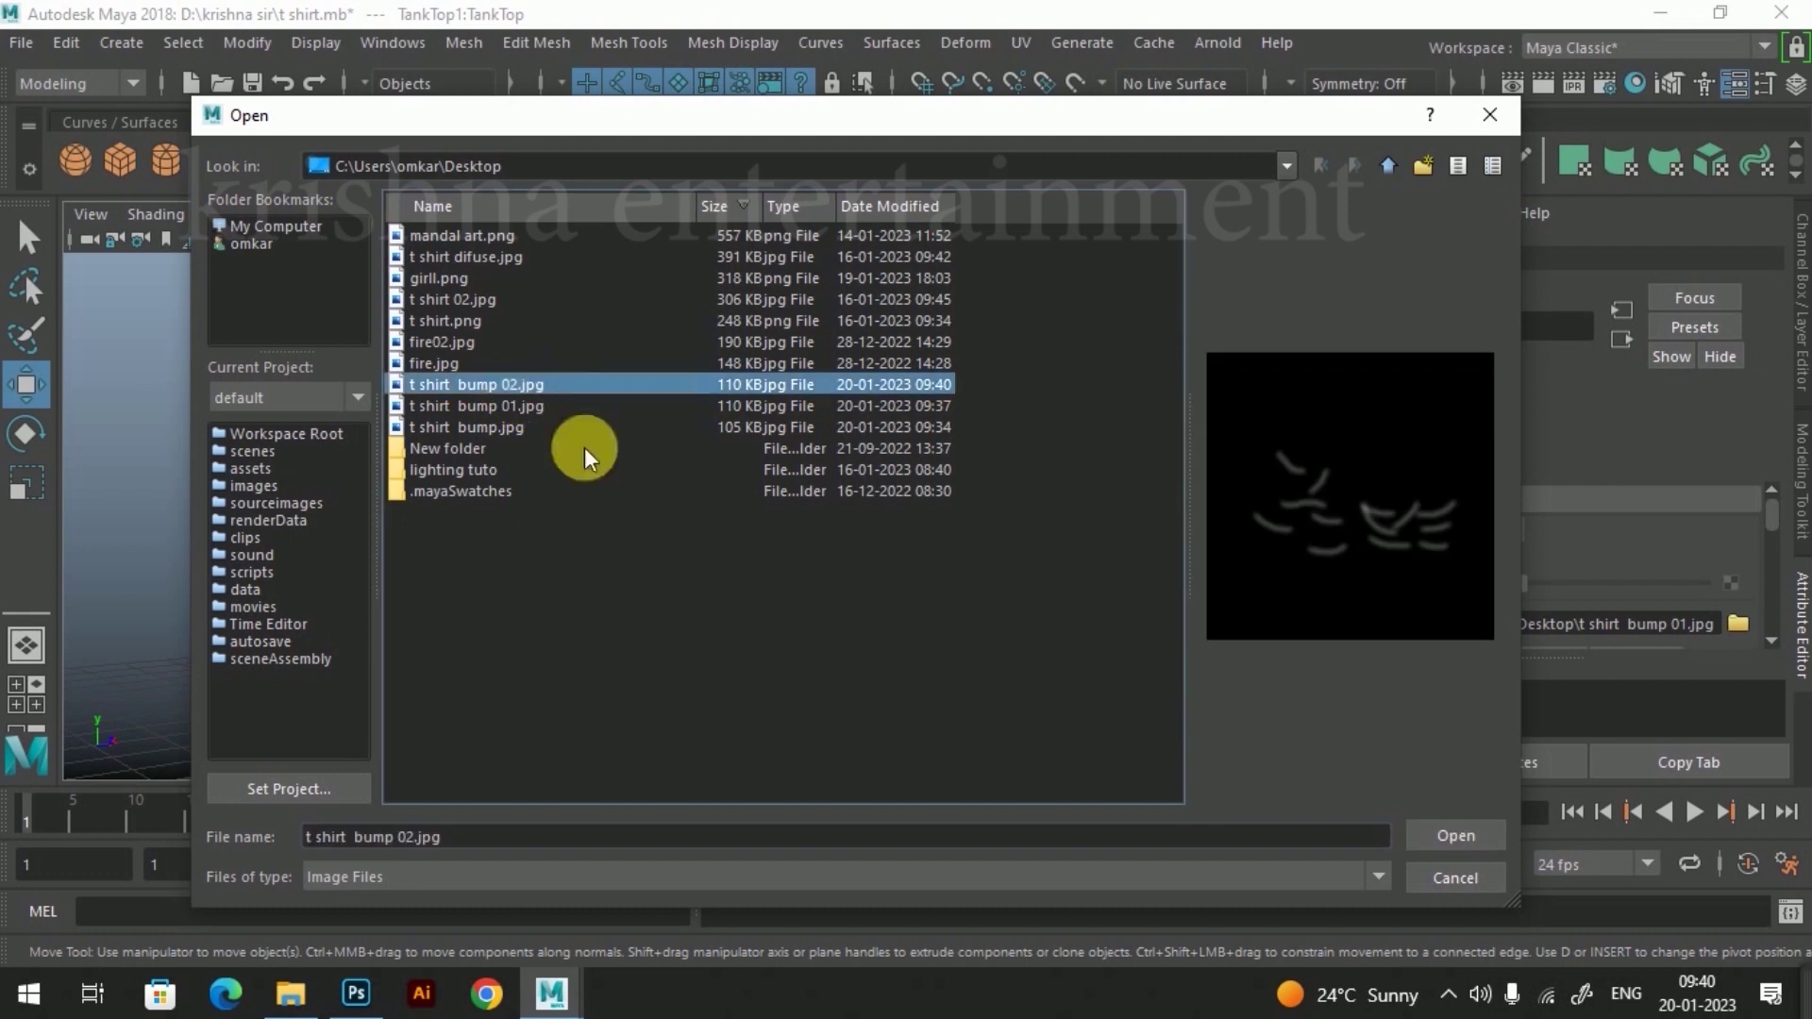
left_click(1440, 838)
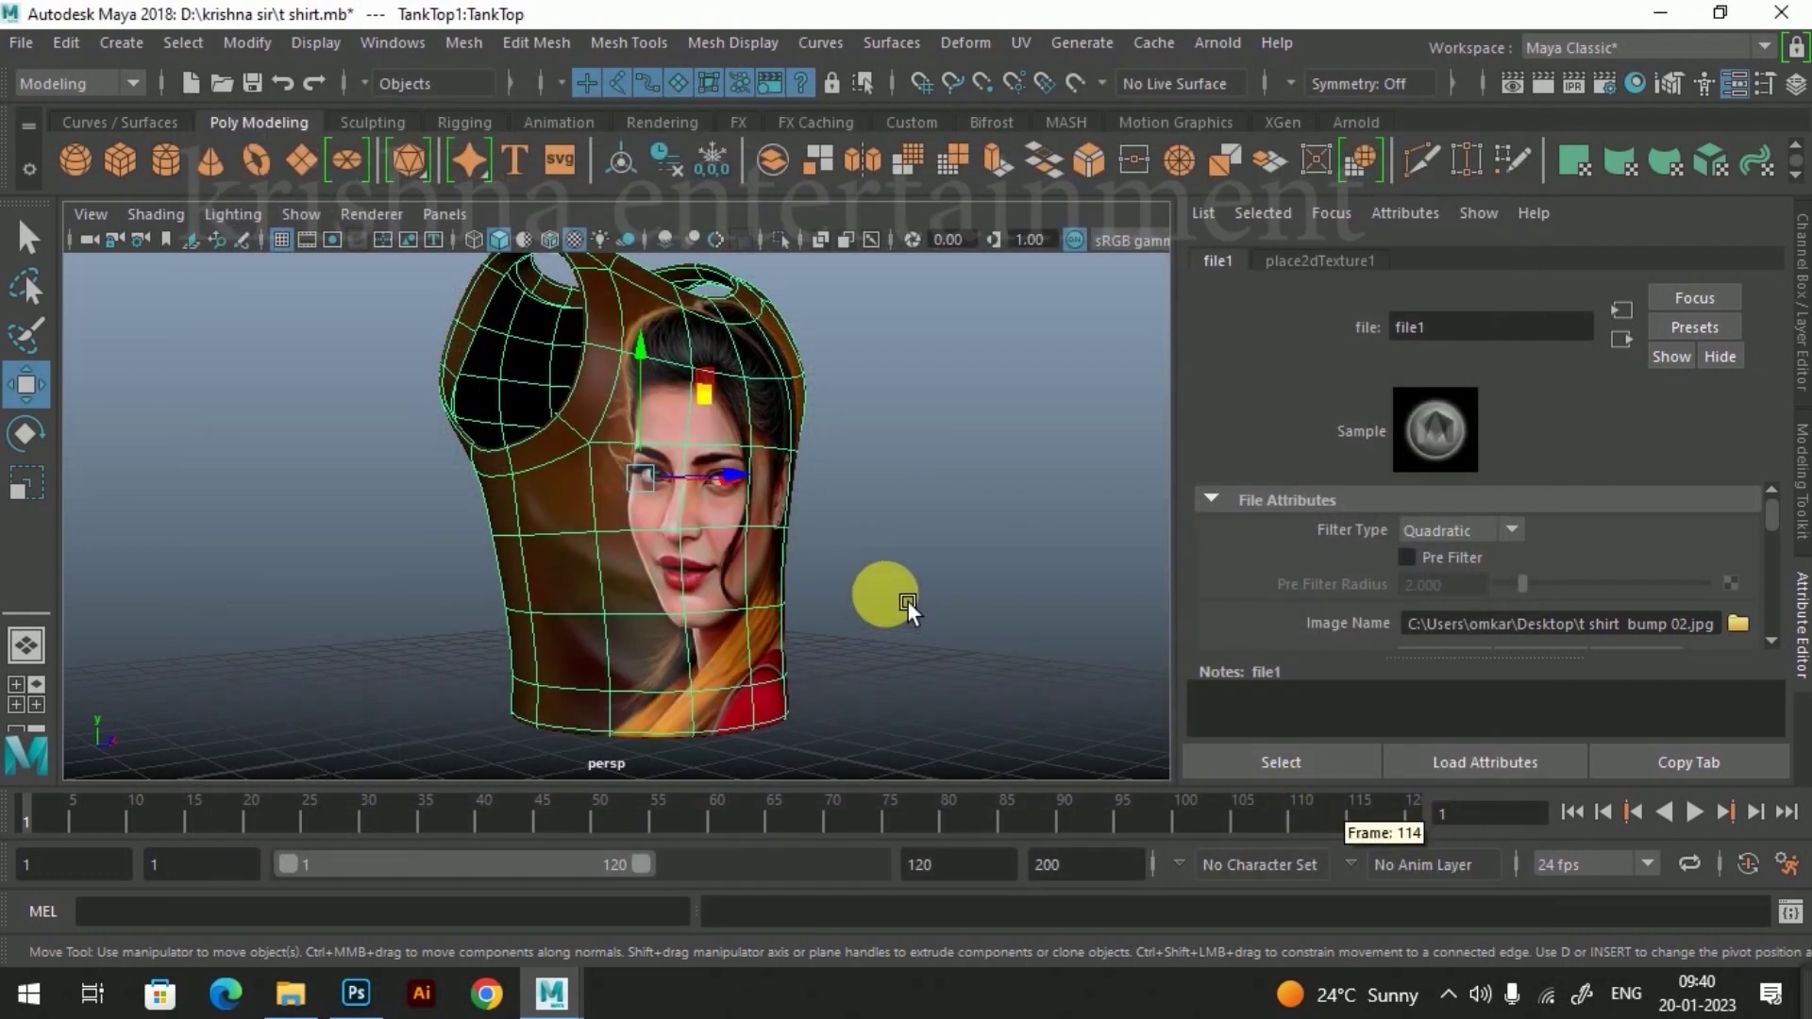
left_click(907, 600)
mouse_move(642, 615)
left_mouse_down("alt")
mouse_move(762, 591)
mouse_move(634, 587)
mouse_move(615, 604)
mouse_move(567, 589)
mouse_move(600, 566)
mouse_move(571, 602)
mouse_move(651, 583)
mouse_move(585, 619)
mouse_move(594, 598)
mouse_move(717, 614)
mouse_move(658, 576)
mouse_move(700, 557)
left_mouse_up("alt")
scroll(595, 598, "down", 5)
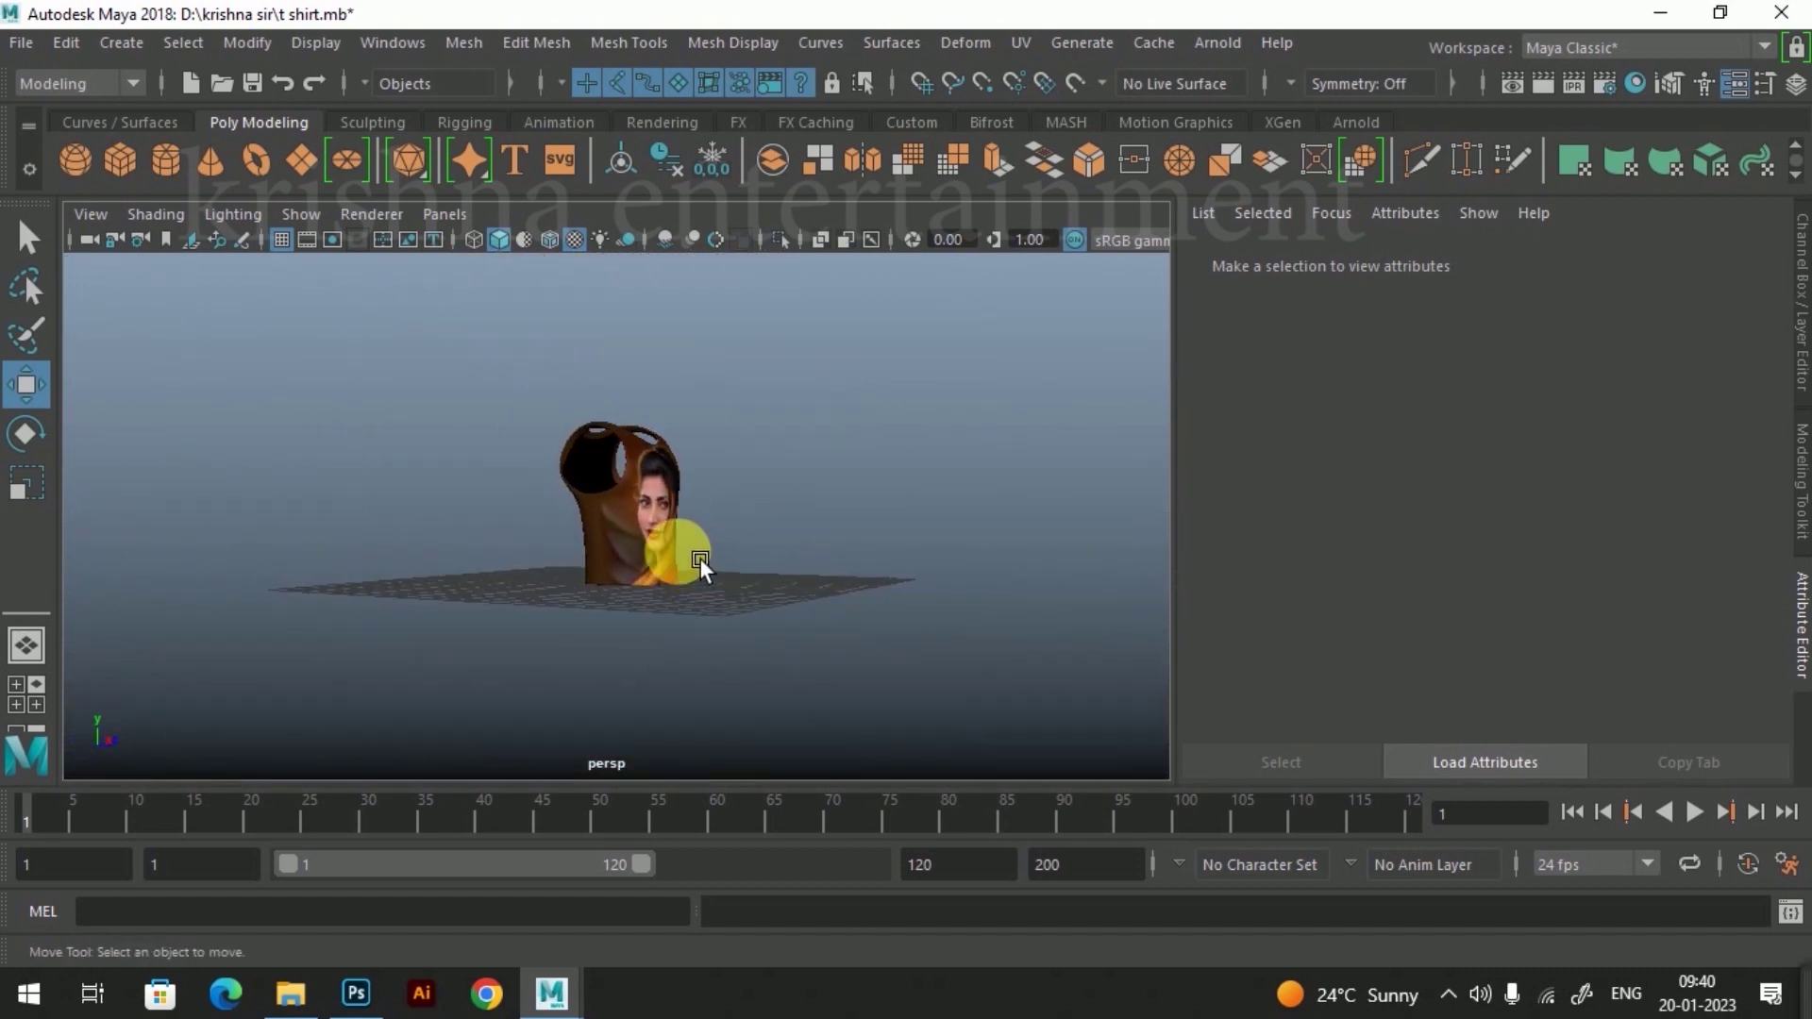
scroll(699, 558, "up", 3)
scroll(704, 626, "up", 3)
mouse_move(704, 625)
left_mouse_down("alt")
mouse_move(705, 603)
mouse_move(1015, 584)
mouse_move(658, 517)
mouse_move(695, 496)
left_mouse_up("alt")
scroll(688, 635, "up", 3)
mouse_move(688, 635)
left_mouse_down("alt")
mouse_move(639, 510)
mouse_move(538, 518)
mouse_move(477, 572)
mouse_move(591, 614)
mouse_move(695, 614)
mouse_move(784, 554)
mouse_move(751, 608)
mouse_move(675, 586)
mouse_move(922, 598)
mouse_move(874, 570)
left_mouse_up("alt")
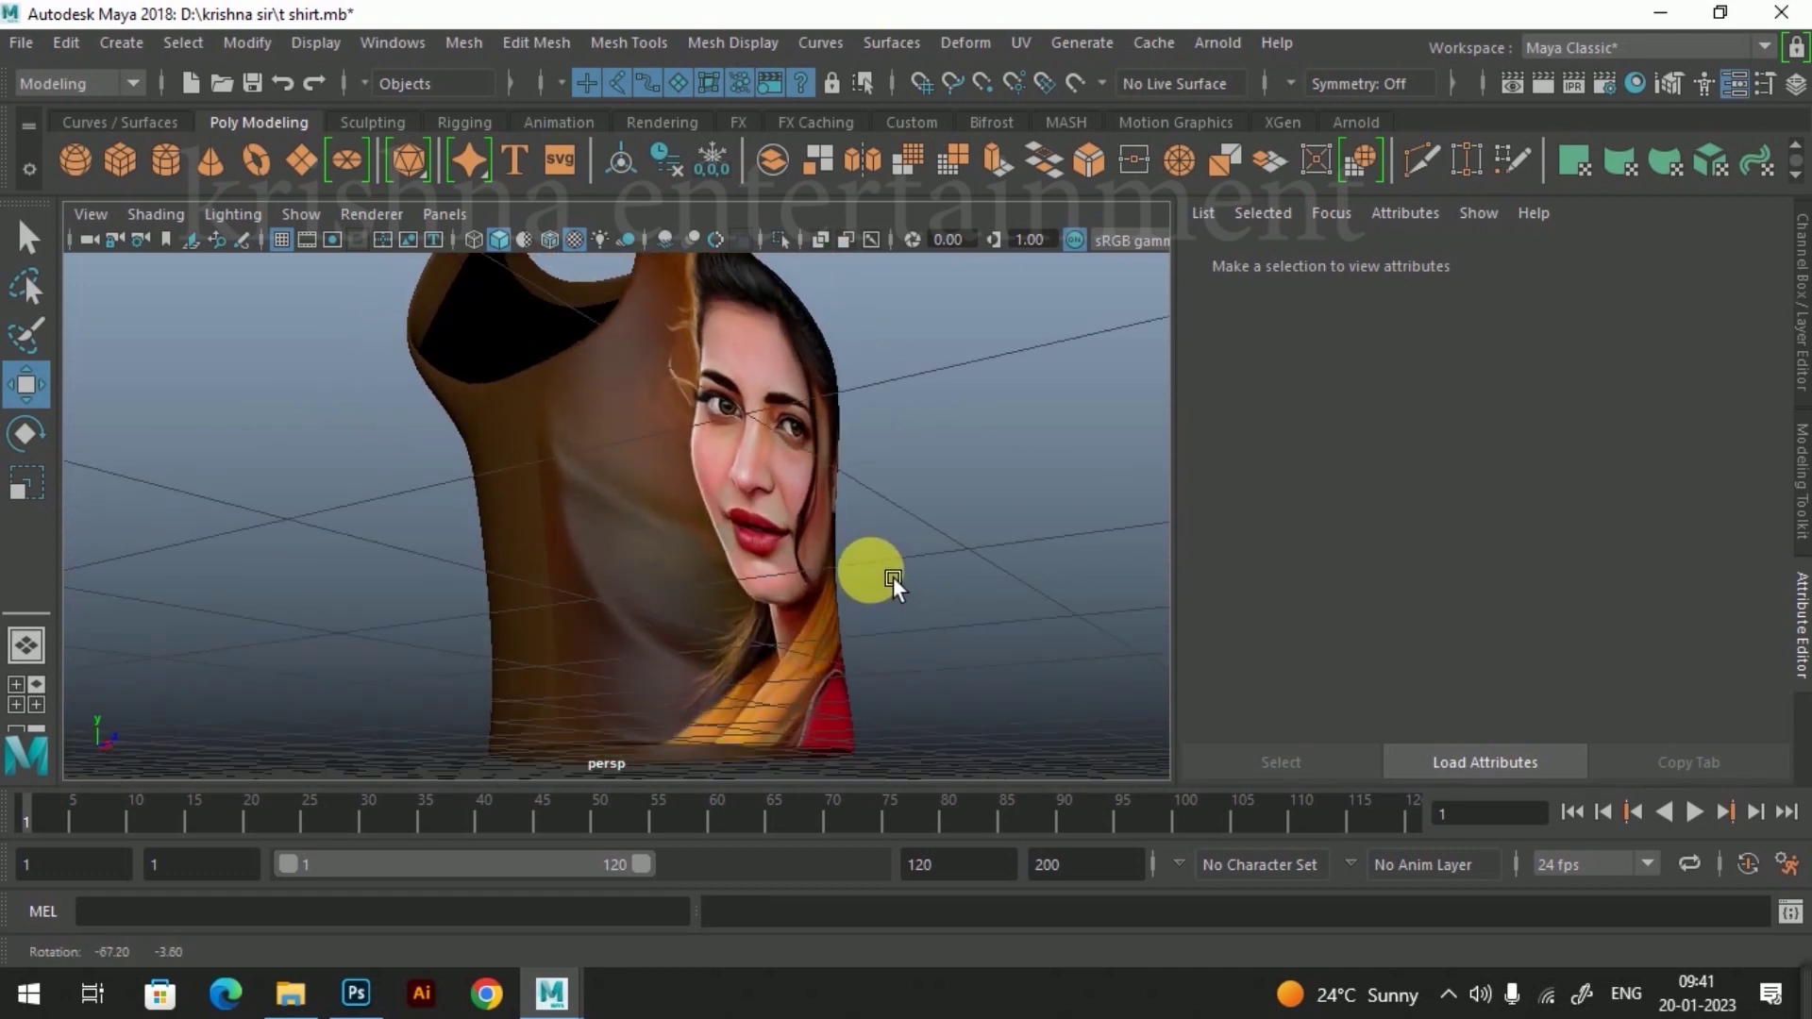
scroll(847, 636, "up", 2)
mouse_move(847, 636)
left_mouse_down("alt")
mouse_move(811, 597)
mouse_move(802, 618)
mouse_move(778, 598)
mouse_move(818, 638)
mouse_move(770, 588)
left_mouse_up("alt")
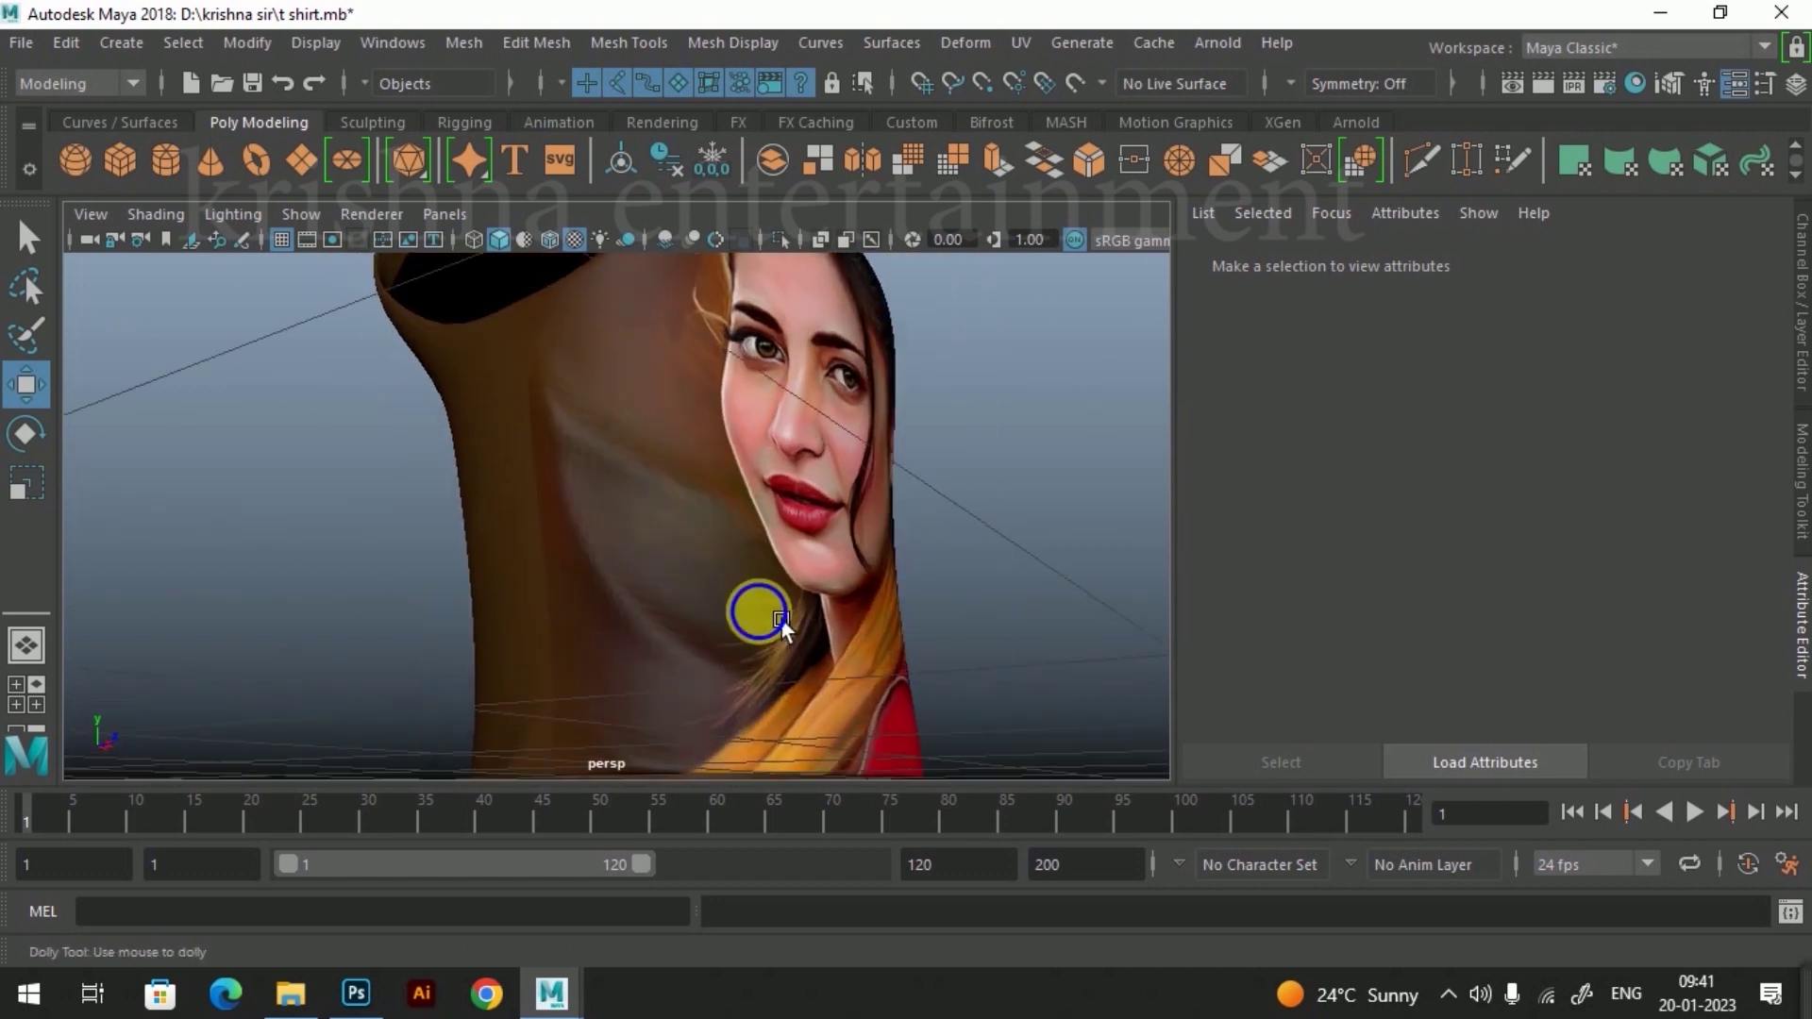
scroll(789, 529, "up", 2)
left_click_drag(789, 529, 796, 533, "alt")
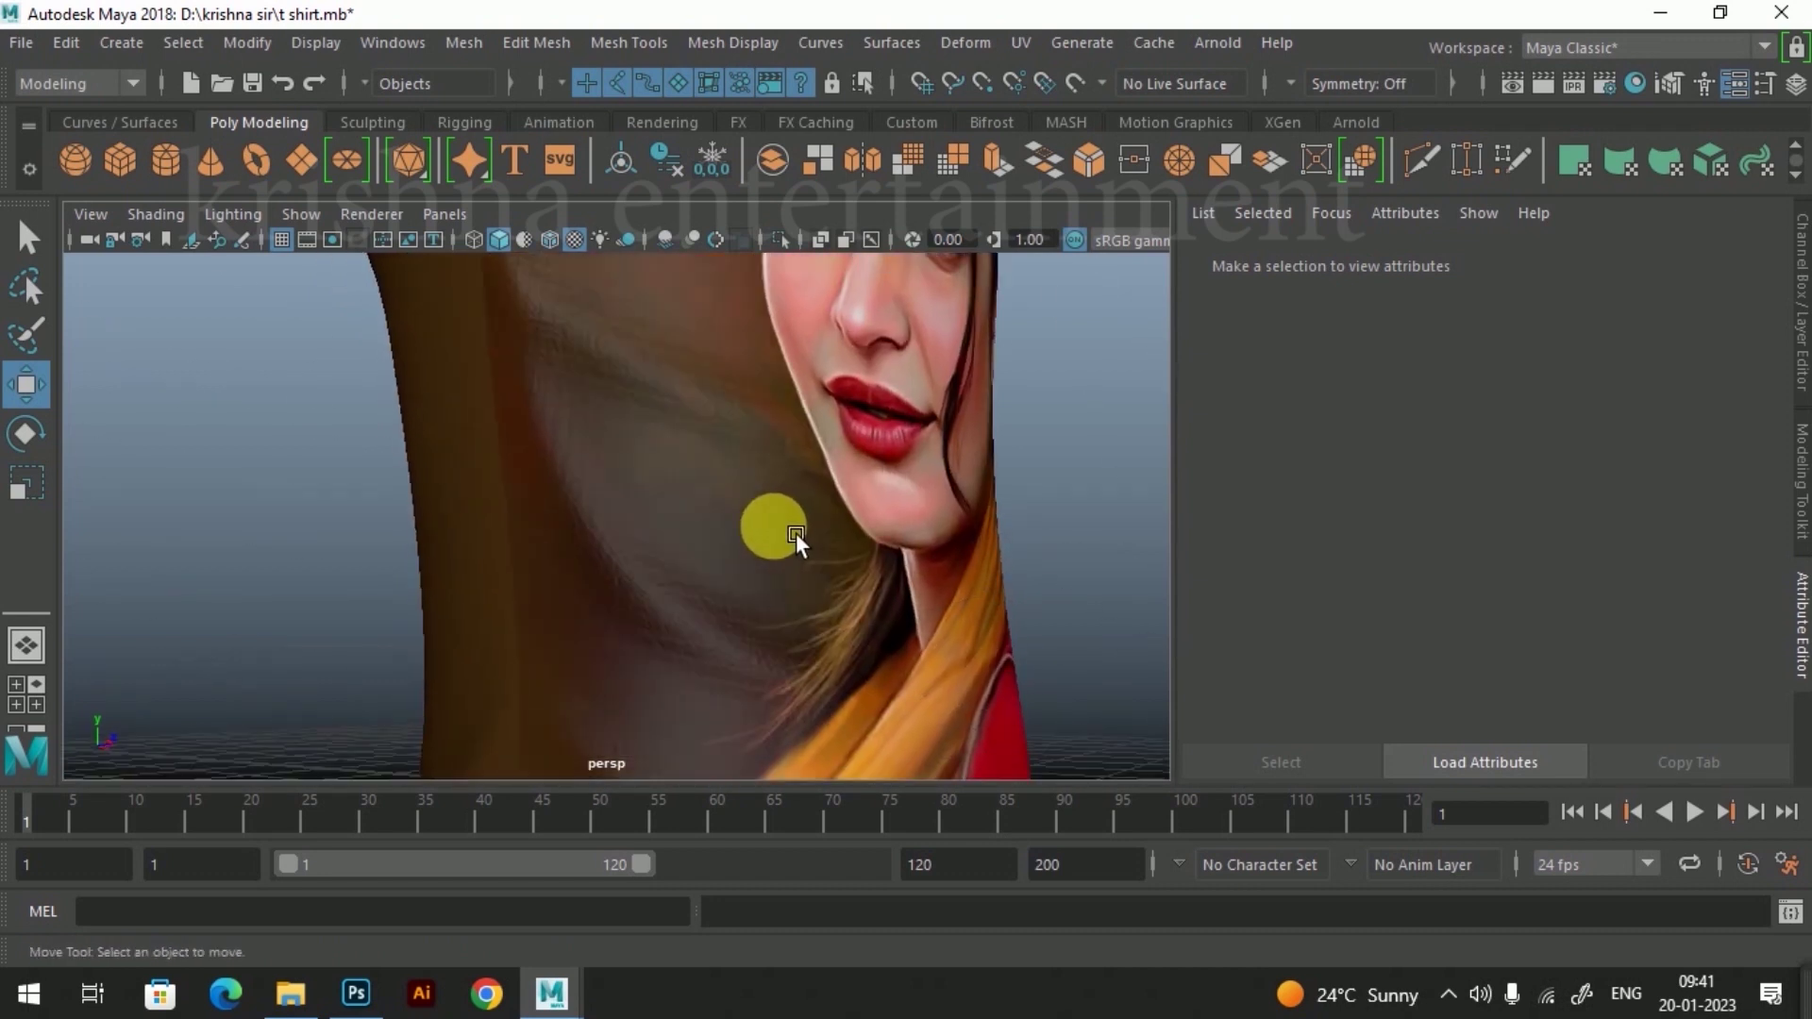
mouse_move(795, 532)
left_mouse_down("alt")
mouse_move(872, 501)
mouse_move(549, 438)
mouse_move(506, 468)
mouse_move(513, 502)
left_mouse_up("alt")
mouse_move(519, 691)
left_mouse_down("alt")
mouse_move(680, 538)
mouse_move(413, 526)
mouse_move(486, 474)
mouse_move(606, 546)
mouse_move(707, 654)
mouse_move(448, 623)
mouse_move(482, 649)
mouse_move(709, 604)
mouse_move(768, 614)
mouse_move(652, 622)
mouse_move(665, 563)
mouse_move(743, 596)
mouse_move(676, 590)
mouse_move(722, 604)
mouse_move(710, 588)
mouse_move(761, 553)
left_mouse_up("alt")
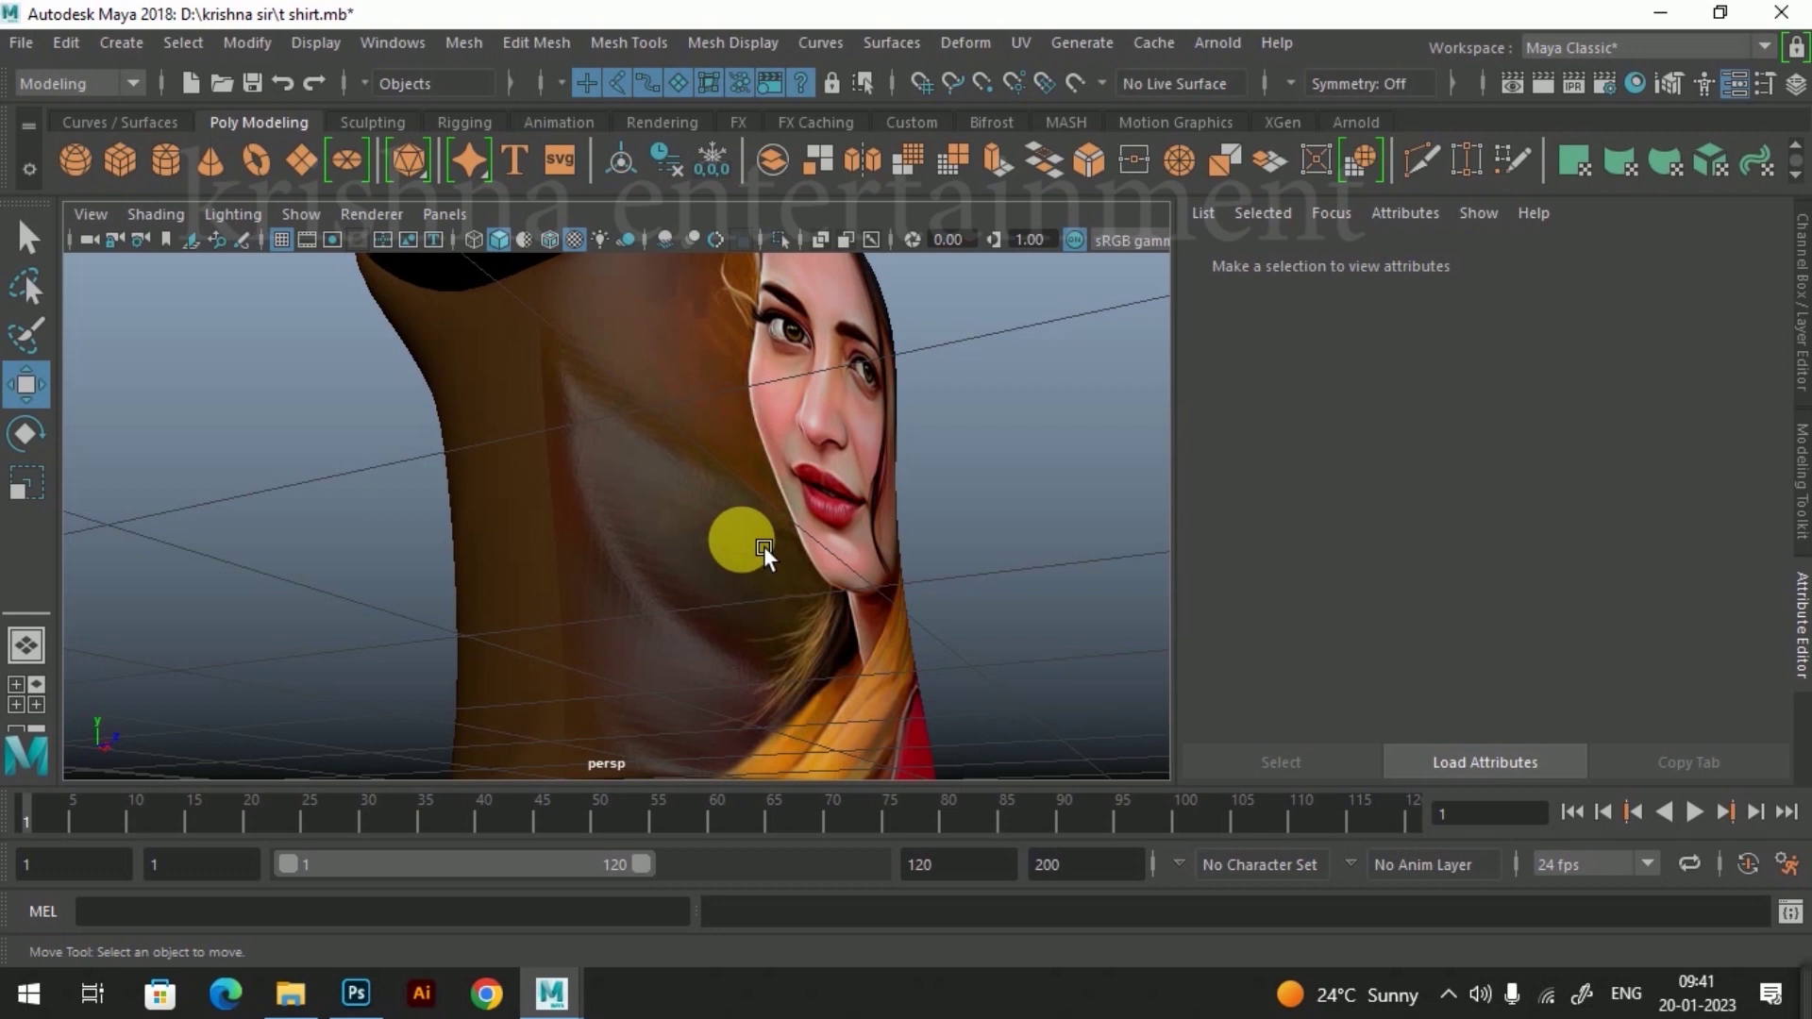
scroll(760, 545, "down", 3)
scroll(760, 545, "up", 3)
scroll(775, 547, "down", 3)
left_click_drag(789, 549, 569, 586, "alt")
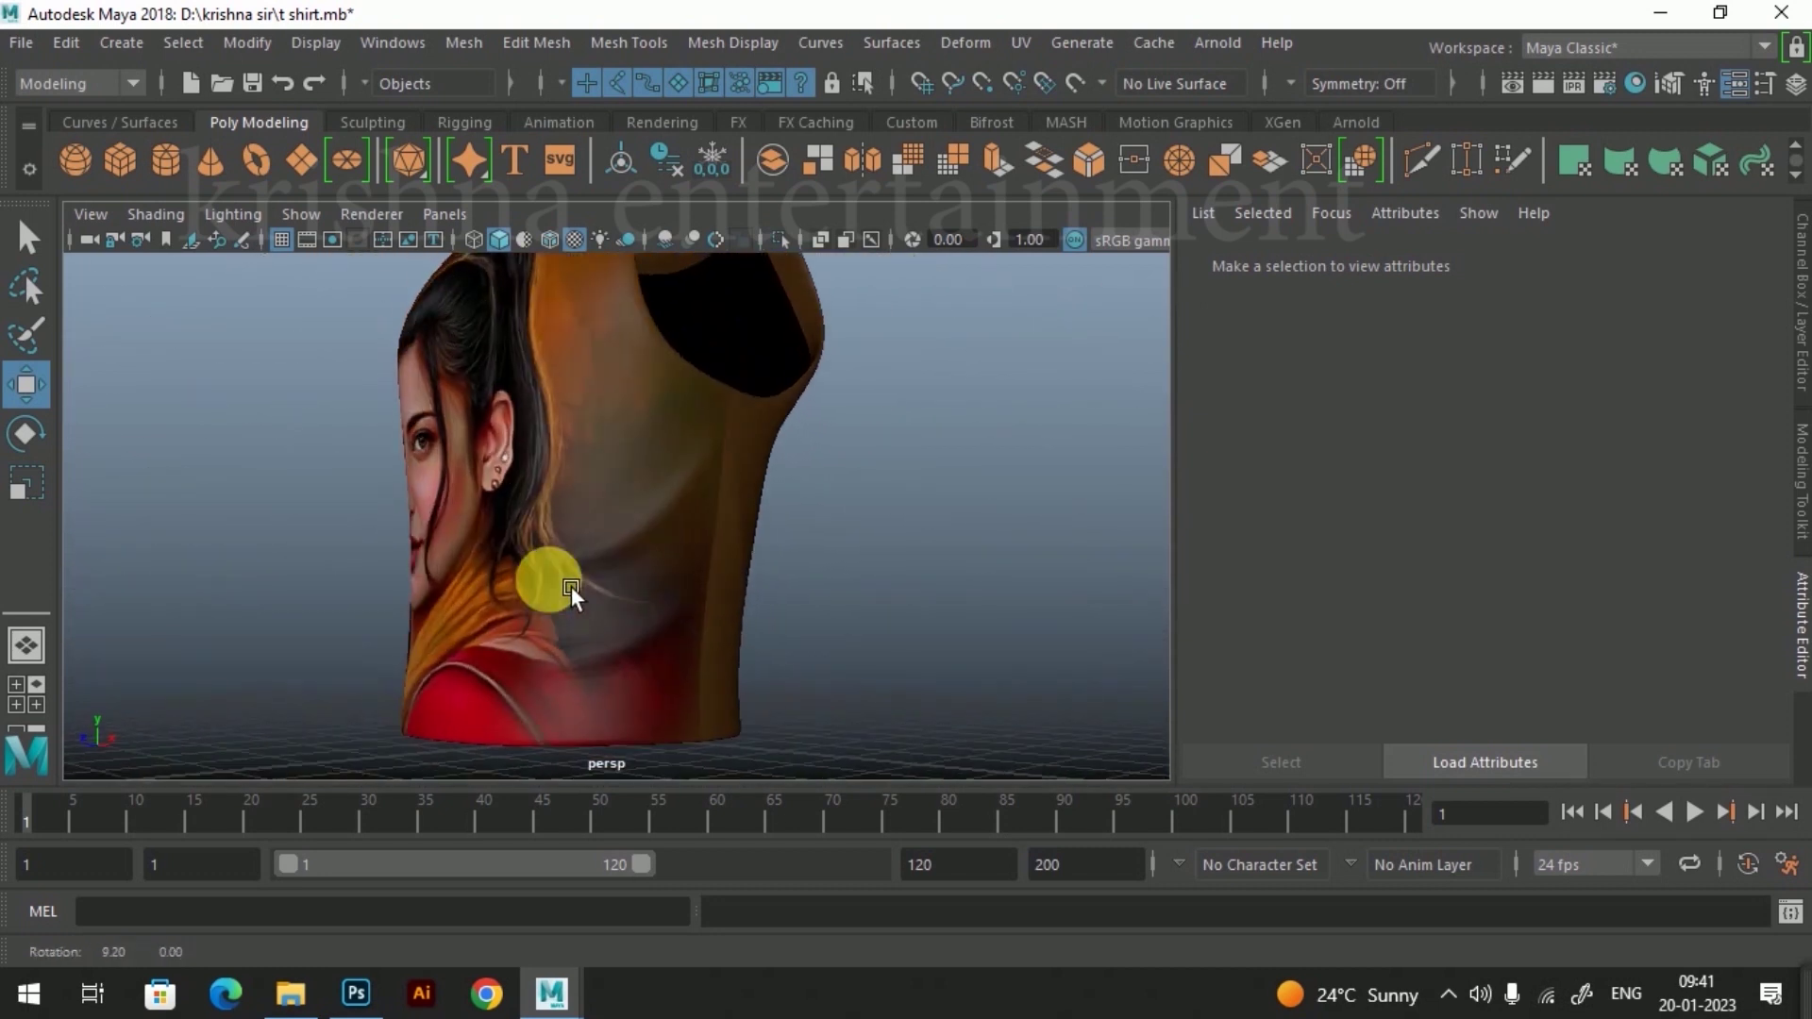
scroll(620, 573, "up", 3)
left_click_drag(658, 537, 711, 530, "alt")
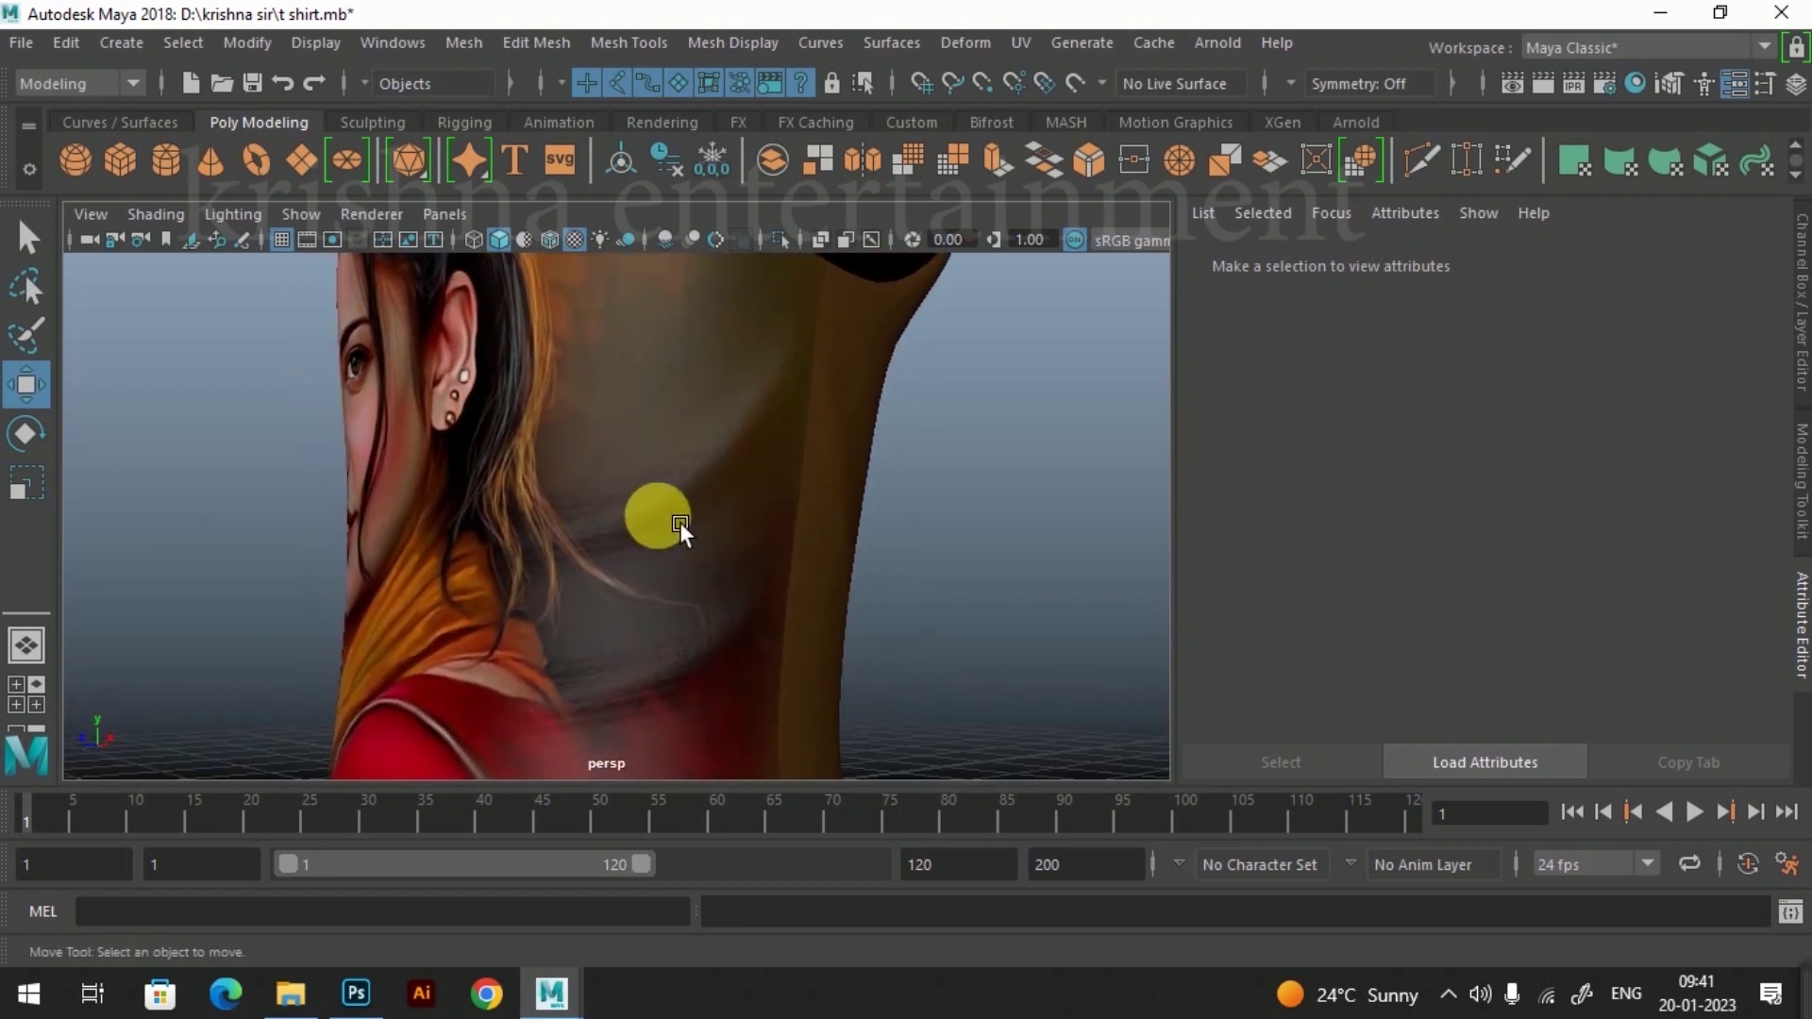
mouse_move(679, 523)
left_mouse_down("alt")
mouse_move(905, 509)
mouse_move(853, 544)
mouse_move(746, 683)
mouse_move(649, 673)
mouse_move(614, 588)
mouse_move(802, 641)
left_mouse_up("alt")
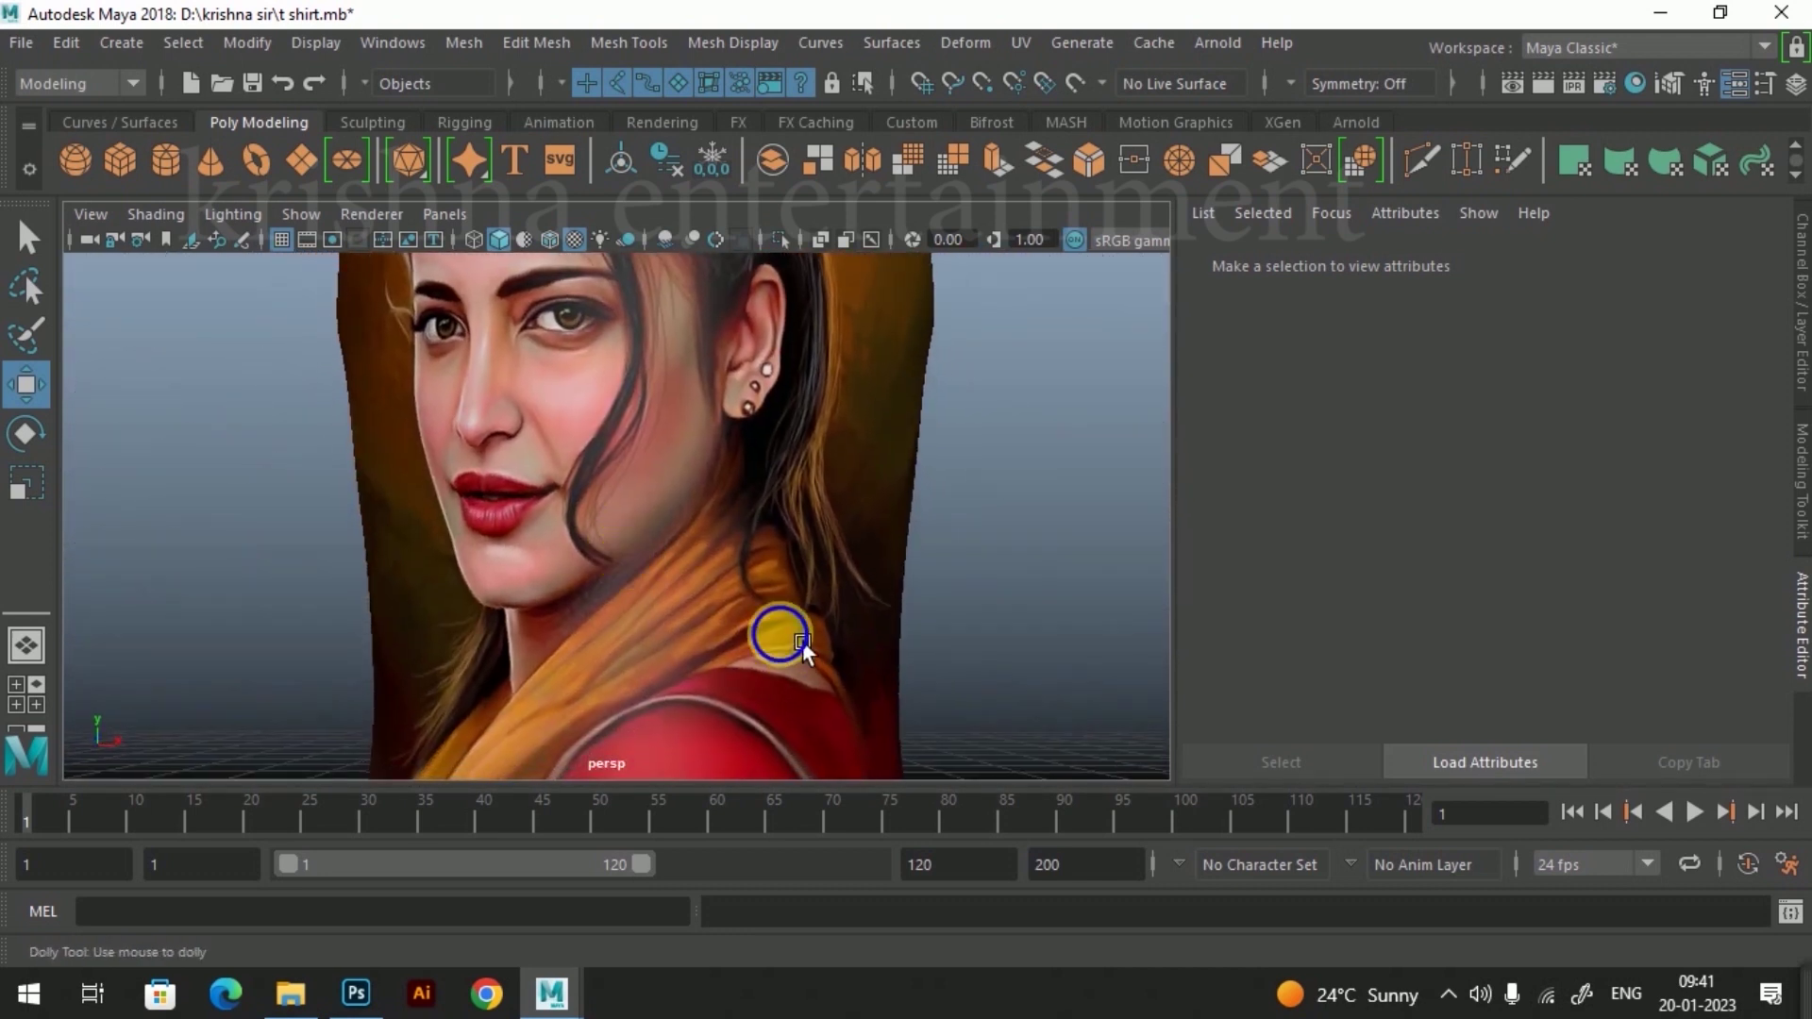
right_click_drag(802, 642, 709, 521, "alt")
mouse_move(709, 520)
left_mouse_down("alt")
mouse_move(745, 557)
mouse_move(840, 561)
mouse_move(772, 512)
mouse_move(824, 523)
mouse_move(812, 544)
left_mouse_up("alt")
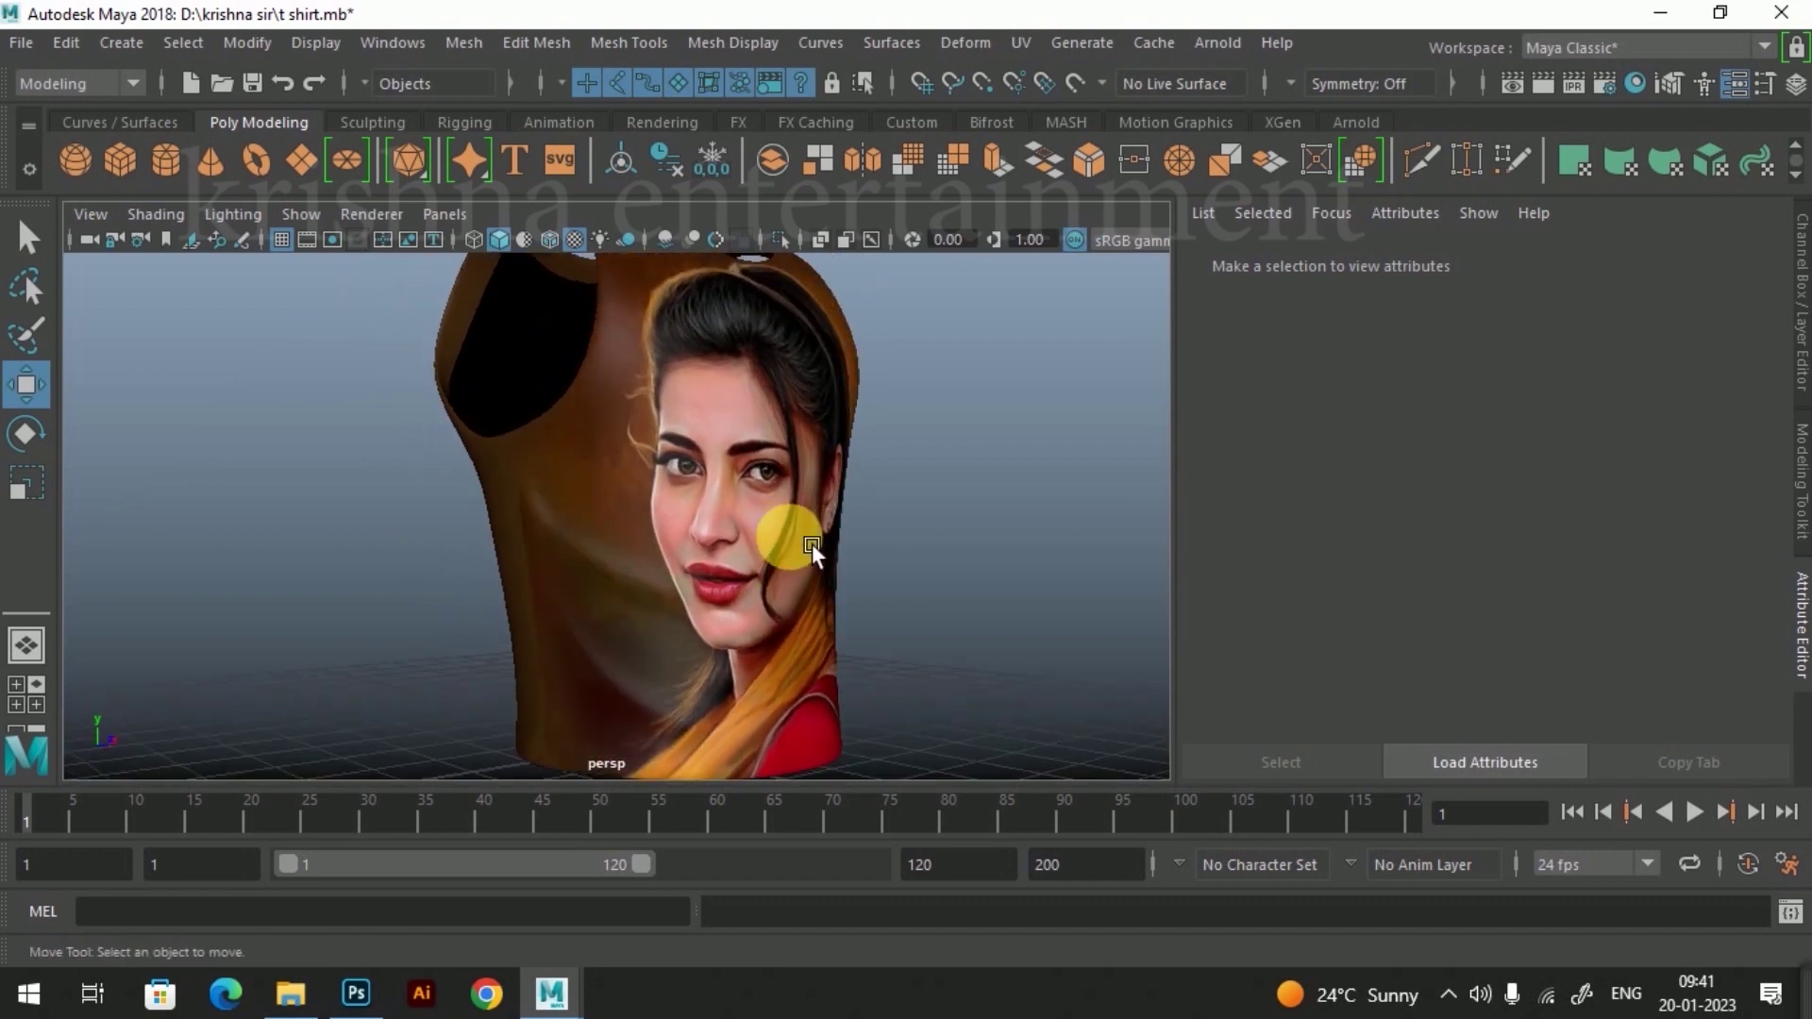
mouse_move(812, 544)
left_mouse_down("alt")
mouse_move(747, 681)
mouse_move(688, 610)
left_mouse_up("alt")
mouse_move(688, 610)
right_mouse_down("alt")
mouse_move(721, 558)
mouse_move(762, 630)
mouse_move(783, 598)
right_mouse_up("alt")
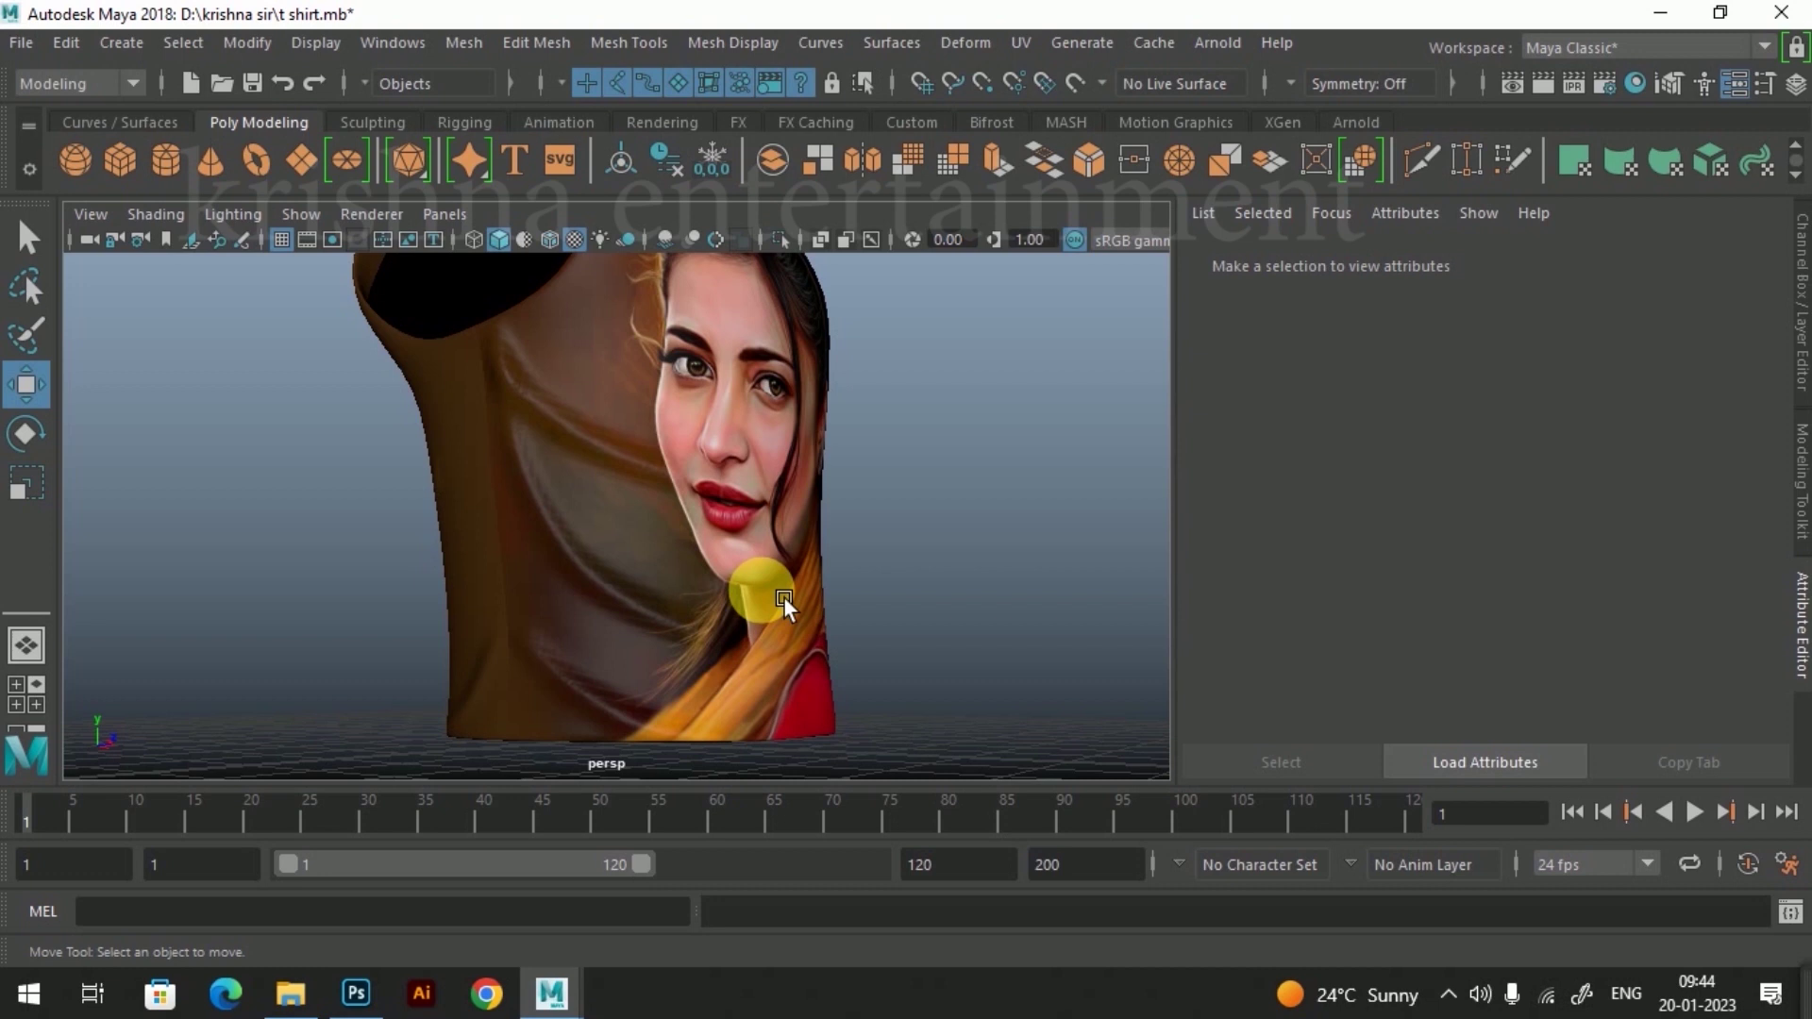
mouse_move(806, 602)
left_mouse_down("alt")
mouse_move(817, 569)
mouse_move(472, 576)
mouse_move(819, 591)
mouse_move(755, 664)
mouse_move(756, 603)
mouse_move(779, 574)
mouse_move(793, 627)
left_mouse_up("alt")
mouse_move(792, 627)
right_mouse_down("alt")
mouse_move(840, 647)
mouse_move(844, 625)
right_mouse_up("alt")
left_click_drag(844, 625, 736, 589, "alt")
right_click_drag(736, 589, 812, 621, "alt")
left_click_drag(812, 621, 768, 590, "alt")
right_click_drag(768, 590, 842, 655, "alt")
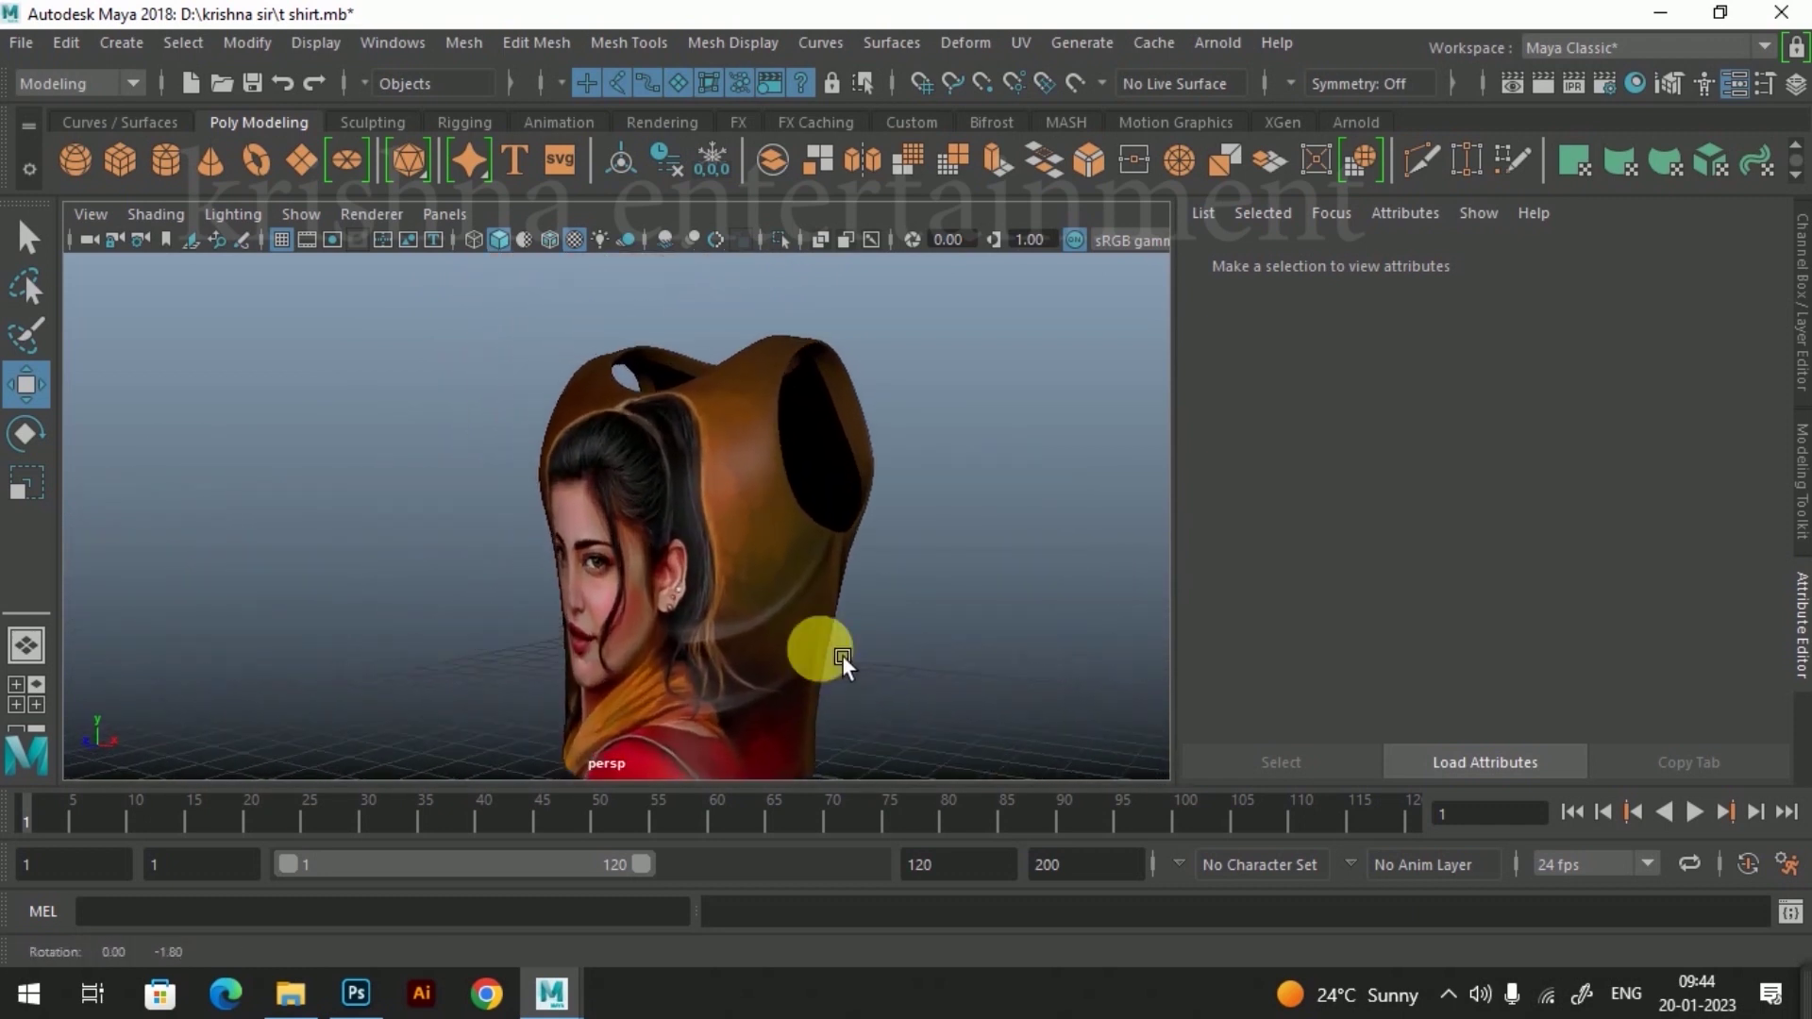
left_click_drag(841, 655, 809, 620, "alt")
right_click_drag(810, 620, 802, 653, "alt")
left_click_drag(801, 653, 785, 658, "alt")
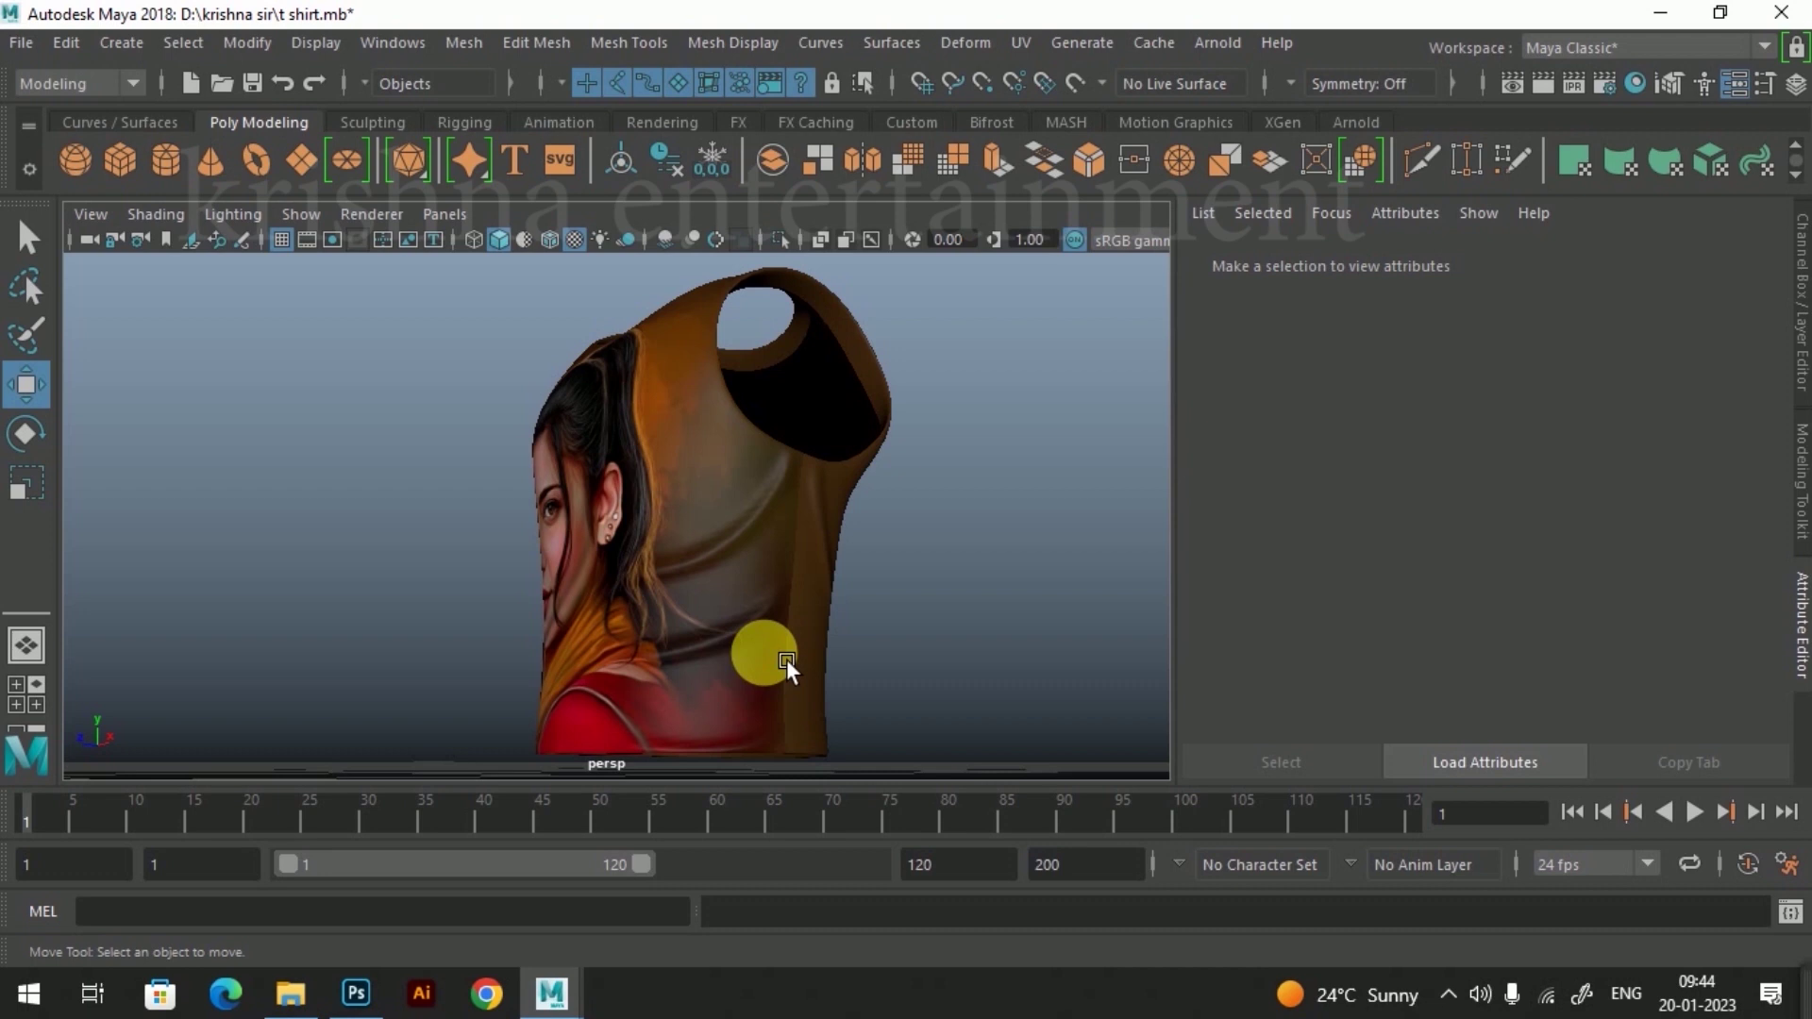
left_click_drag(785, 659, 819, 621, "alt")
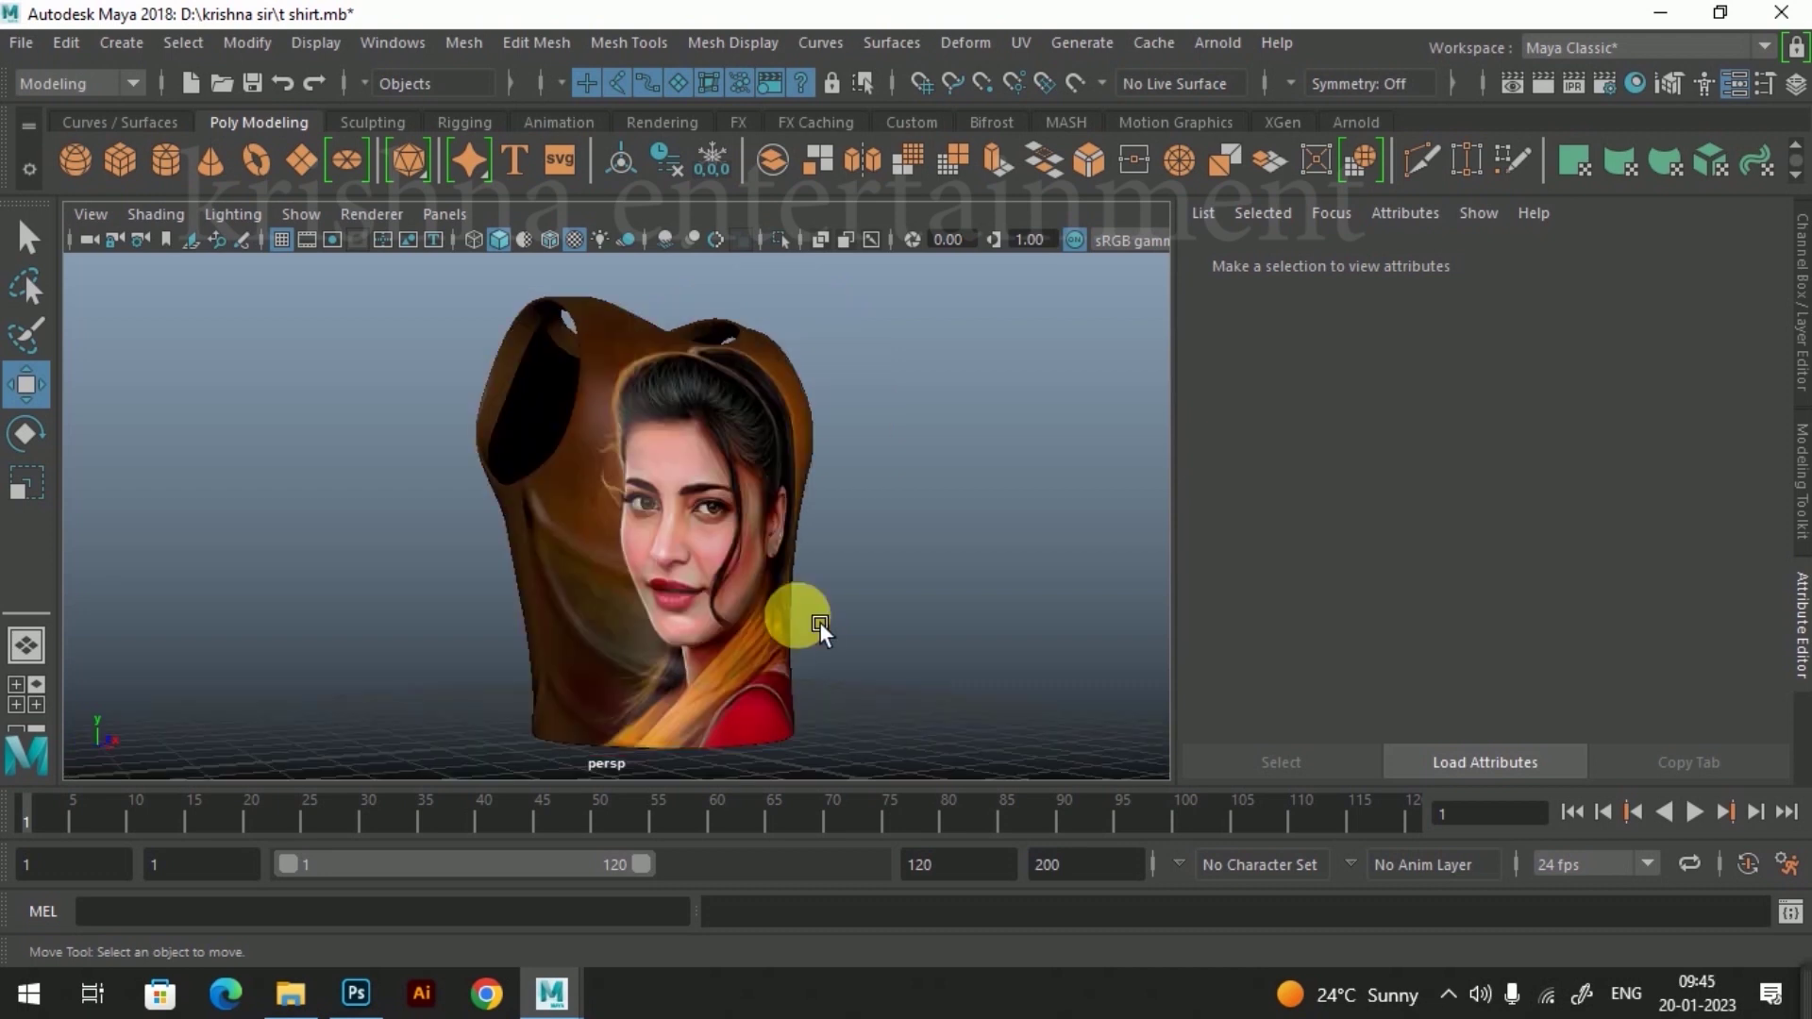